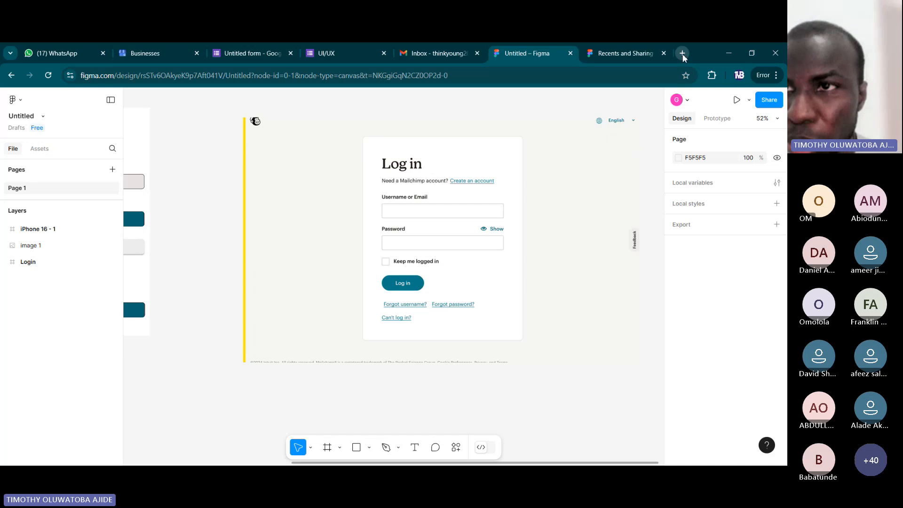
Search the web for mailchimp in a new browser tab and open the official Mailchimp website.
left_click(682, 54)
type("mail")
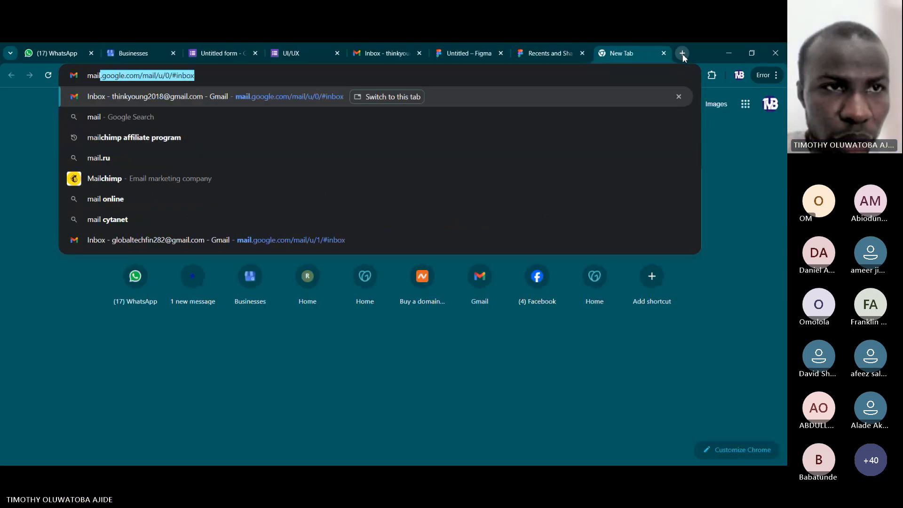
key("Down")
key("Down")
key("Down")
key("Down")
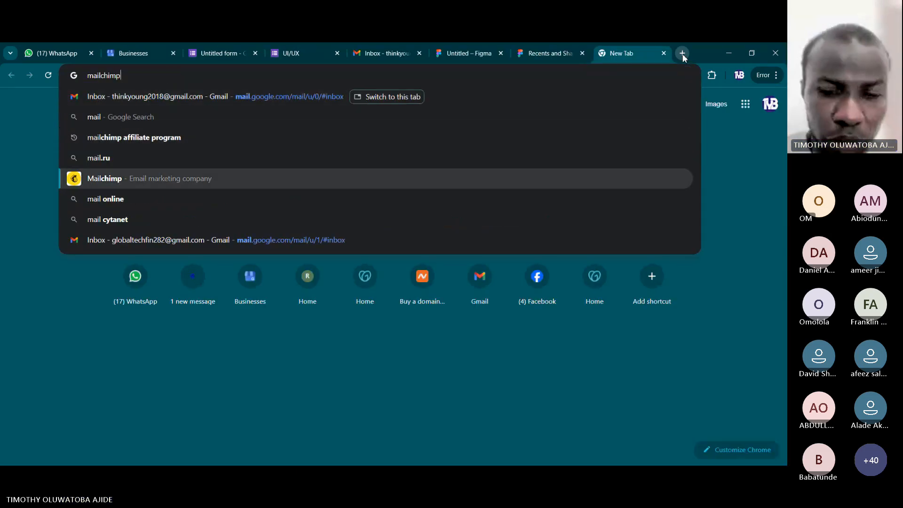
key("Return")
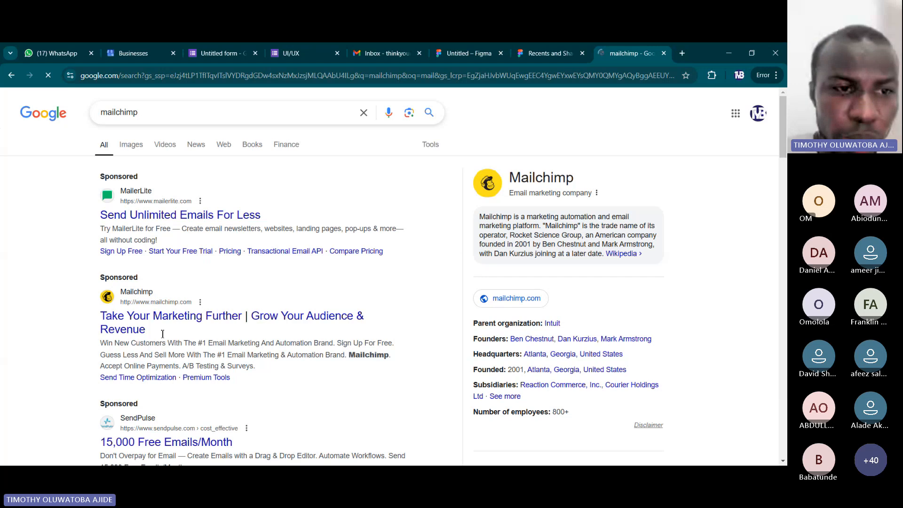
scroll(425, 327, "down", 2)
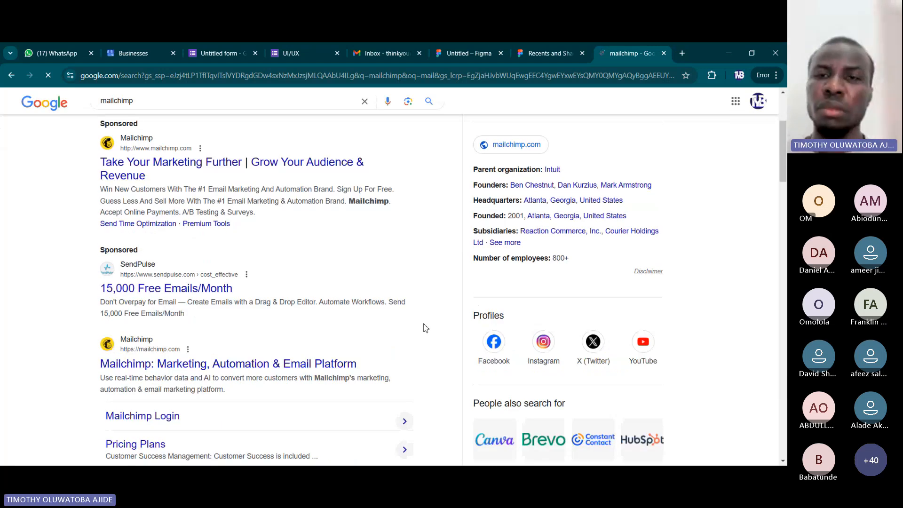
scroll(265, 283, "down", 1)
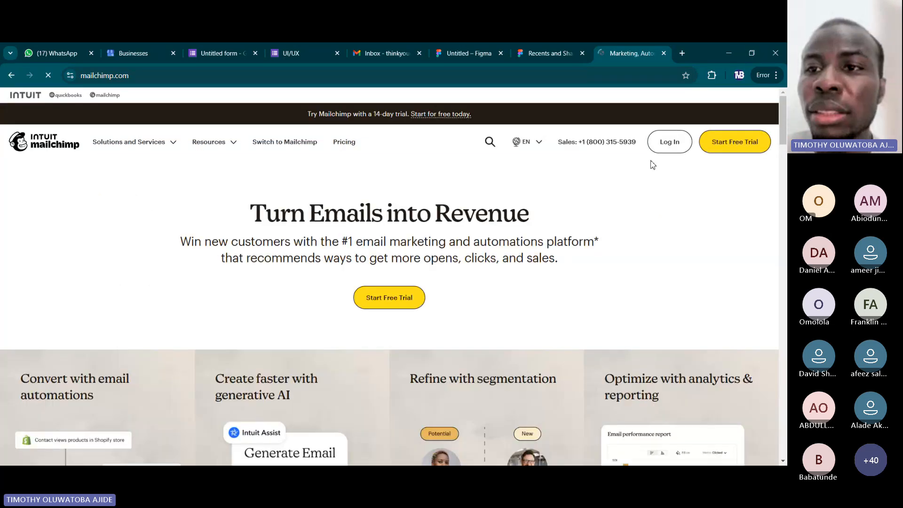
Open the Mailchimp login page, dismiss its cookie notice and look over the whole login form.
left_click(669, 141)
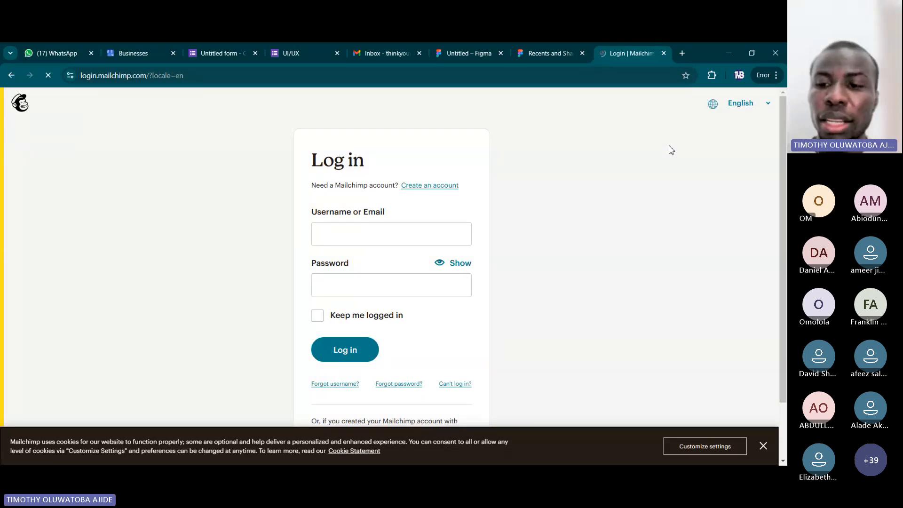
left_click(763, 451)
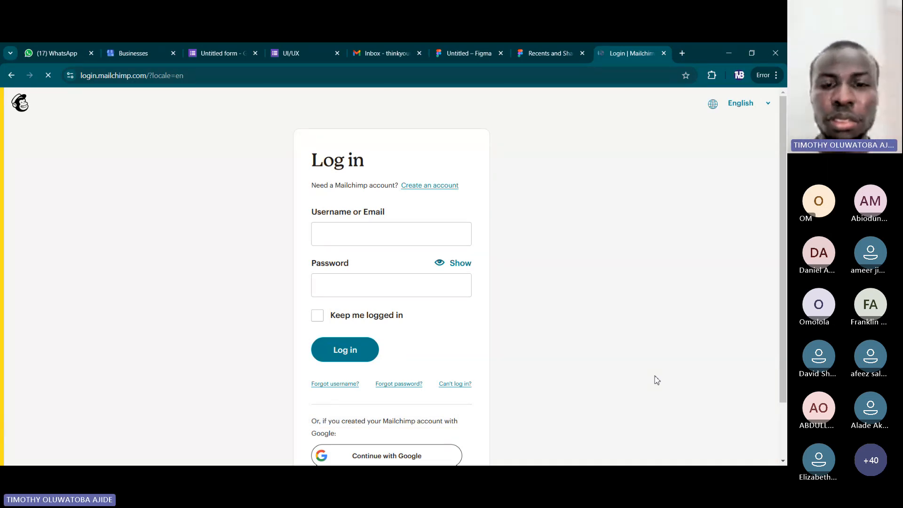
scroll(657, 381, "down", 2)
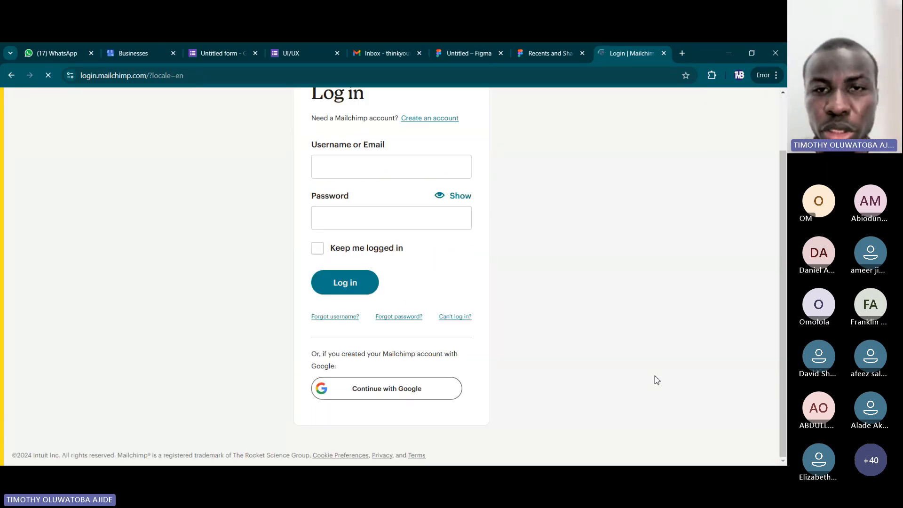
scroll(657, 380, "up", 2)
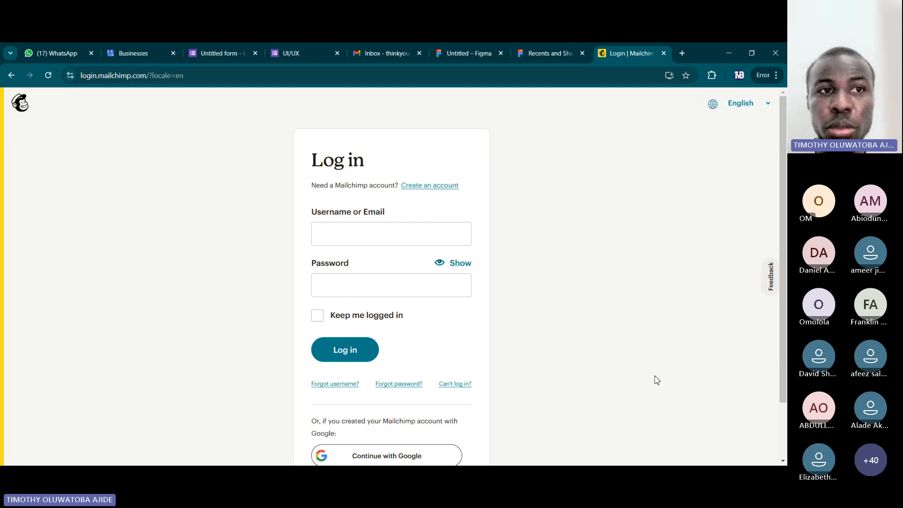
Compare the login screenshot in the untitled Figma file with the live Mailchimp login page.
left_click(541, 52)
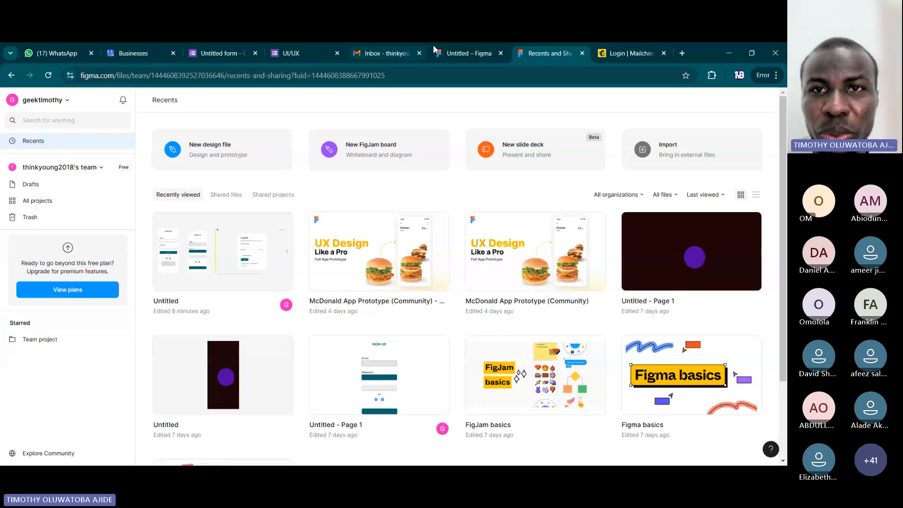
left_click(719, 109)
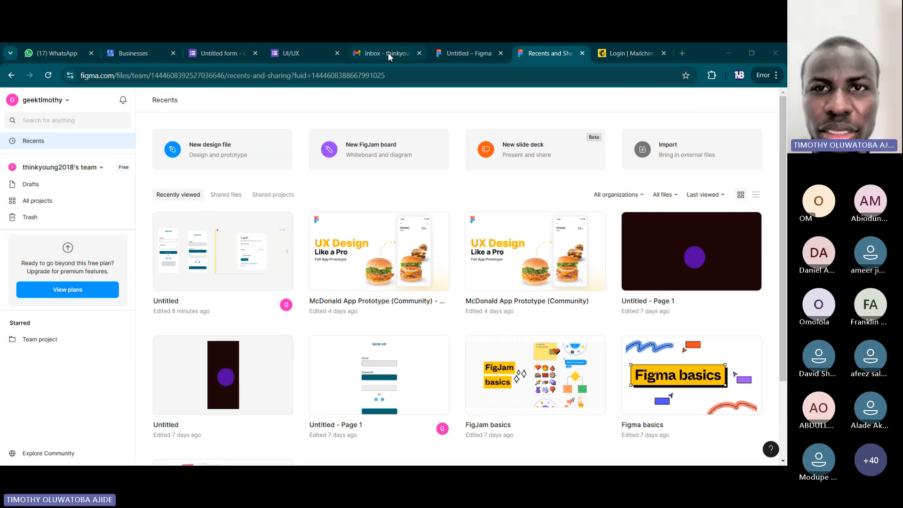
left_click(463, 53)
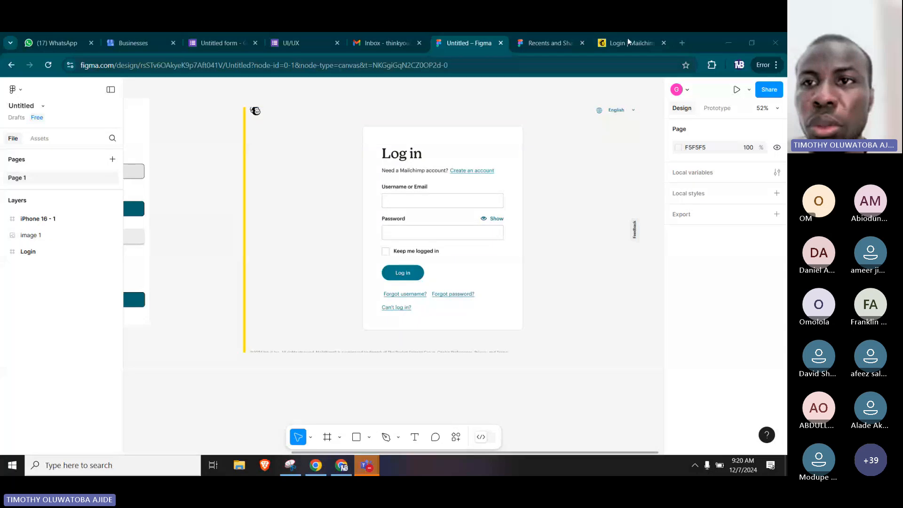
left_click(625, 42)
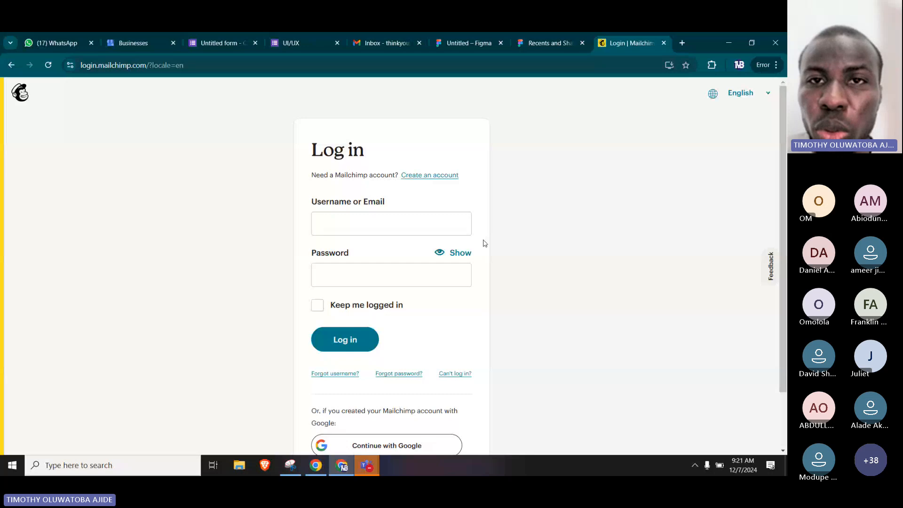
Switch back to the untitled Figma design file and add a 1280 × 832 MacBook Air desktop frame.
left_click(488, 35)
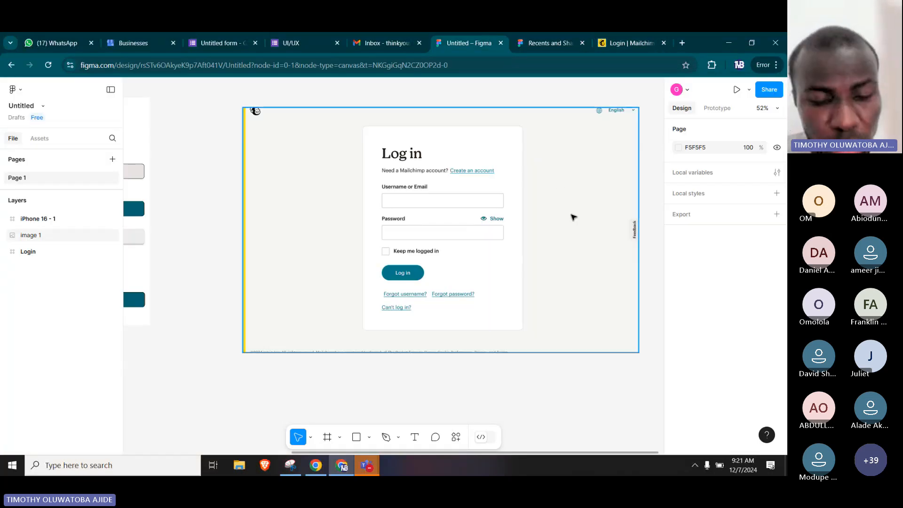
scroll(572, 216, "down", 5)
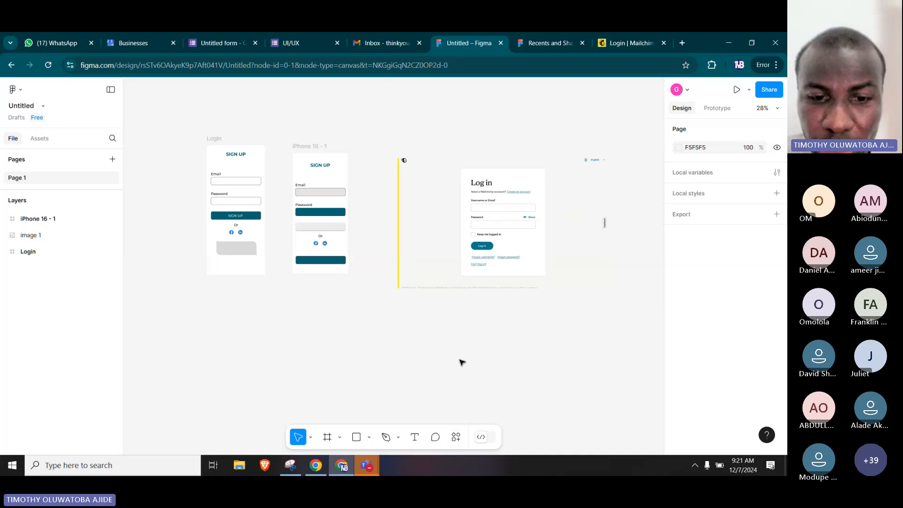
left_click(339, 437)
left_click(352, 383)
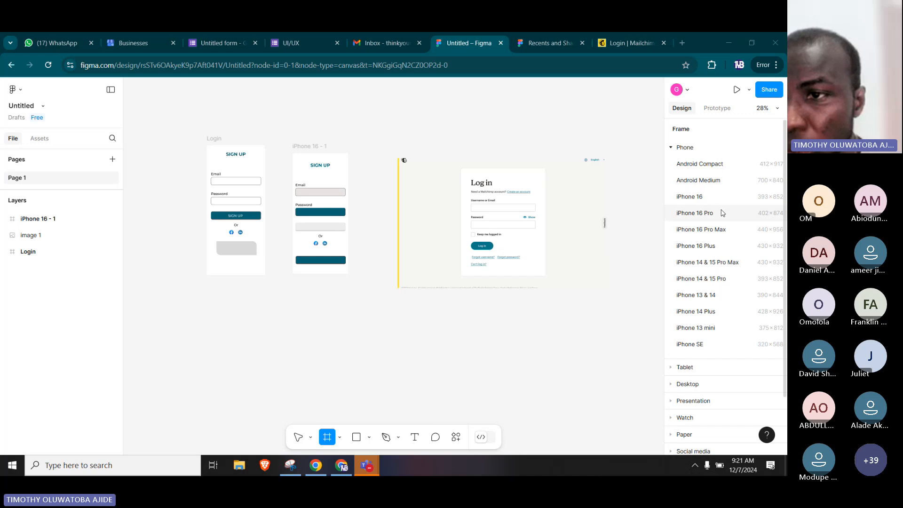
scroll(682, 202, "down", 3)
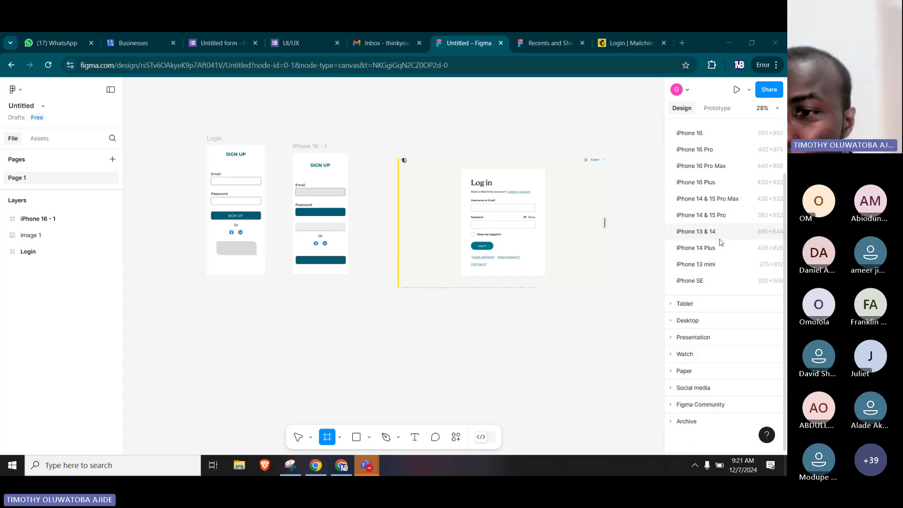
left_click(673, 323)
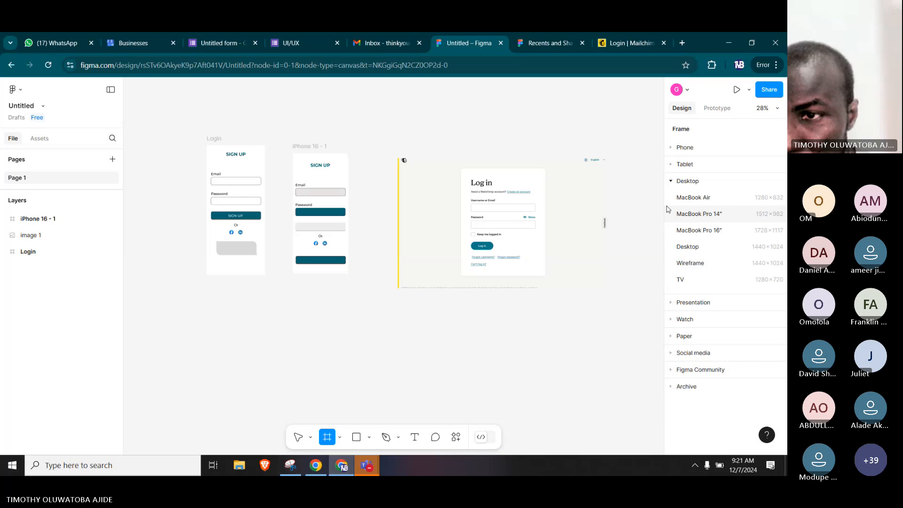
left_click(726, 198)
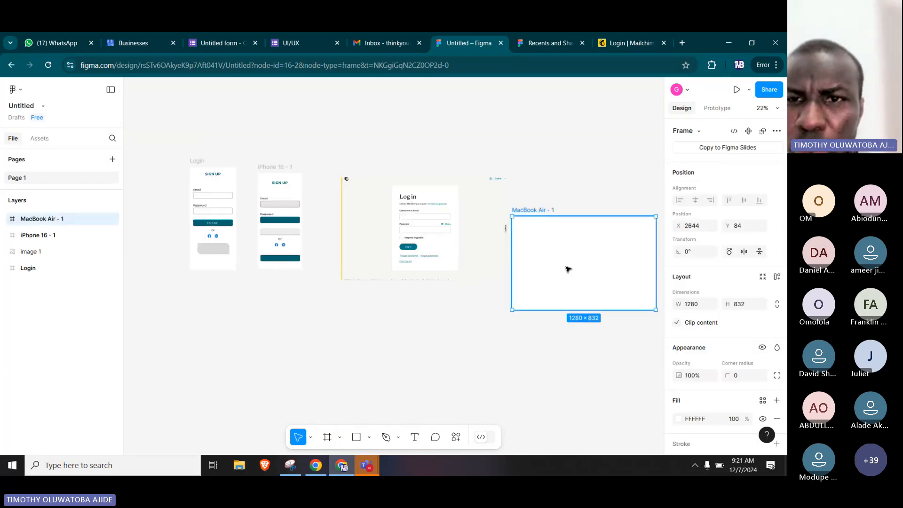
Shift the login screenshot to about X 931 and place the MacBook Air frame beside it at about X 2439, Y -281.
left_click_drag(567, 269, 572, 227)
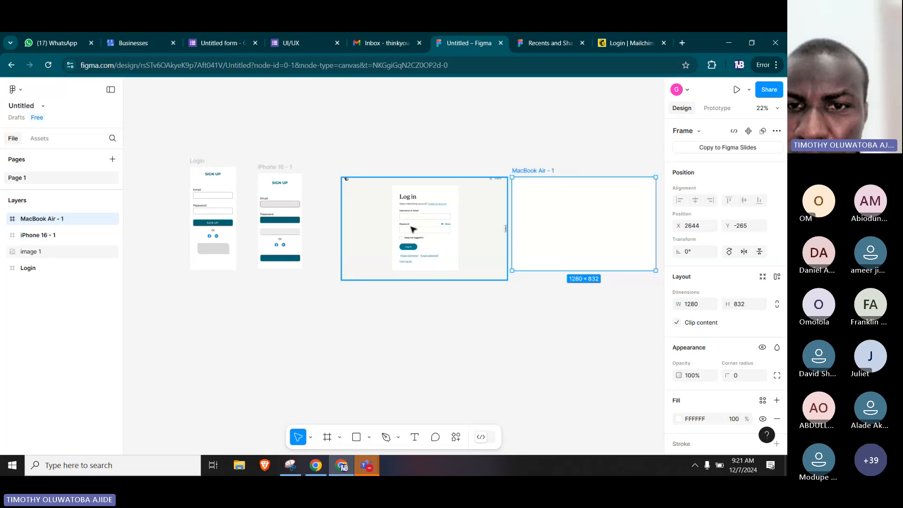
left_click_drag(455, 229, 434, 229)
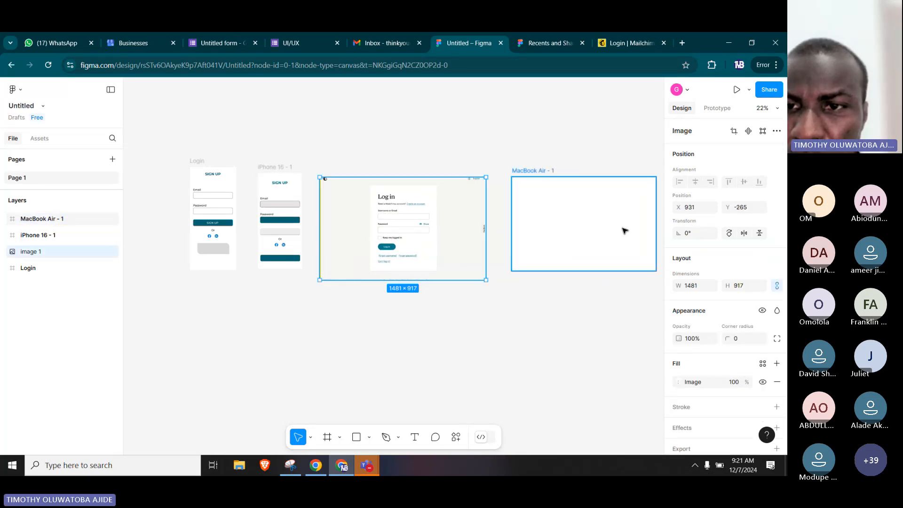
left_click(618, 231)
left_click_drag(598, 232, 577, 231)
left_click(582, 337)
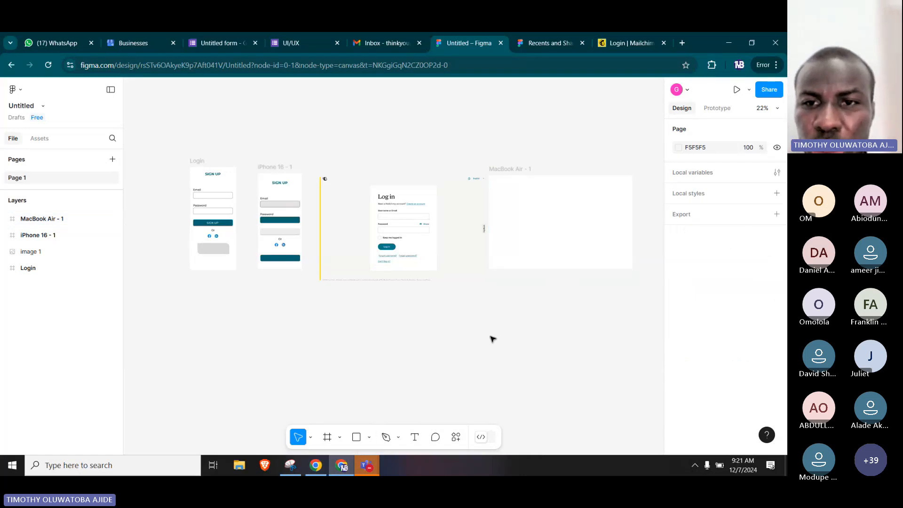
left_click(588, 183)
left_click(543, 334)
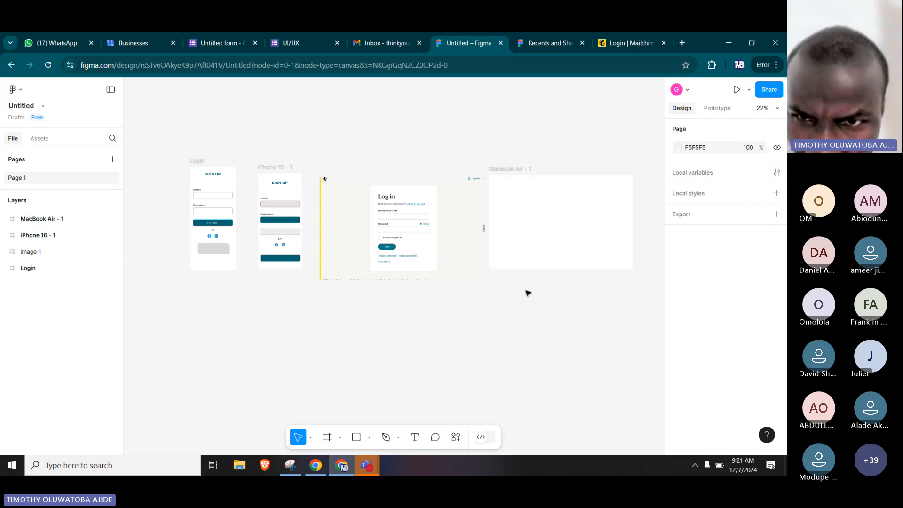
scroll(509, 282, "up", 5)
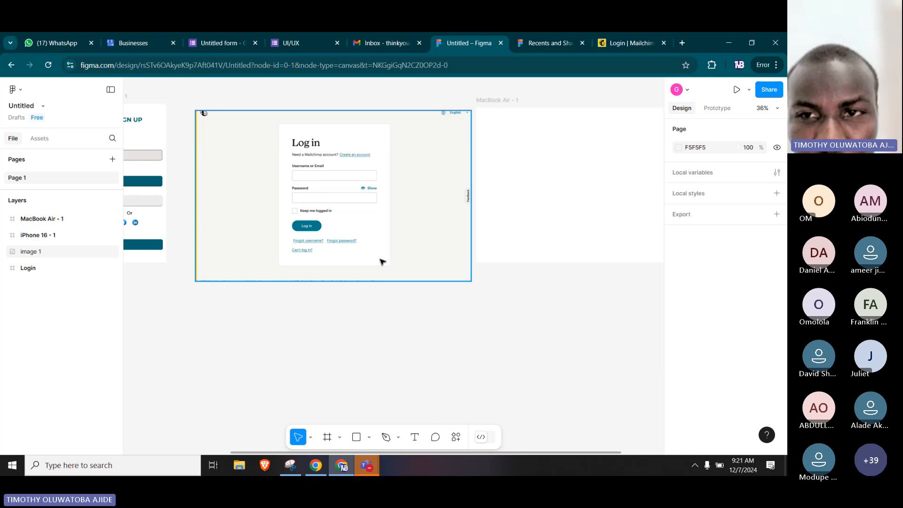
left_click(503, 185)
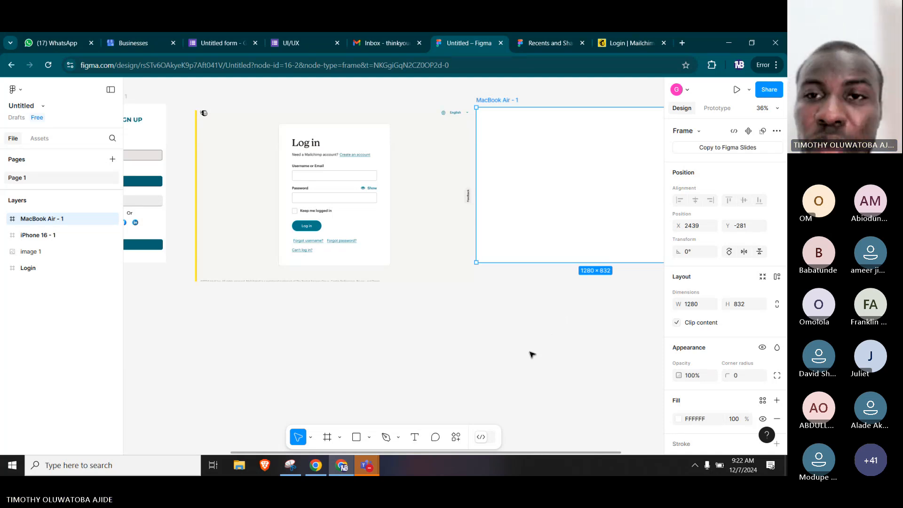
left_click(330, 225)
left_click(531, 311)
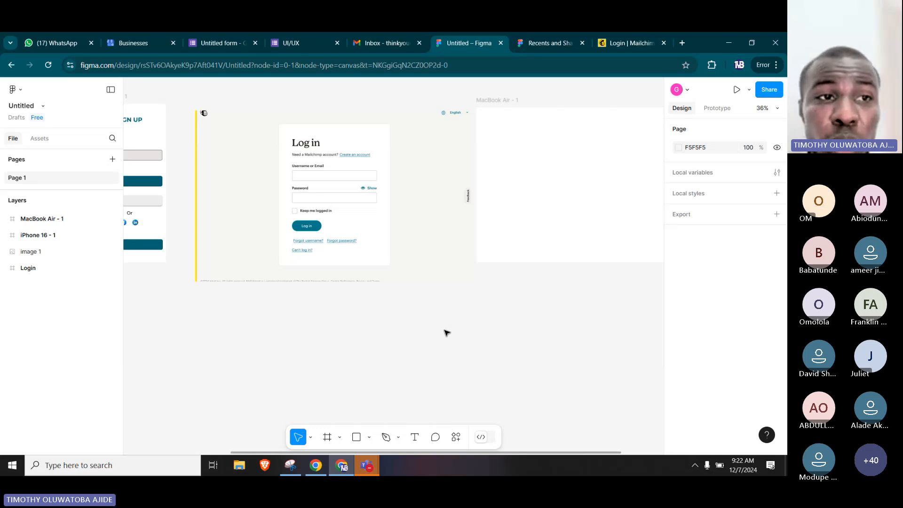
right_click(358, 342)
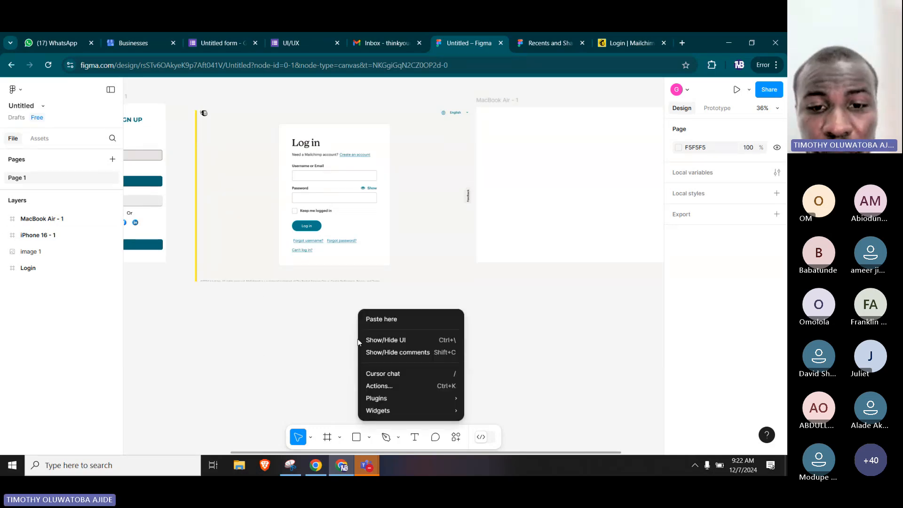
mouse_move(447, 397)
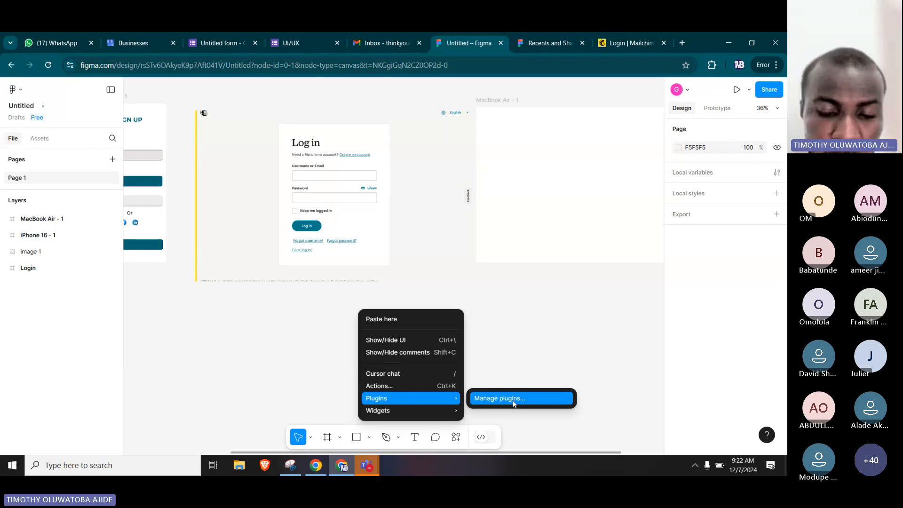
left_click(165, 324)
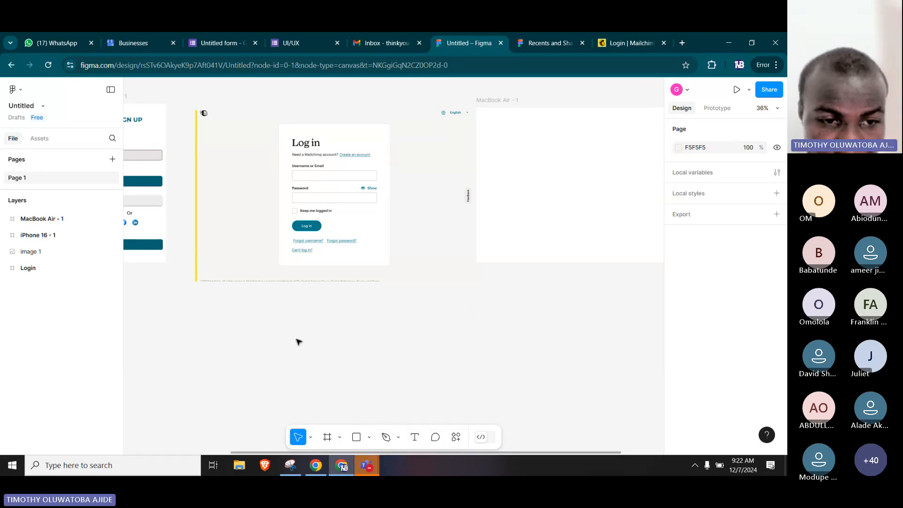
right_click(225, 339)
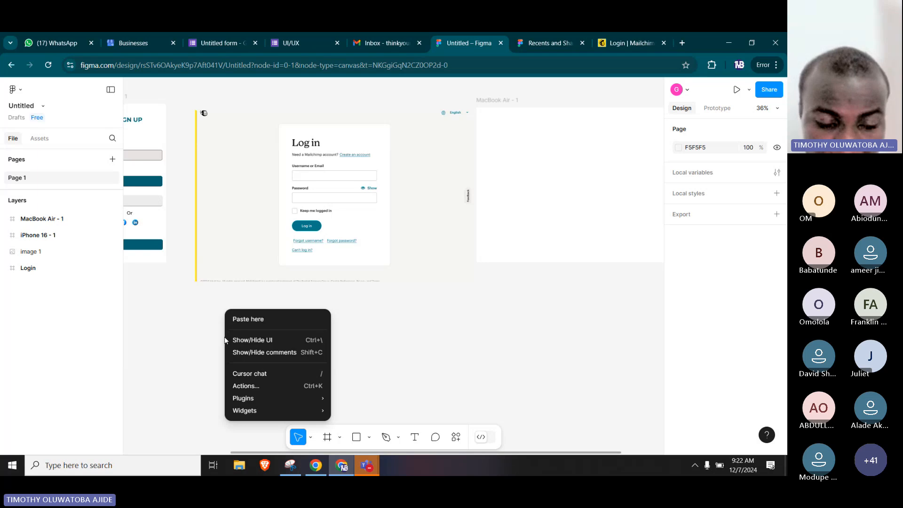
mouse_move(269, 403)
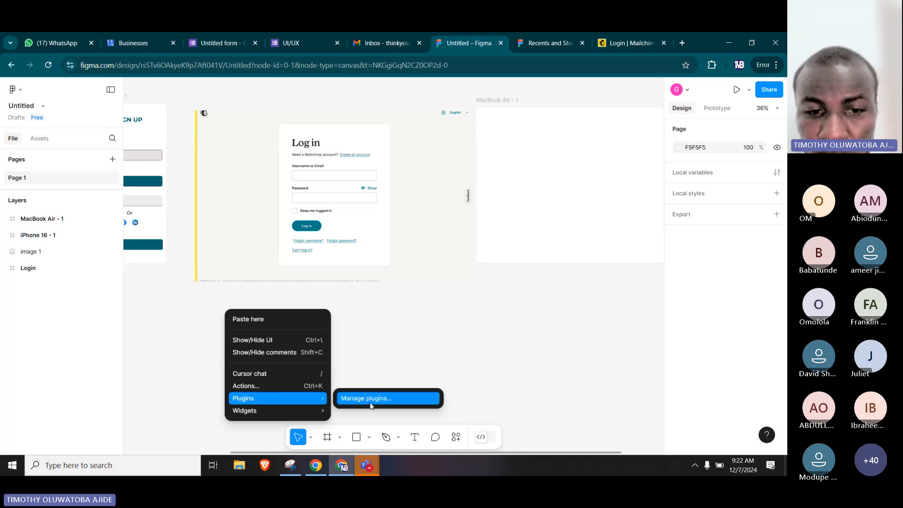
left_click(165, 329)
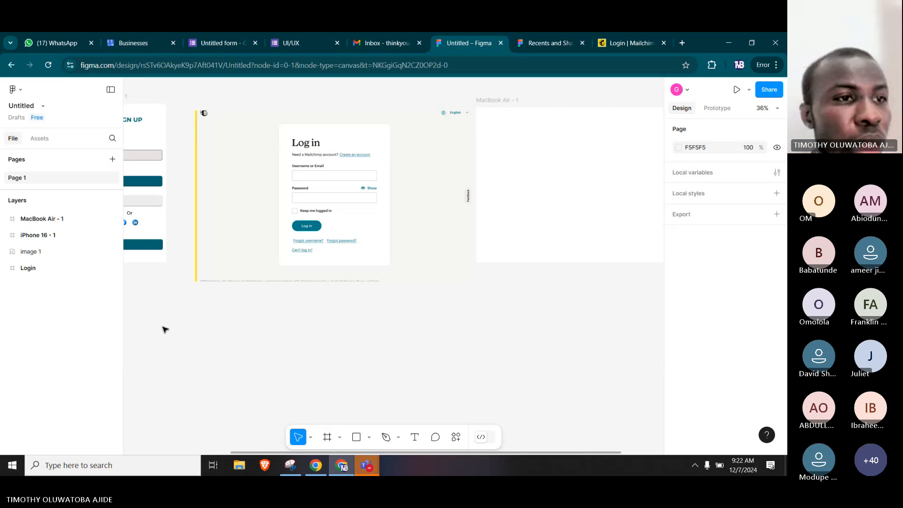
Open plugin management for the design file to browse the suggested plugins.
left_click(22, 93)
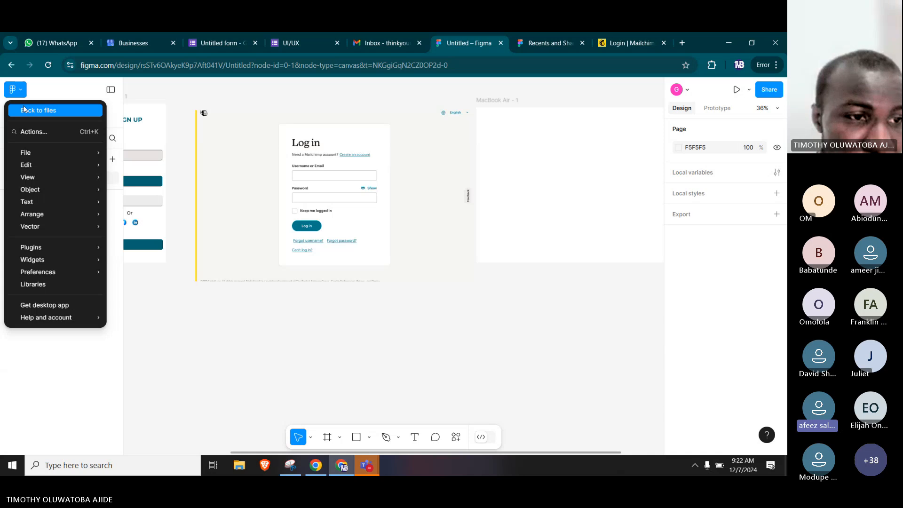
mouse_move(52, 247)
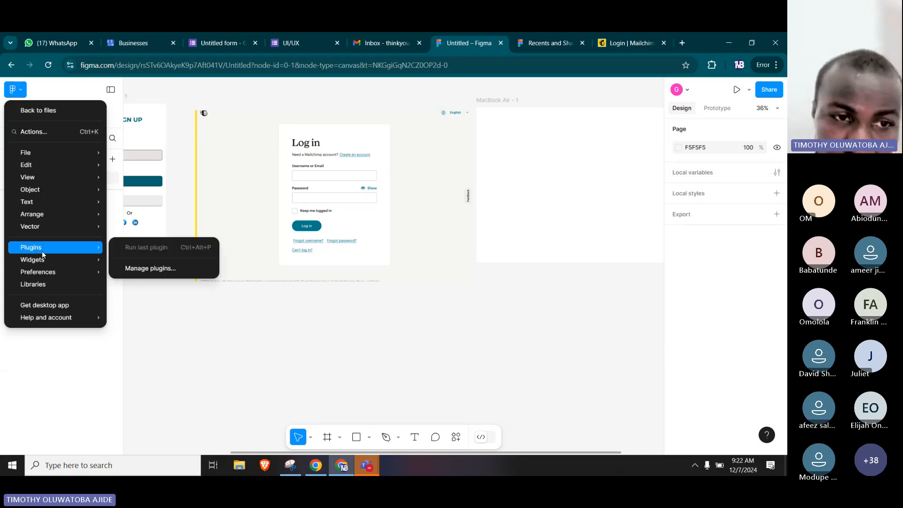
left_click(172, 271)
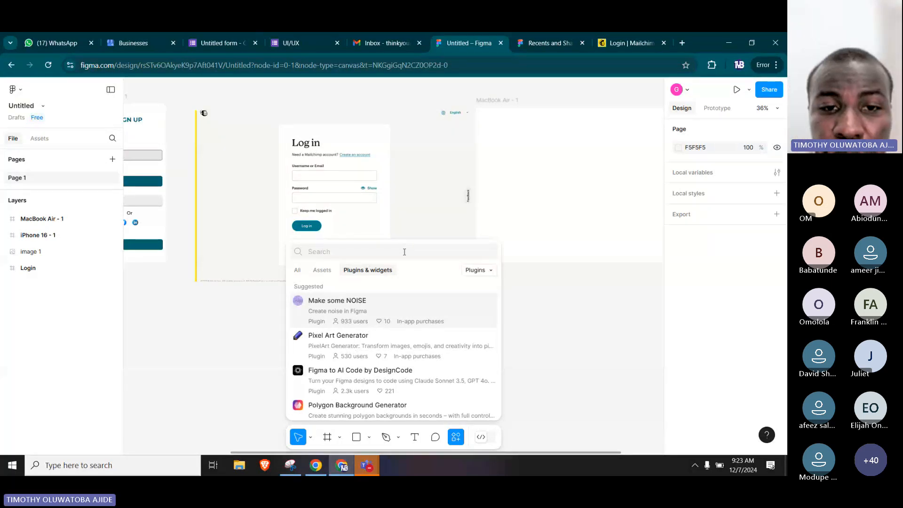
Find the Iconify plugin by searching for "iconify" and run it in the design file.
type("ic")
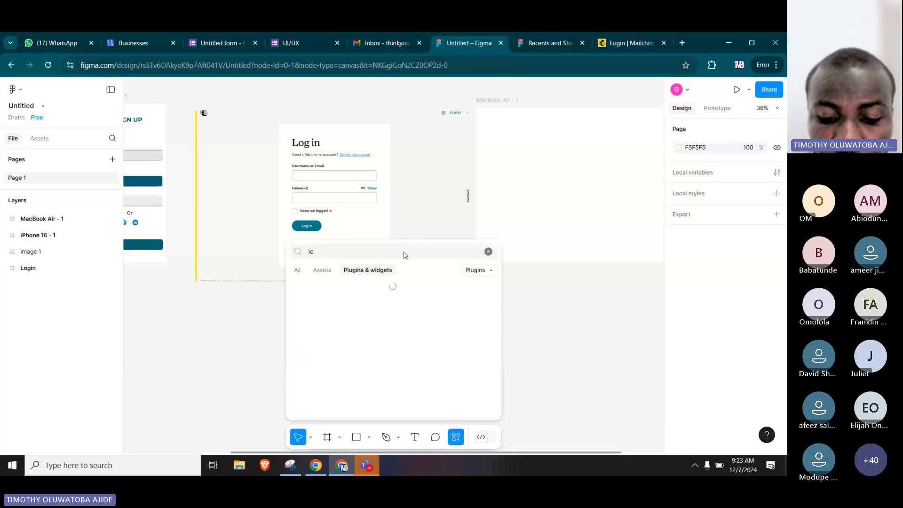
type("onify")
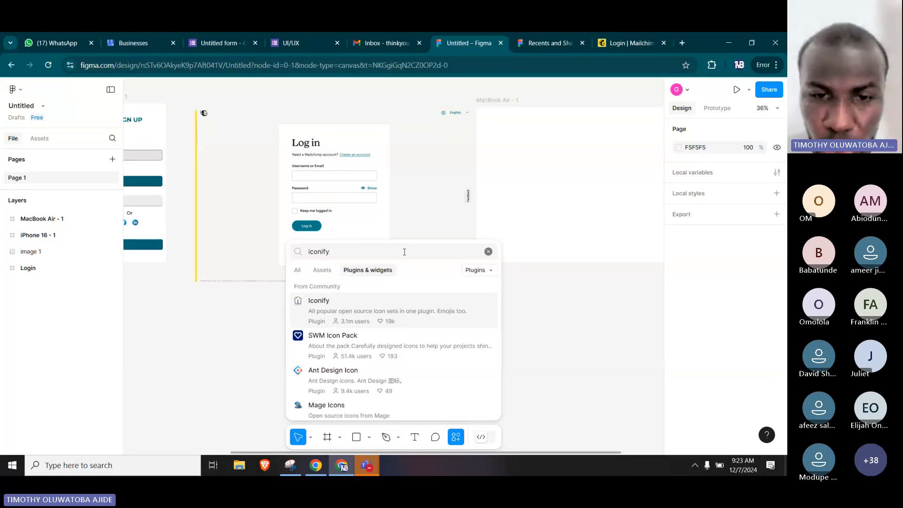
left_click(346, 314)
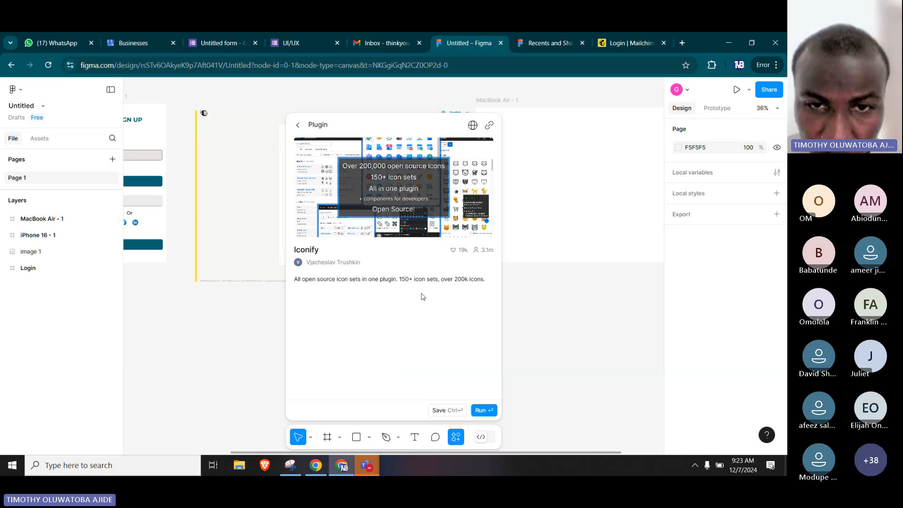
left_click(484, 410)
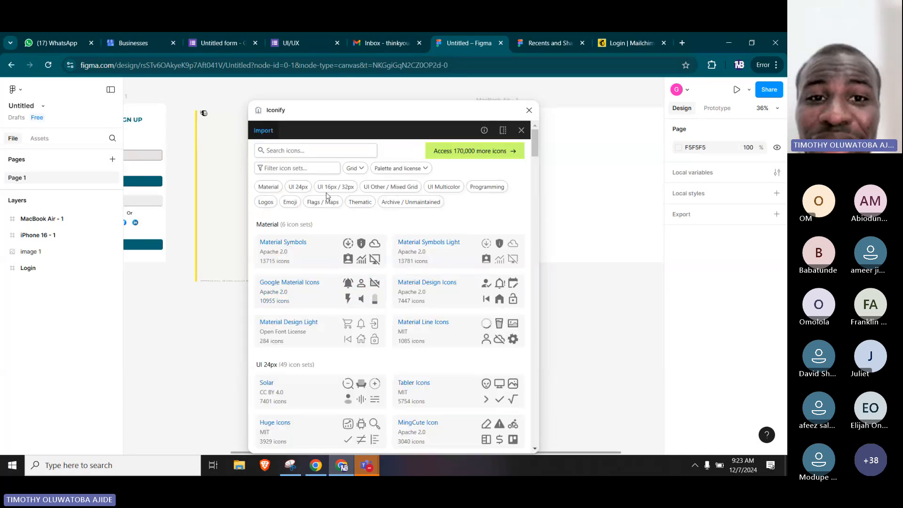
Search Iconify for "Profile" icons and select the duotone person icon with the lightly shaded body.
left_click(331, 153)
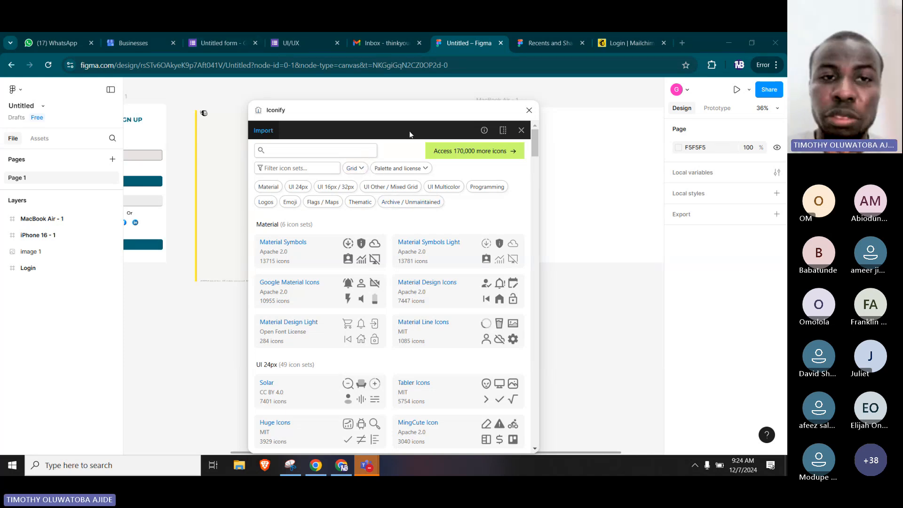
left_click(319, 145)
type("Pro")
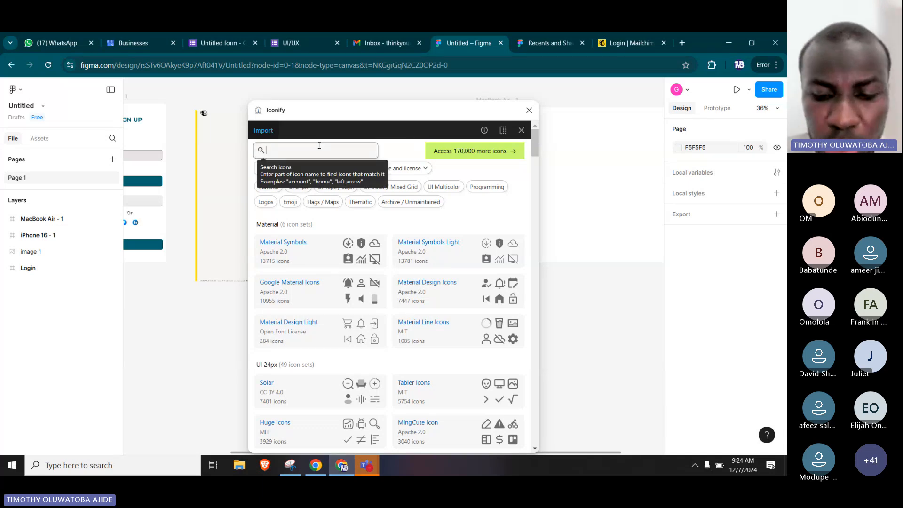
type("file")
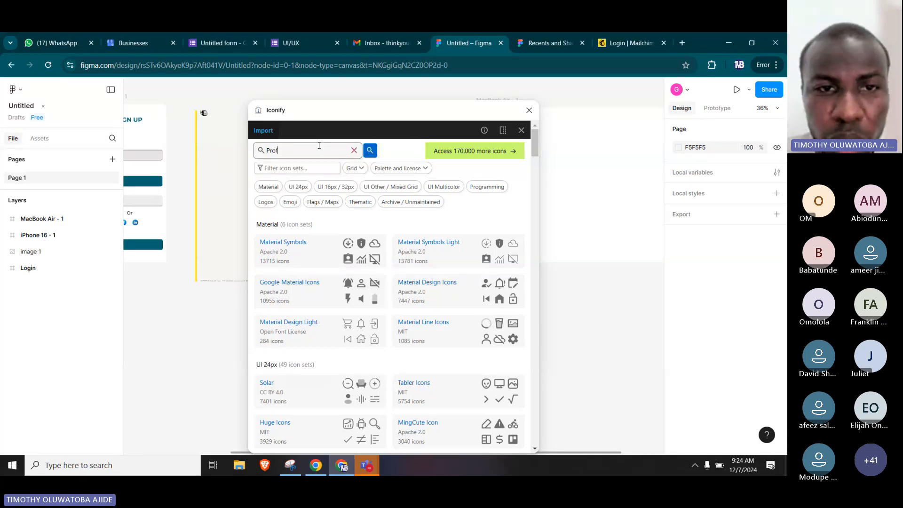
left_click(371, 155)
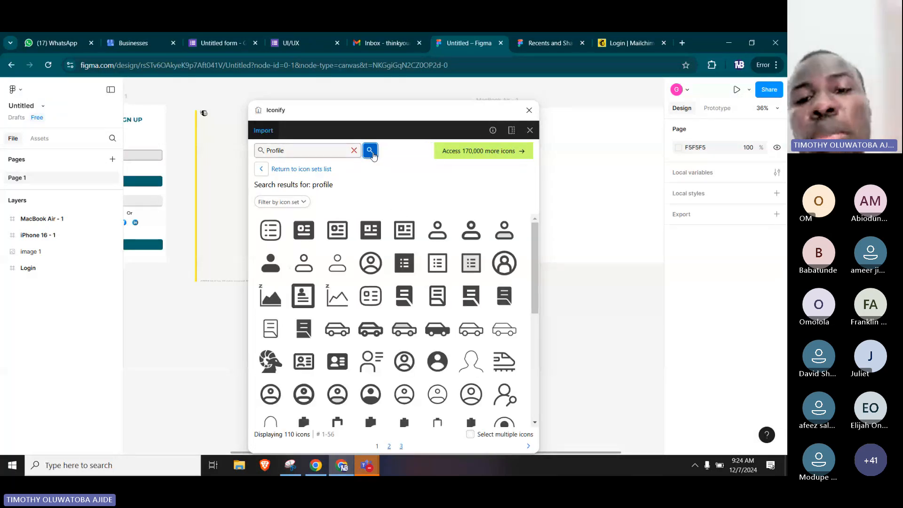
scroll(454, 325, "down", 4)
scroll(465, 282, "up", 4)
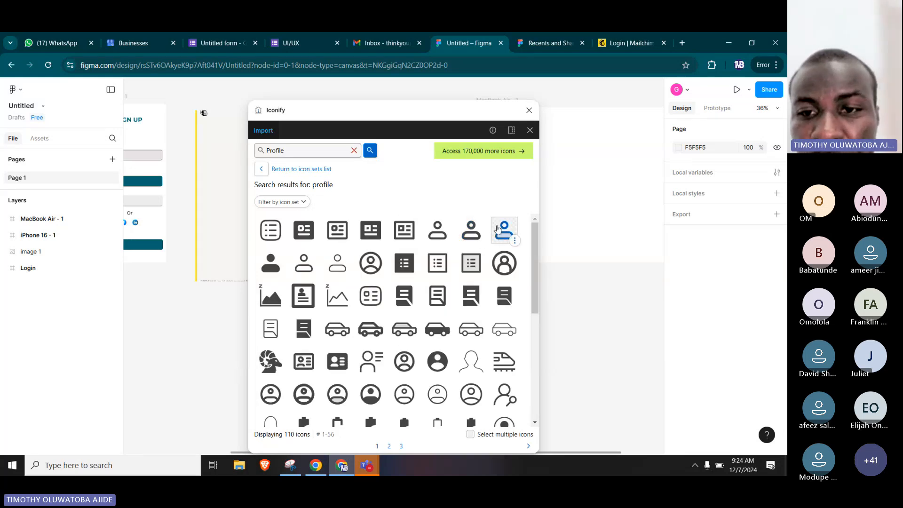
left_click(499, 231)
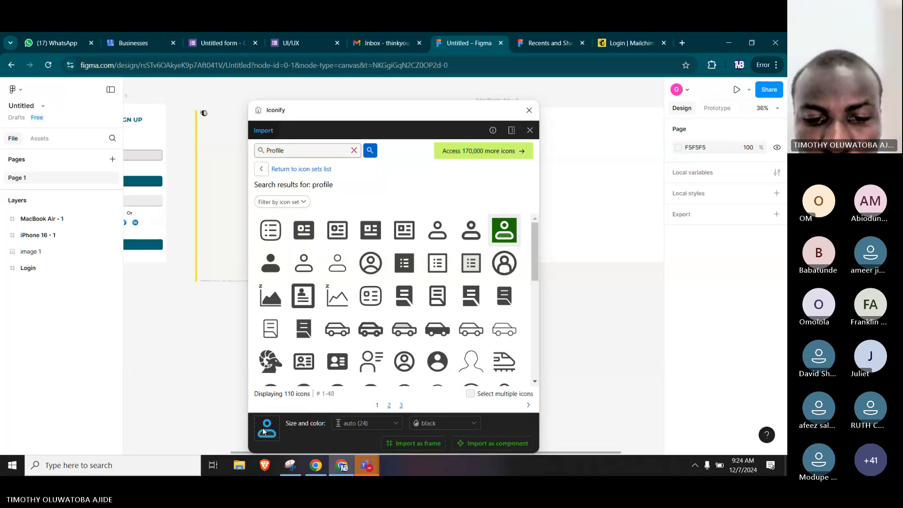
Look through the import size options and try to set the profile icon's import colour to #f24822.
left_click(366, 425)
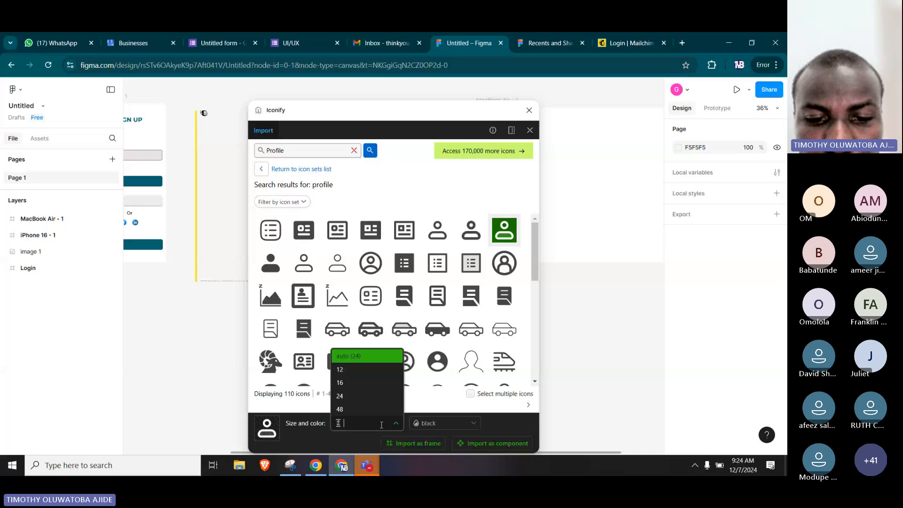
left_click(362, 436)
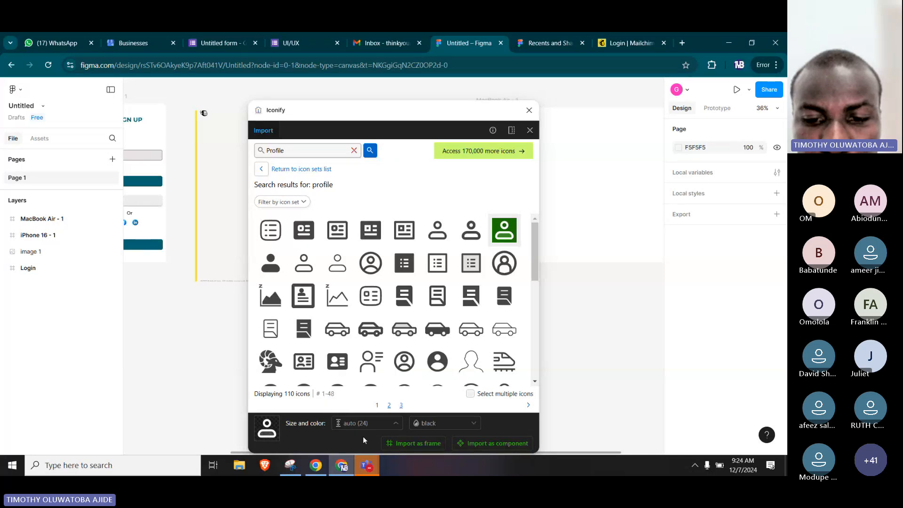
left_click(436, 425)
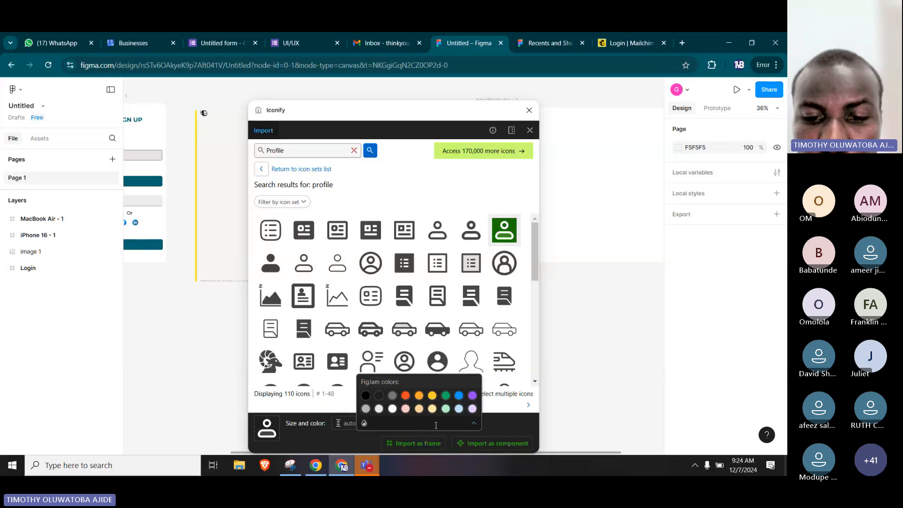
left_click(405, 396)
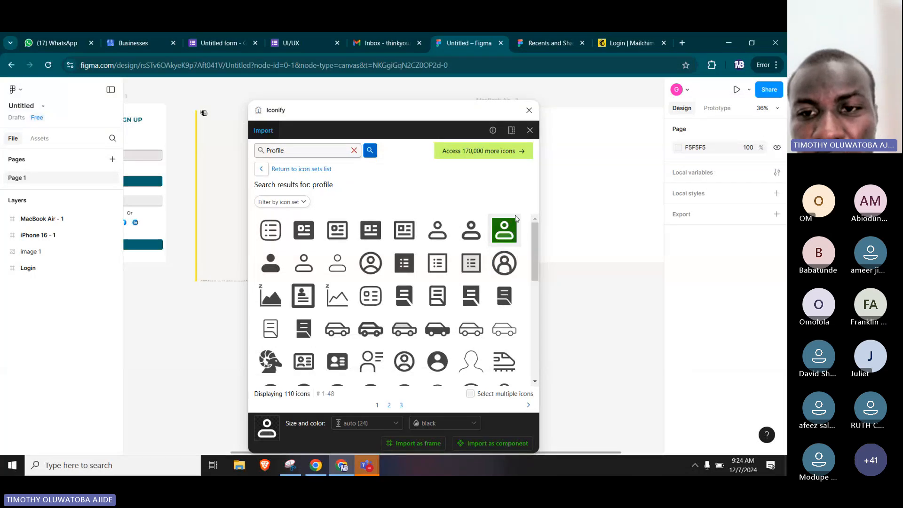
Place the selected profile icon on the canvas below the MacBook Air frame at about X 3070, Y 668, and close Iconify.
left_click_drag(507, 236, 596, 287)
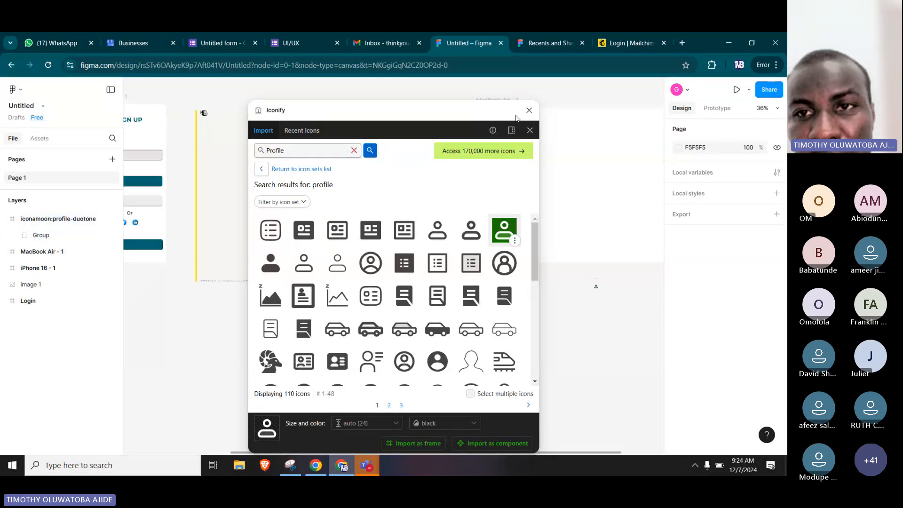
left_click(529, 111)
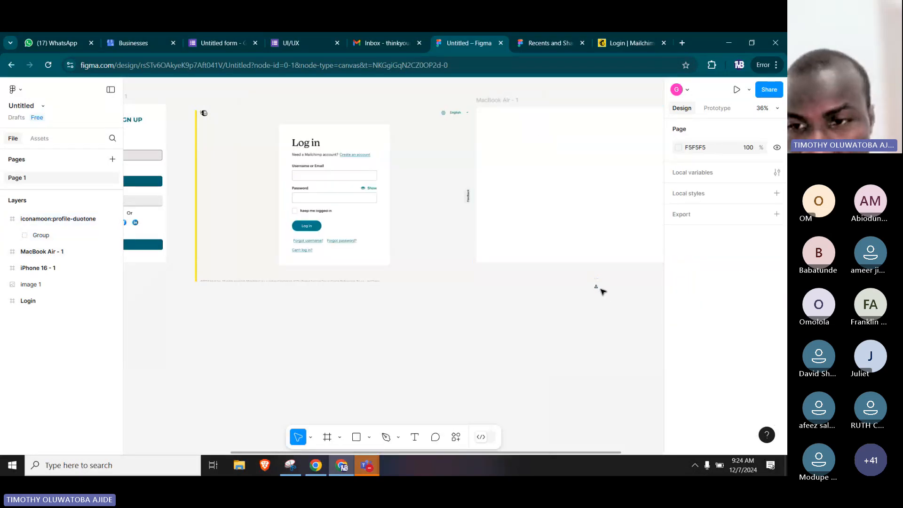
Try to enlarge the profile icon's group from its corners within its 24 × 24 frame, undoing each resize.
scroll(602, 291, "up", 5)
left_click(578, 285)
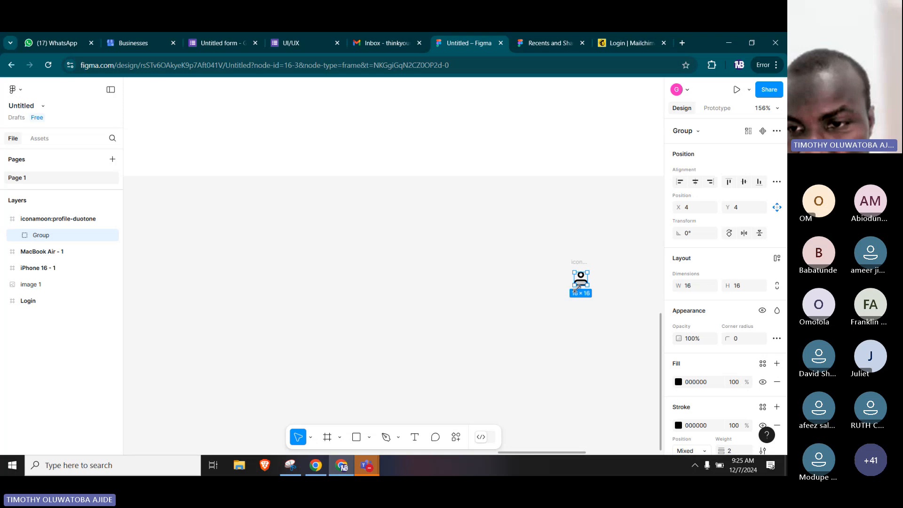
left_click_drag(577, 288, 521, 325)
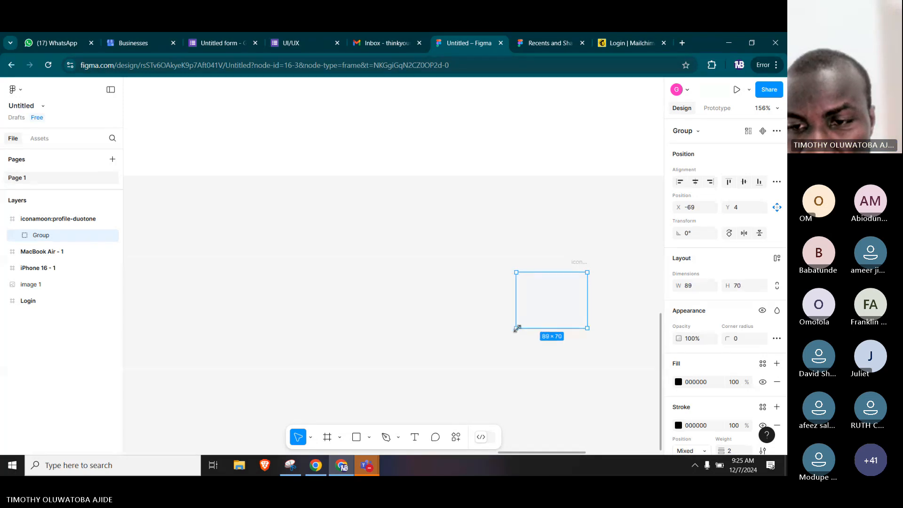
left_click(637, 277)
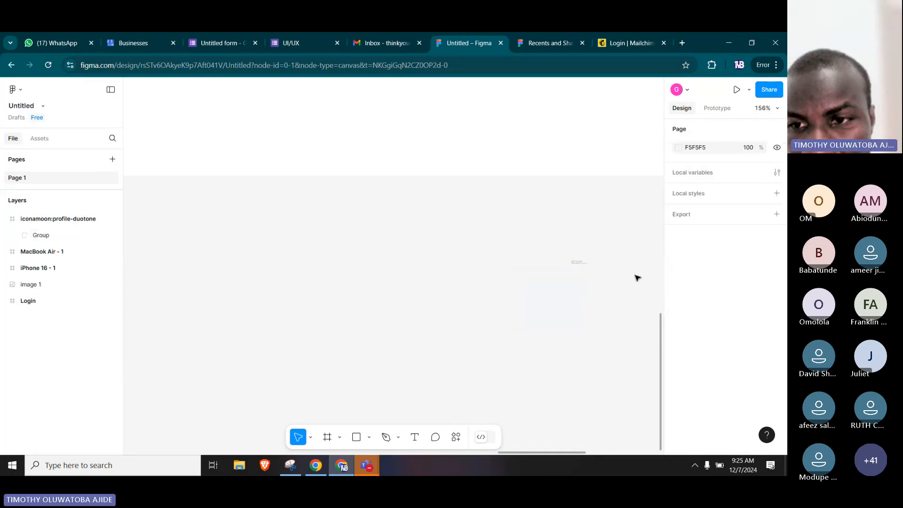
left_click(595, 294)
key("ctrl+z")
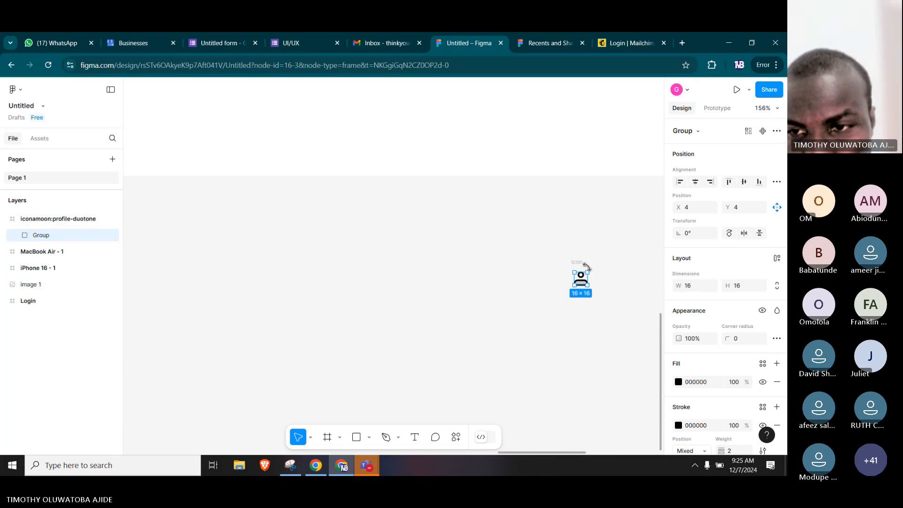
left_click_drag(586, 267, 603, 255)
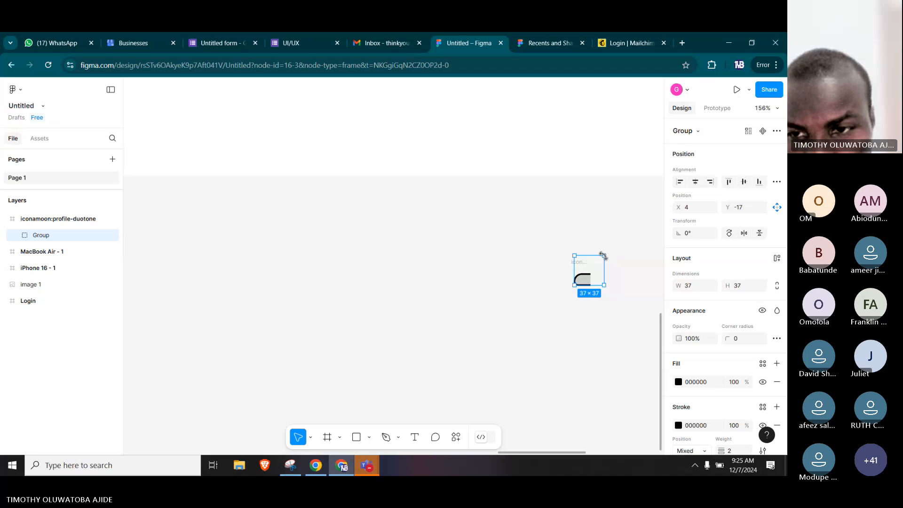
key("ctrl+z")
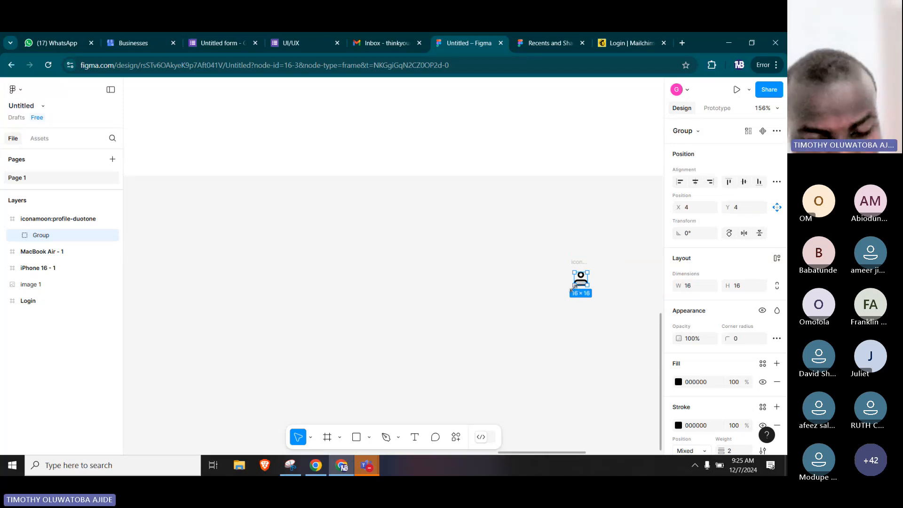
left_click_drag(580, 288, 544, 308)
key("ctrl+z")
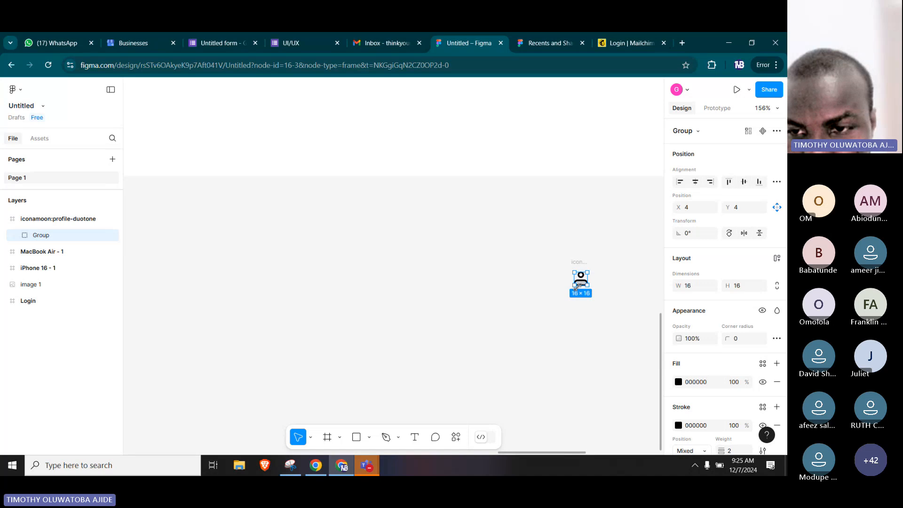
left_click_drag(575, 286, 560, 305)
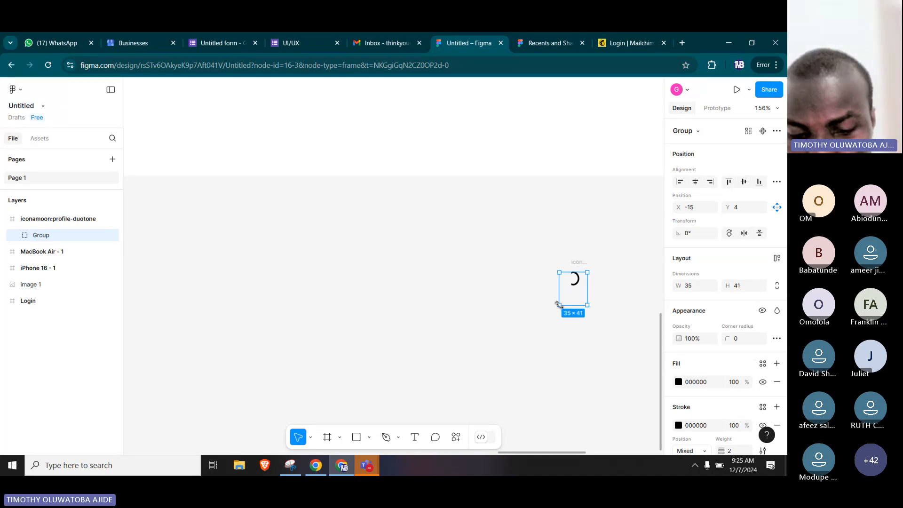
key("ctrl+z")
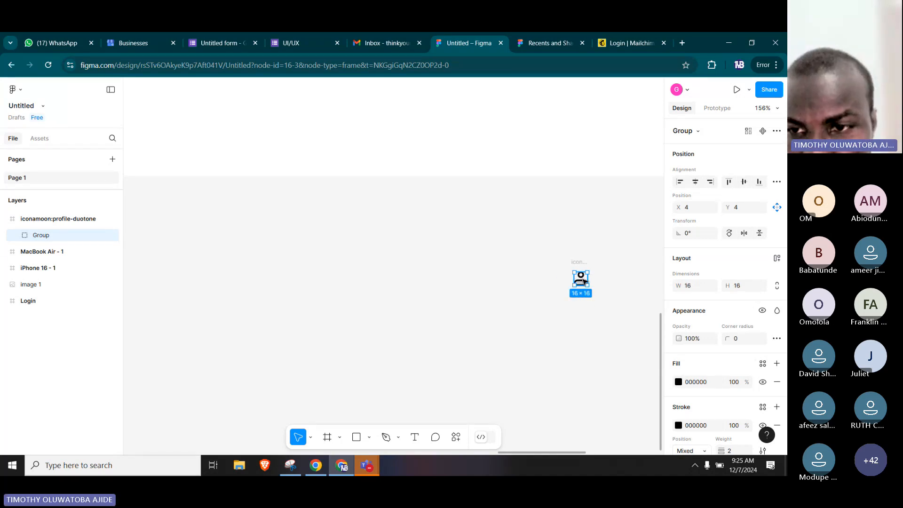
Move the profile icon group into the MacBook Air frame at about X 569, Y 788, and delete its emptied icon frame.
left_click_drag(583, 280, 529, 148)
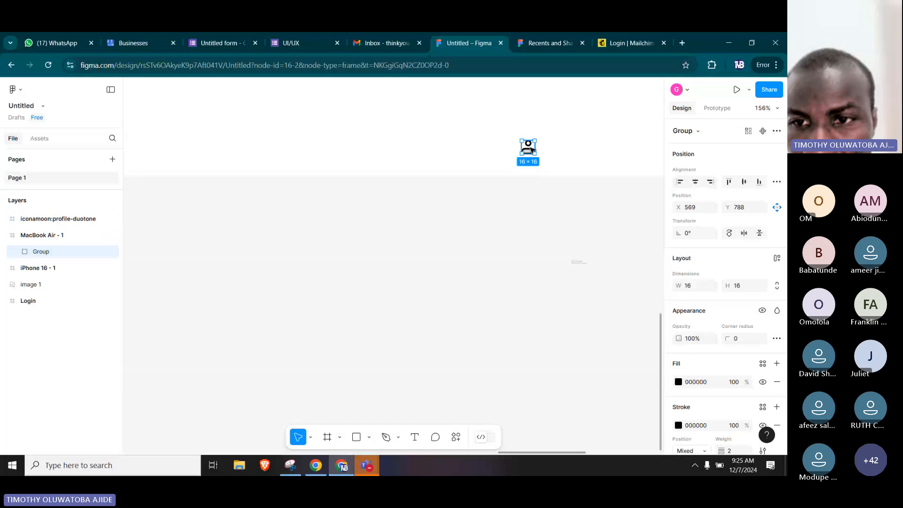
left_click(577, 262)
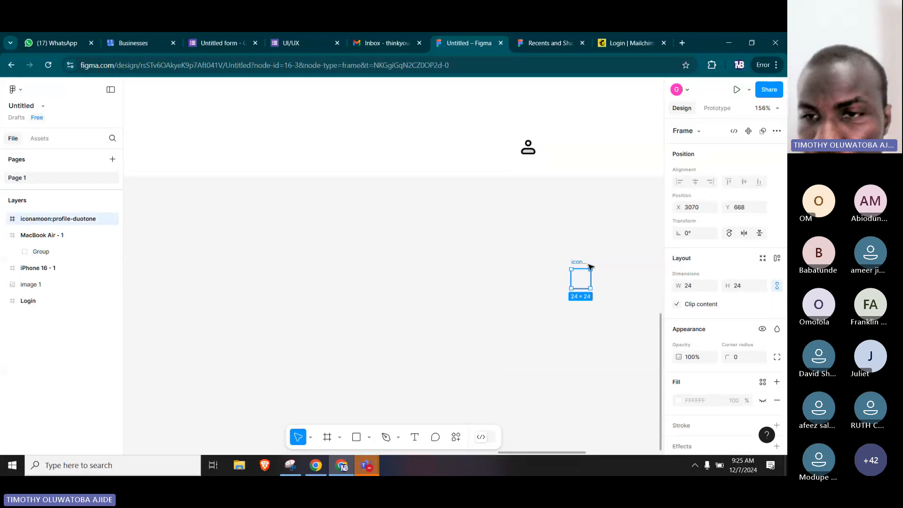
key("Delete")
scroll(522, 135, "up", 4)
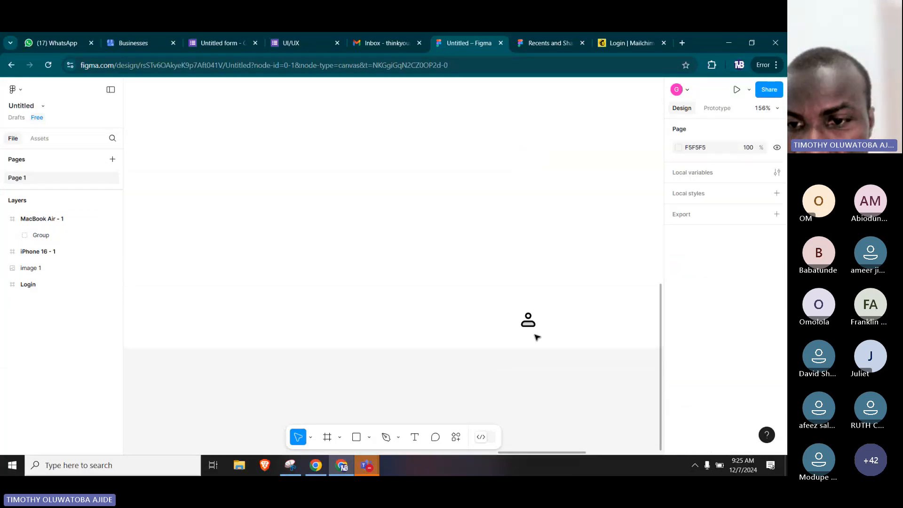
Enlarge the profile icon group in the MacBook Air frame to about 63 × 63.
left_click(529, 324)
left_click(528, 324)
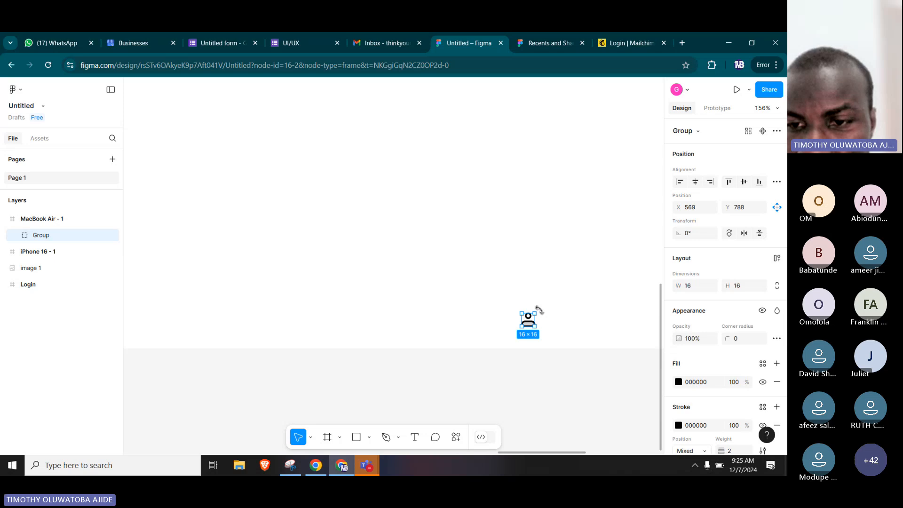
left_click_drag(537, 311, 572, 276)
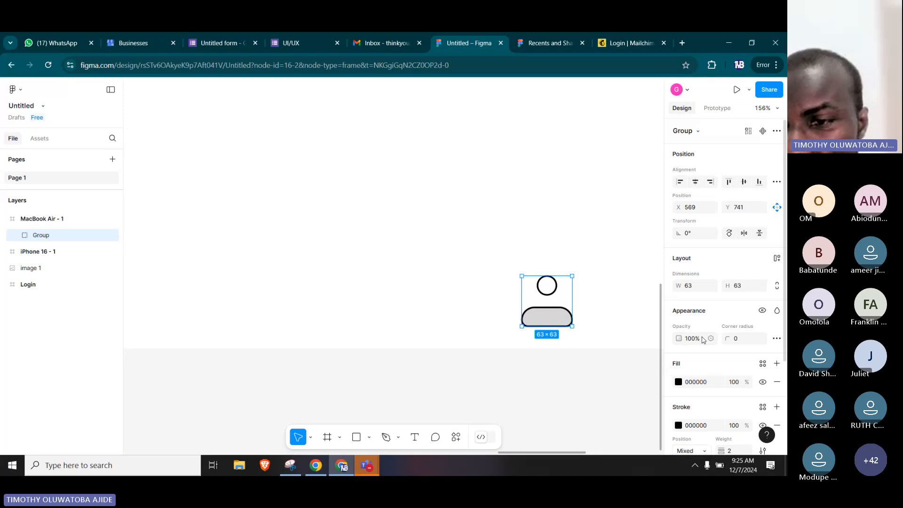
Change the profile icon's fill to dark red 640F0F.
scroll(691, 341, "down", 5)
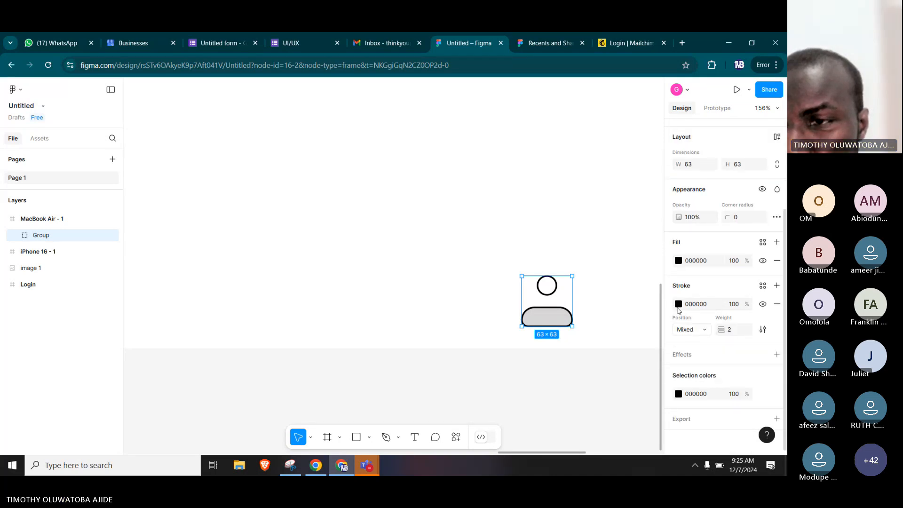
left_click(679, 261)
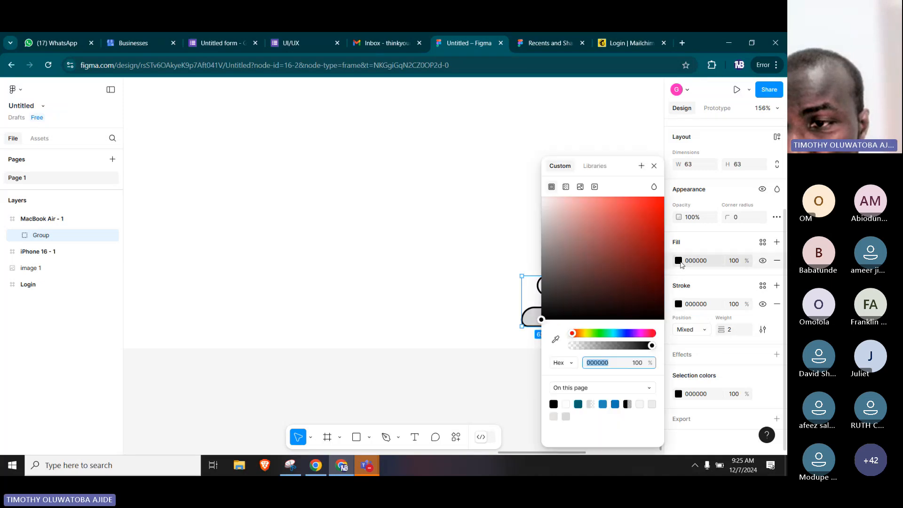
left_click(645, 272)
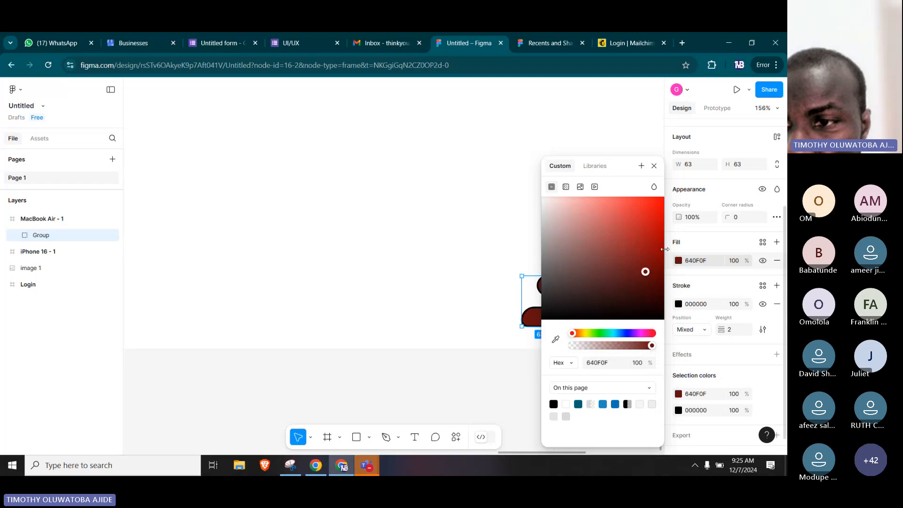
left_click(685, 281)
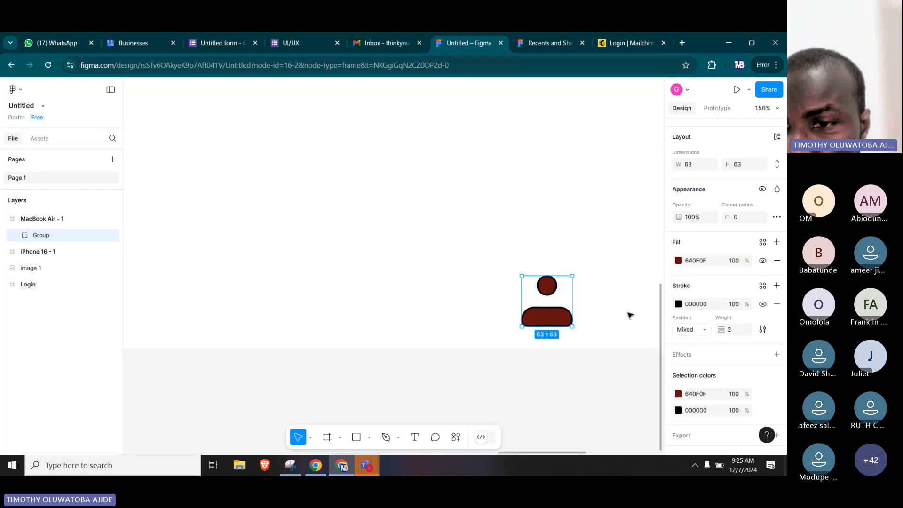
Change the profile icon's stroke to bright blue 0019F6.
left_click(677, 305)
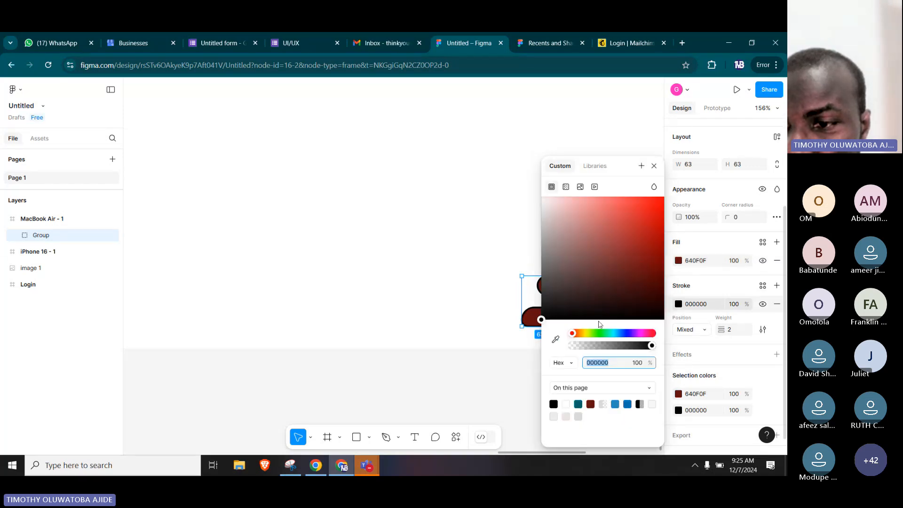
left_click(623, 333)
left_click(634, 245)
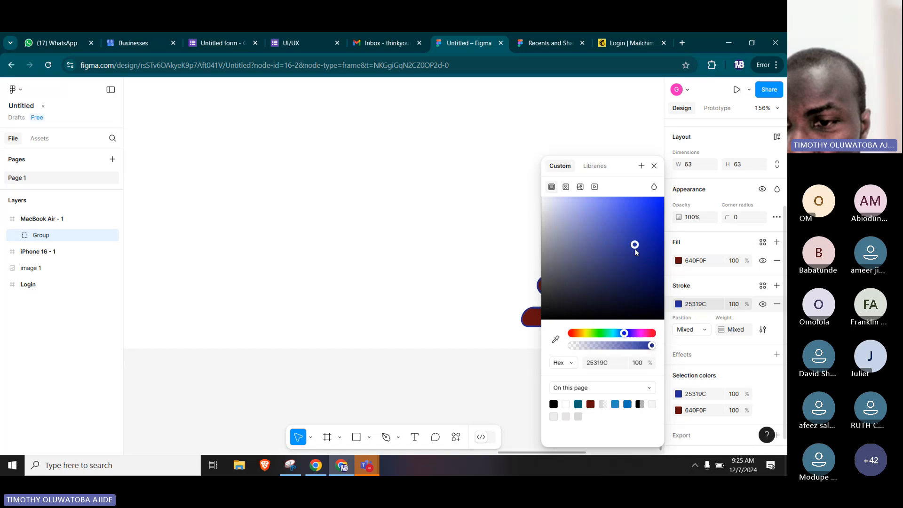
left_click(663, 202)
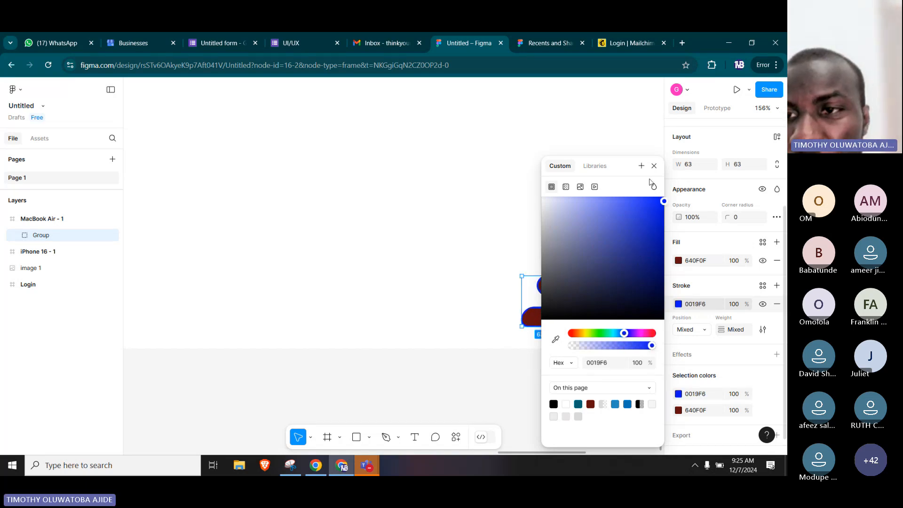
left_click(653, 165)
Enlarge the profile icon group to about 284 × 284 and move it near the upper-left area of the MacBook Air frame.
scroll(561, 264, "down", 1)
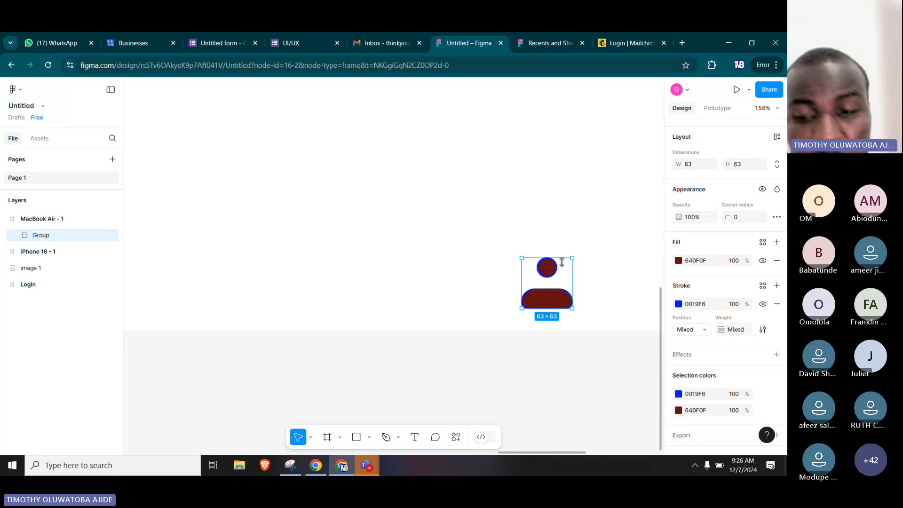
scroll(561, 262, "down", 2, "ctrl")
scroll(561, 262, "down", 5, "ctrl")
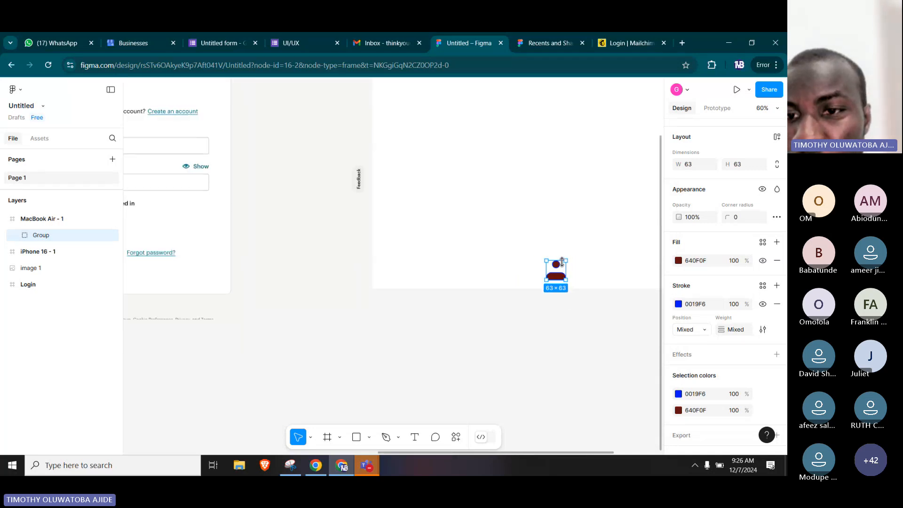
left_click_drag(567, 259, 635, 194)
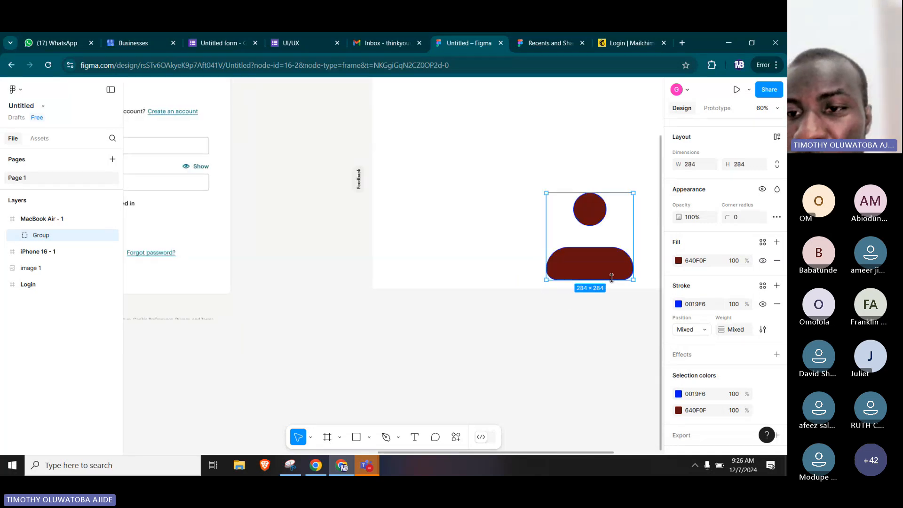
left_click_drag(609, 274, 477, 169)
scroll(479, 211, "up", 10)
scroll(479, 214, "down", 5)
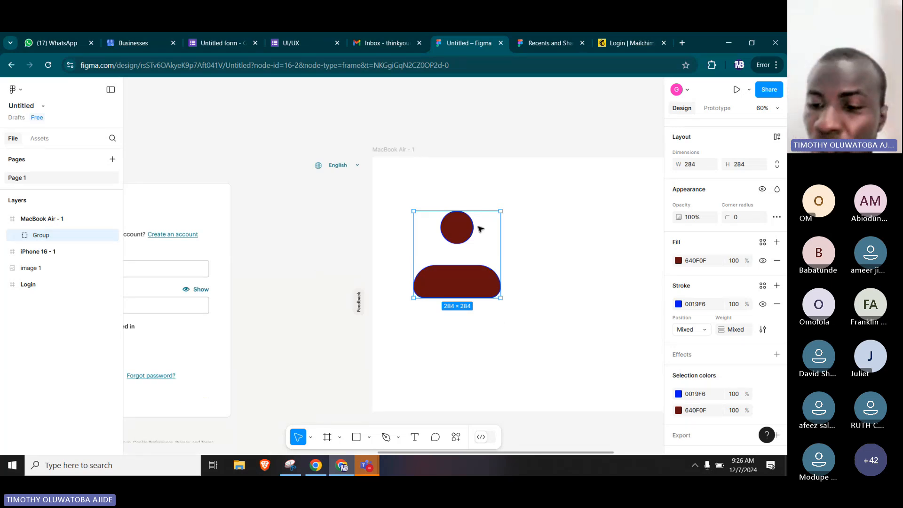
Delete the profile icon group and nudge the login screenshot to about X 934, Y -281.
key("Delete")
left_click(360, 302)
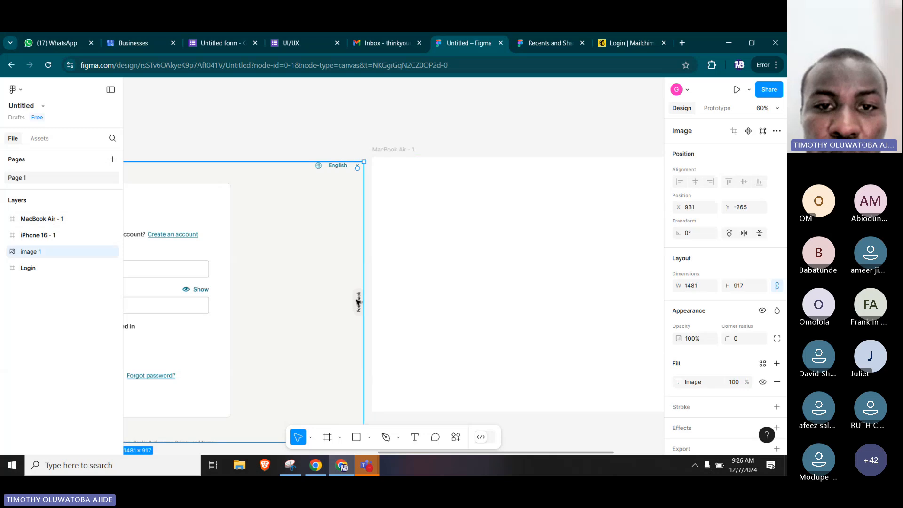
mouse_move(335, 302)
left_mouse_down()
mouse_move(338, 289)
mouse_move(337, 297)
left_mouse_up()
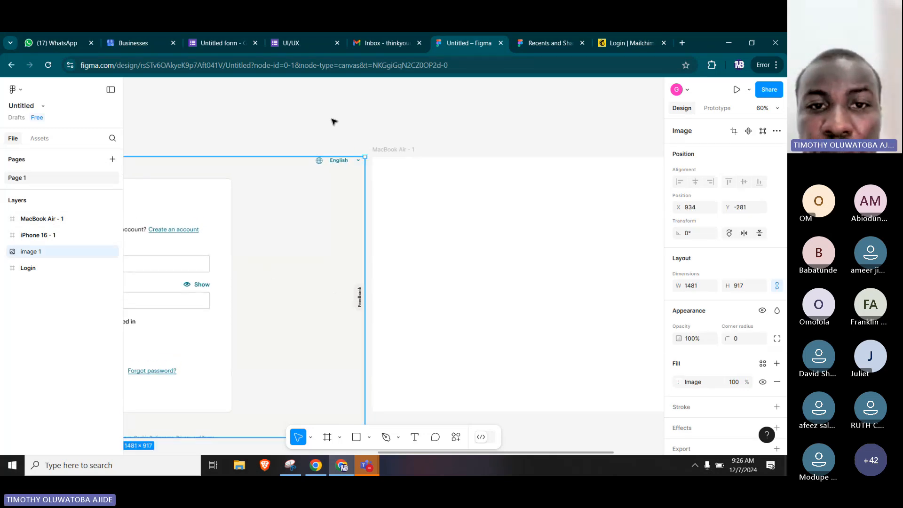
Run the Iconify plugin on the page and search its icons for "EYE".
left_click_drag(290, 235, 464, 216)
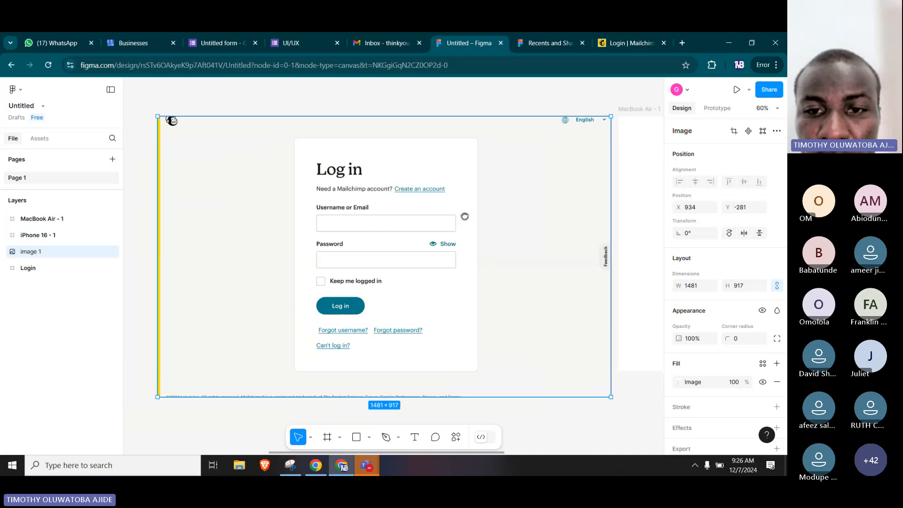
left_click_drag(432, 252, 452, 250)
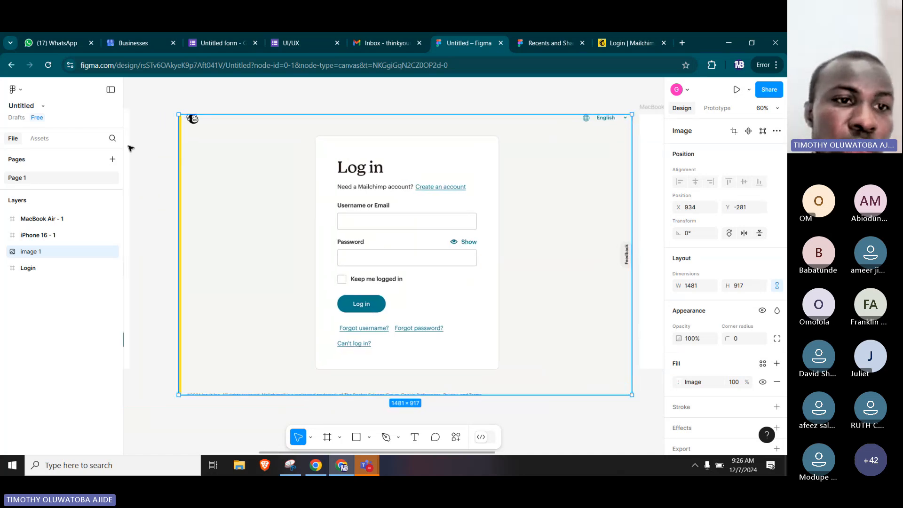
right_click(150, 149)
mouse_move(186, 237)
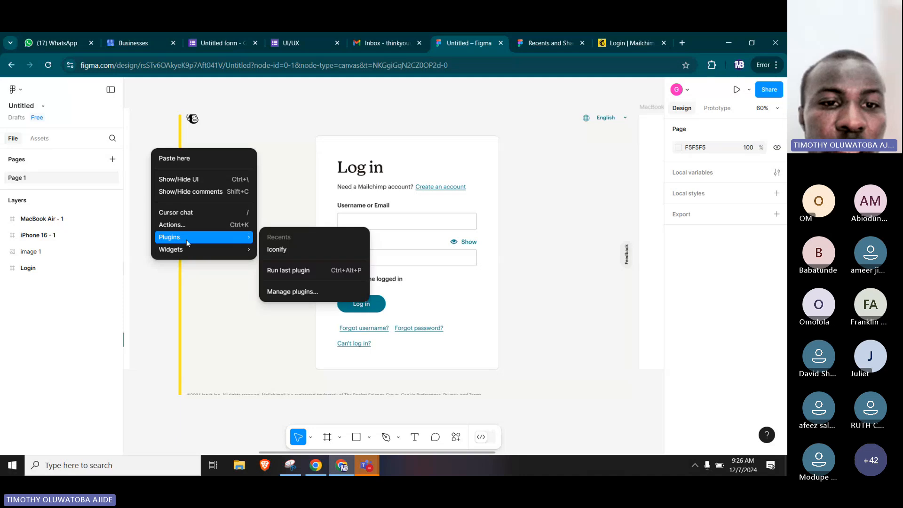
left_click(278, 250)
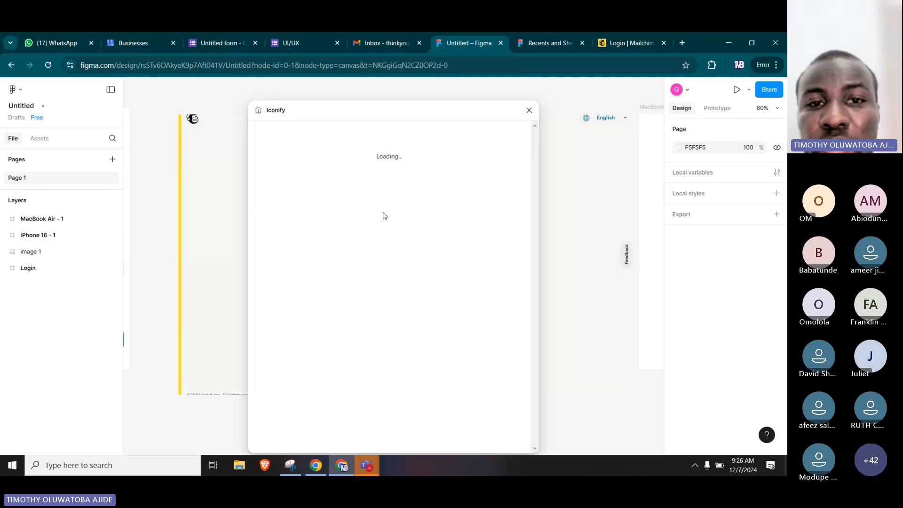
left_click(314, 154)
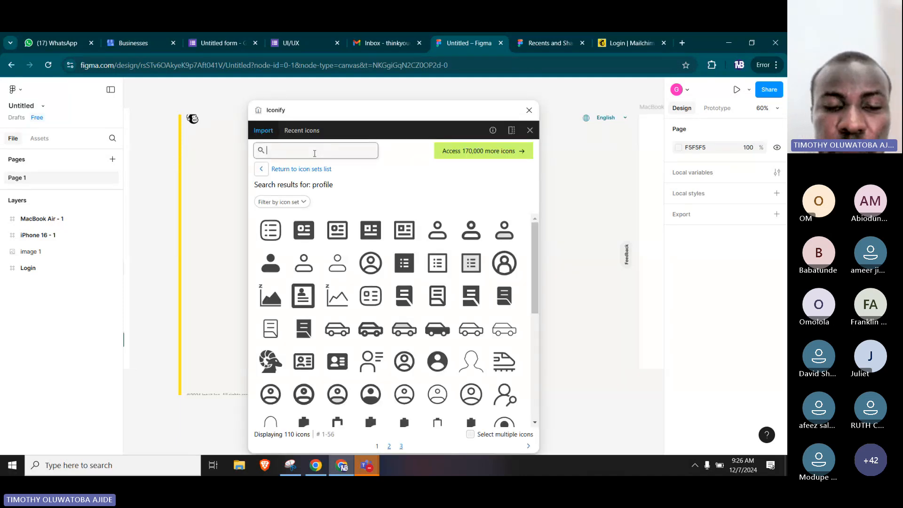
type("EYE")
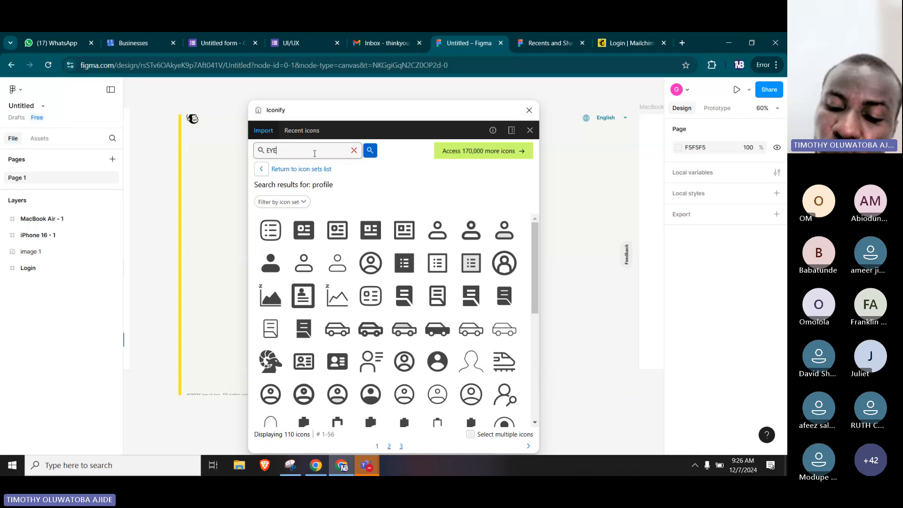
key("Return")
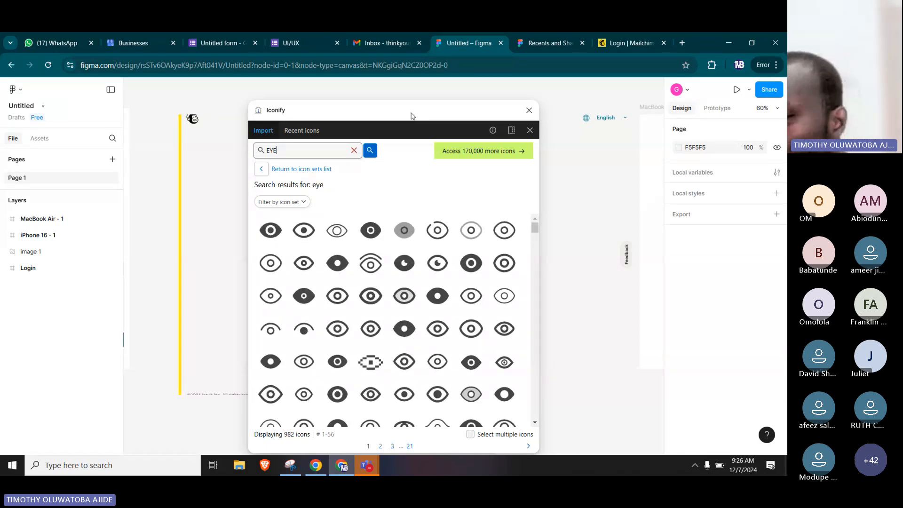
Clear the plugin window off the screenshot's Show icon and browse the eye icons for a matching one.
left_click_drag(411, 116, 247, 94)
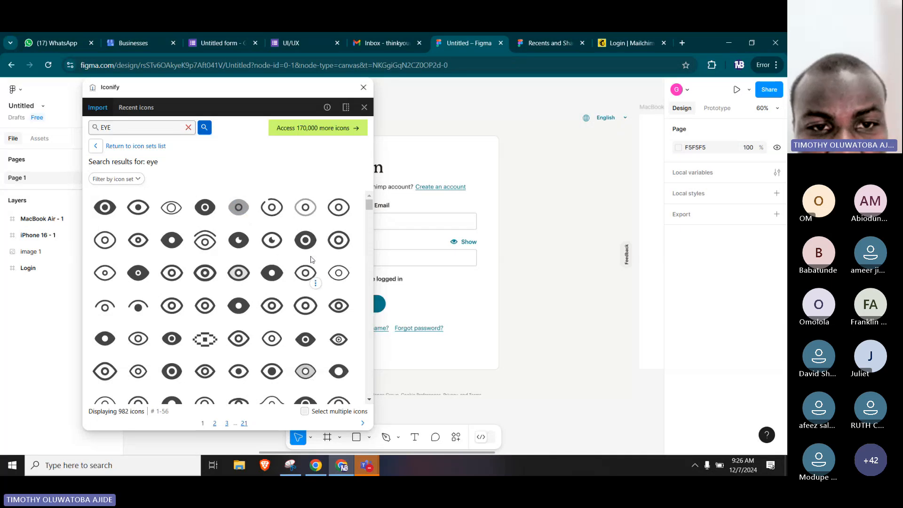
scroll(253, 199, "down", 1)
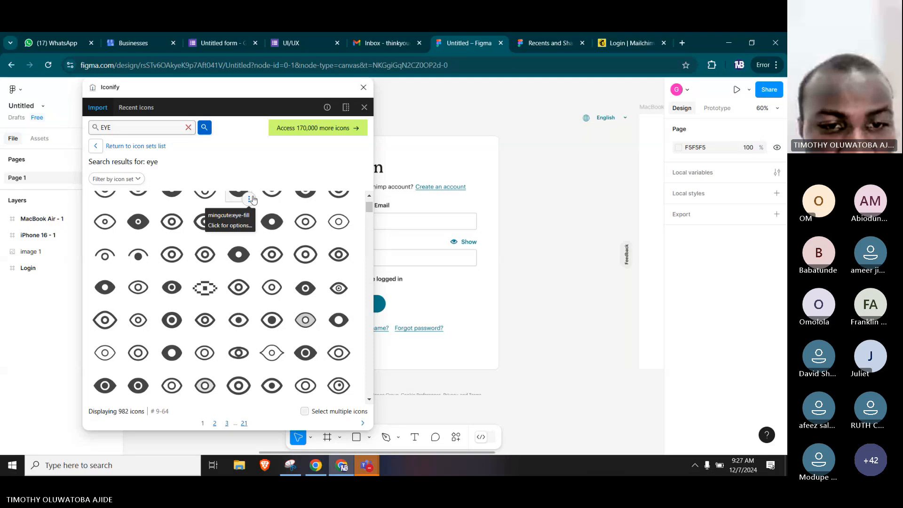
scroll(349, 274, "down", 2)
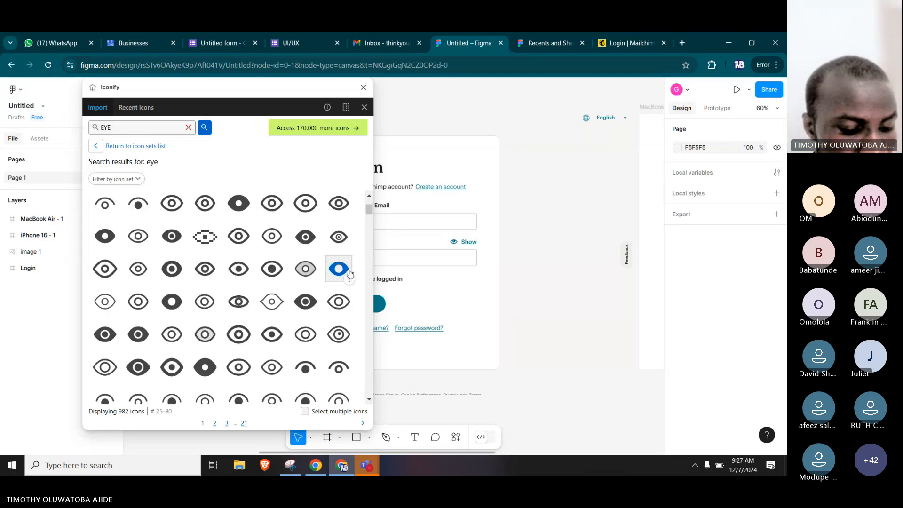
scroll(299, 256, "down", 1)
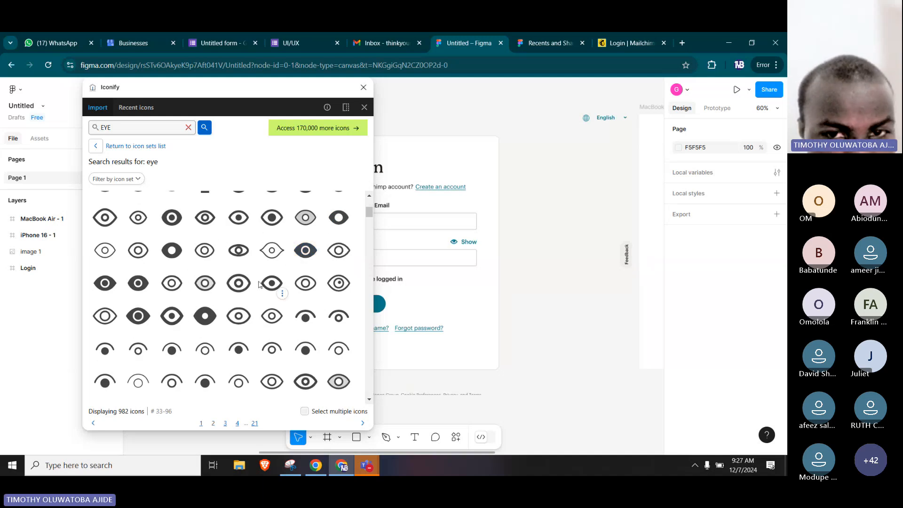
scroll(259, 284, "down", 2)
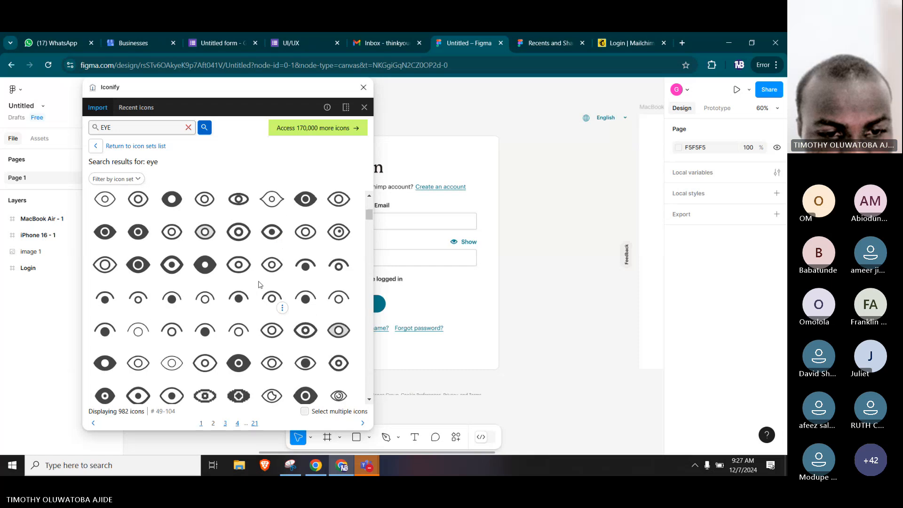
scroll(259, 284, "down", 1)
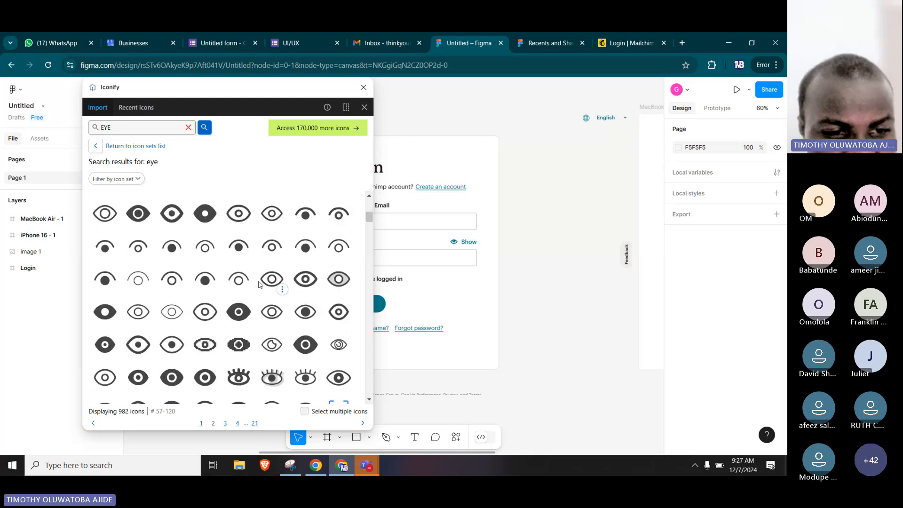
scroll(259, 284, "down", 3)
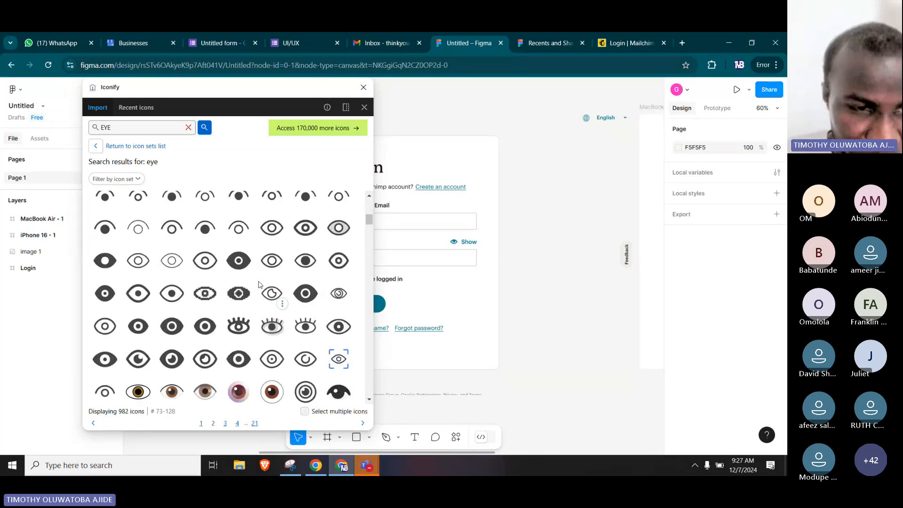
scroll(259, 284, "down", 4)
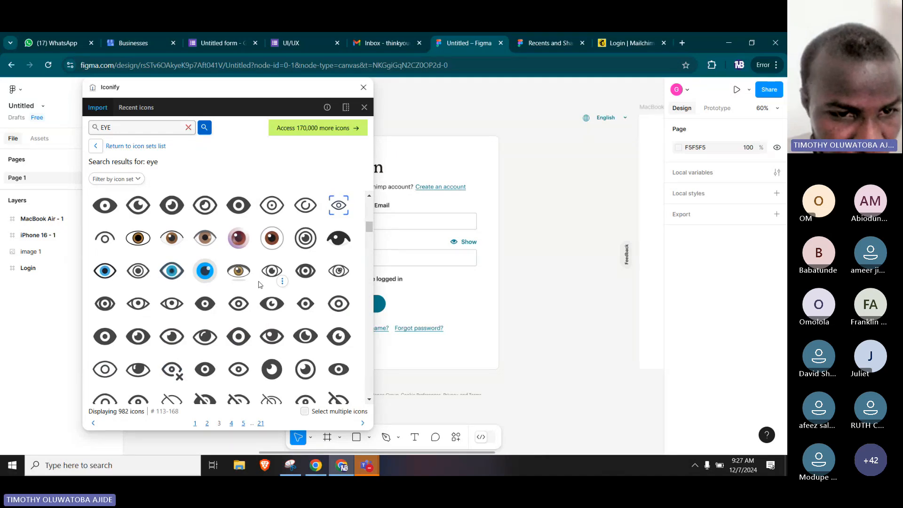
scroll(259, 284, "down", 5)
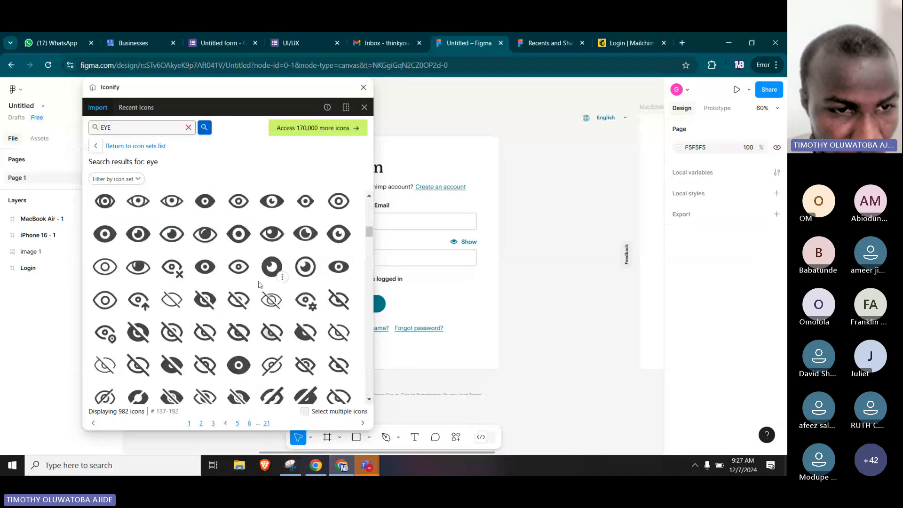
scroll(259, 284, "down", 2)
scroll(259, 284, "up", 6)
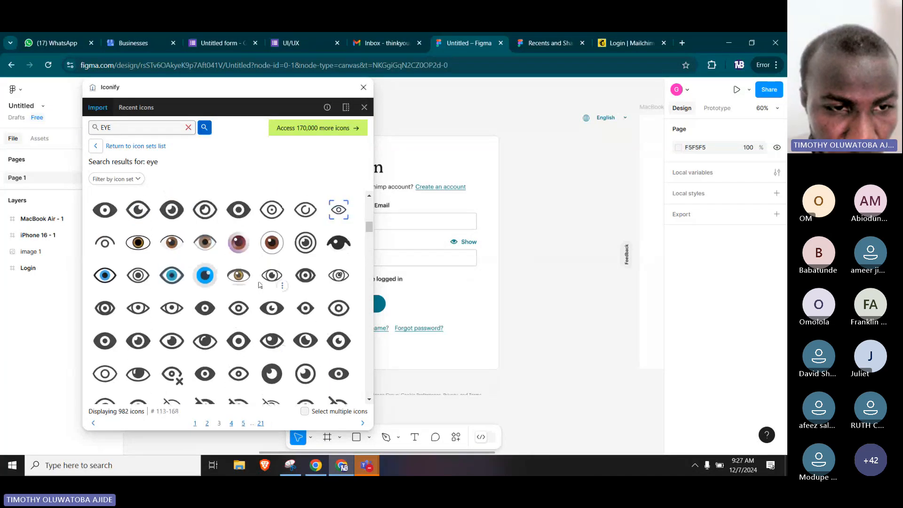
scroll(170, 277, "up", 7)
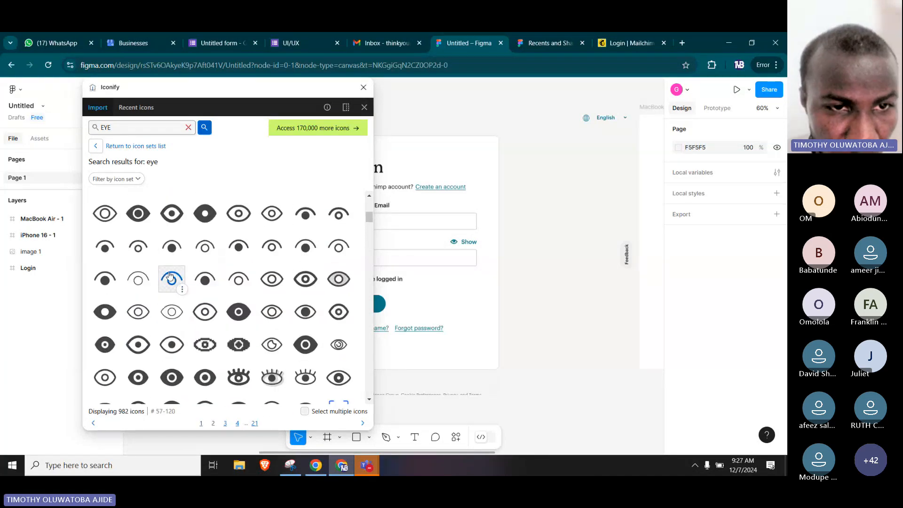
scroll(170, 276, "up", 6)
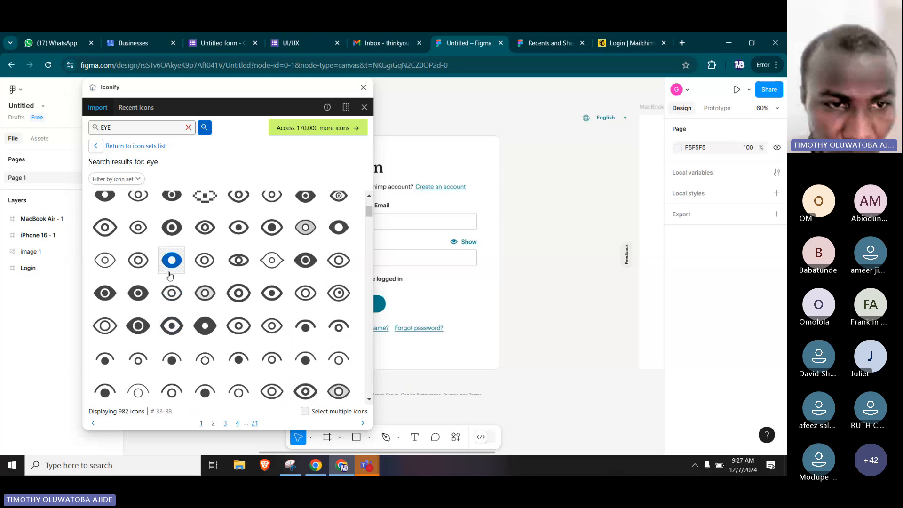
scroll(170, 277, "up", 1)
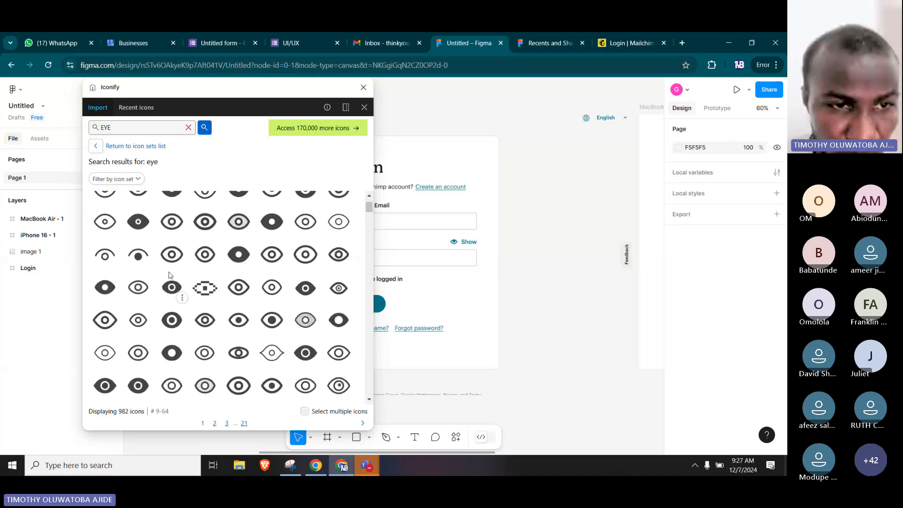
scroll(170, 275, "up", 2)
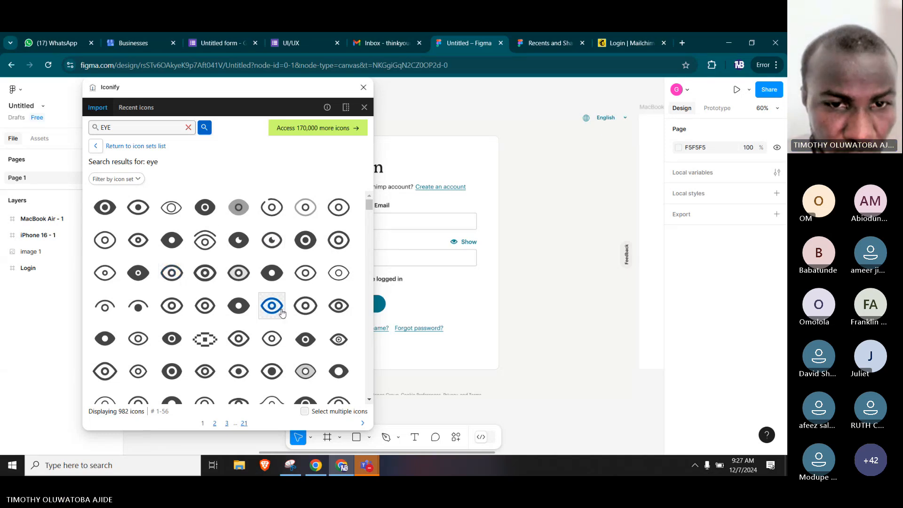
Import the flowbite eye-outline icon at 24 × 24 and place it beside the login card at about X 2113, Y 160.
left_click(333, 307)
left_click_drag(525, 304, 544, 254)
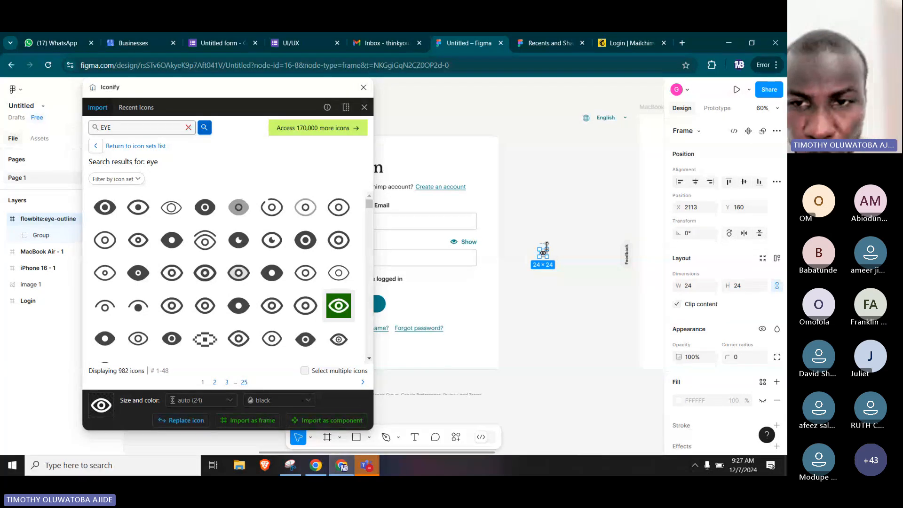
left_click(593, 236)
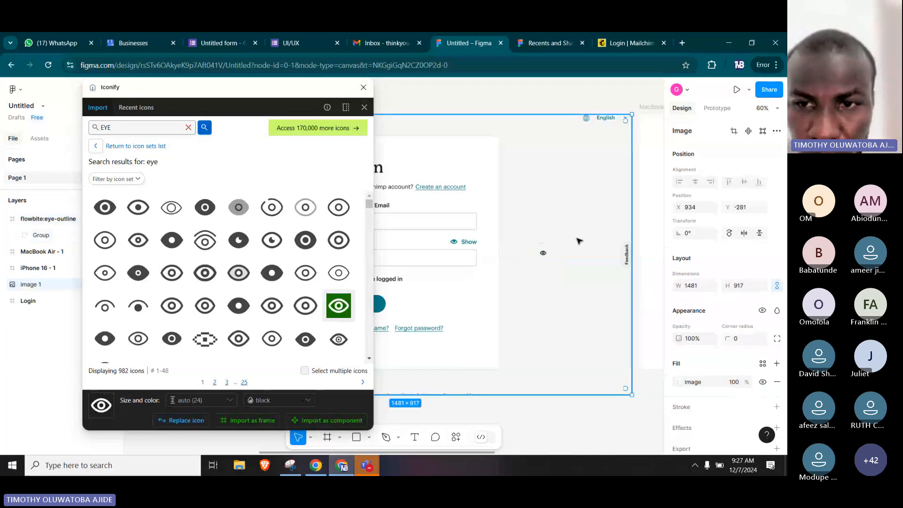
Select the group inside the imported eye icon's frame and close the Iconify plugin.
left_click(543, 253)
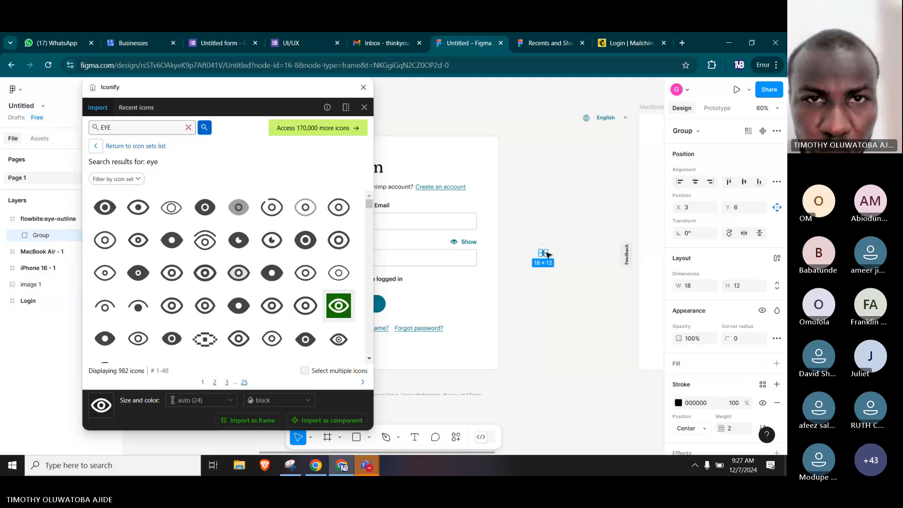
left_click(363, 87)
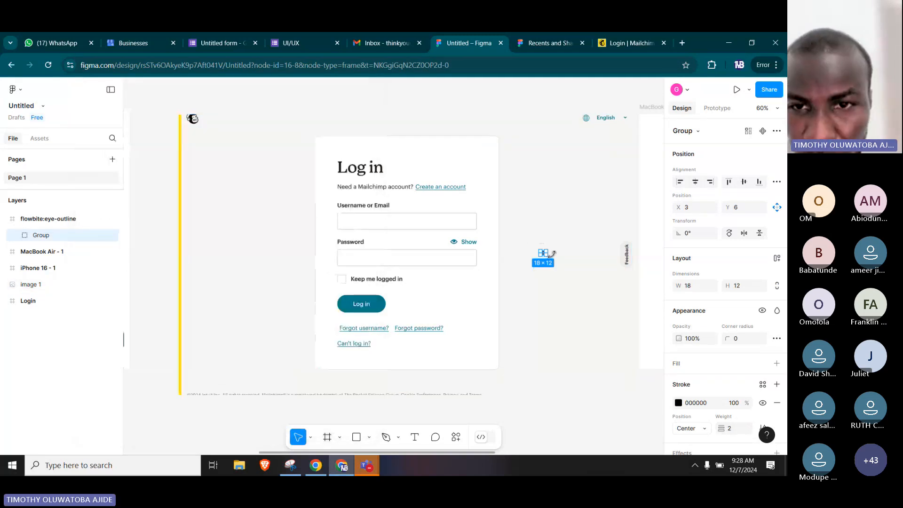
Try enlarging the eye group to about 134 × 111, and undo the resize.
scroll(553, 257, "up", 3)
scroll(553, 256, "up", 1)
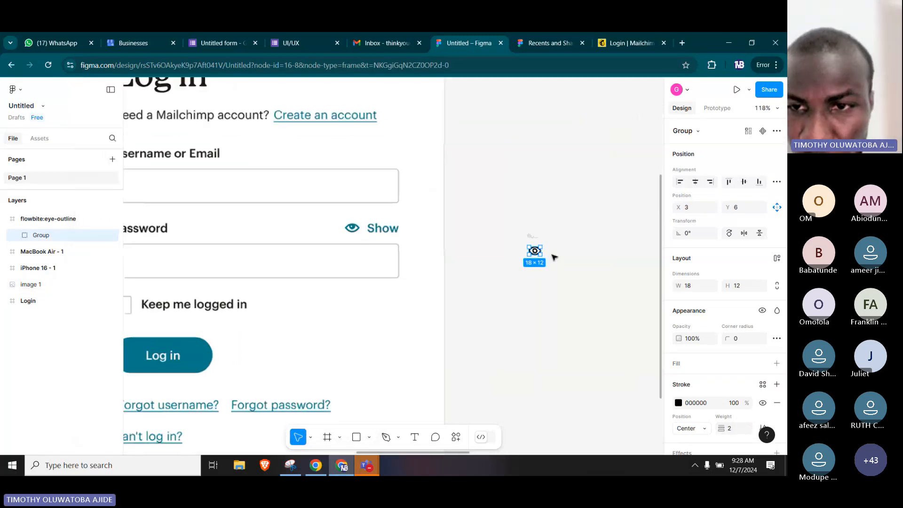
scroll(546, 249, "up", 2)
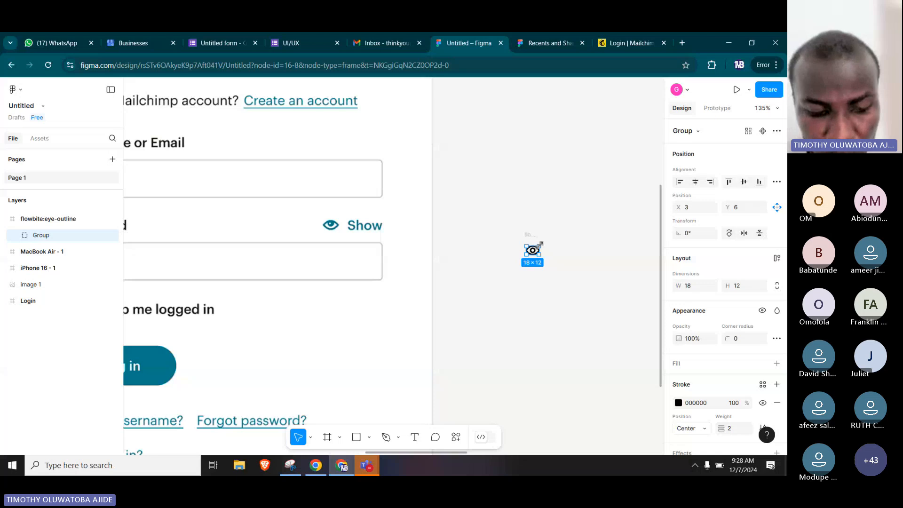
left_click_drag(540, 244, 618, 177)
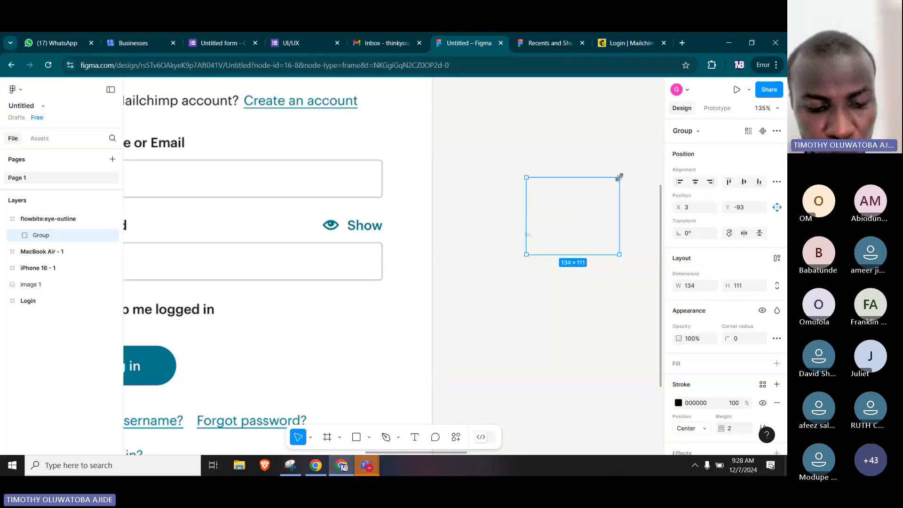
key("ctrl+z")
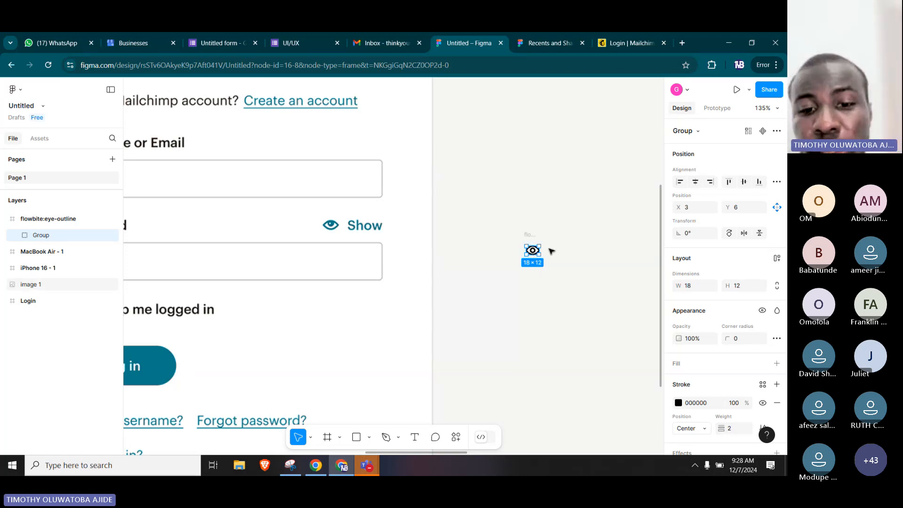
Switch to the other Chrome window and open the Mailchimp login page from mailchimp.com in a new tab.
left_click(319, 469)
left_click(684, 44)
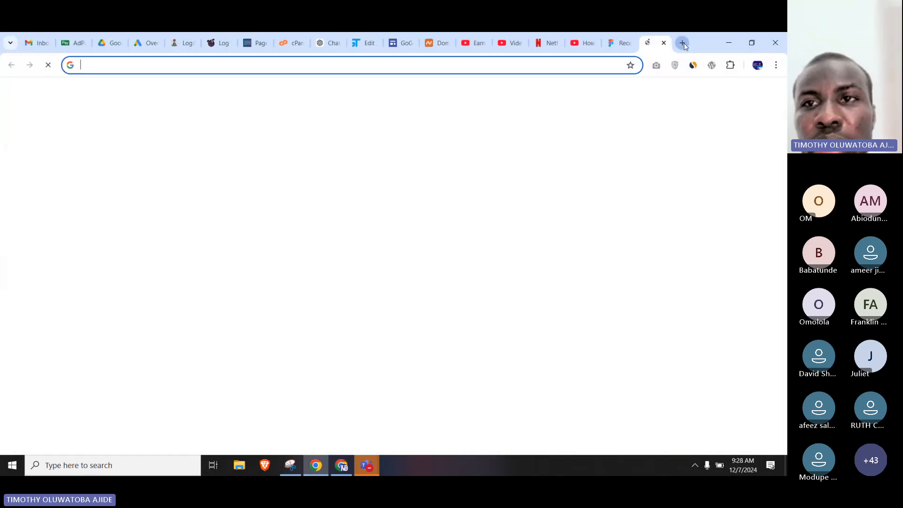
type("m")
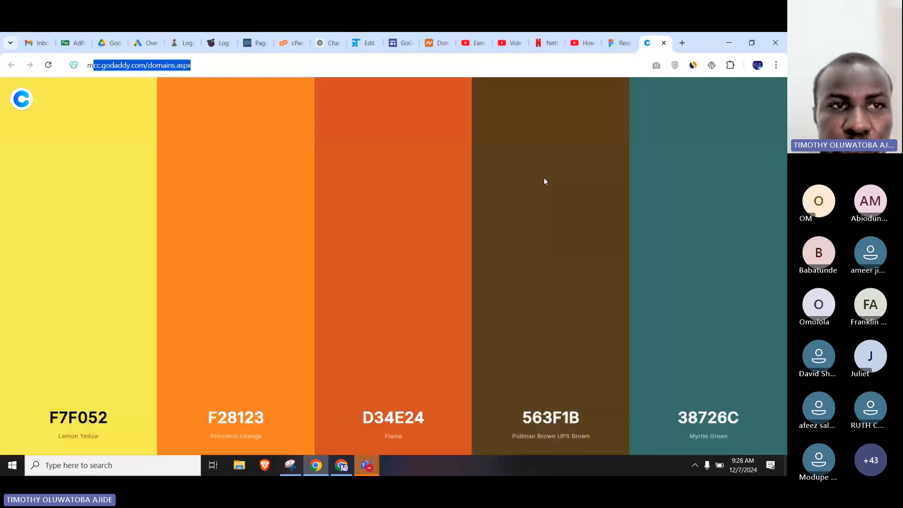
type("ail")
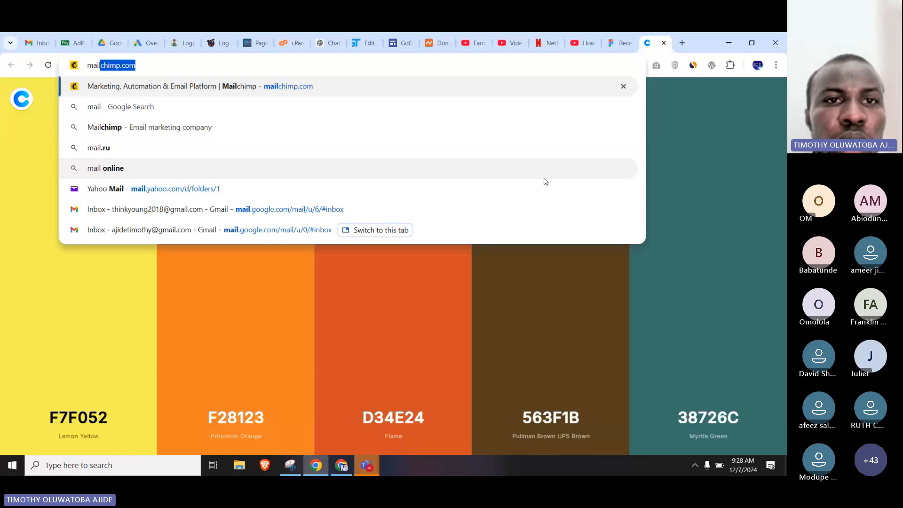
key("Return")
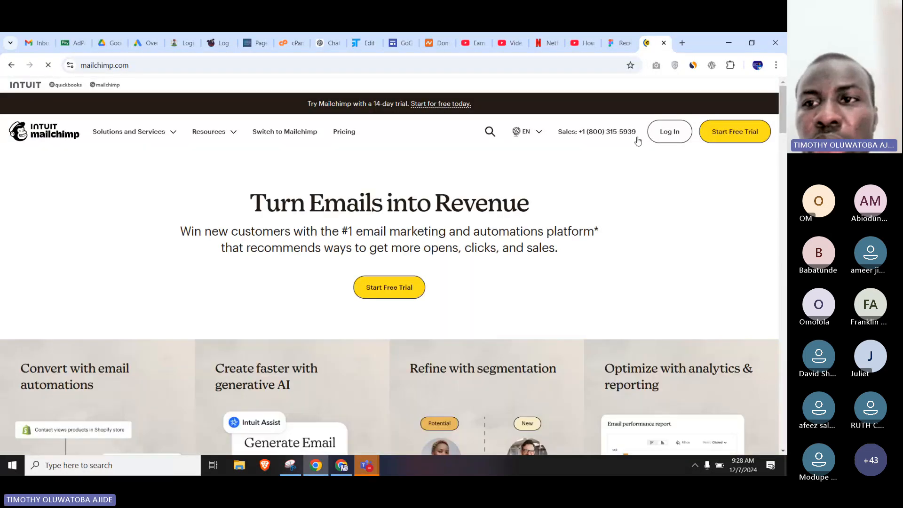
left_click(683, 136)
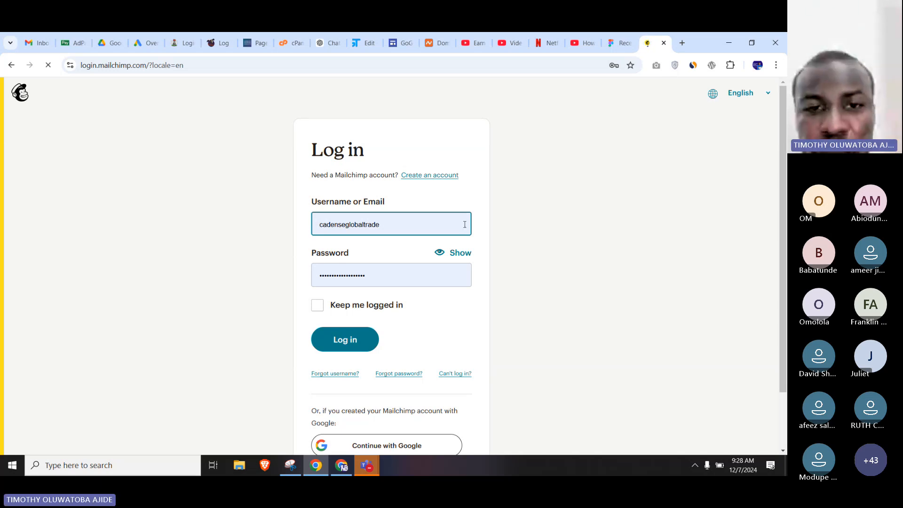
Replace the autofilled username on the Mailchimp login form with "SA".
double_click(409, 225)
key("BackSpace")
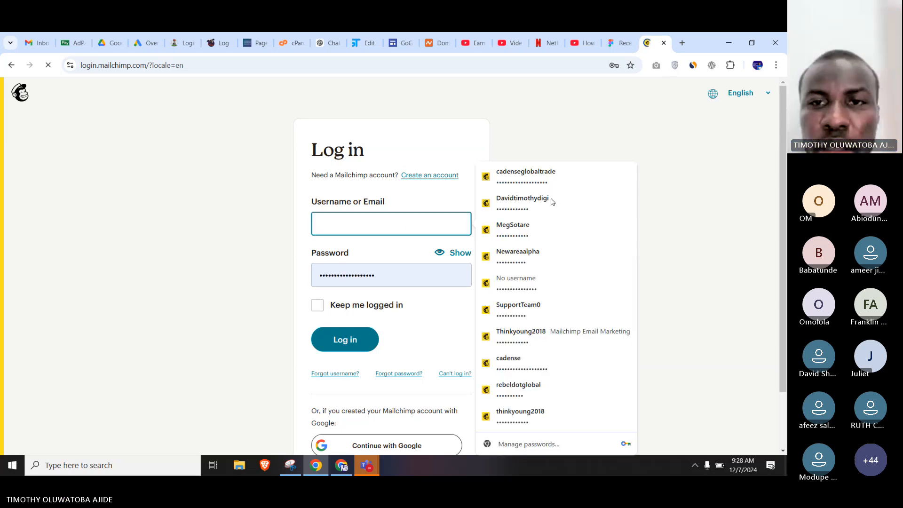
left_click(669, 155)
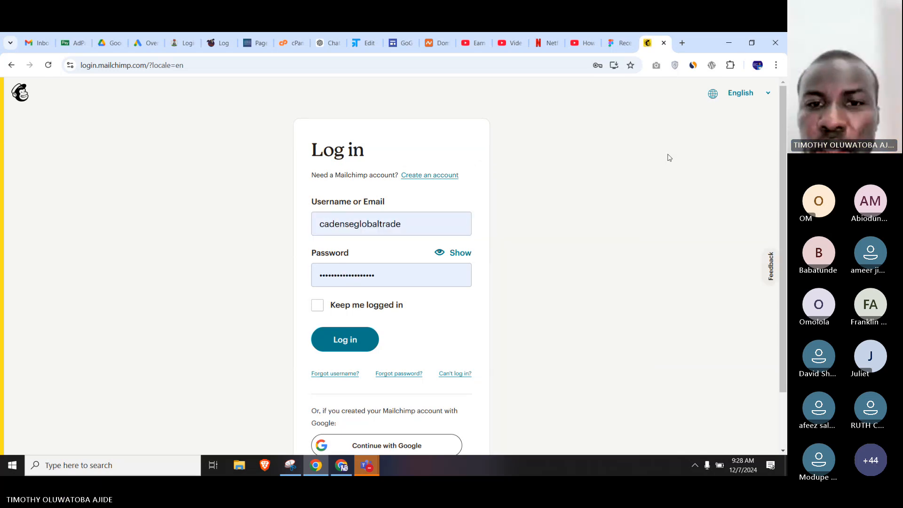
left_click(420, 230)
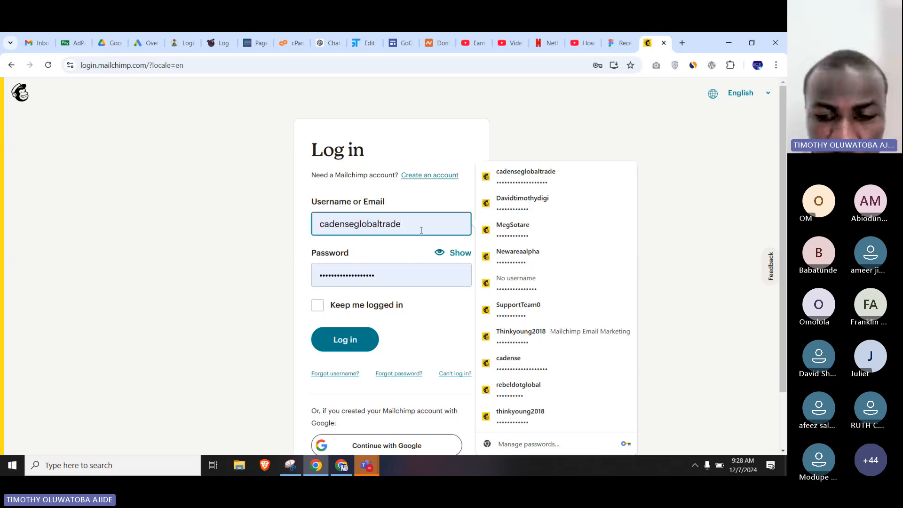
double_click(421, 230)
key("BackSpace")
type("SA")
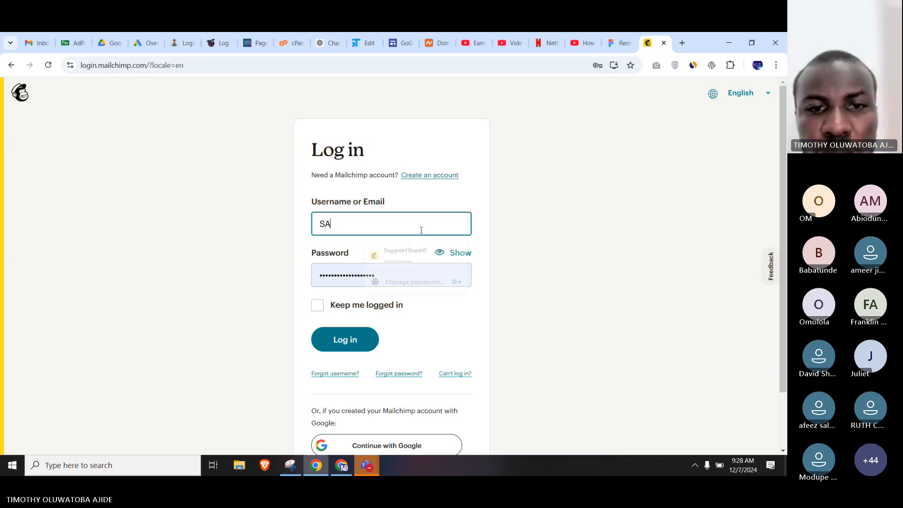
left_click(502, 229)
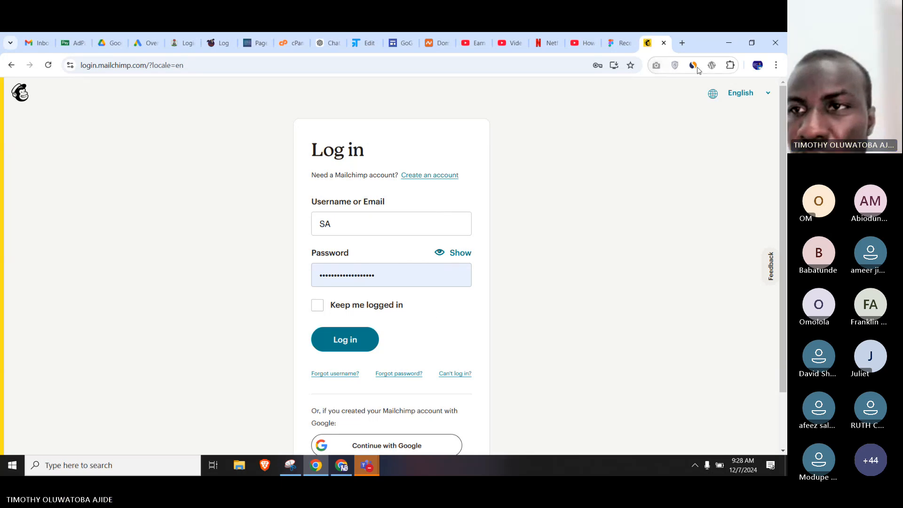
Sample the Log in button's colour with ColorZilla, copying #006570, and leave the colour picker.
left_click(727, 68)
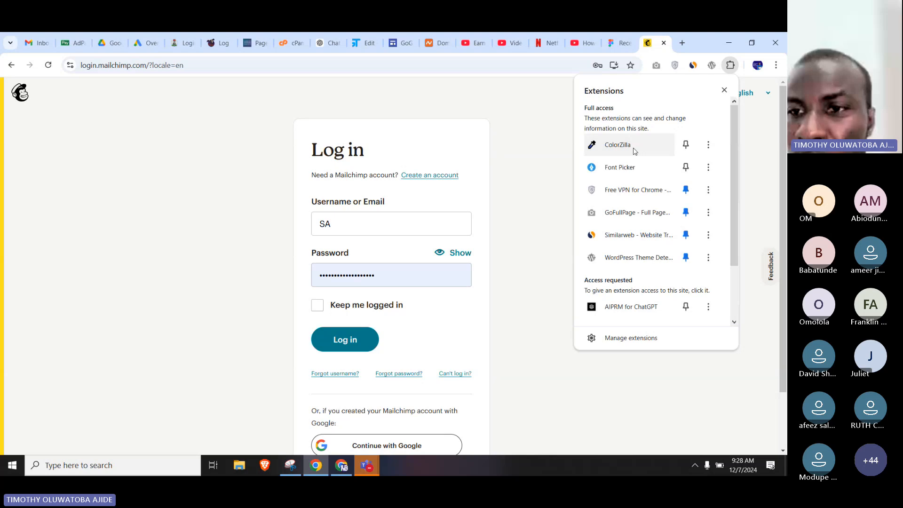
left_click(618, 144)
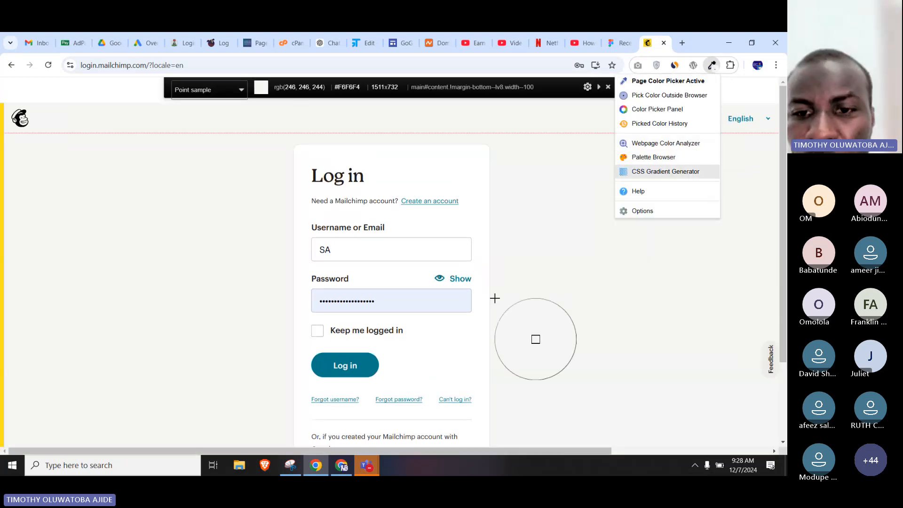
left_click(357, 364)
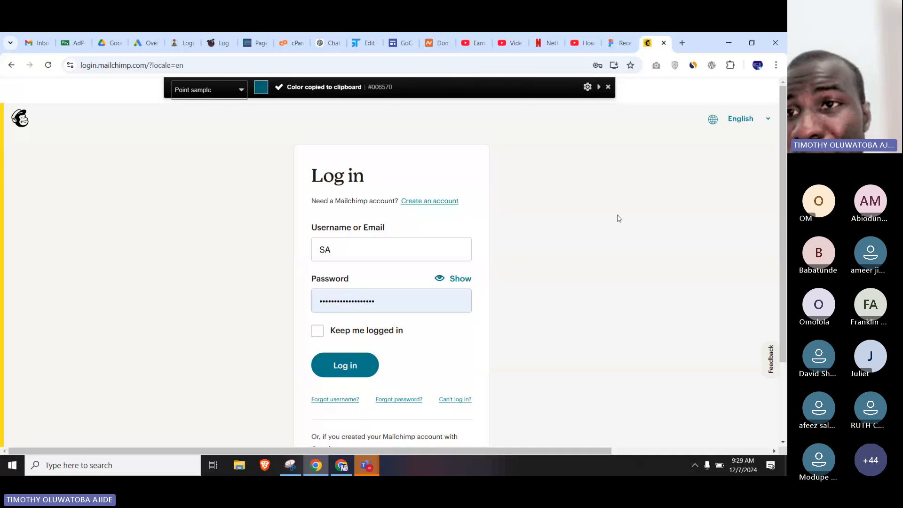
key("Escape")
Return to Figma, set the eye group's stroke colour to the copied 006570, and deselect the icon.
left_click(348, 471)
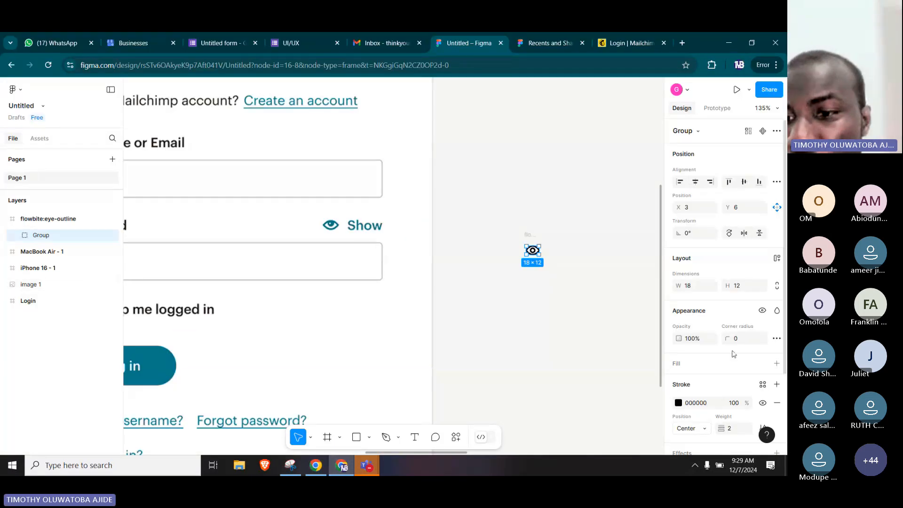
scroll(675, 345, "down", 2)
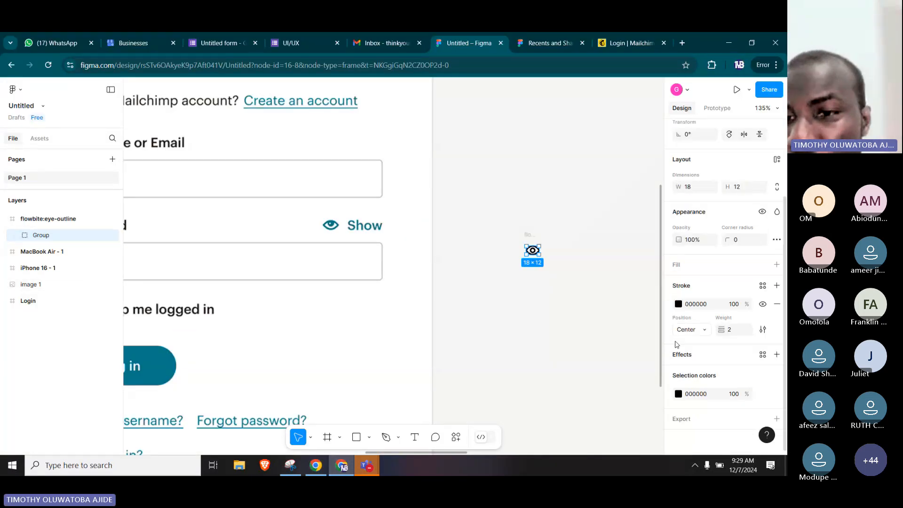
left_click(683, 304)
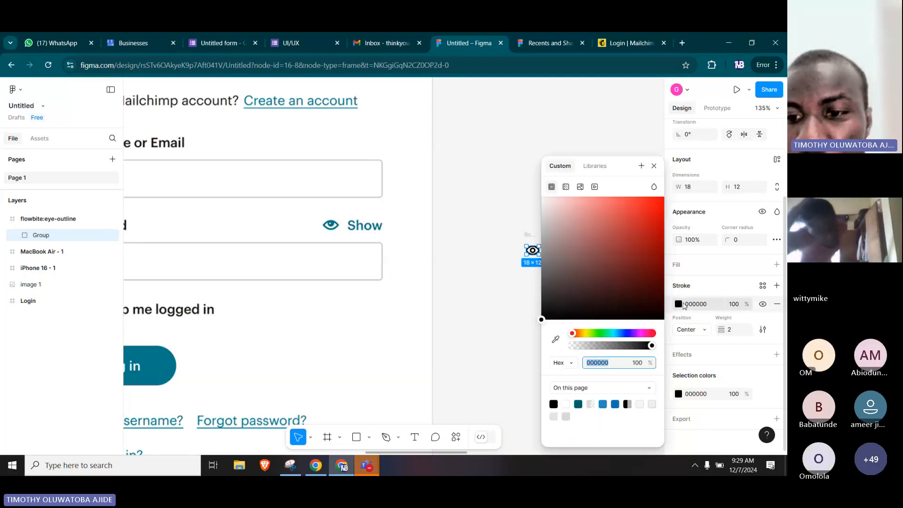
key("ctrl+v")
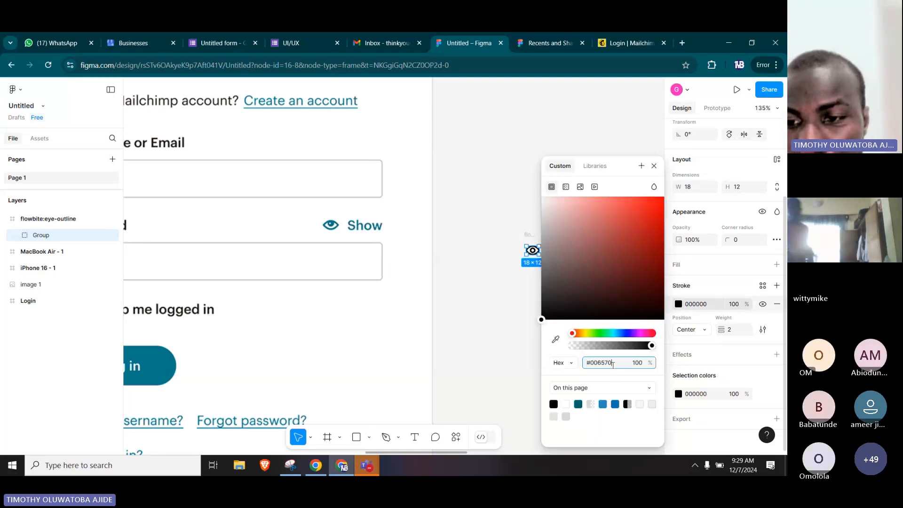
key("Return")
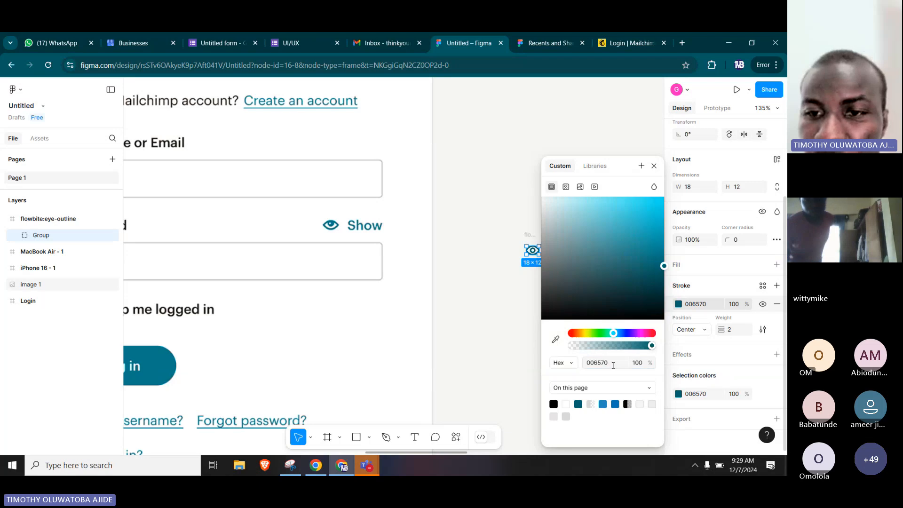
left_click(504, 291)
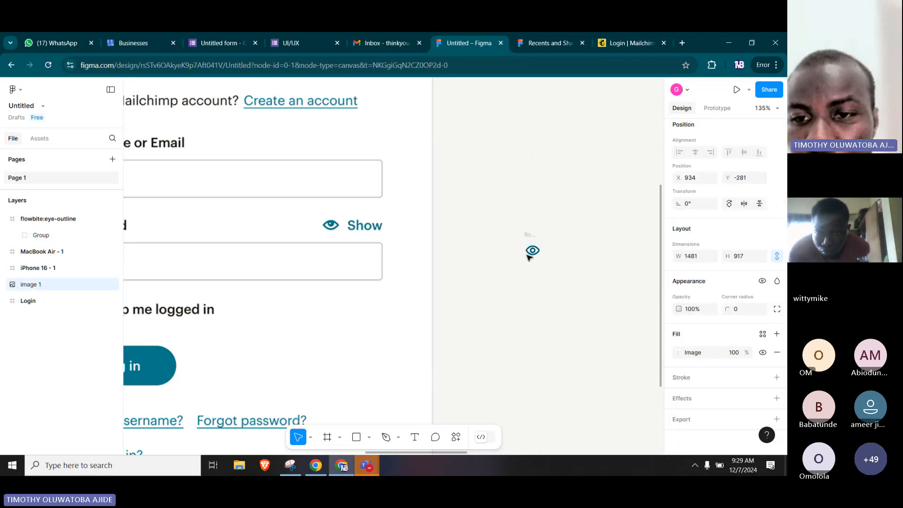
Delete the eye icon's whole frame and undo the deletion.
left_click(533, 240)
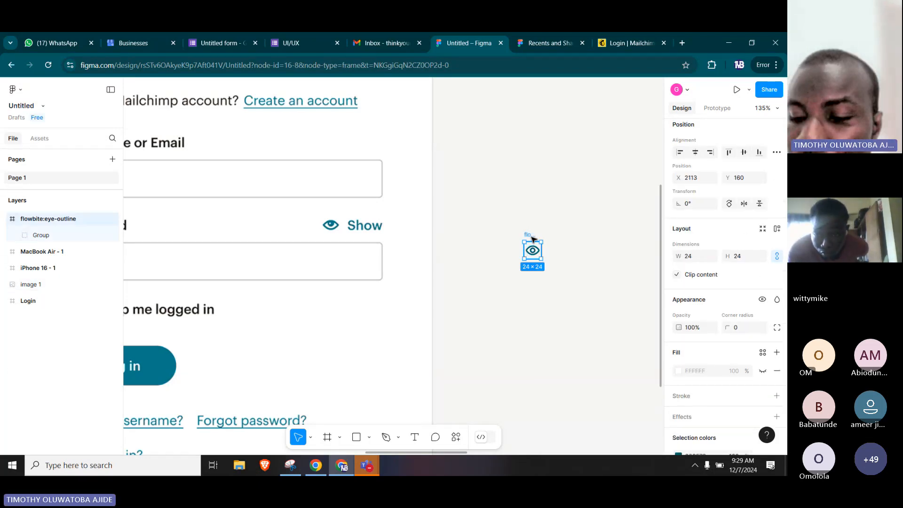
key("Delete")
key("ctrl+z")
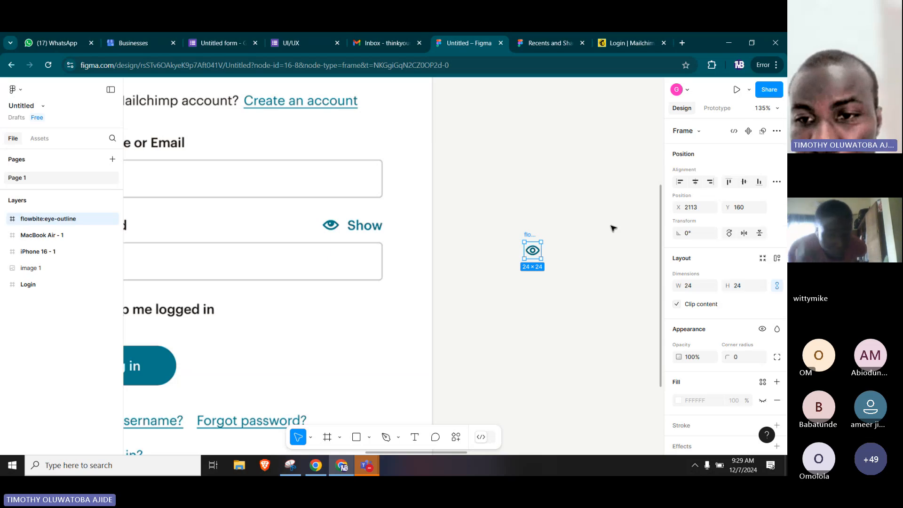
Clear the custom name of the flowbite:eye-outline frame.
double_click(533, 235)
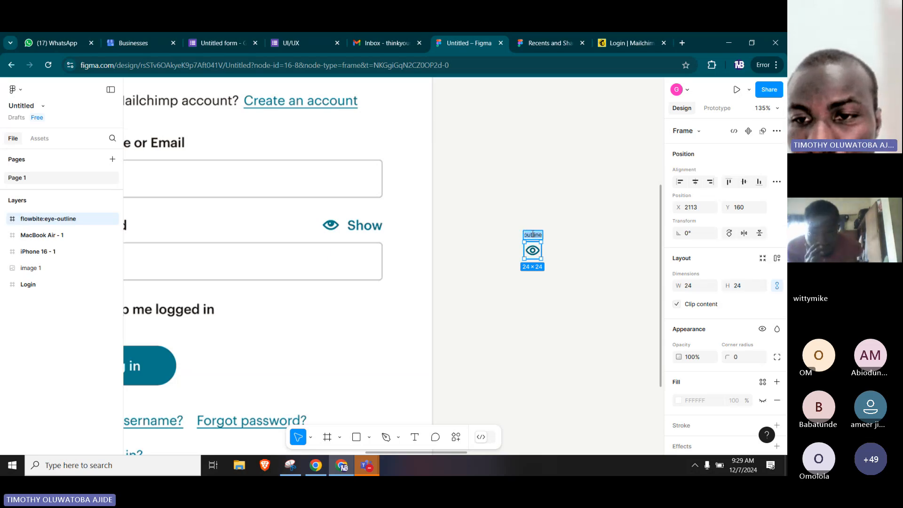
key("BackSpace")
left_click(583, 239)
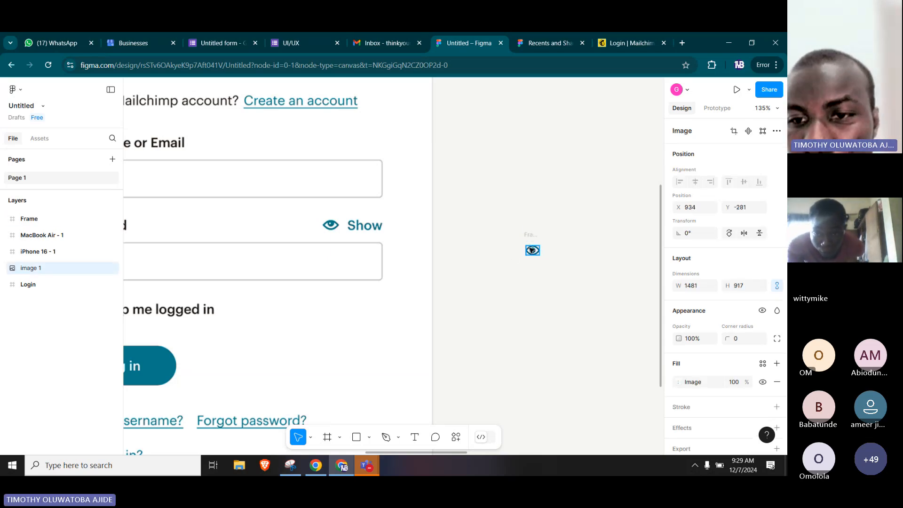
Select the teal eye group and try to resize it from its lower-left corner.
left_click(531, 256)
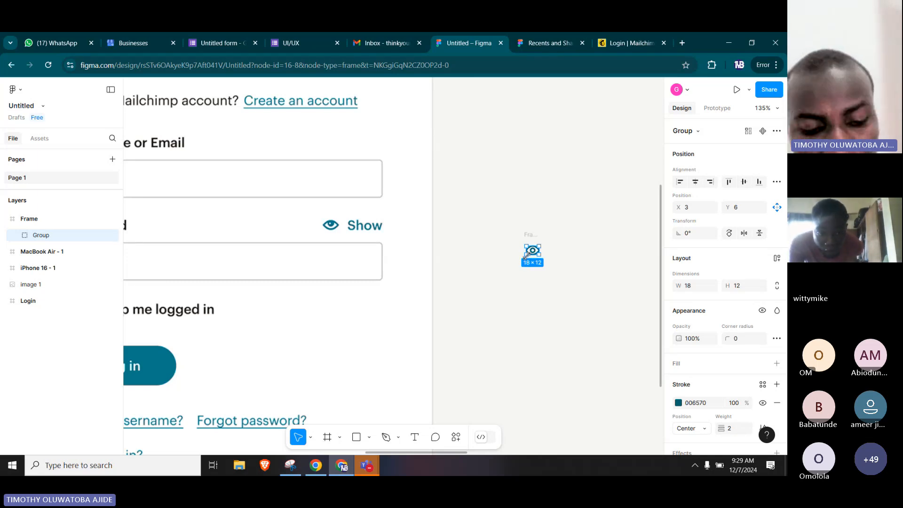
left_click_drag(526, 254, 500, 292)
scroll(524, 256, "down", 4)
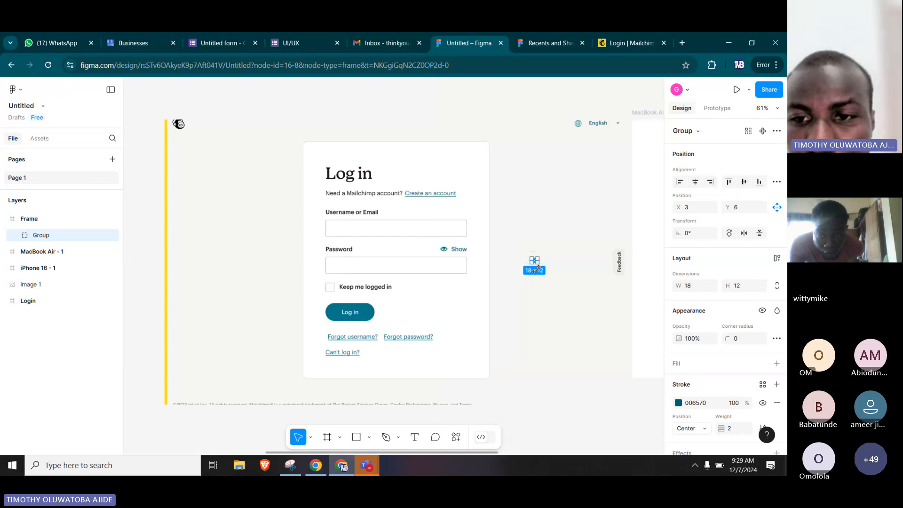
scroll(536, 268, "down", 2)
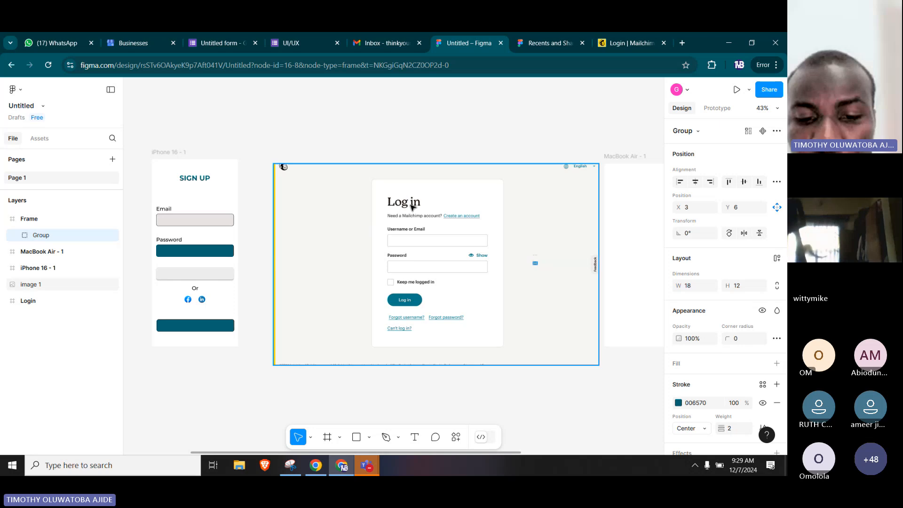
scroll(431, 232, "up", 2)
scroll(432, 231, "up", 2)
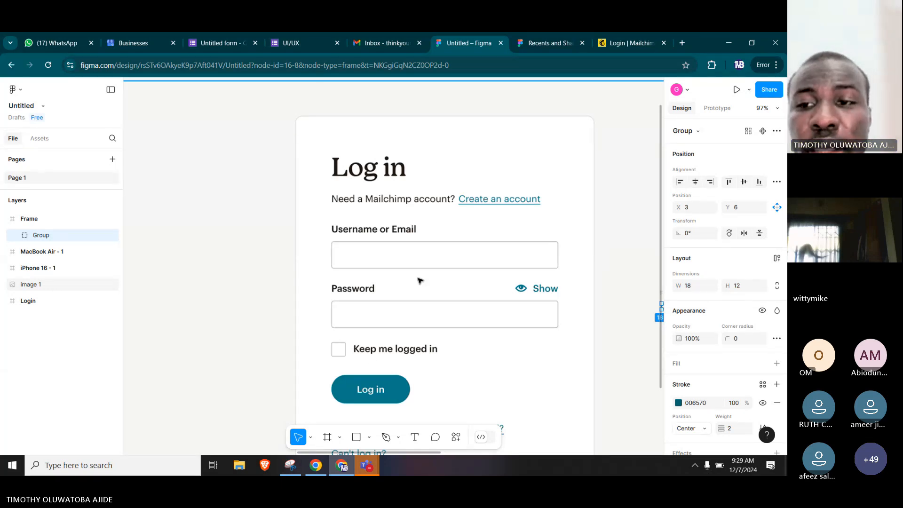
scroll(419, 280, "down", 3)
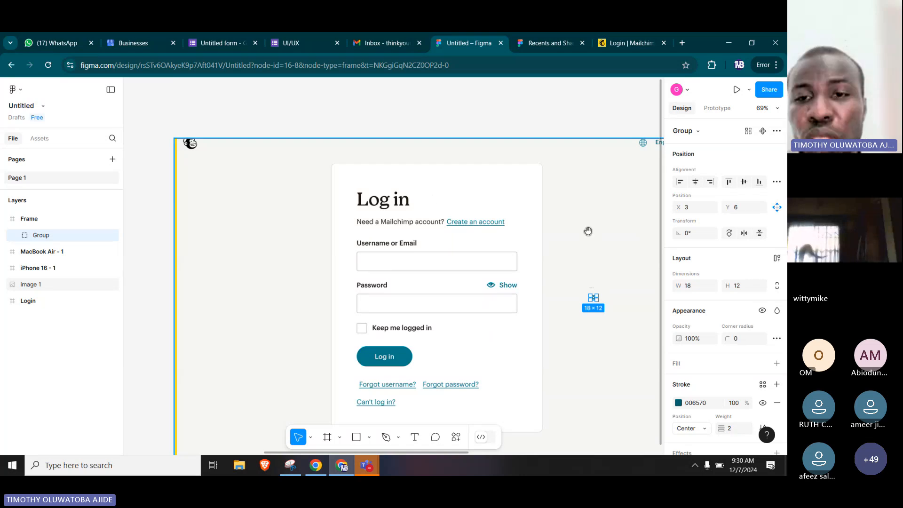
left_click_drag(588, 230, 389, 273)
left_click_drag(230, 302, 326, 266)
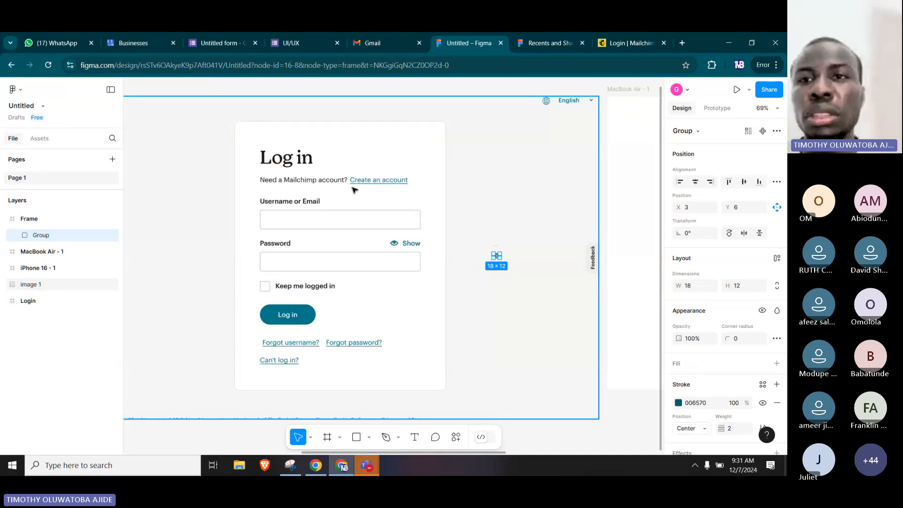
Switch to the Mailchimp login page in the browser, open the Mailchimp home page from its logo, and look over the hero section.
left_click(612, 44)
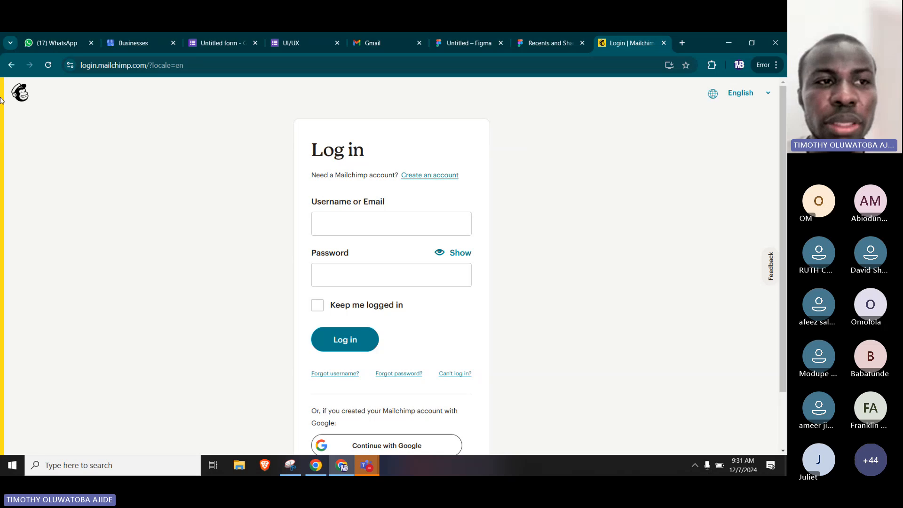
left_click(17, 96)
scroll(571, 246, "down", 2)
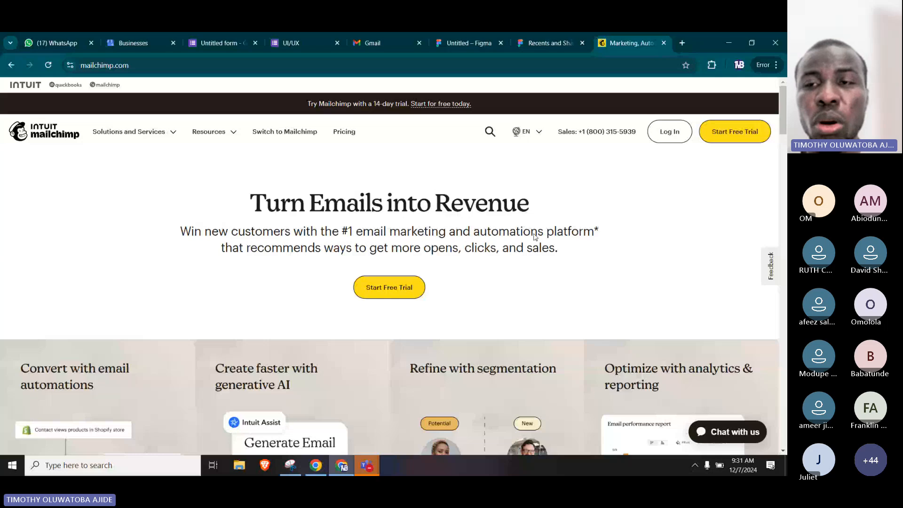
Search Google for "FIGMA DESSIGN" in a new browser tab.
left_click(681, 43)
type("FIGMA")
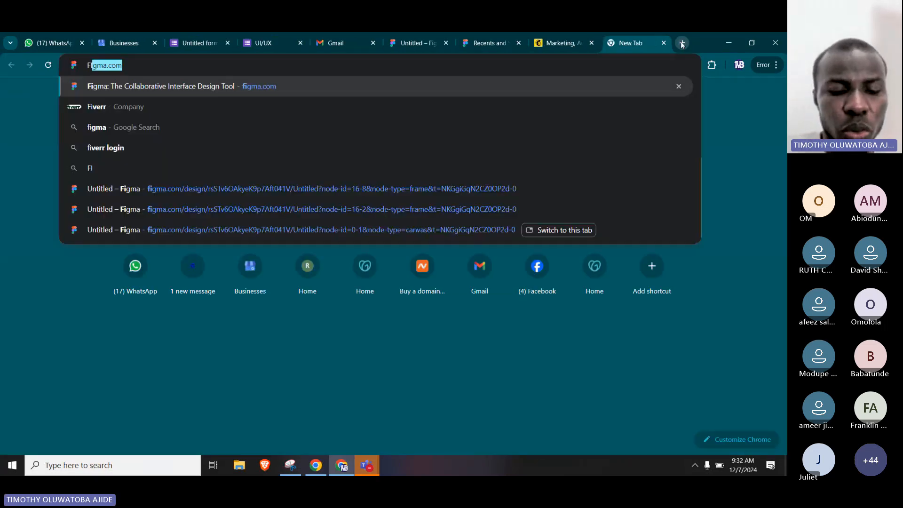
type(" DESSIGN")
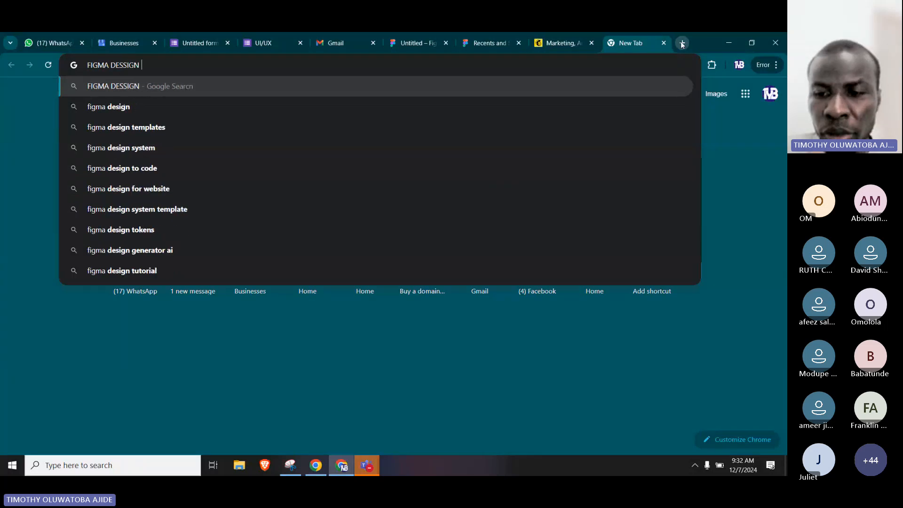
key("Return")
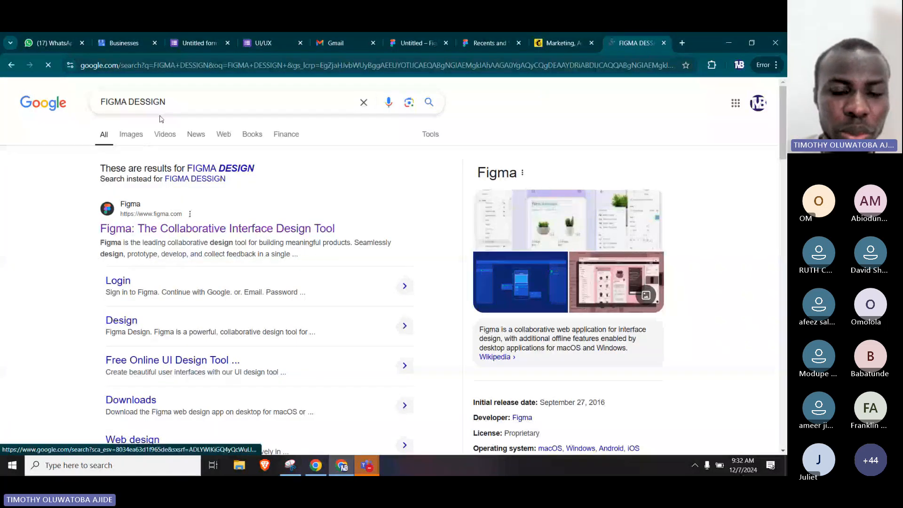
Extend the Google search to "FIGMA DESSIGN HERO SECTION" and show the image results.
left_click(202, 101)
type("HER")
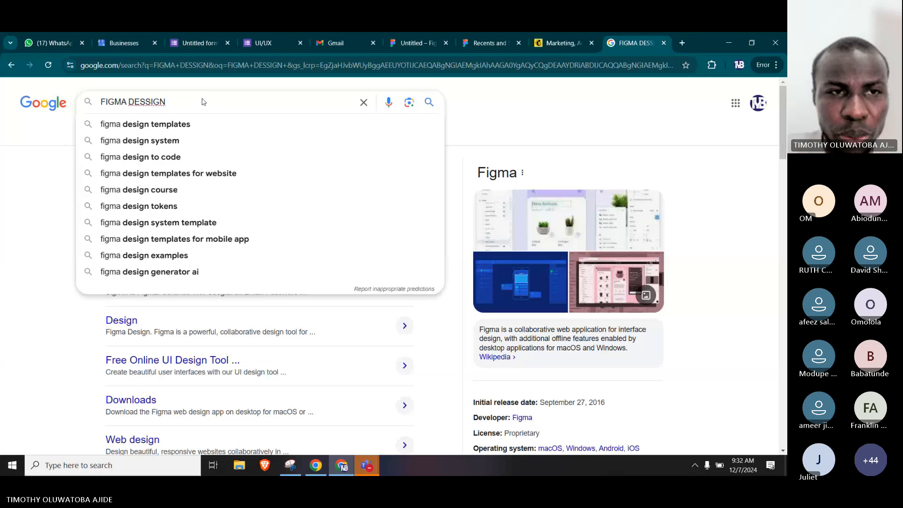
type("O SEC")
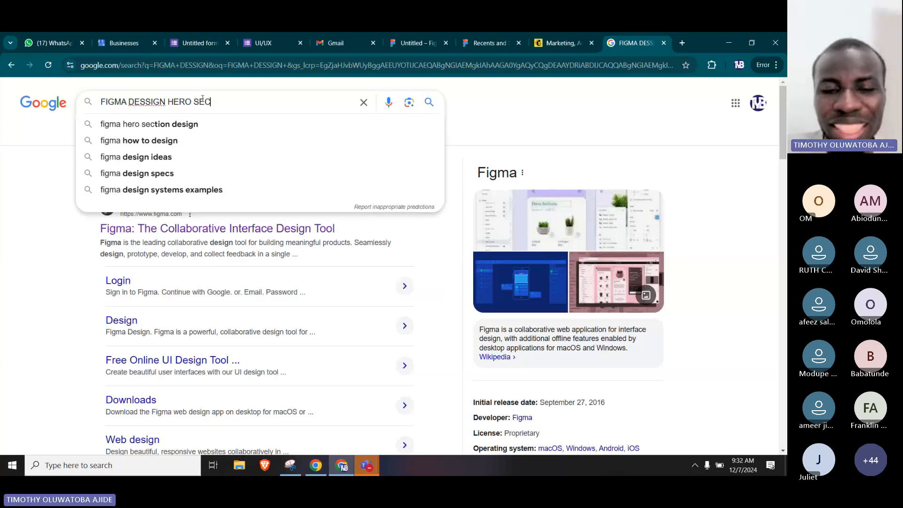
type("TION")
key("Return")
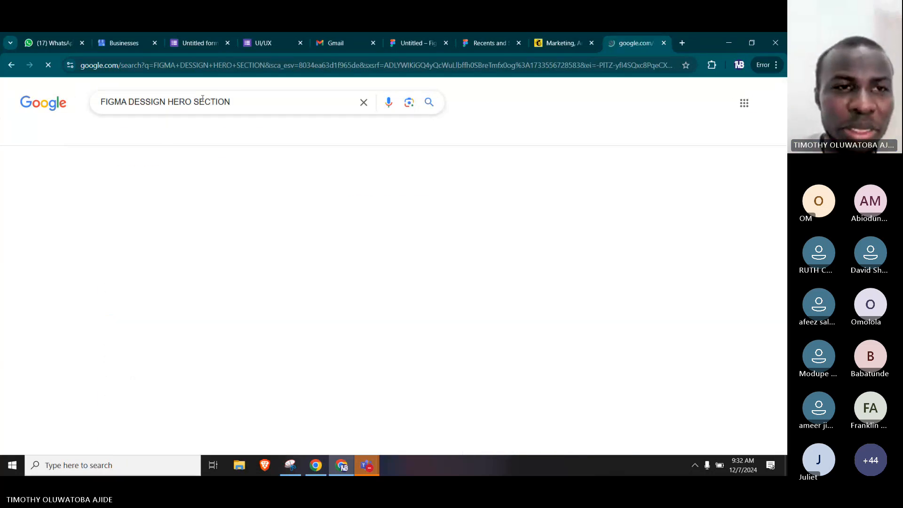
left_click(134, 136)
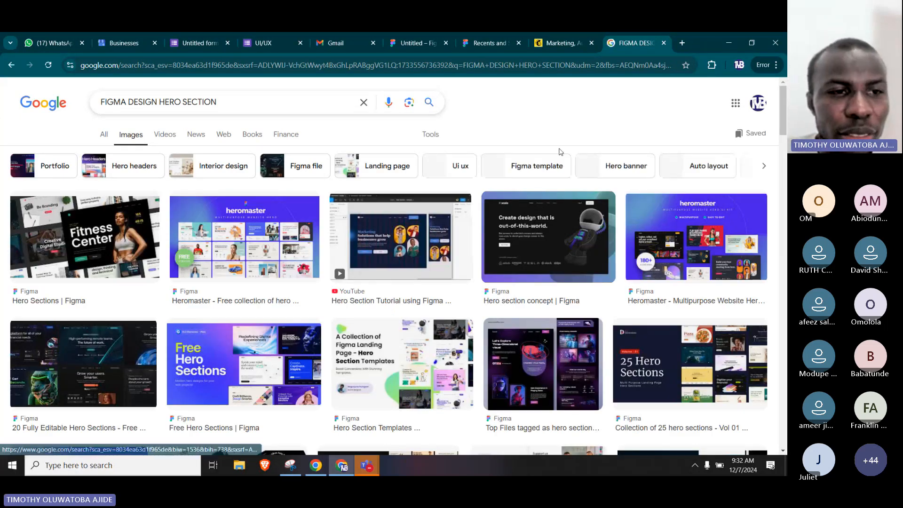
Browse the Figma hero section image results for examples of hero layouts.
scroll(549, 180, "down", 1)
scroll(549, 180, "down", 4)
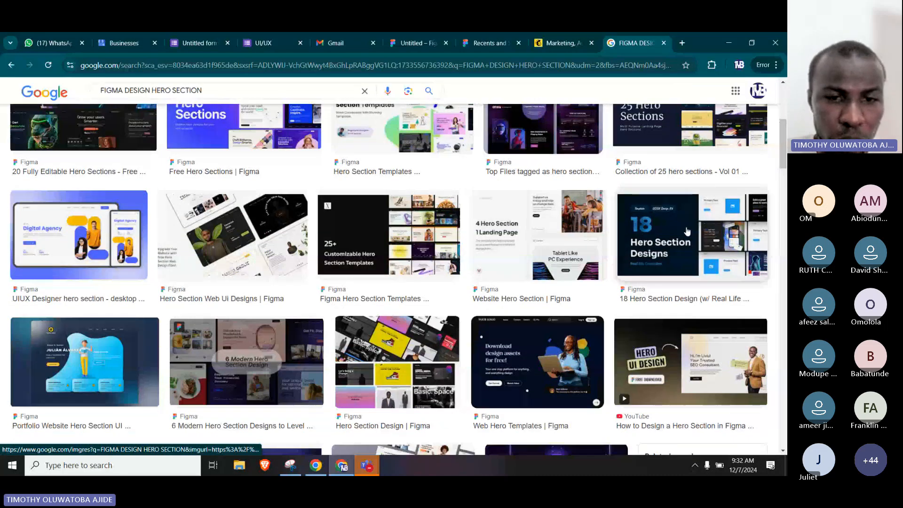
scroll(505, 155, "down", 4)
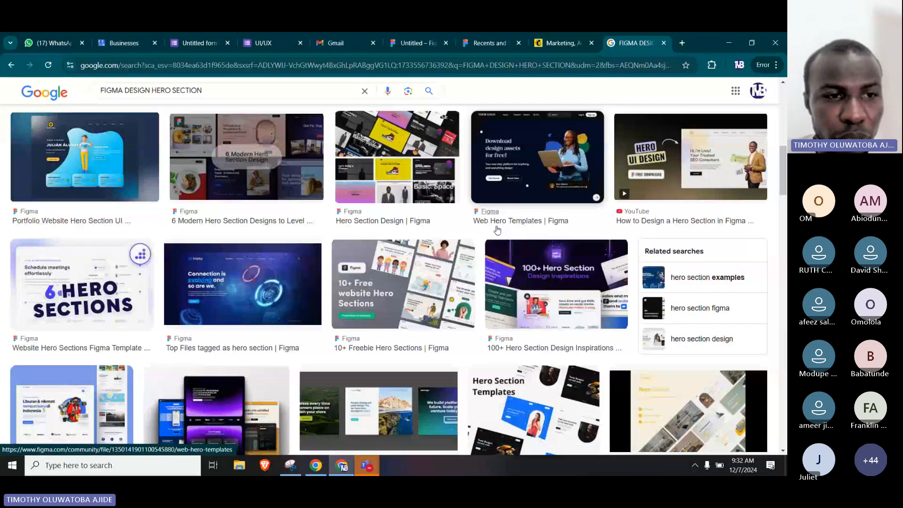
scroll(497, 230, "down", 3)
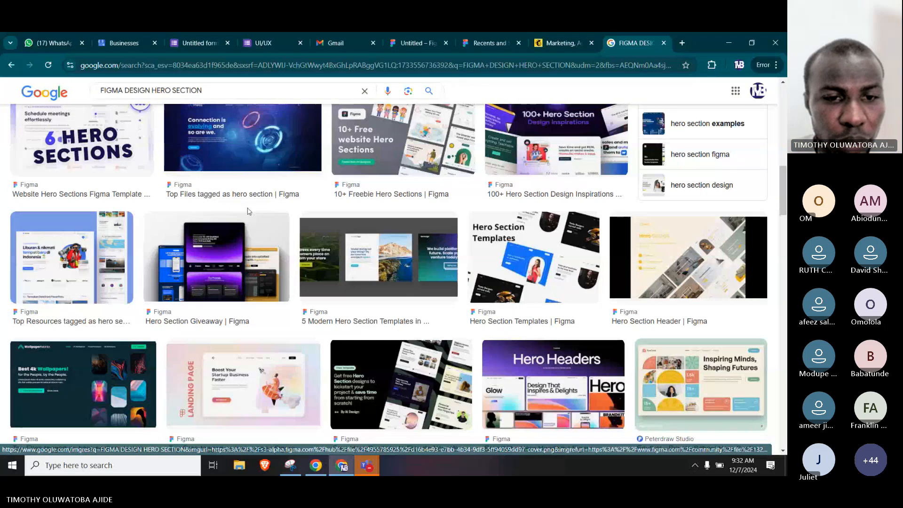
scroll(249, 212, "down", 1)
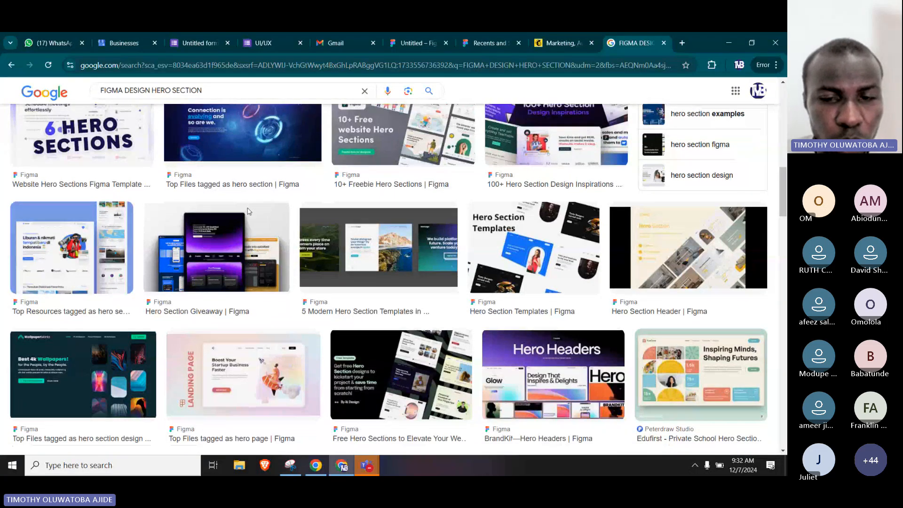
scroll(248, 211, "down", 4)
scroll(249, 211, "down", 4)
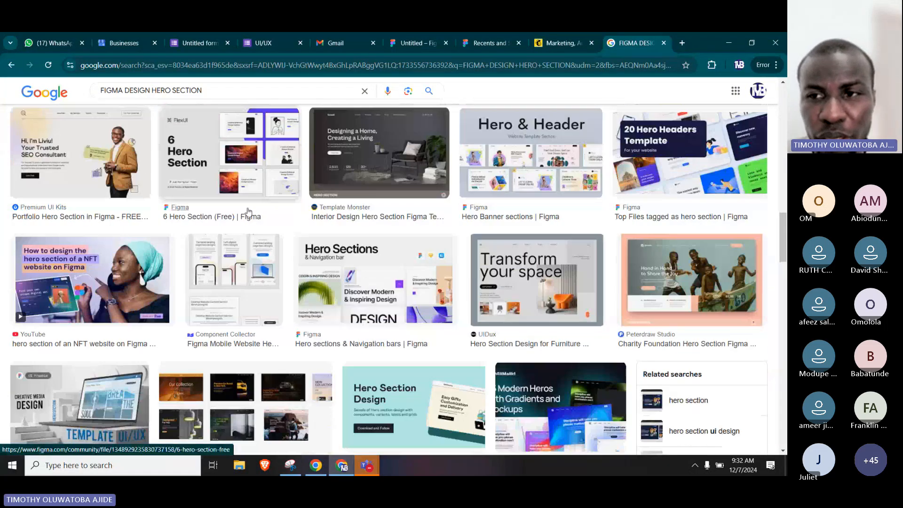
scroll(248, 211, "down", 3)
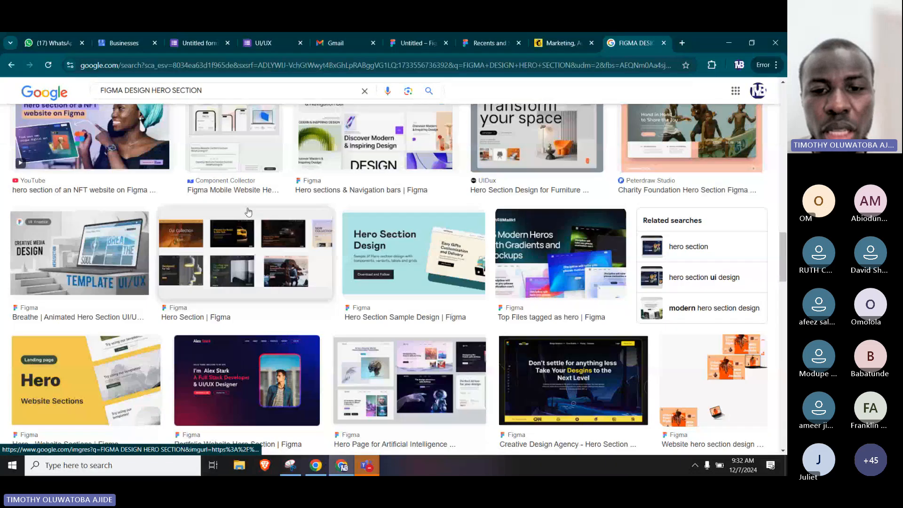
scroll(249, 212, "down", 2)
scroll(248, 212, "down", 4)
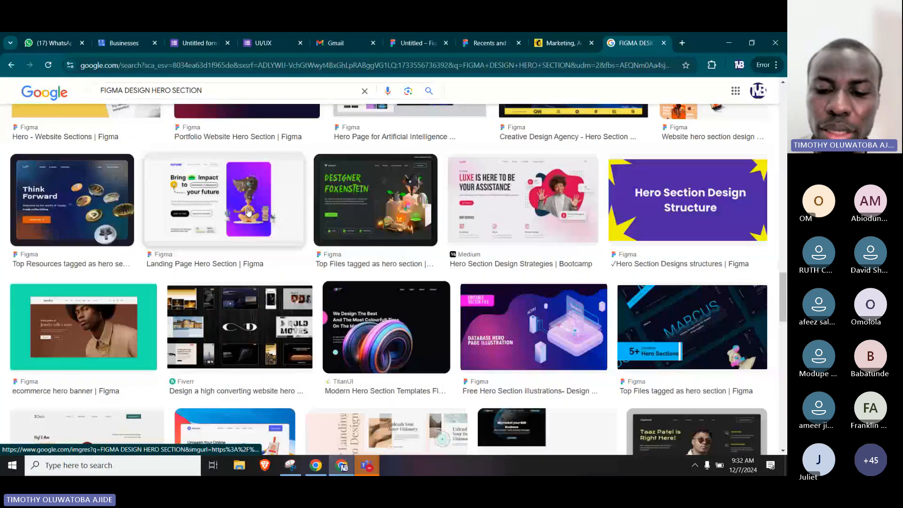
Search for "PAYSTACK" in a new browser tab, open the paystack.com home page, and look over its hero section.
left_click(681, 43)
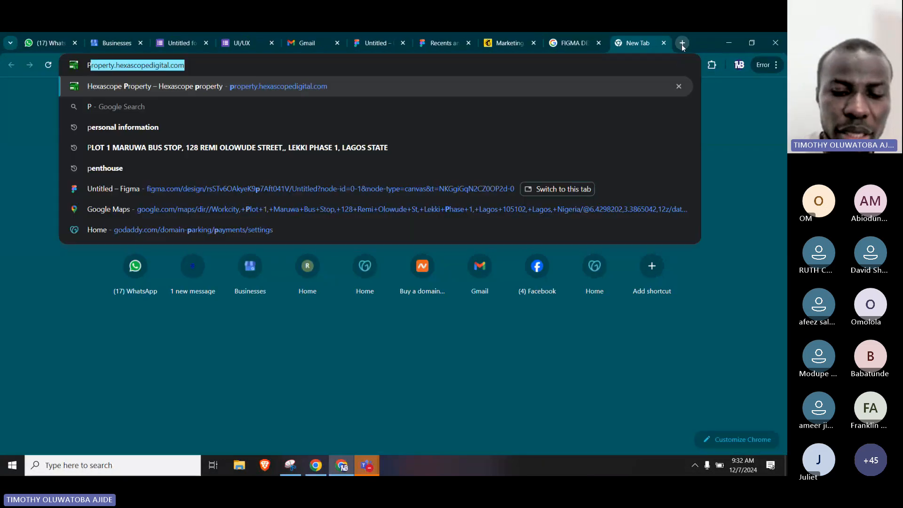
type("PAYSTACK")
key("Return")
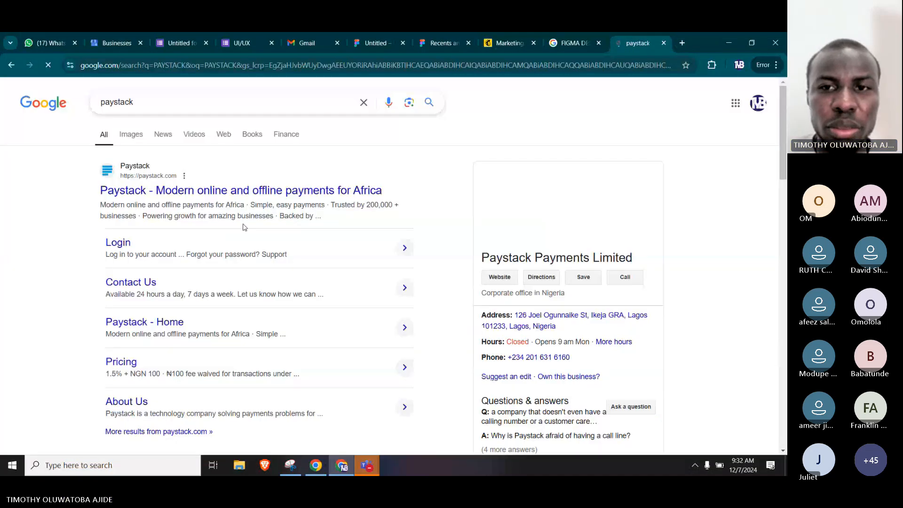
left_click(394, 164)
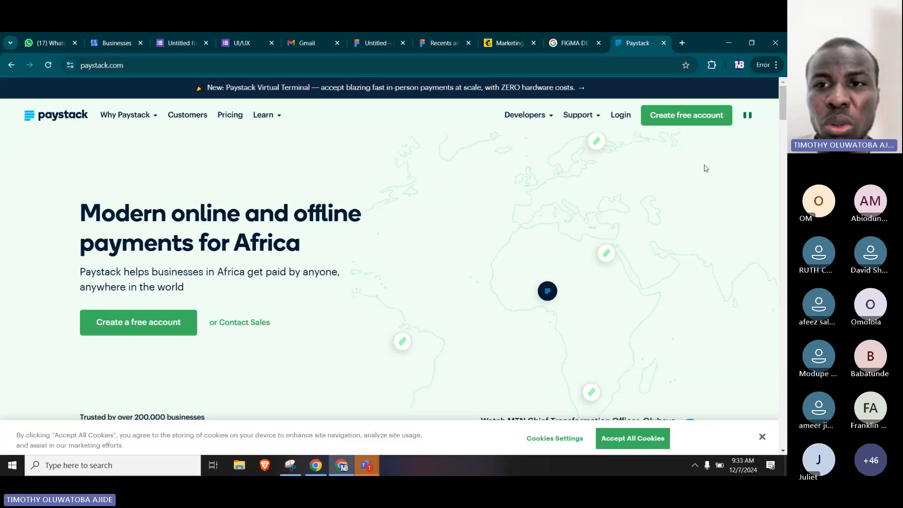
scroll(706, 168, "down", 5)
scroll(701, 177, "up", 5)
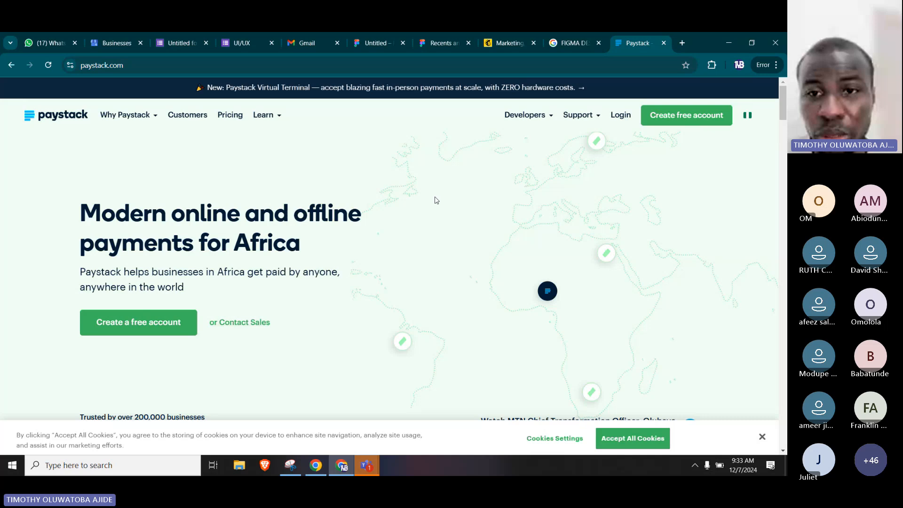
Inspect the Paystack page and look through the fonts and img folders among the source assets of paystack.com.
right_click(363, 147)
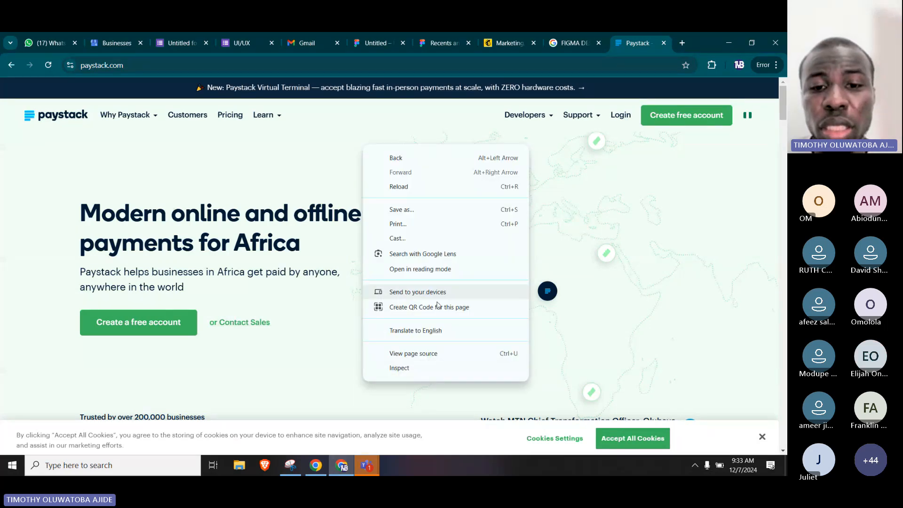
left_click(425, 368)
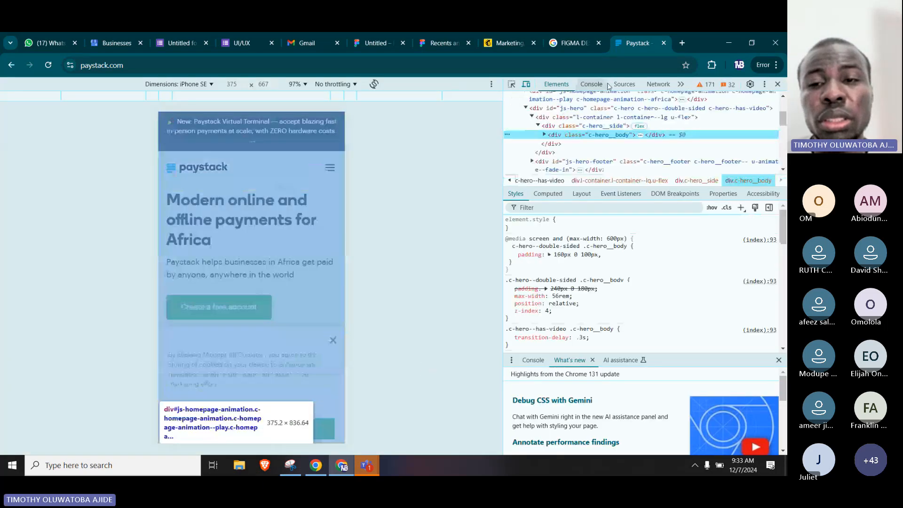
left_click(625, 85)
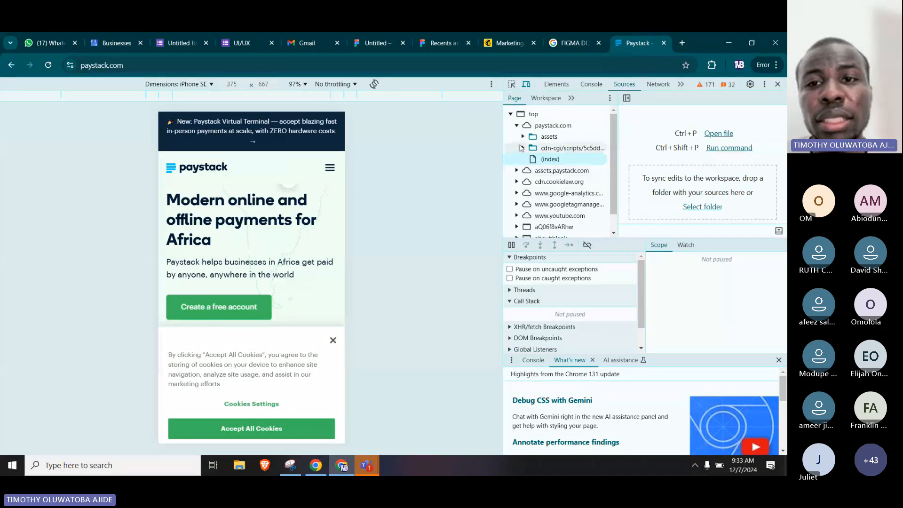
left_click(522, 138)
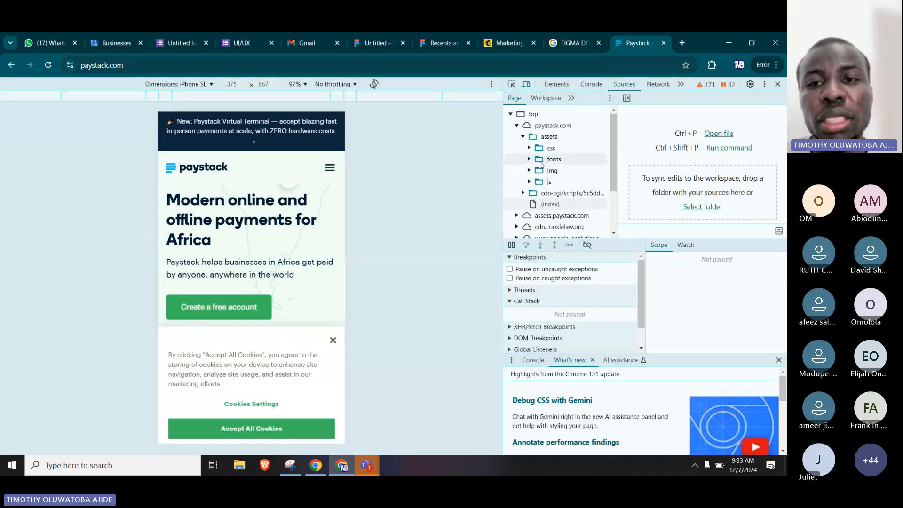
left_click(531, 161)
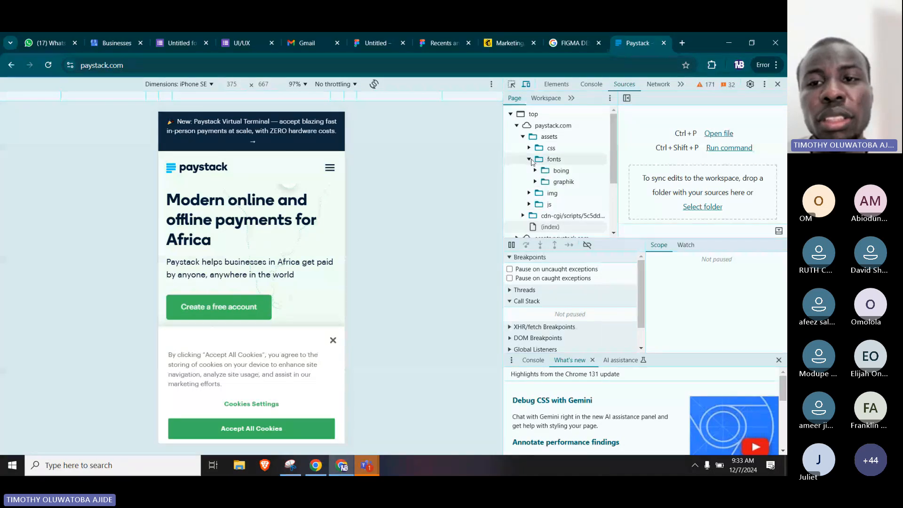
left_click(530, 160)
left_click(530, 172)
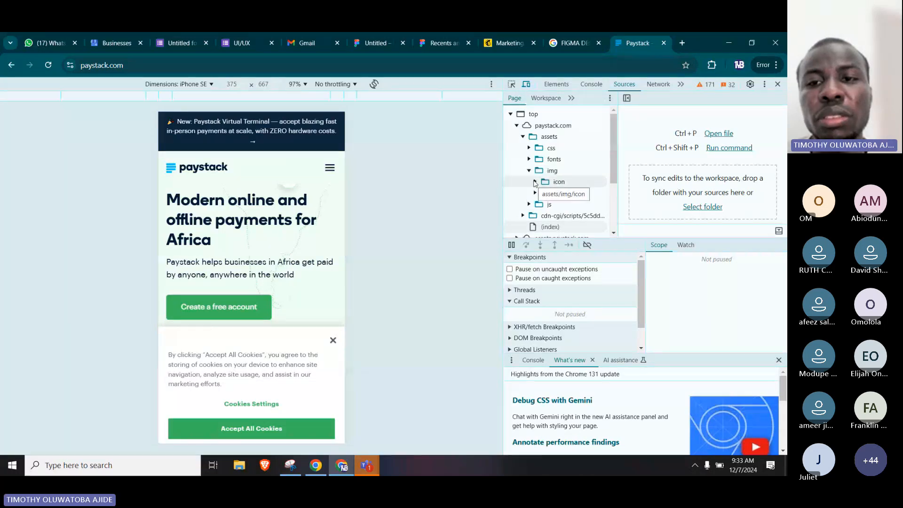
Preview ci.svg, eg.svg, gh.svg, za.svg, rw.svg and paystack.svg in the flags/4x3 folder of the site's icons.
left_click(535, 183)
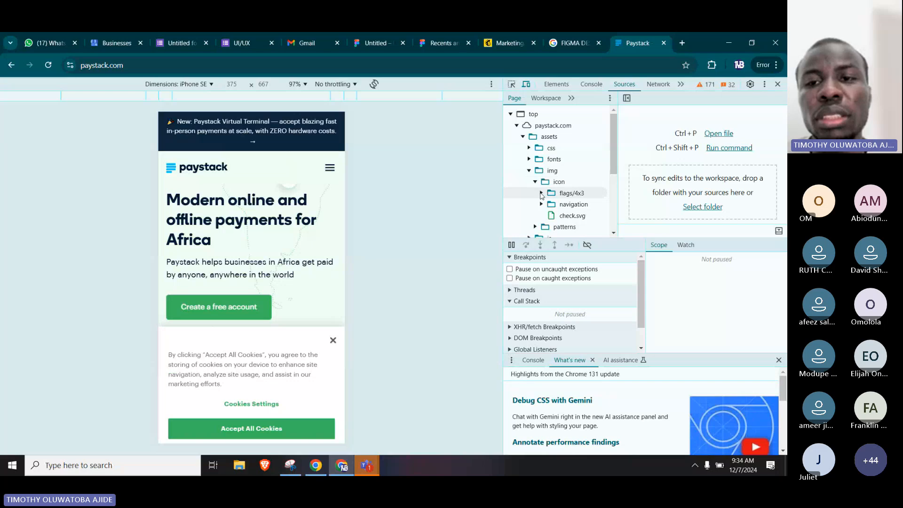
left_click(541, 194)
left_click(570, 207)
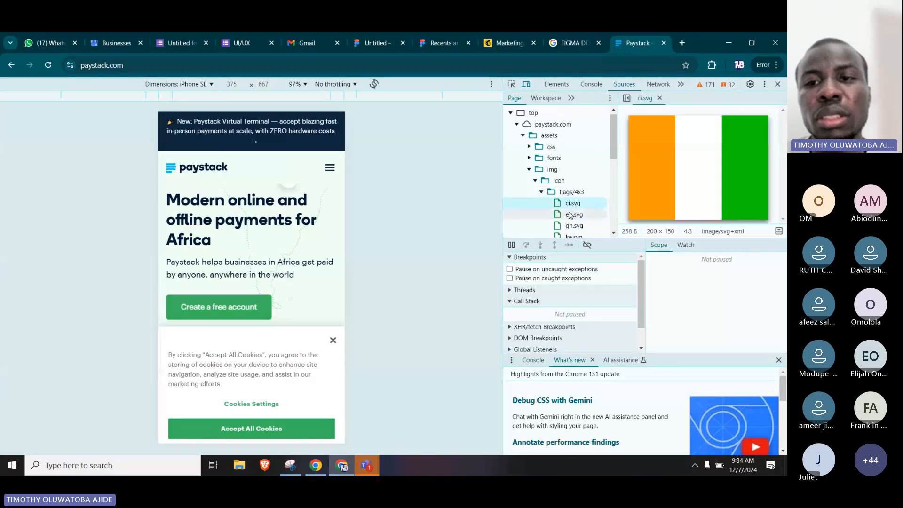
left_click(570, 215)
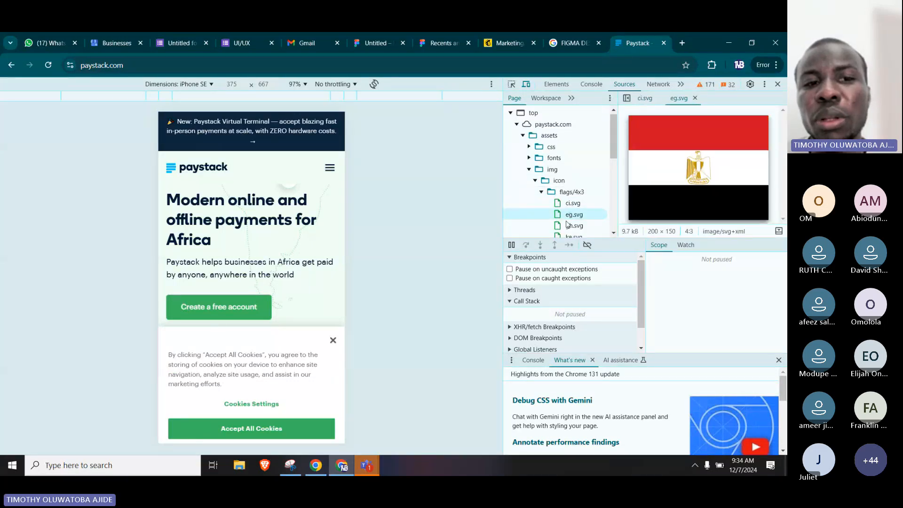
left_click(569, 228)
scroll(569, 225, "down", 3)
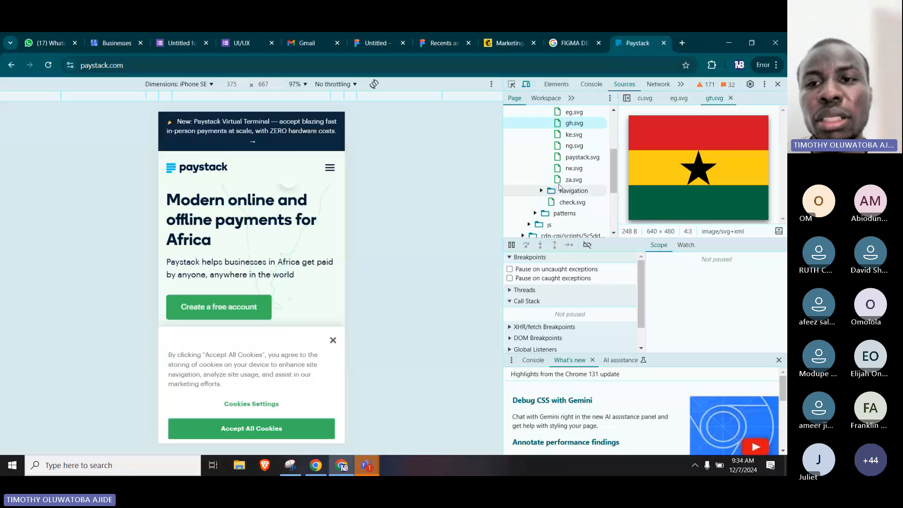
left_click(571, 180)
left_click(566, 169)
left_click(578, 157)
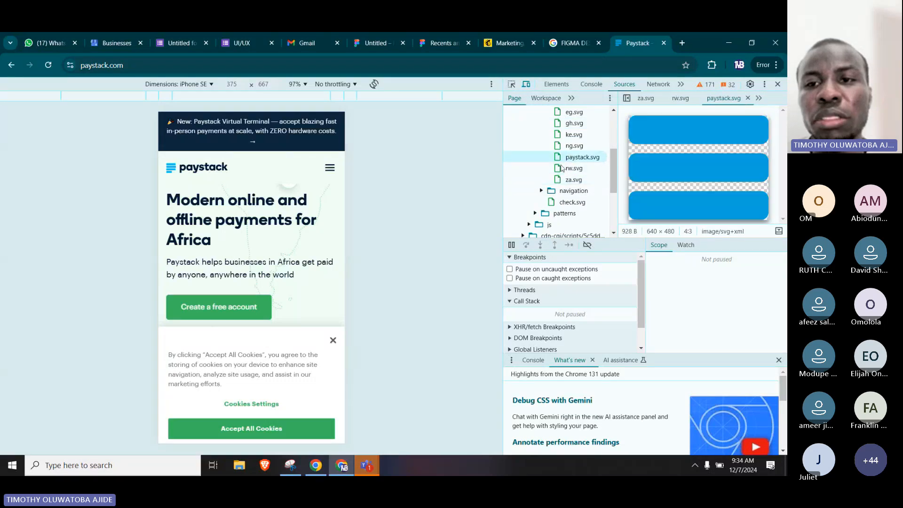
Preview blog_db.svg and decode_fintech_db.svg in the learn subfolder of the navigation icons.
left_click(541, 192)
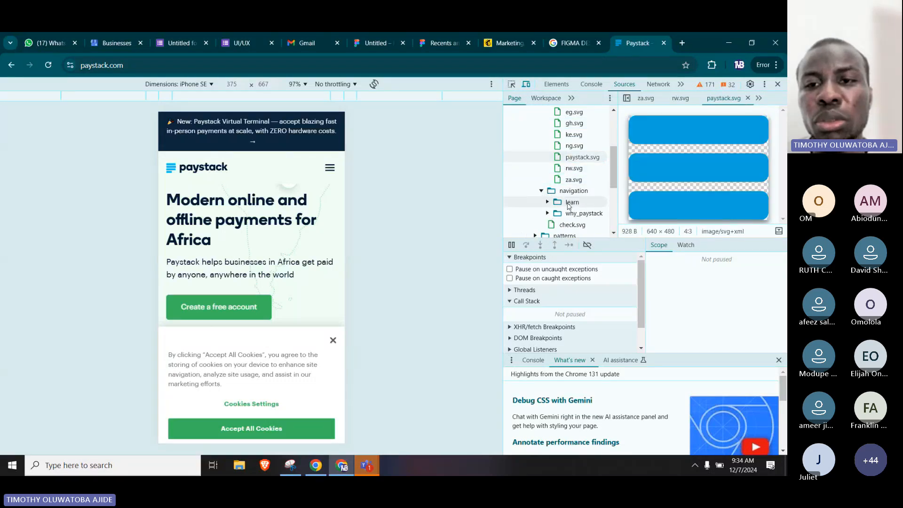
left_click(548, 202)
left_click(578, 213)
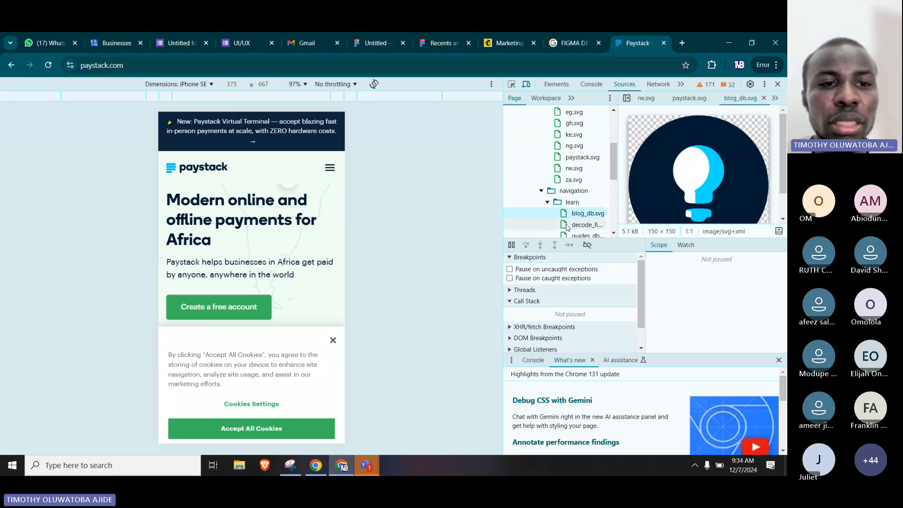
scroll(205, 265, "down", 5)
scroll(205, 264, "up", 3)
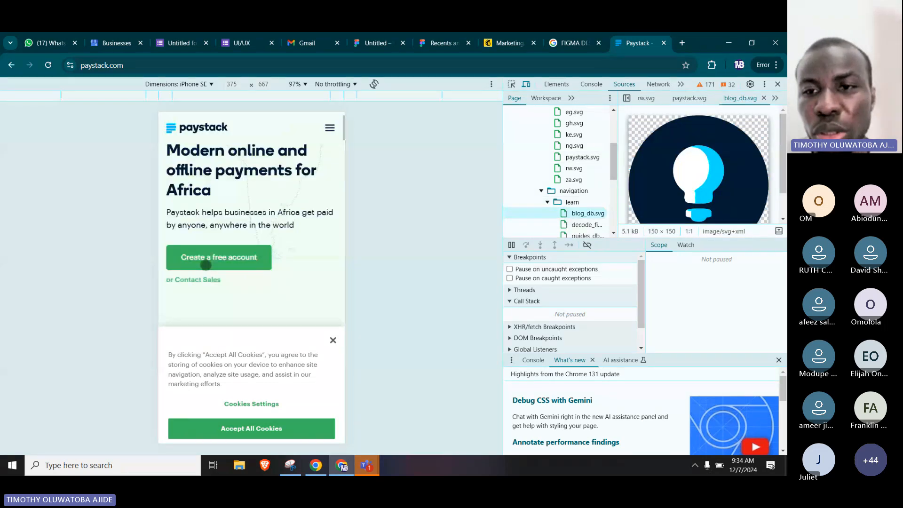
scroll(578, 198, "down", 1)
left_click(583, 174)
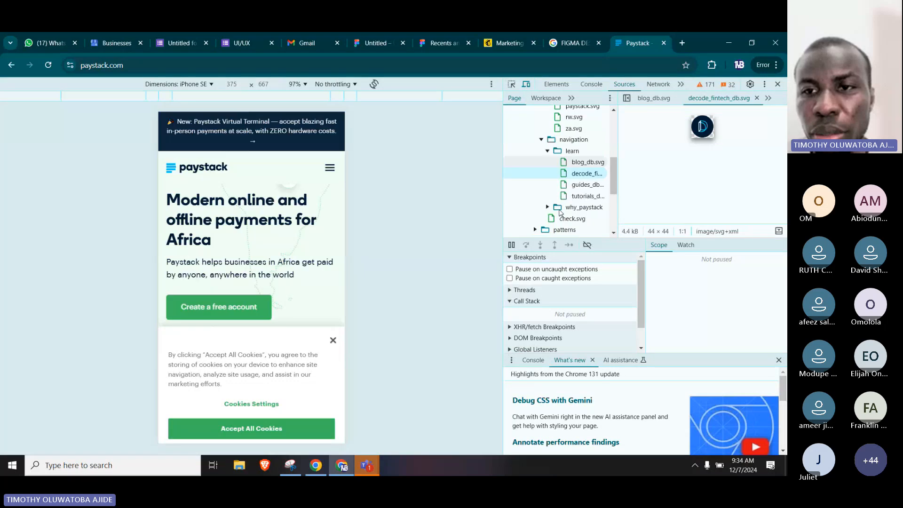
Preview guides_db.svg and tutorials_db.svg in the learn folder, plus the demo, success rates and why-choose icons in the why_paystack folder.
left_click(579, 185)
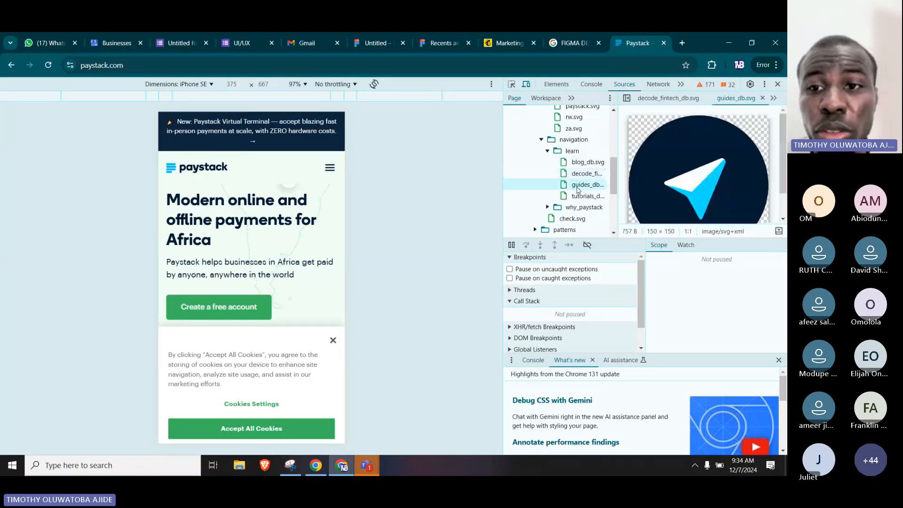
left_click(574, 197)
scroll(565, 183, "down", 1)
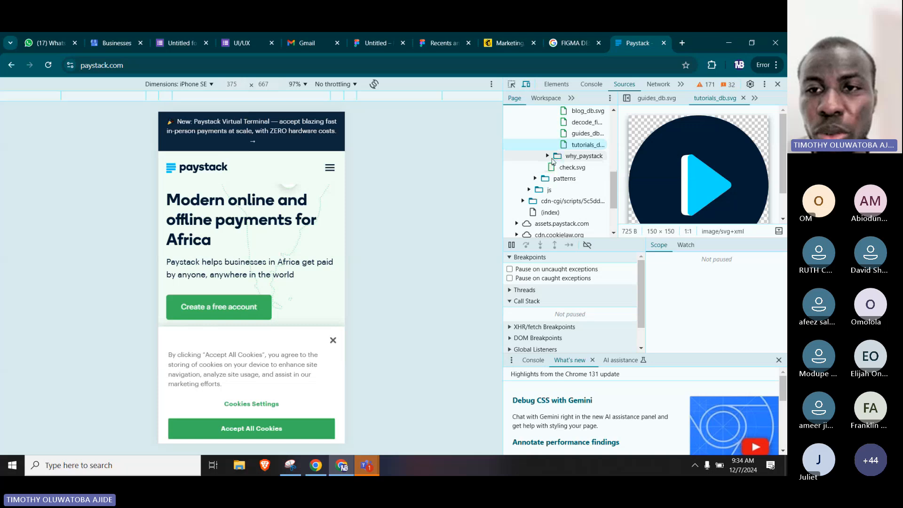
left_click(547, 156)
left_click(576, 168)
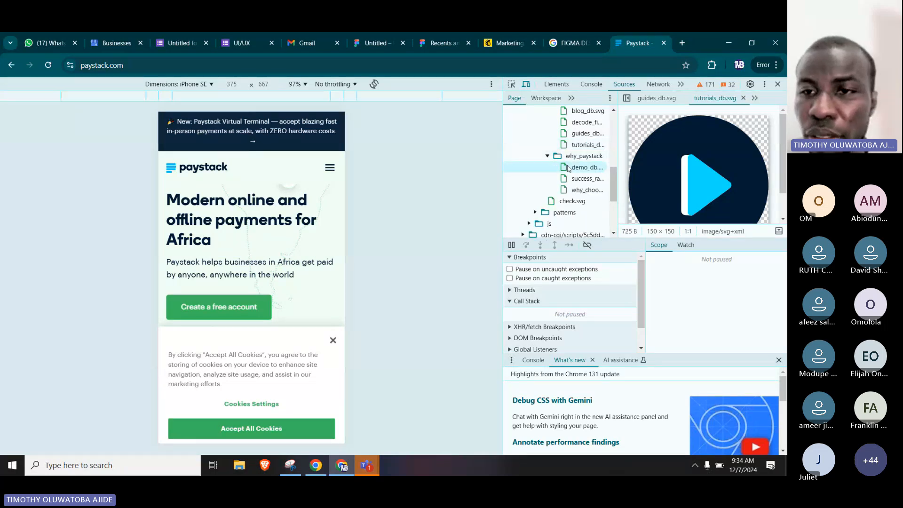
left_click(574, 178)
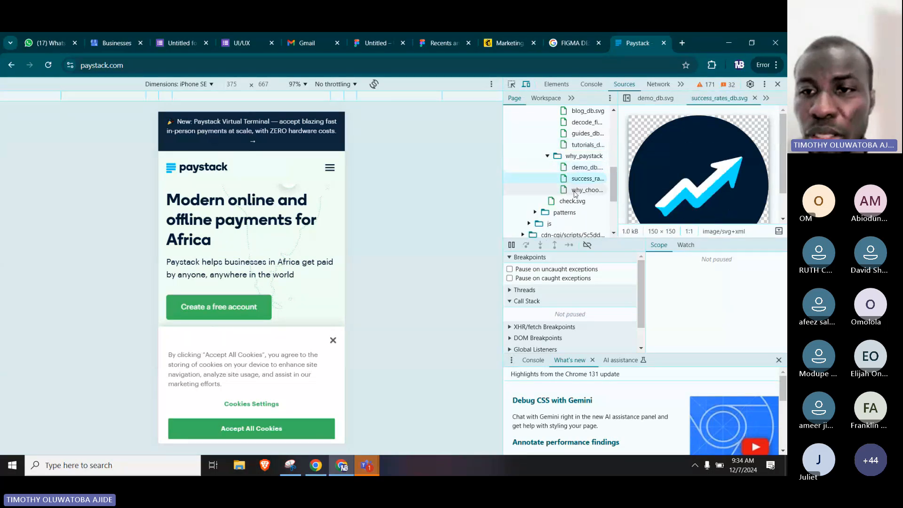
left_click(575, 191)
Preview checked-pattern-blue.png, circular-pattern.png and curved-pattern.png in the patterns folder of the site's images.
left_click(534, 211)
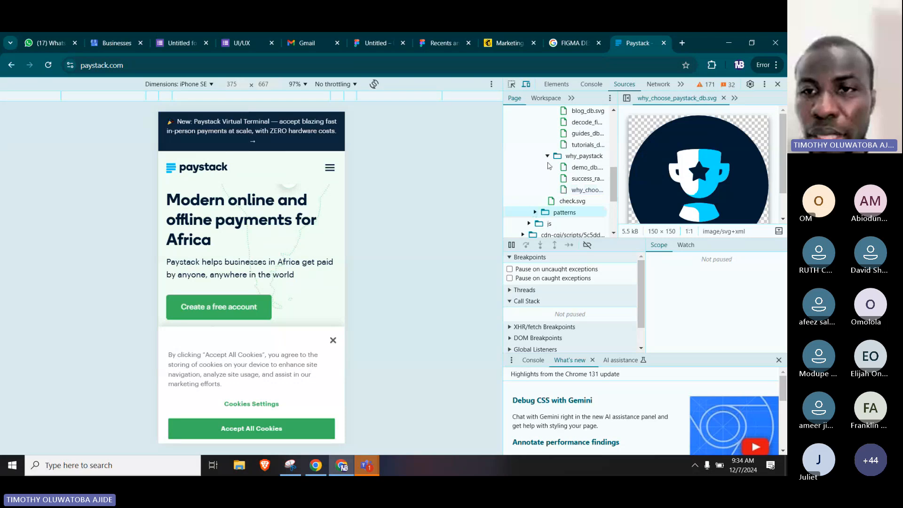
scroll(548, 165, "down", 2)
scroll(543, 156, "up", 2)
scroll(538, 176, "down", 1)
left_click(535, 158)
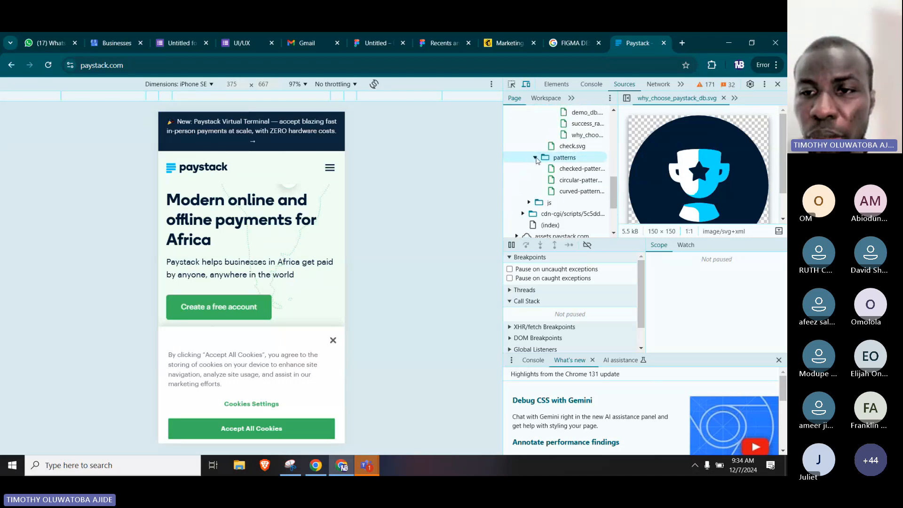
left_click(564, 169)
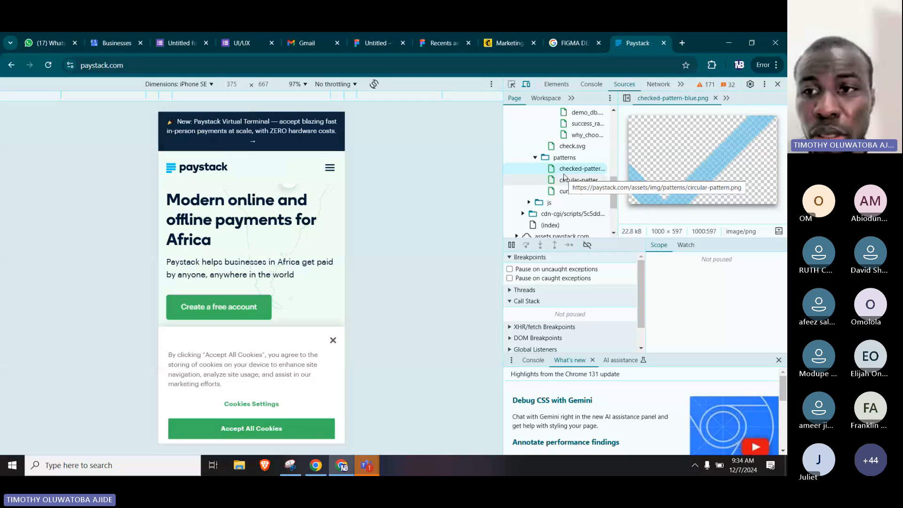
left_click(566, 179)
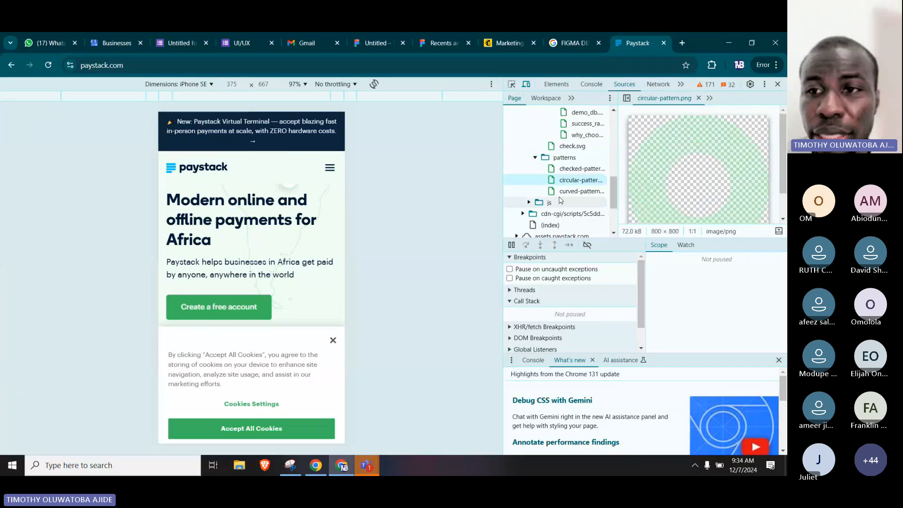
left_click(567, 191)
Look inside the cdn-cgi/scripts and js folders, and collapse them along with the icon and patterns folders.
scroll(555, 160, "down", 2)
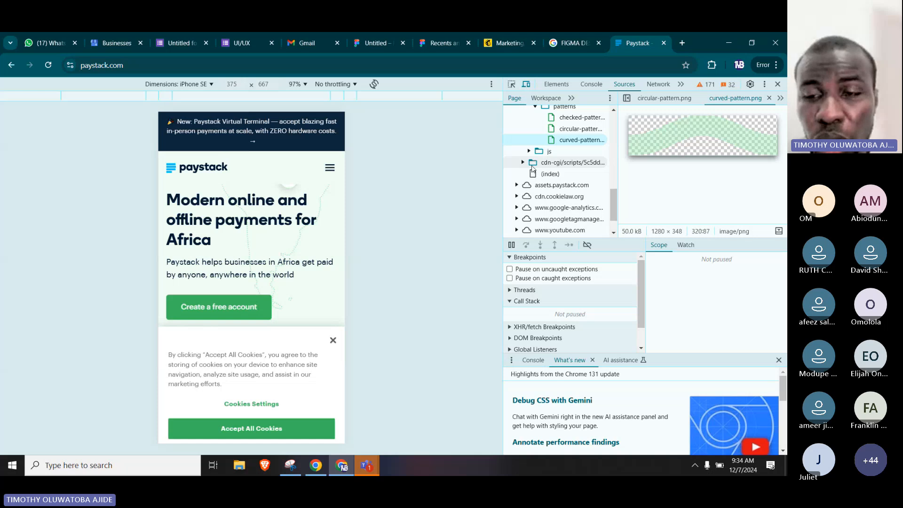
left_click(533, 164)
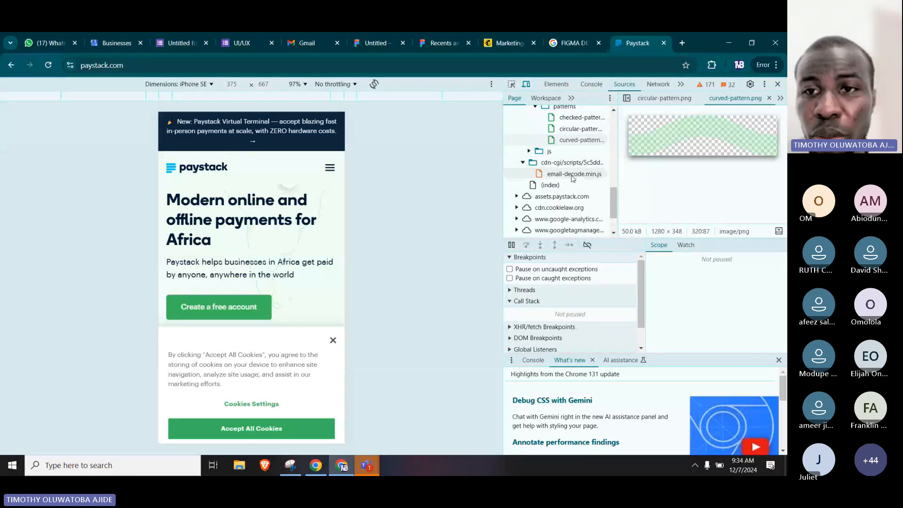
scroll(571, 186, "up", 5)
scroll(570, 194, "up", 8)
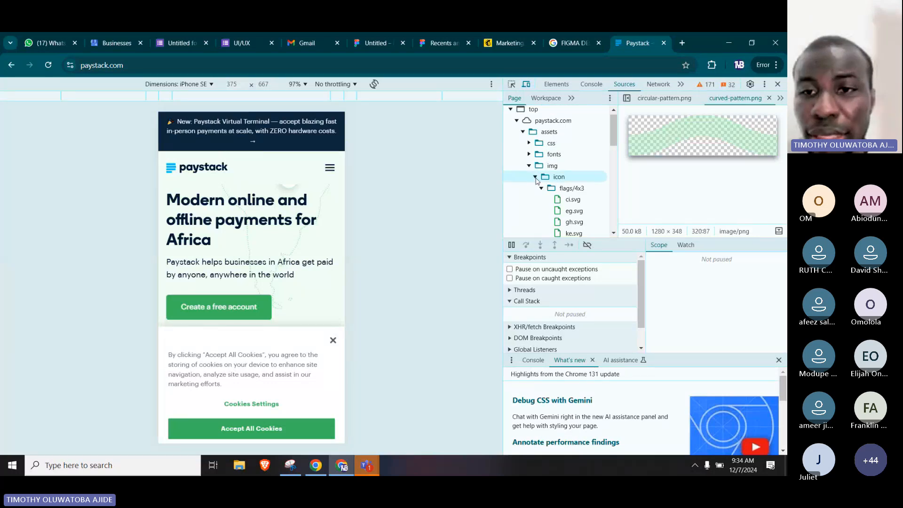
left_click(536, 178)
left_click(534, 189)
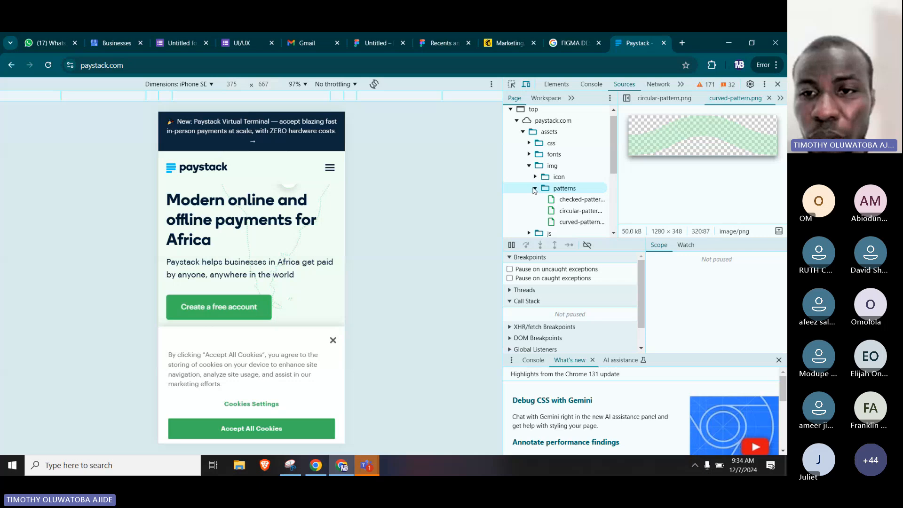
left_click(536, 189)
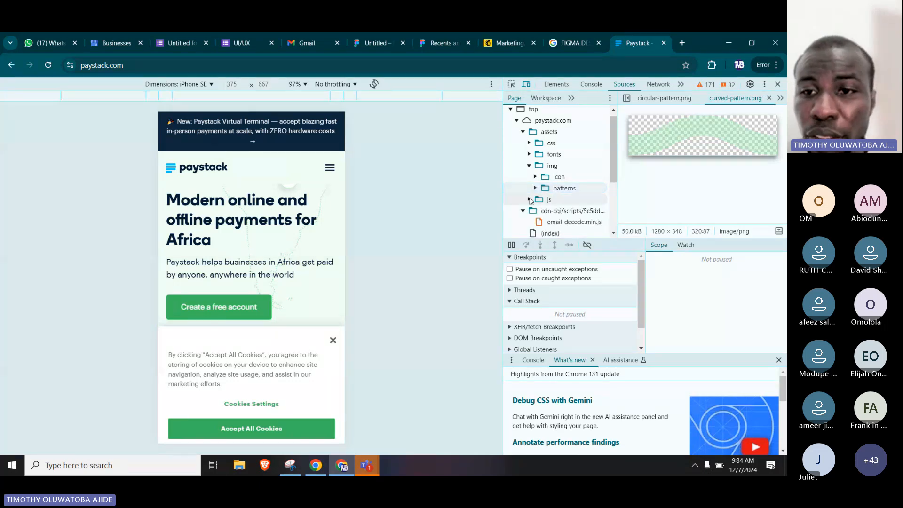
left_click(529, 200)
left_click(529, 200)
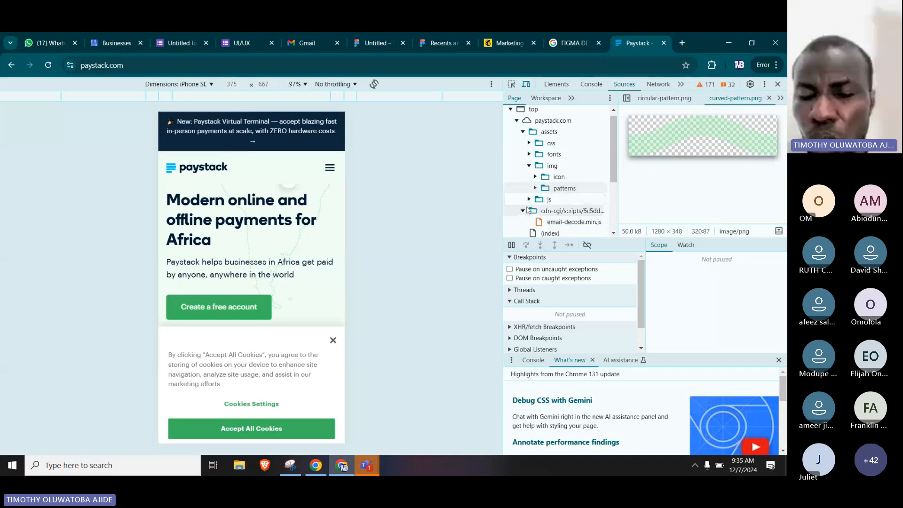
left_click(523, 211)
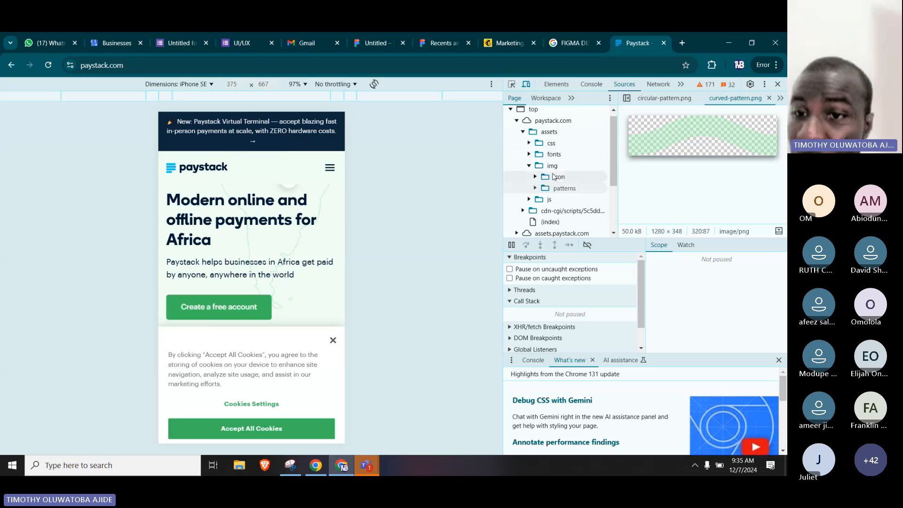
Look through the remaining source tree and the Paystack home page's mobile preview.
scroll(554, 177, "down", 3)
scroll(554, 177, "down", 1)
scroll(553, 179, "up", 5)
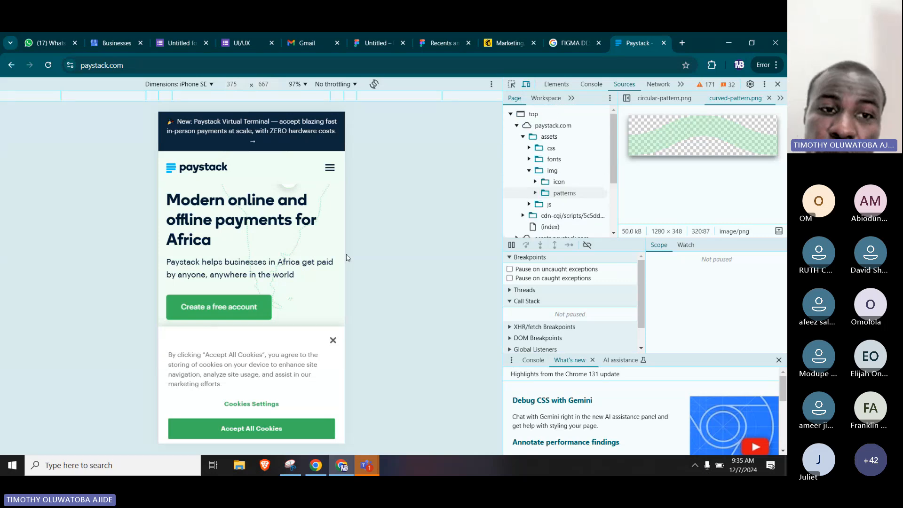
scroll(254, 259, "down", 5)
scroll(254, 259, "down", 3)
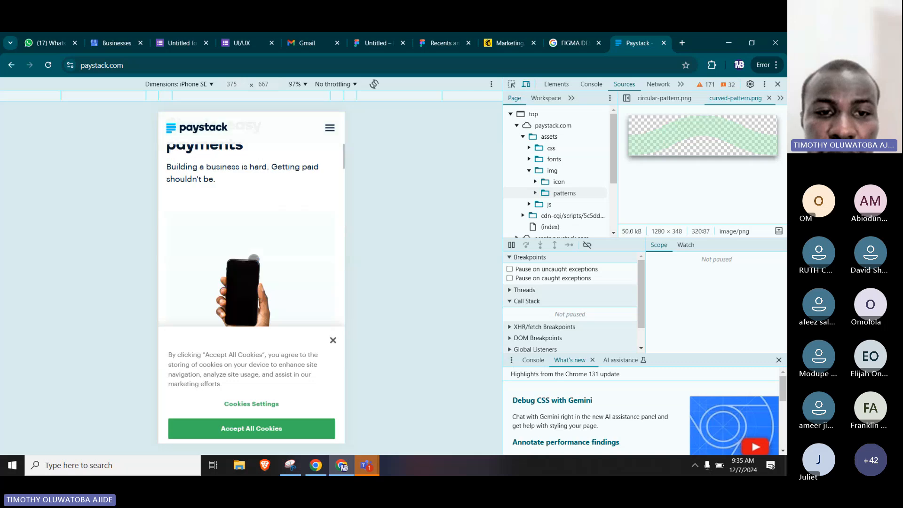
scroll(254, 258, "up", 8)
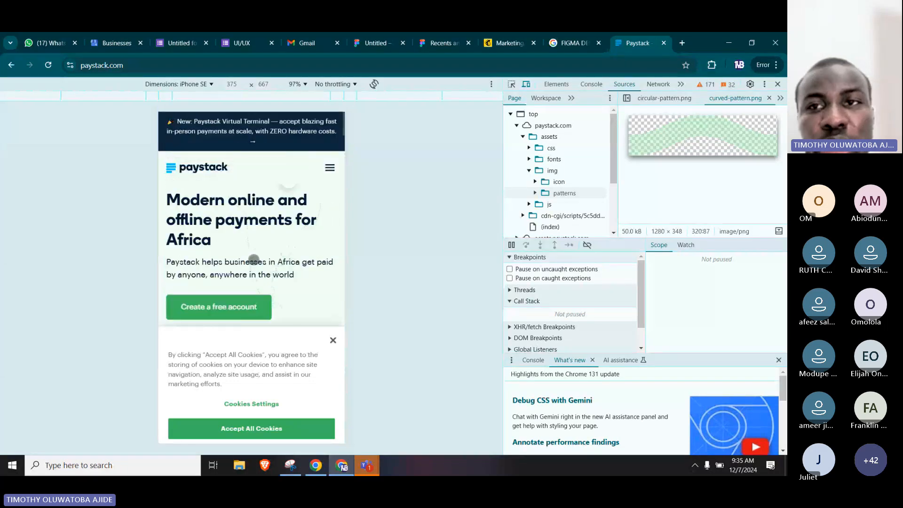
Return to the "FIGMA DESIGN HERO SECTION" image results and preview the Figma Justmove Design Hero Section from UI4Free.
left_click(566, 33)
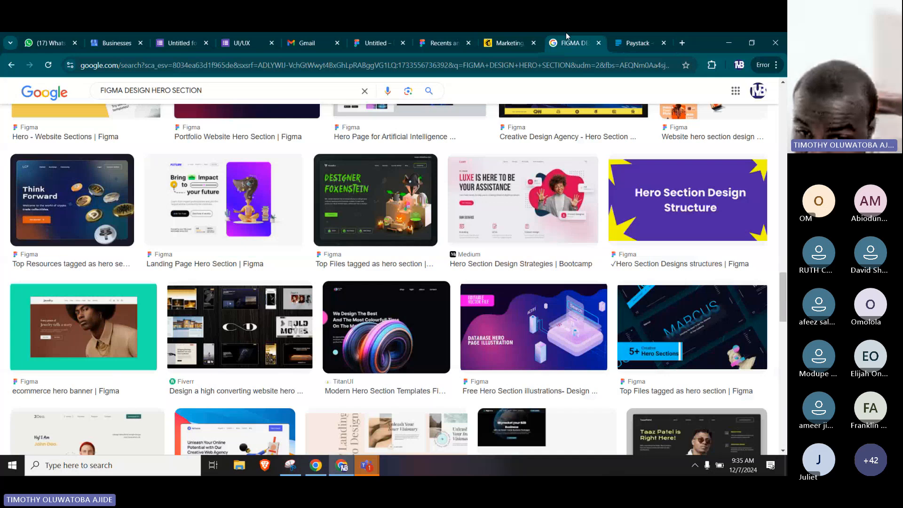
scroll(467, 212, "down", 3)
scroll(467, 211, "down", 5)
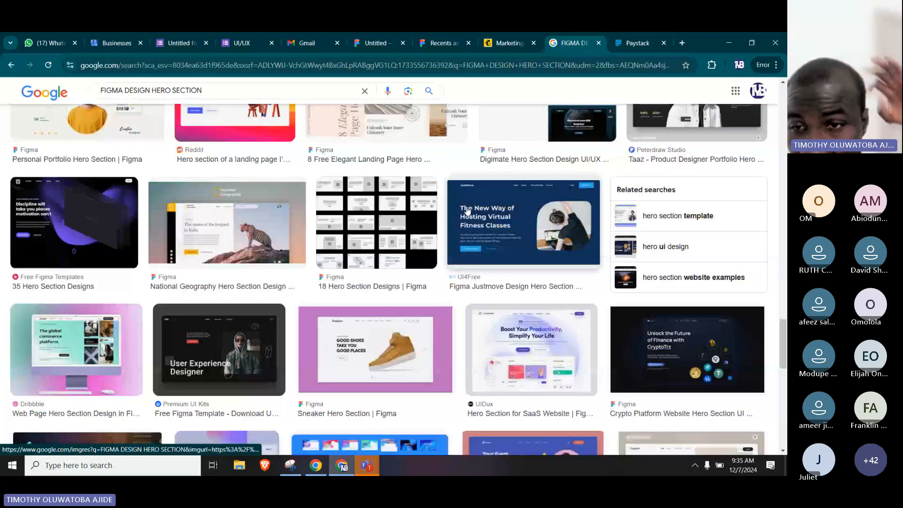
left_click(509, 207)
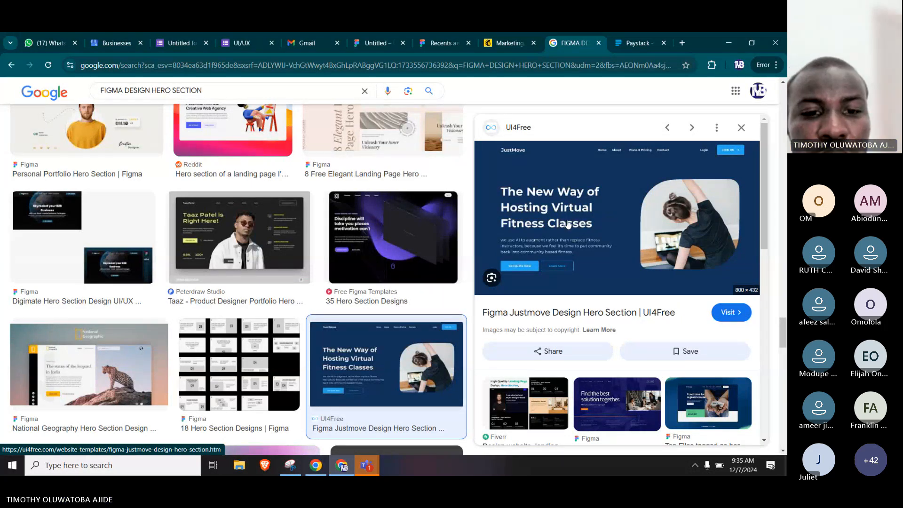
Browse further hero section results and preview the Sneaker Hero Section from Figma.
scroll(352, 205, "down", 4)
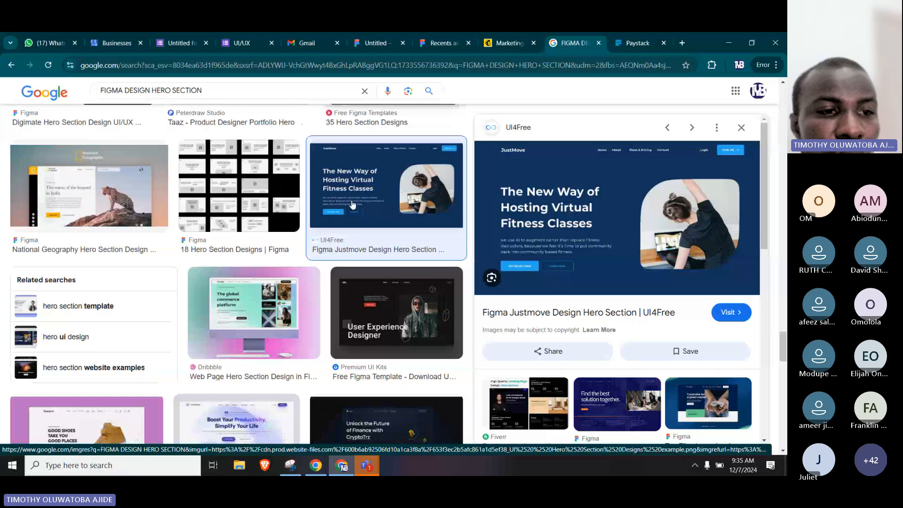
scroll(352, 204, "down", 5)
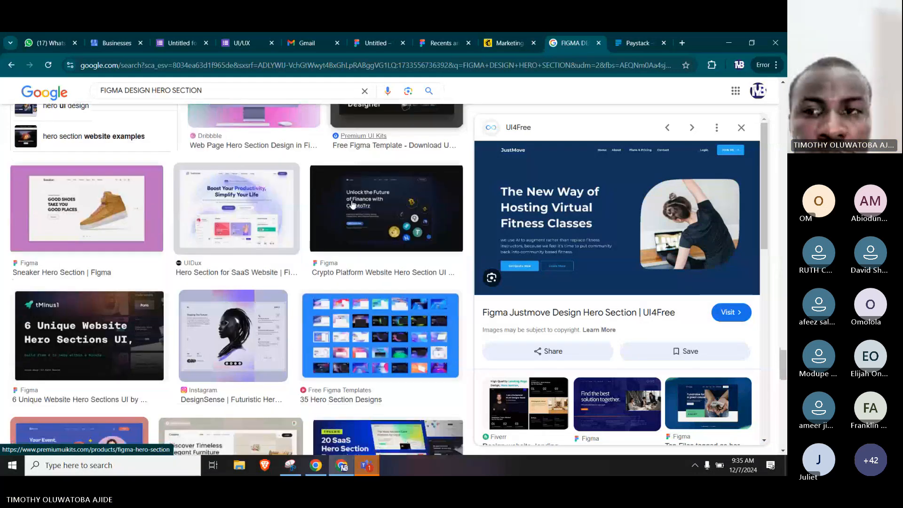
left_click(95, 215)
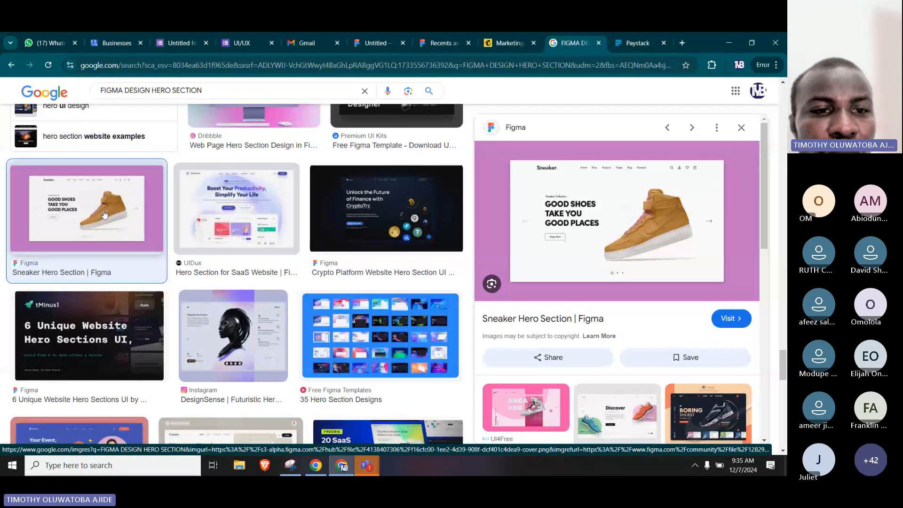
Reopen the preview of the Figma Justmove Design Hero Section and copy its image.
scroll(211, 260, "up", 1)
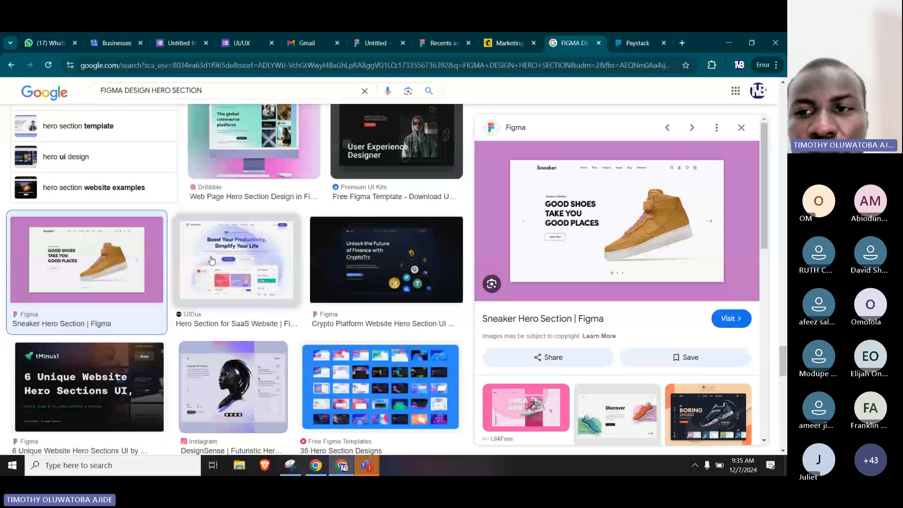
scroll(211, 260, "up", 4)
left_click(386, 217)
right_click(609, 216)
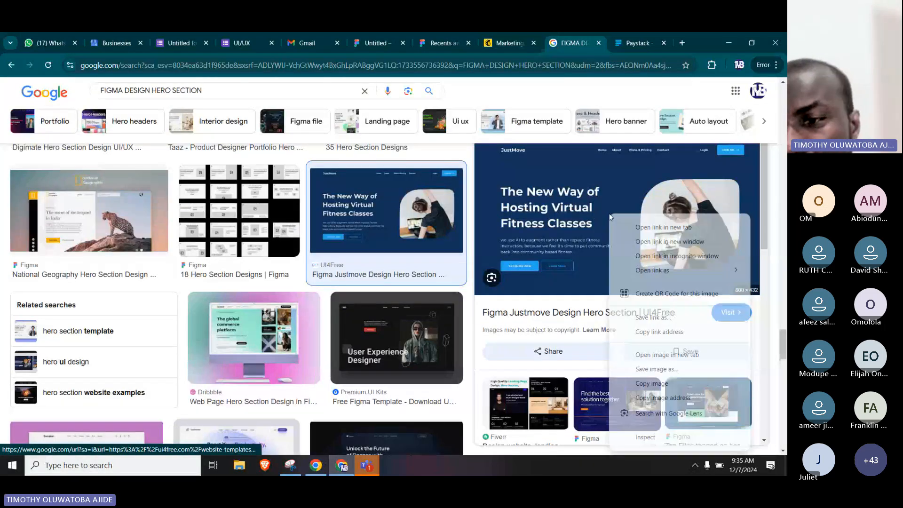
left_click(651, 383)
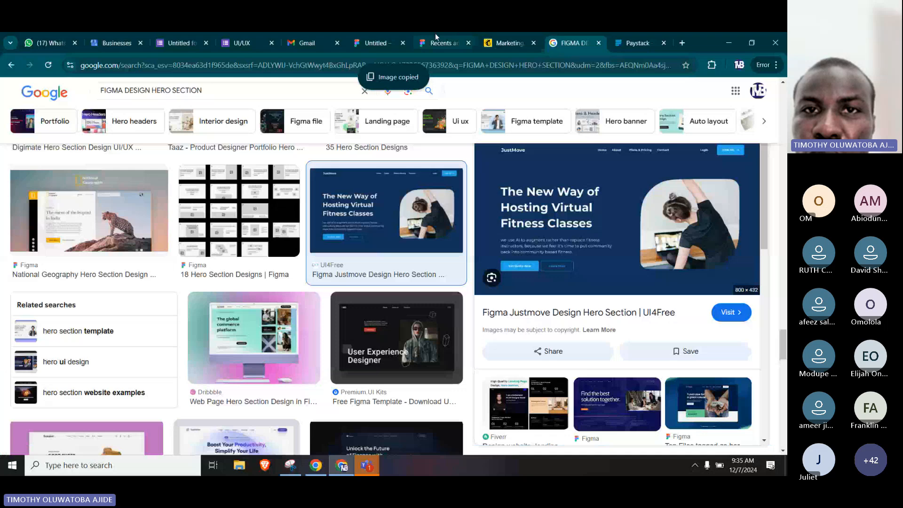
Switch to the Untitled Figma design, allow it clipboard access, and paste the copied JustMove image near the MacBook Air - 1 frame.
left_click(386, 39)
scroll(495, 204, "down", 3)
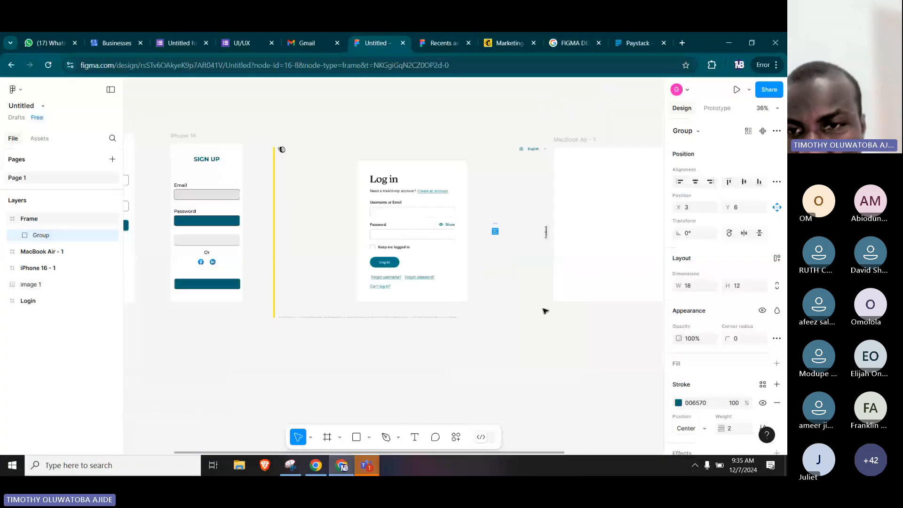
scroll(620, 249, "up", 3)
scroll(620, 250, "down", 3)
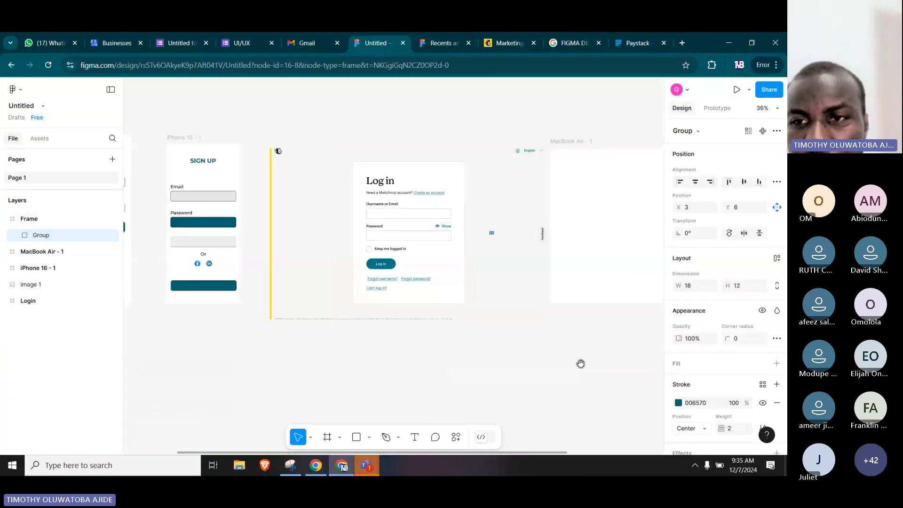
left_click_drag(580, 364, 322, 370)
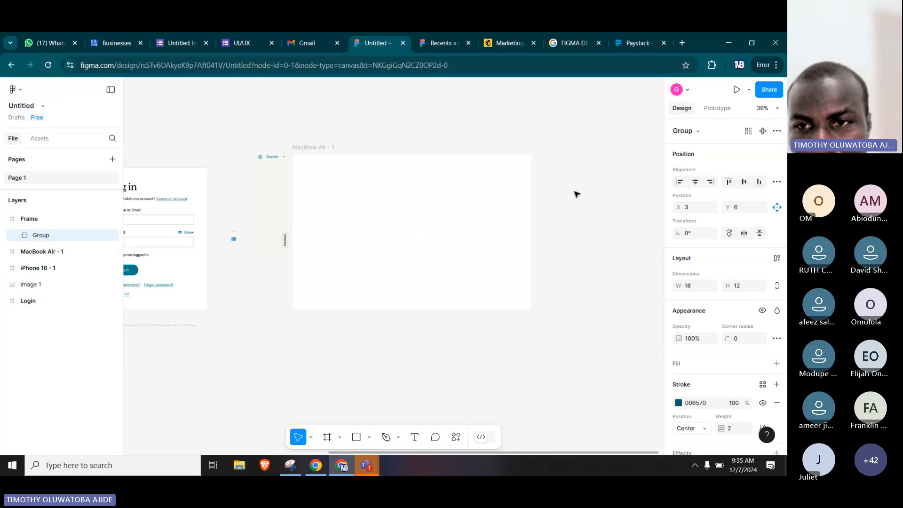
left_click(575, 192)
key("ctrl+v")
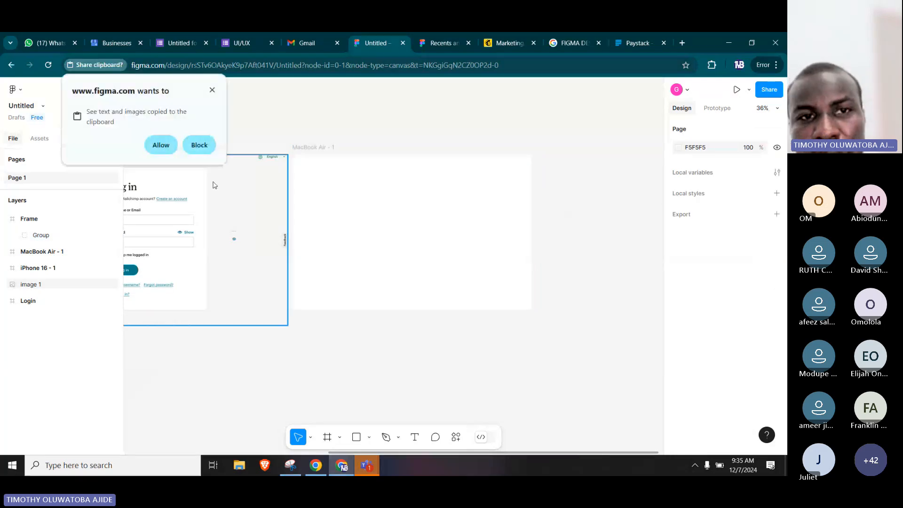
left_click(160, 145)
left_click(460, 178)
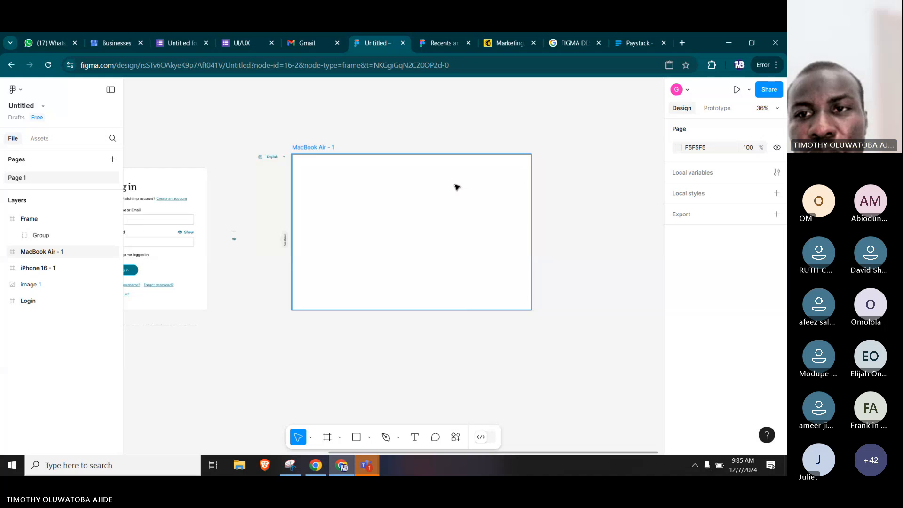
key("ctrl+v")
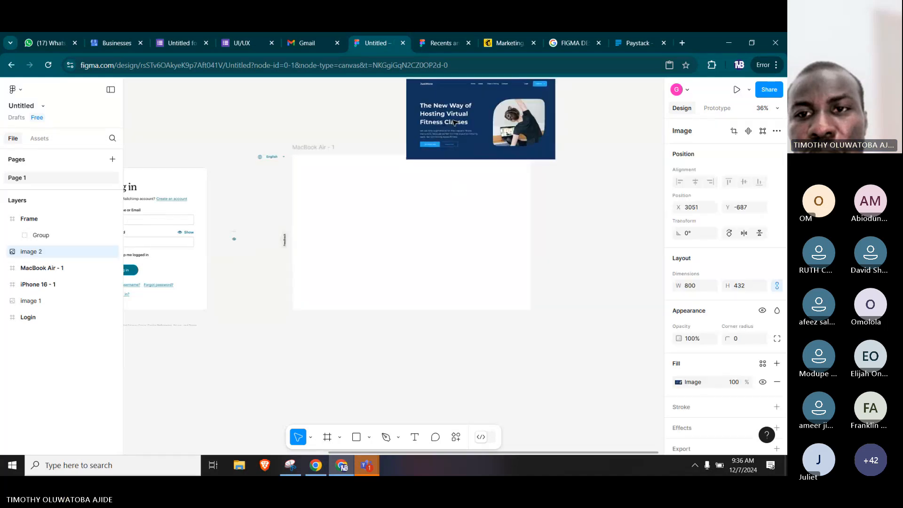
Place the JustMove image beside the MacBook Air - 1 frame, top edges aligned, and enlarge it proportionally to about 1541 × 832.
left_click_drag(454, 123, 583, 197)
left_click_drag(573, 278, 435, 282)
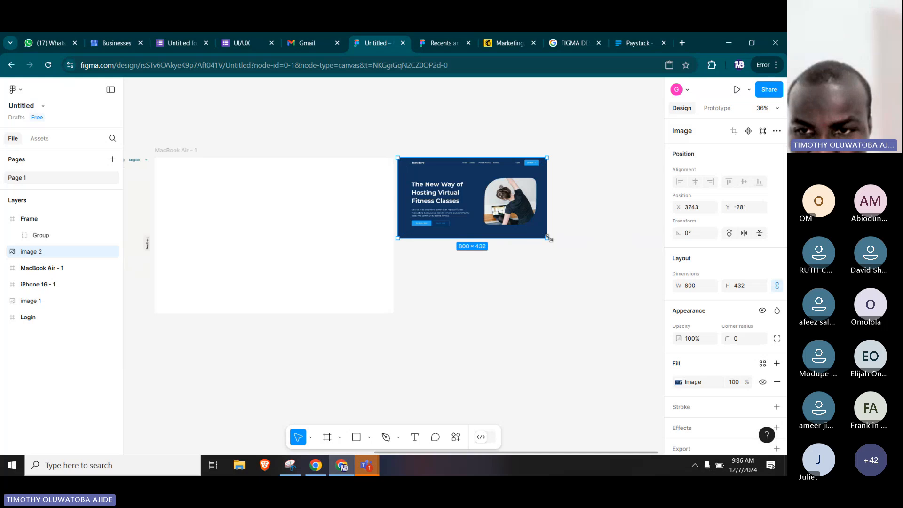
left_click_drag(548, 238, 616, 305)
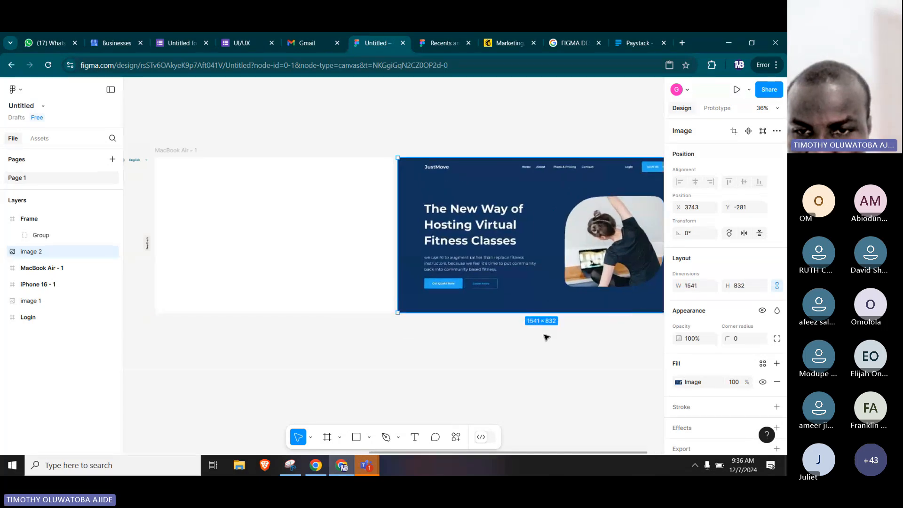
Examine the JustMove hero image up close, from its logo and navigation links to the photo, heading, paragraph and buttons.
left_click(486, 355)
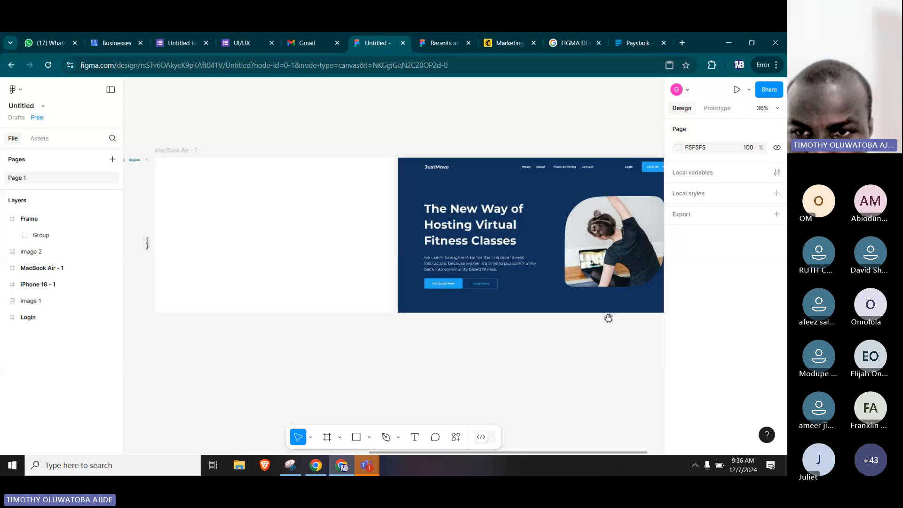
left_click_drag(598, 317, 481, 306)
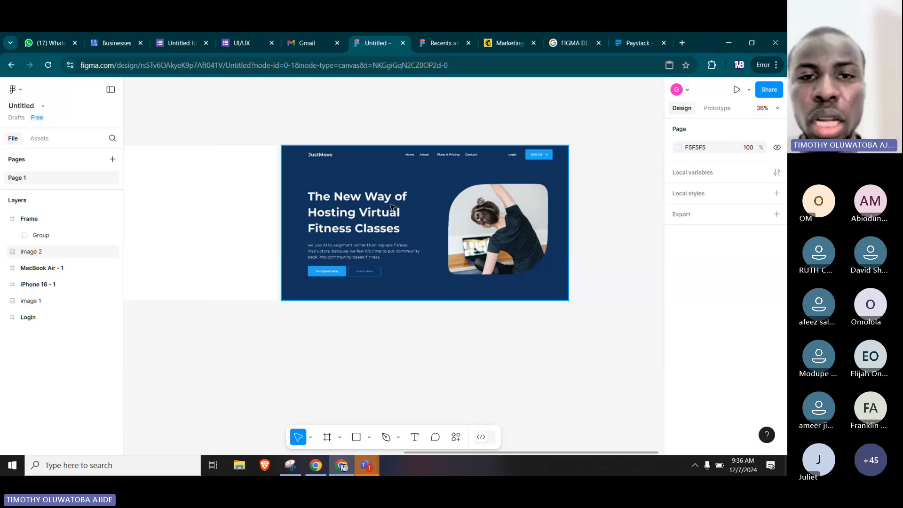
left_click(314, 143)
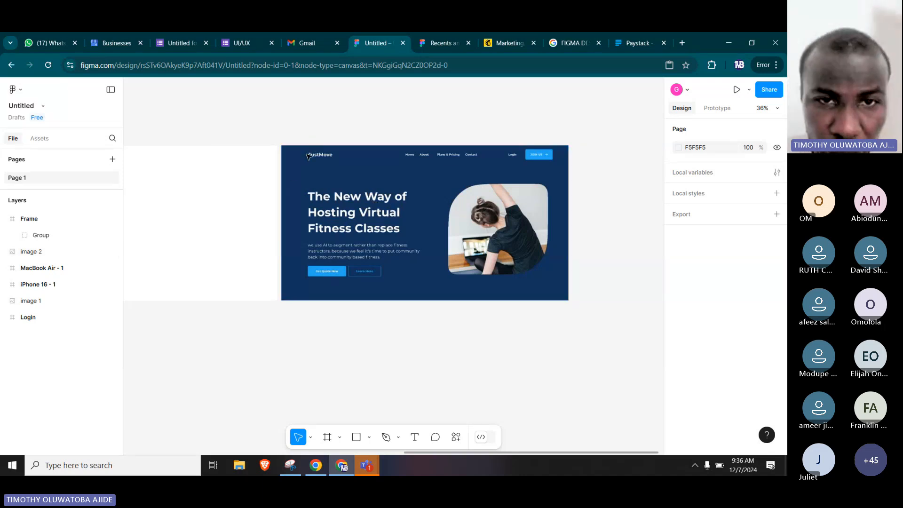
scroll(308, 156, "up", 5)
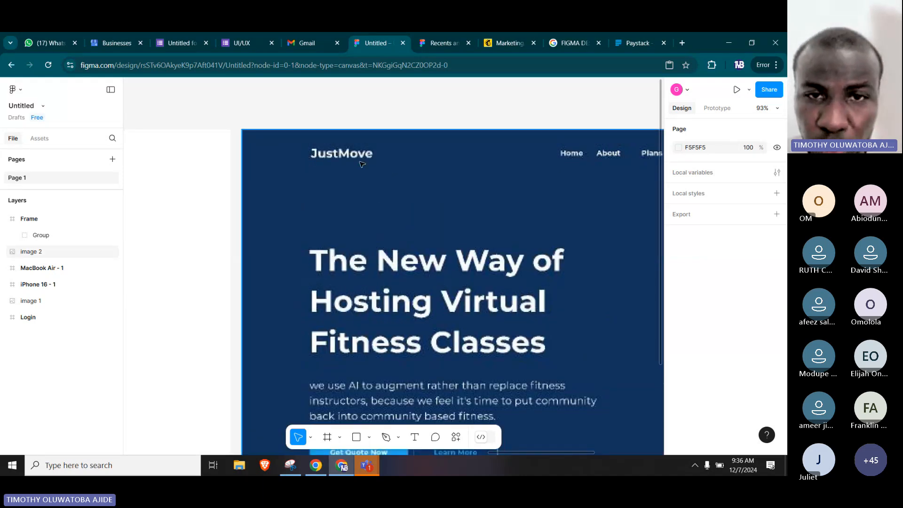
left_click_drag(425, 208, 273, 207)
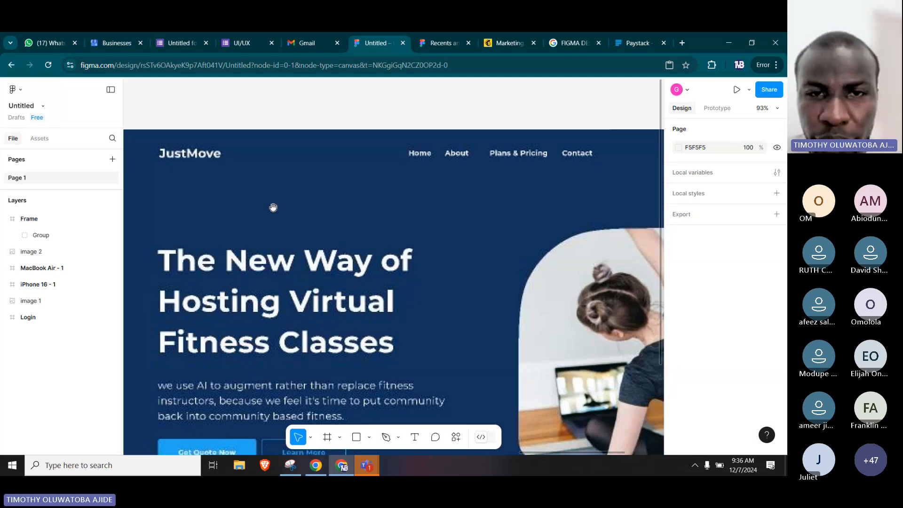
left_click_drag(635, 159, 472, 164)
left_click_drag(547, 148, 383, 151)
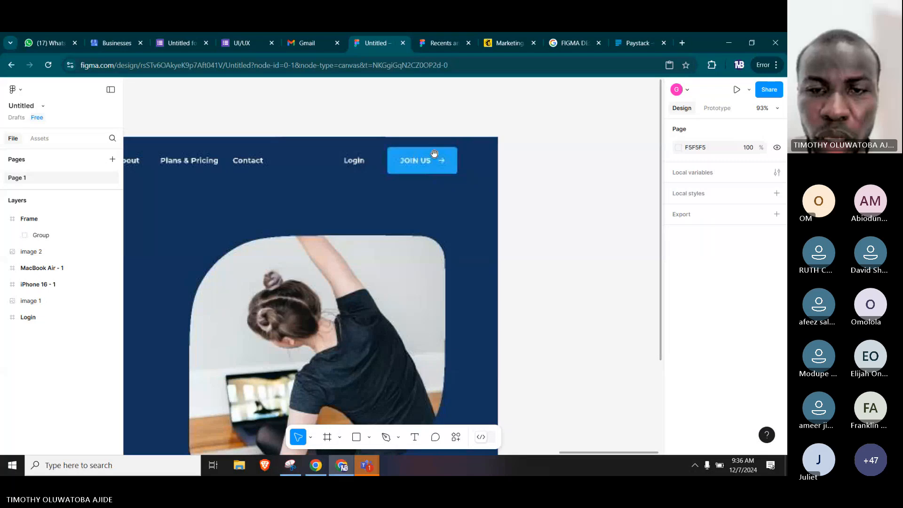
left_click_drag(331, 272, 562, 229)
left_click_drag(415, 276, 563, 262)
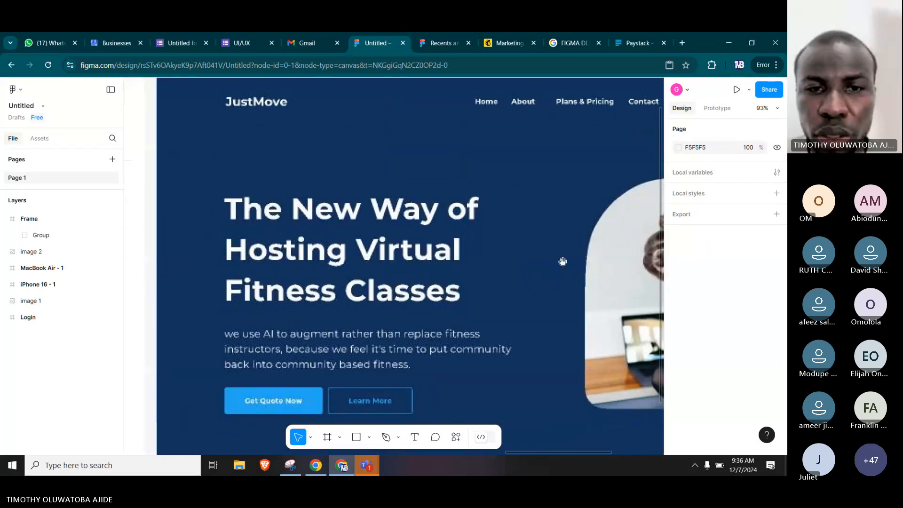
left_click_drag(305, 317, 395, 222)
left_click_drag(332, 249, 458, 294)
left_click_drag(551, 319, 496, 269)
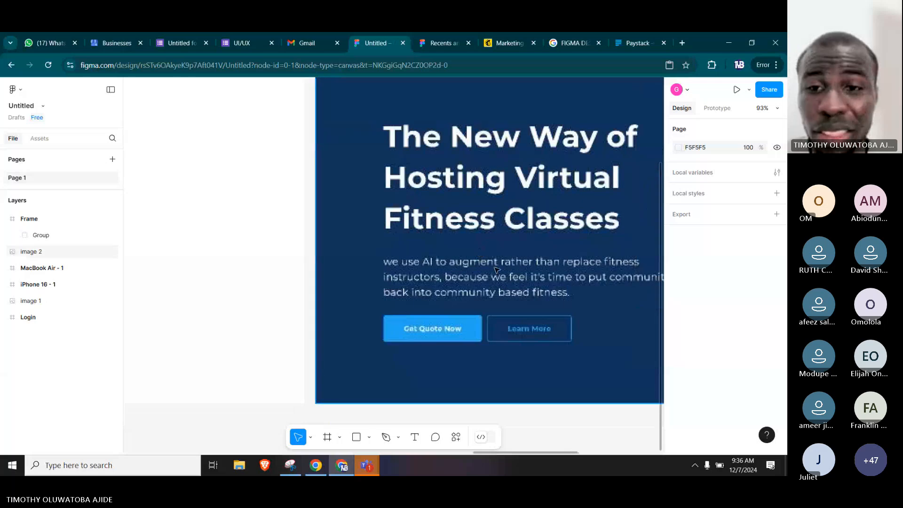
Open the fill colour of the empty MacBook Air - 1 frame and activate the eyedropper.
scroll(496, 269, "down", 5)
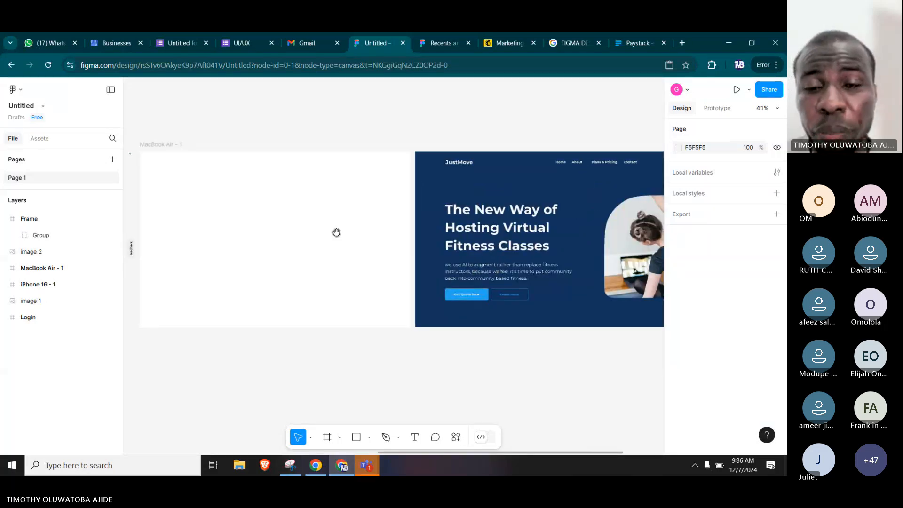
left_click_drag(336, 232, 390, 223)
left_click(366, 209)
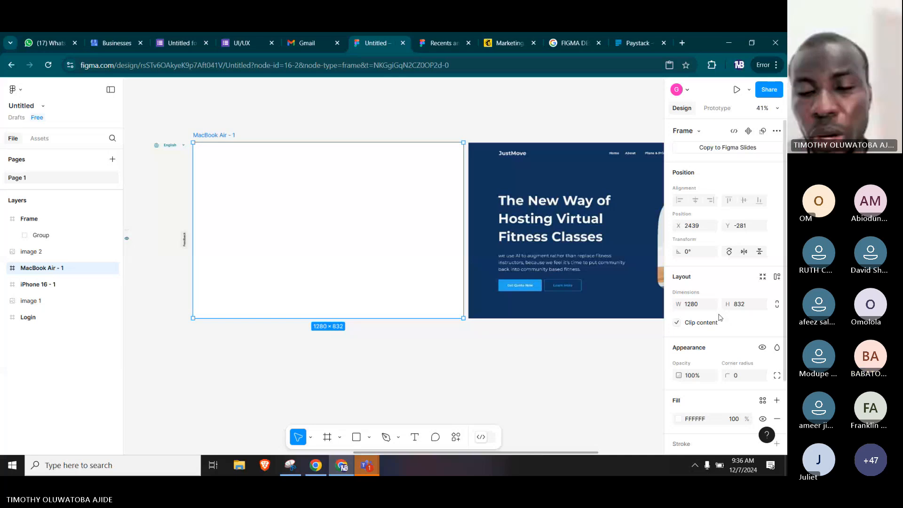
scroll(719, 317, "down", 2)
scroll(719, 318, "down", 1)
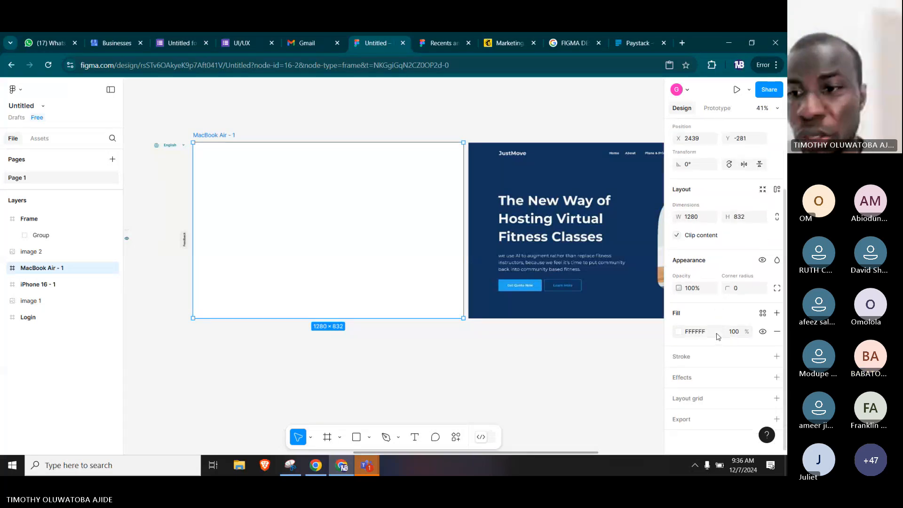
left_click(679, 332)
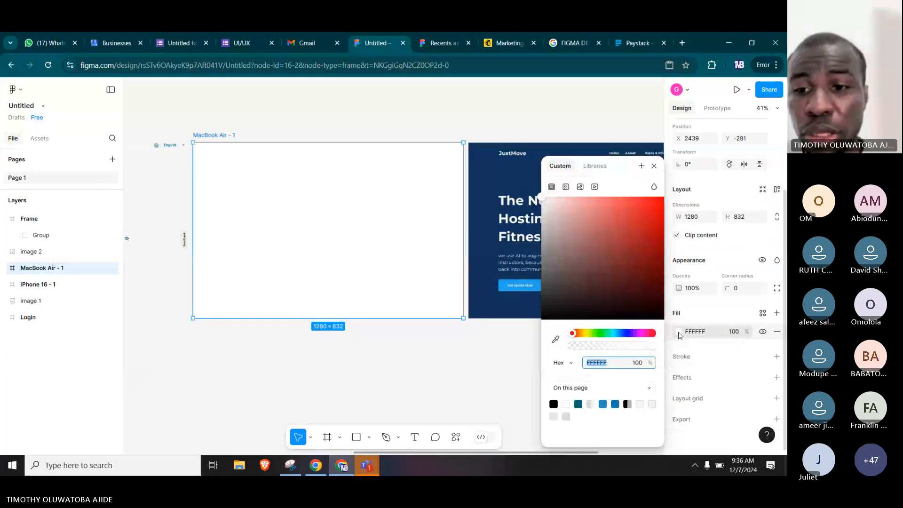
left_click(554, 339)
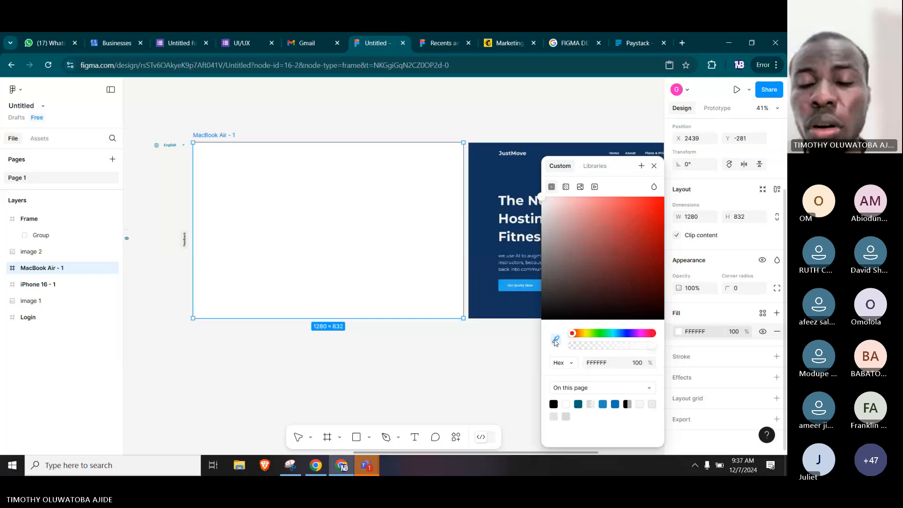
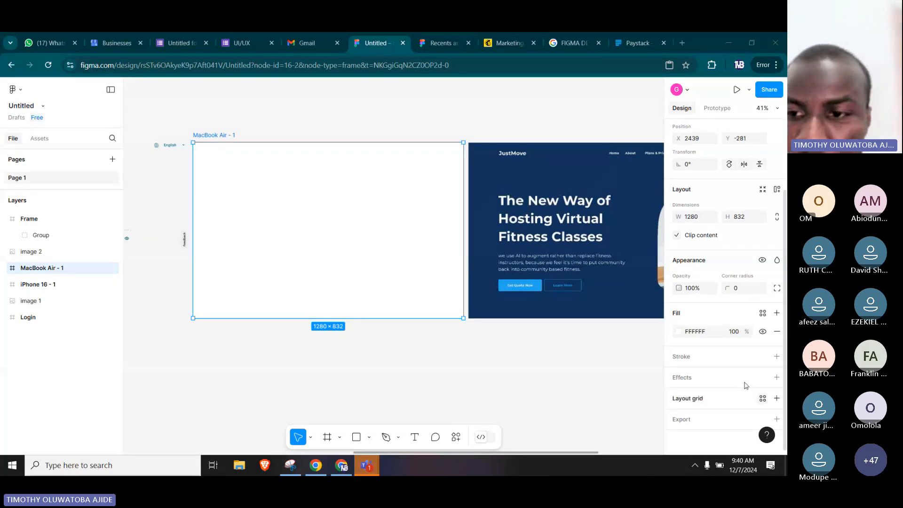
Fill the MacBook Air - 1 frame with the dark blue 12335C sampled from the JustMove image's background.
left_click(679, 332)
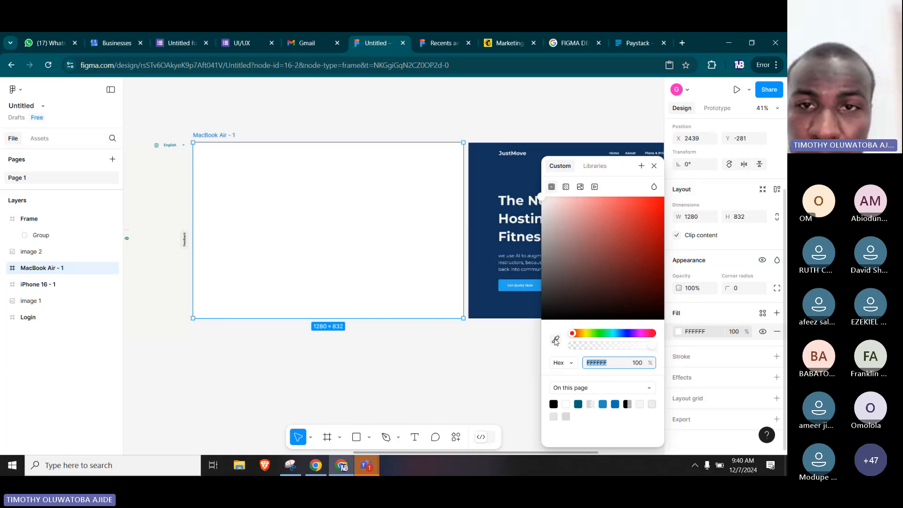
left_click(556, 340)
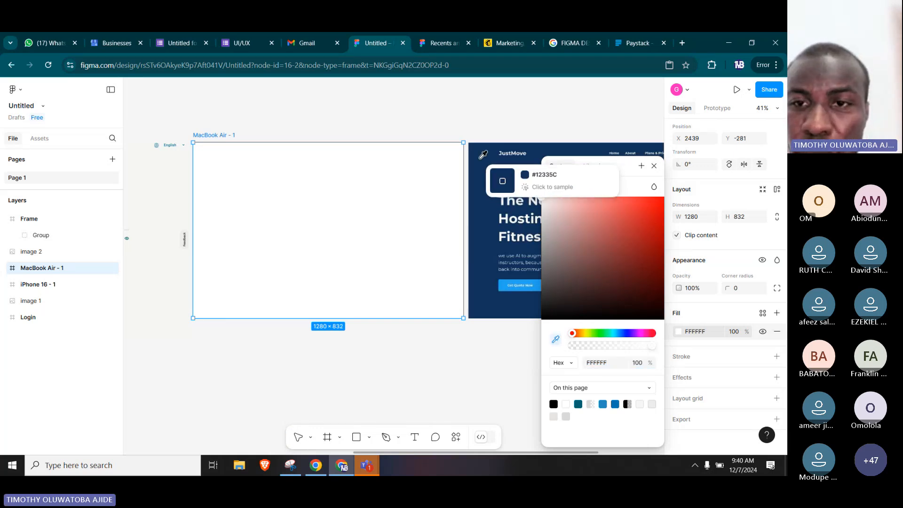
left_click(487, 161)
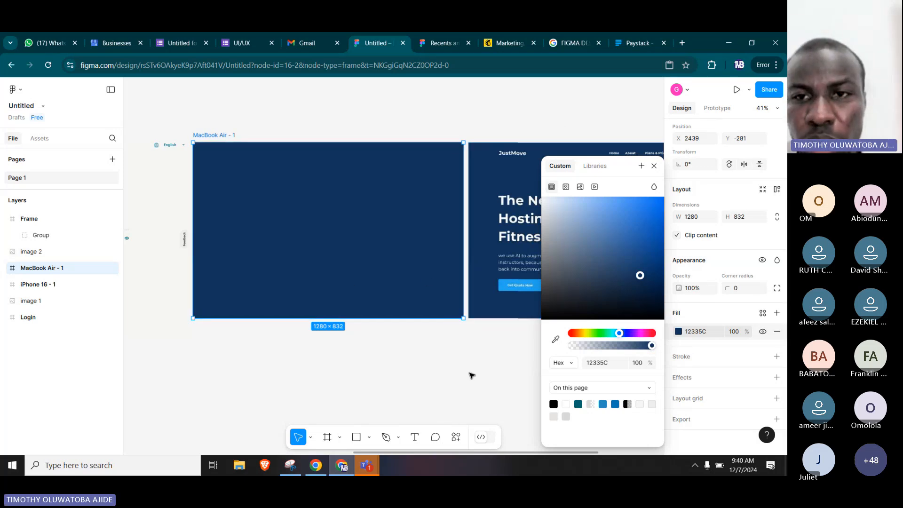
left_click(472, 375)
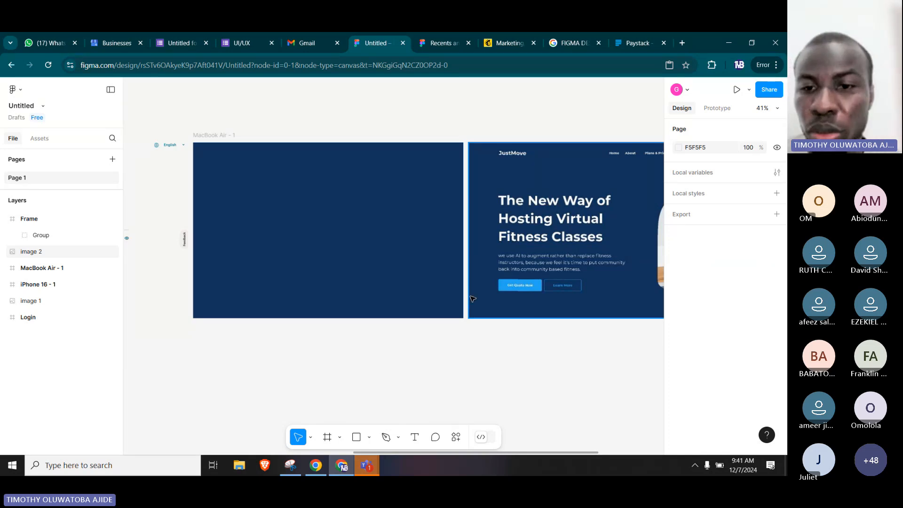
Add a text layer reading "JustMove" on the hero image, between its logo and the large heading.
left_click_drag(524, 343, 480, 336)
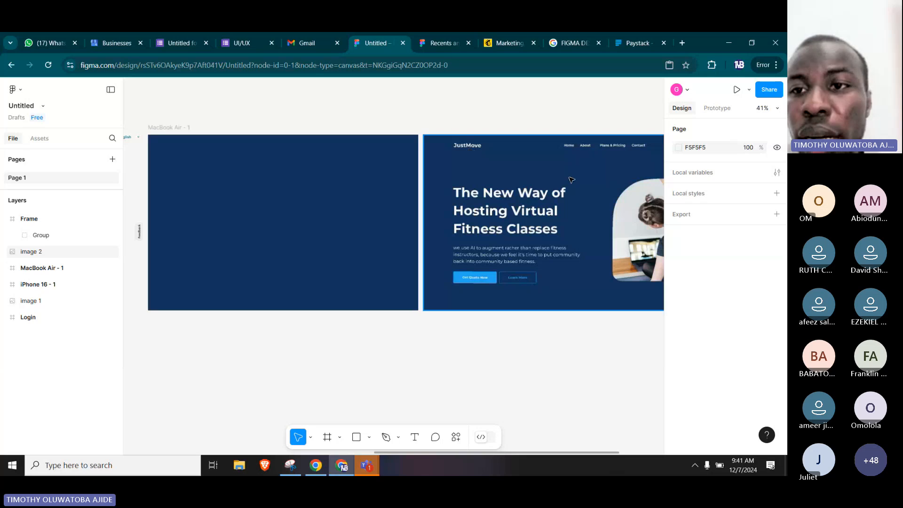
scroll(289, 206, "right", 3)
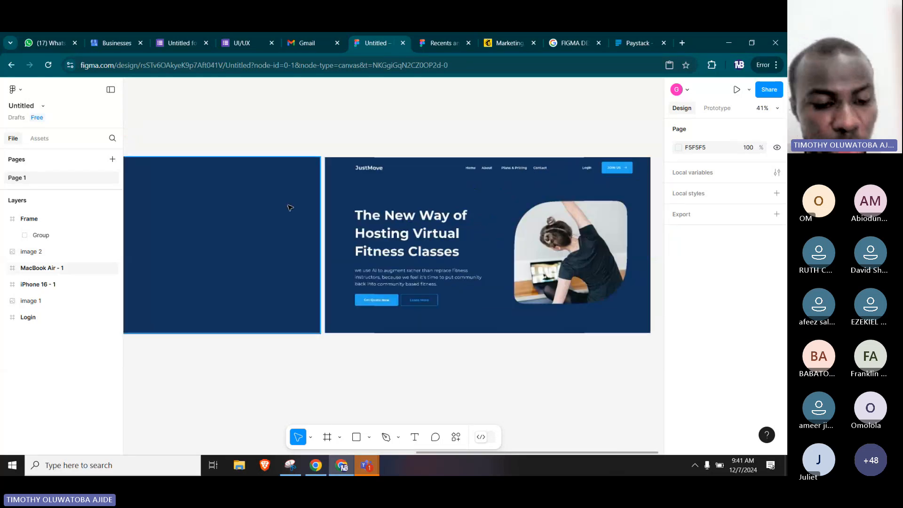
scroll(347, 176, "up", 5)
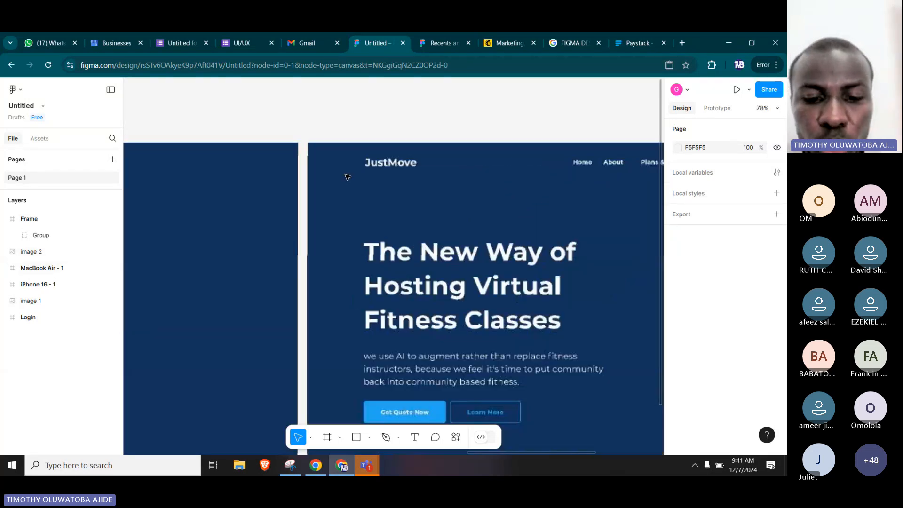
scroll(407, 187, "up", 1)
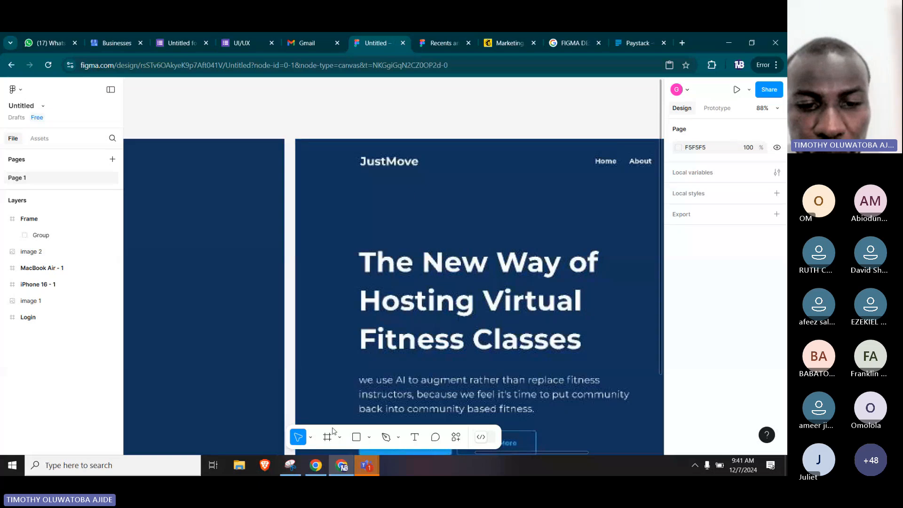
left_click(414, 437)
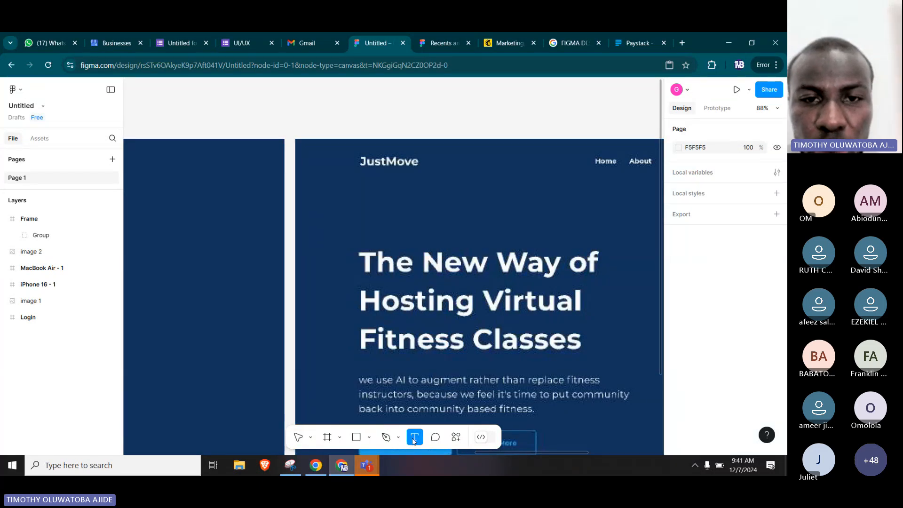
left_click(350, 206)
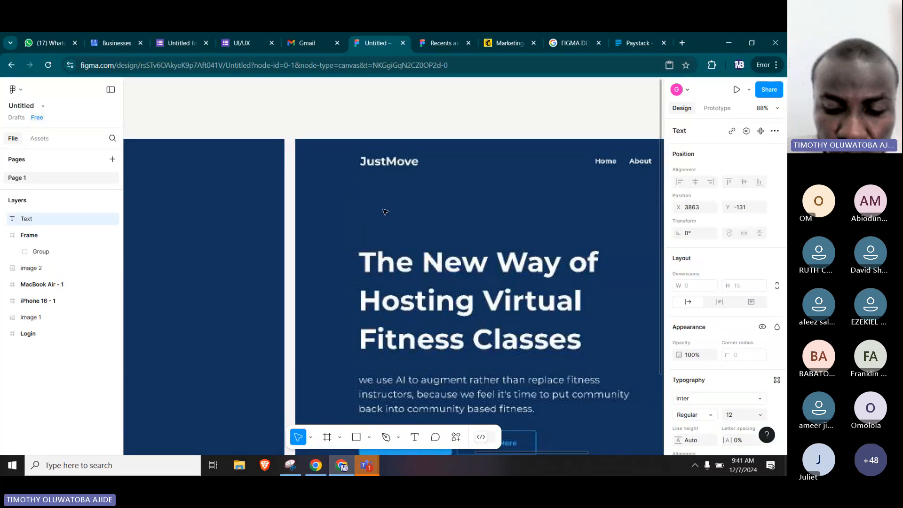
type("jUS")
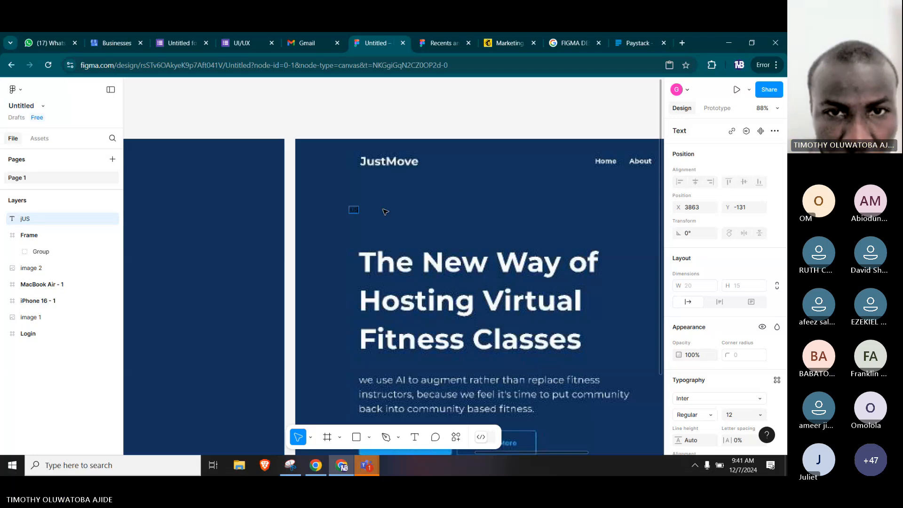
key("BackSpace")
key("BackSpace")
key("BackSpace")
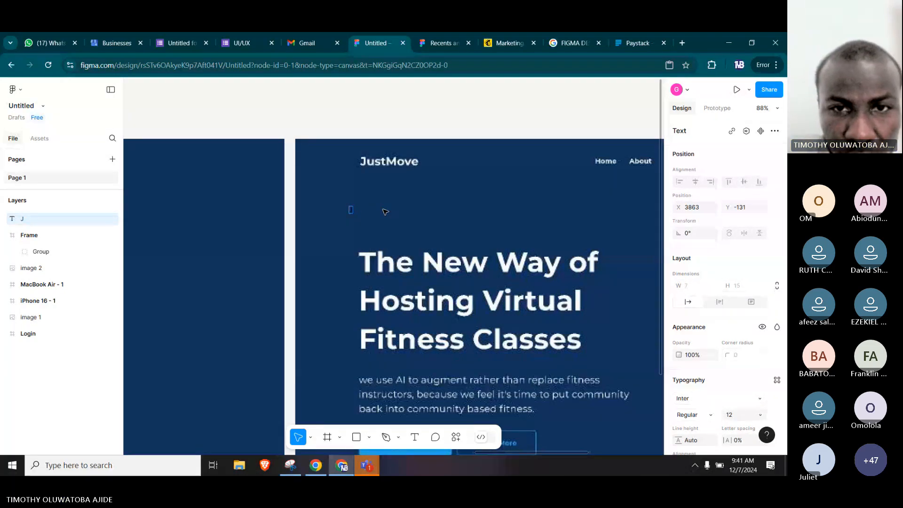
type("JustMove")
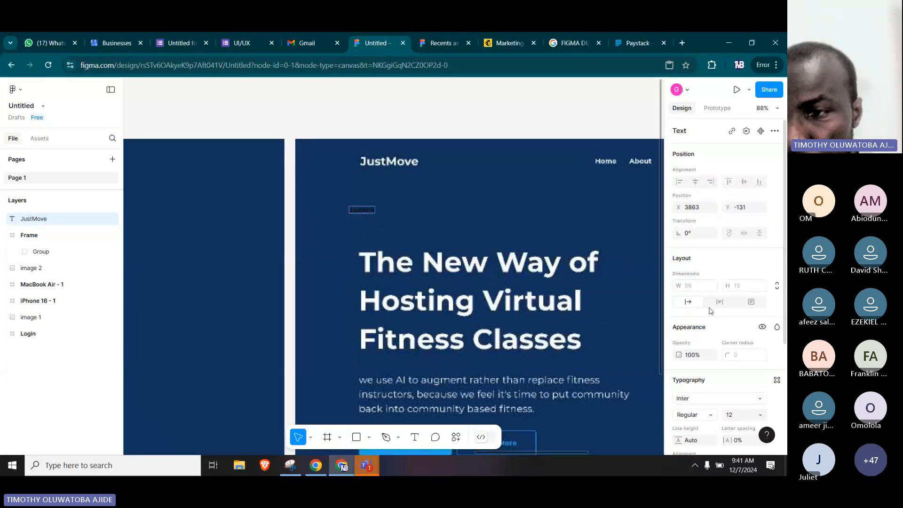
Set the font size of the new JustMove text to 24.
scroll(710, 310, "down", 3)
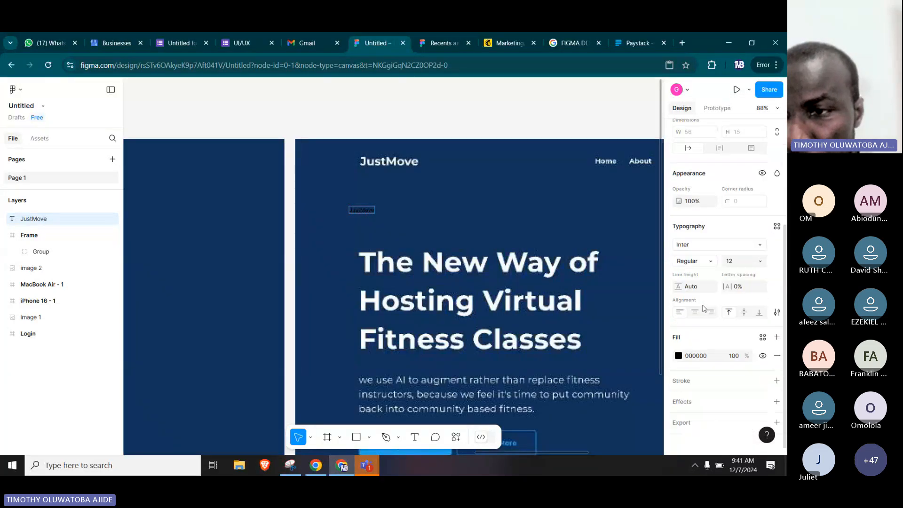
left_click(761, 262)
left_click(761, 261)
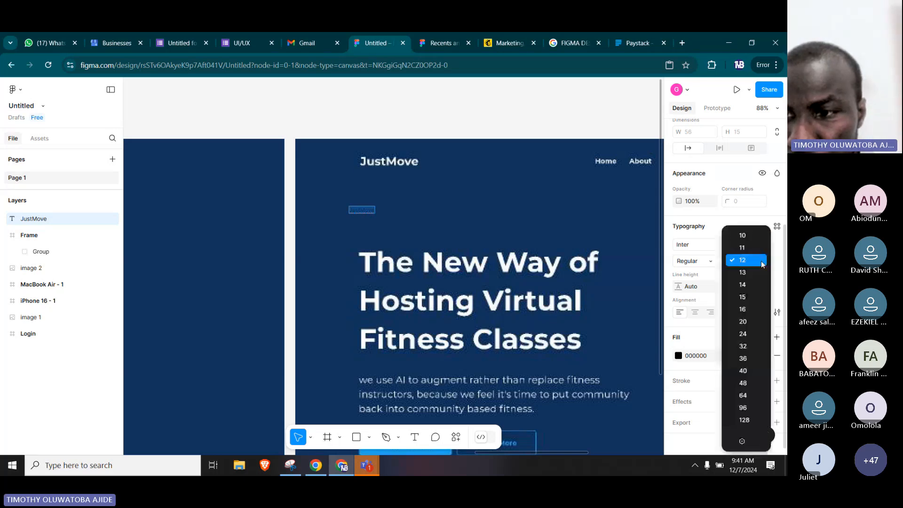
left_click(746, 335)
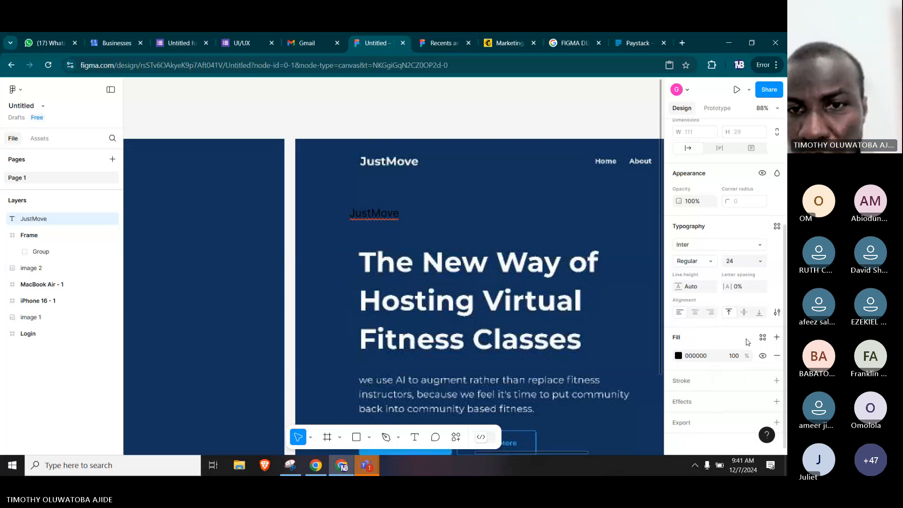
Change the new JustMove text's font to Montserrat in Bold weight.
double_click(363, 216)
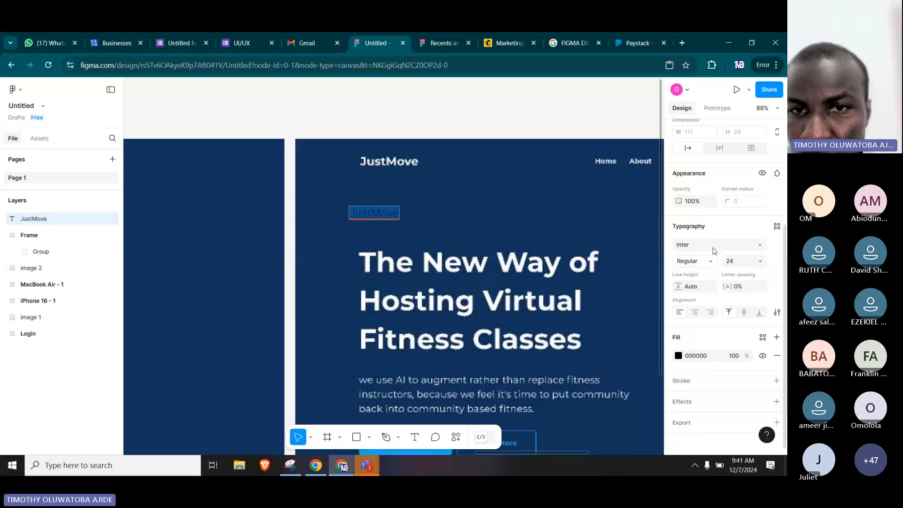
left_click(714, 251)
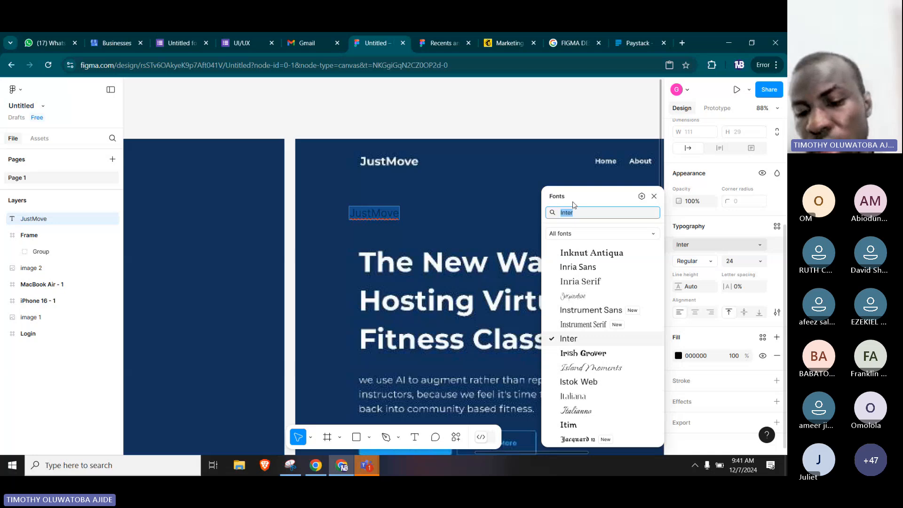
type("monts")
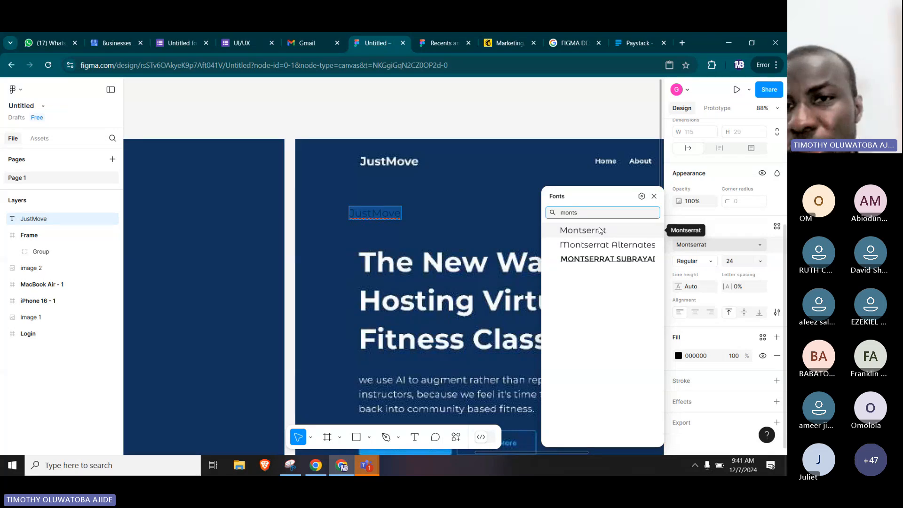
left_click(600, 231)
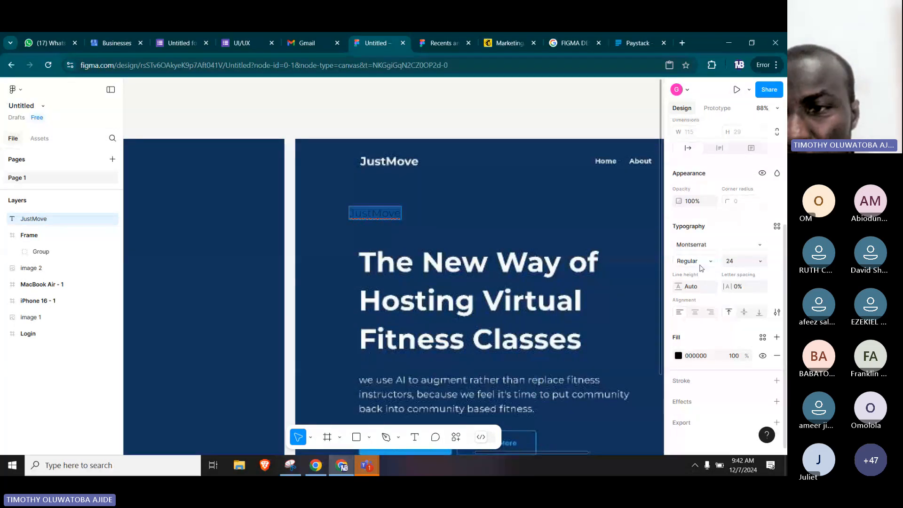
left_click(700, 263)
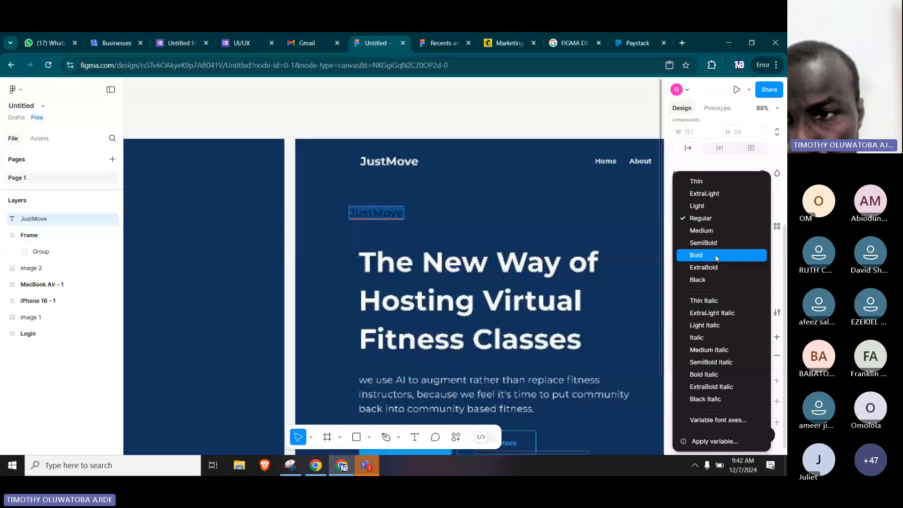
left_click(717, 258)
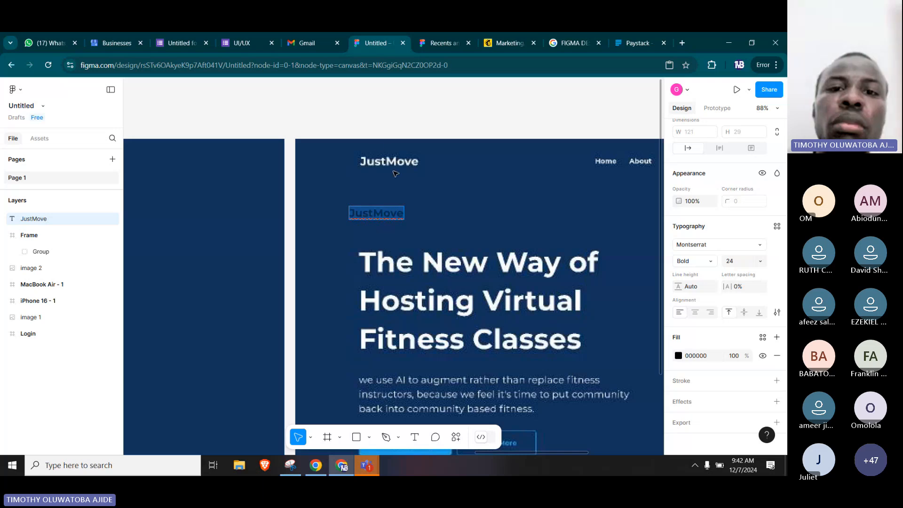
key("Escape")
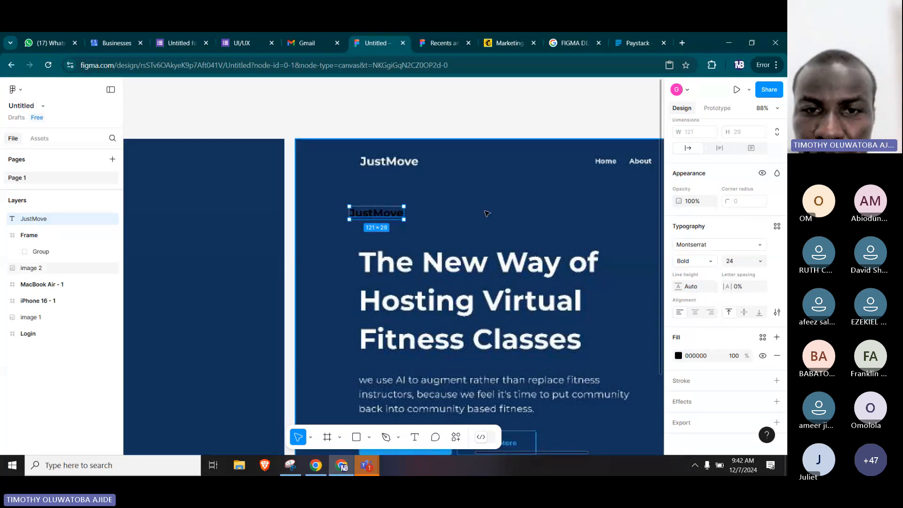
Duplicate the black JustMove text and place the copy to its right at about X 4201, Y -125.
left_click(459, 227)
left_click_drag(444, 225, 299, 208)
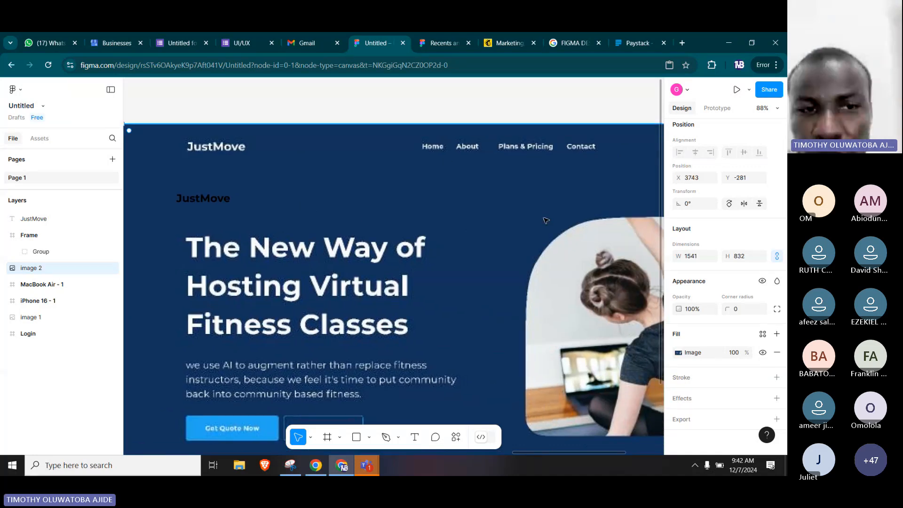
left_click(207, 205)
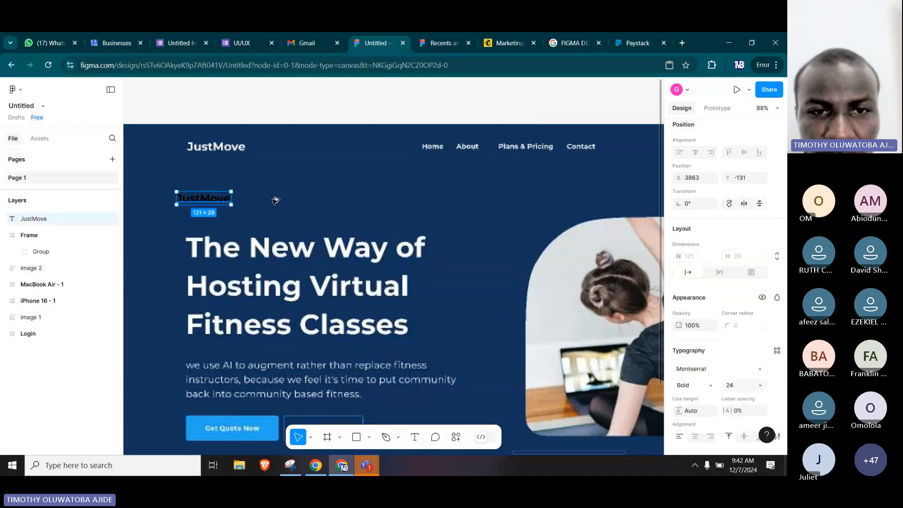
left_click_drag(207, 202, 365, 203)
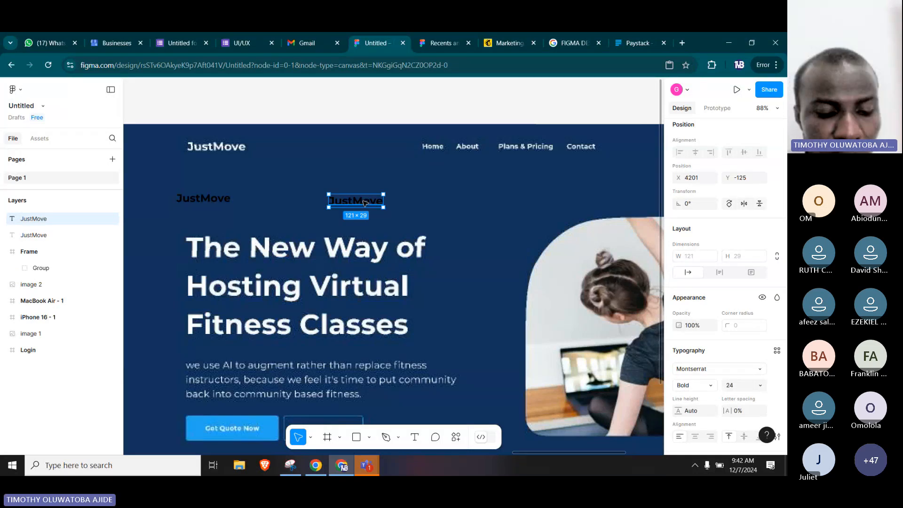
Move both black JustMove texts together into the upper-left area of the MacBook Air - 1 frame.
scroll(423, 216, "left", 5)
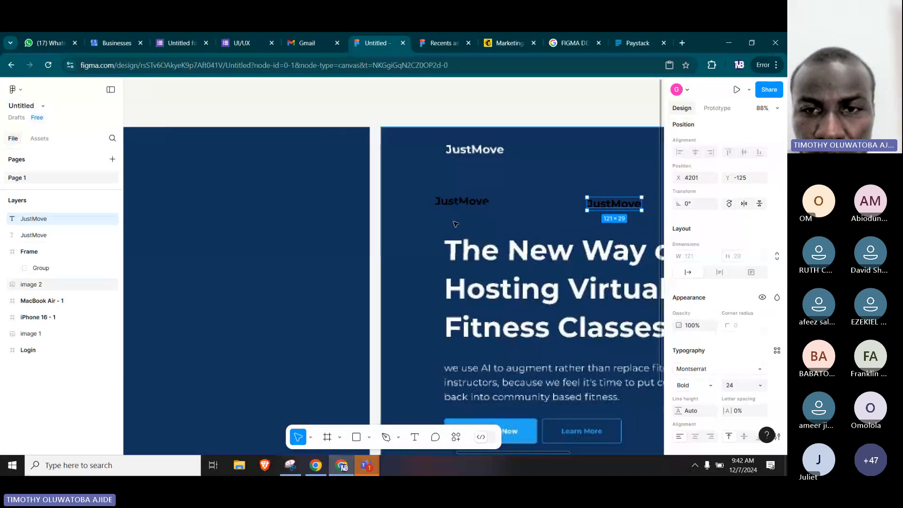
left_click(460, 201)
left_click(613, 203, "shift")
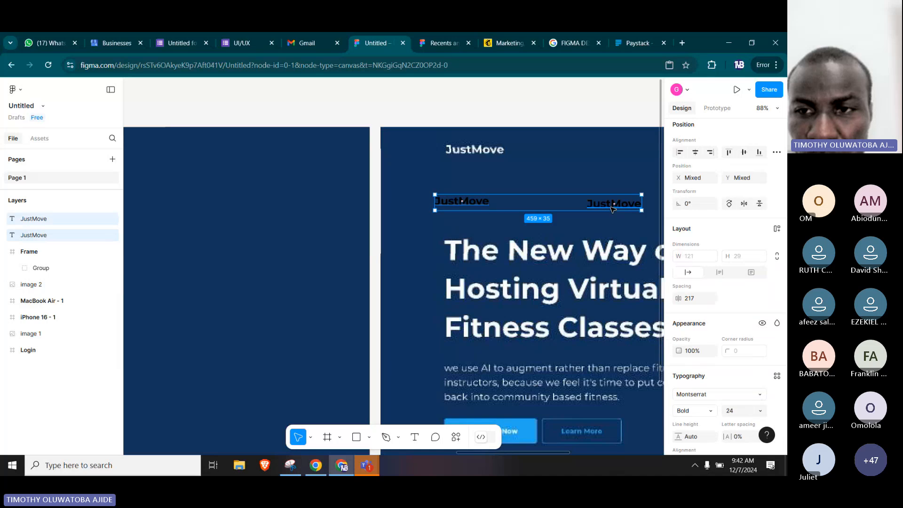
left_click_drag(613, 210, 251, 175)
left_click_drag(210, 228, 596, 240)
left_click_drag(498, 183, 259, 157)
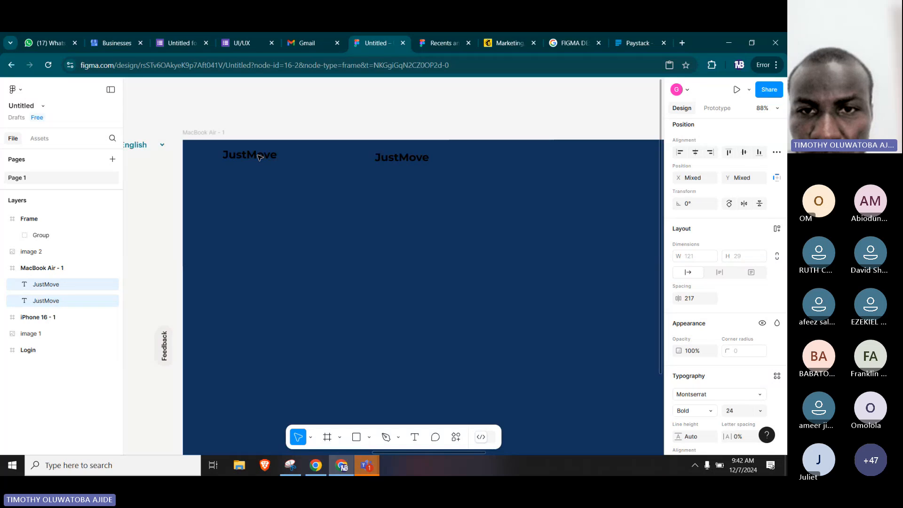
Change the fill of both JustMove texts in the MacBook Air - 1 frame to white.
scroll(679, 348, "down", 3)
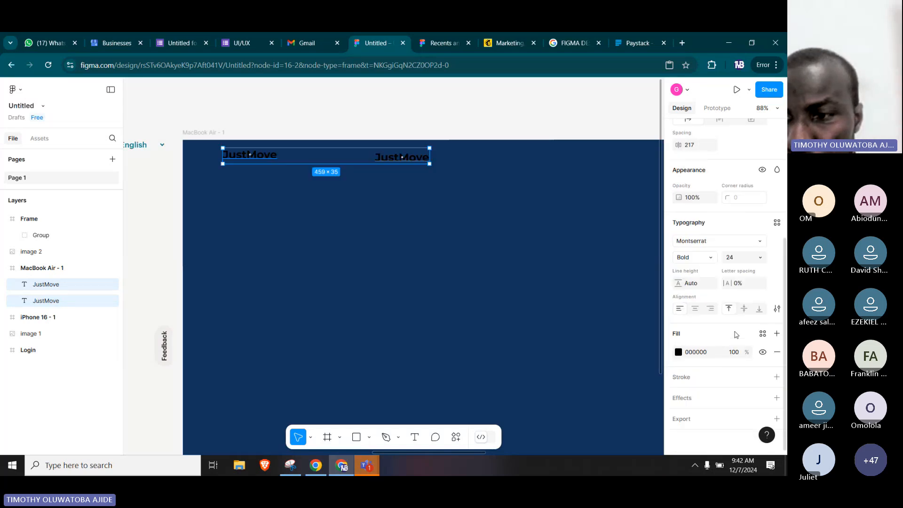
left_click(678, 353)
left_click(559, 225)
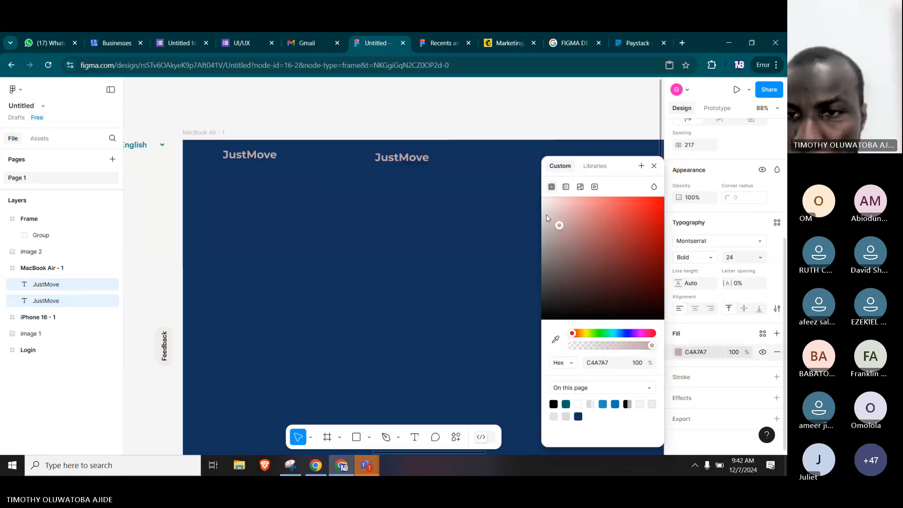
left_click(447, 238)
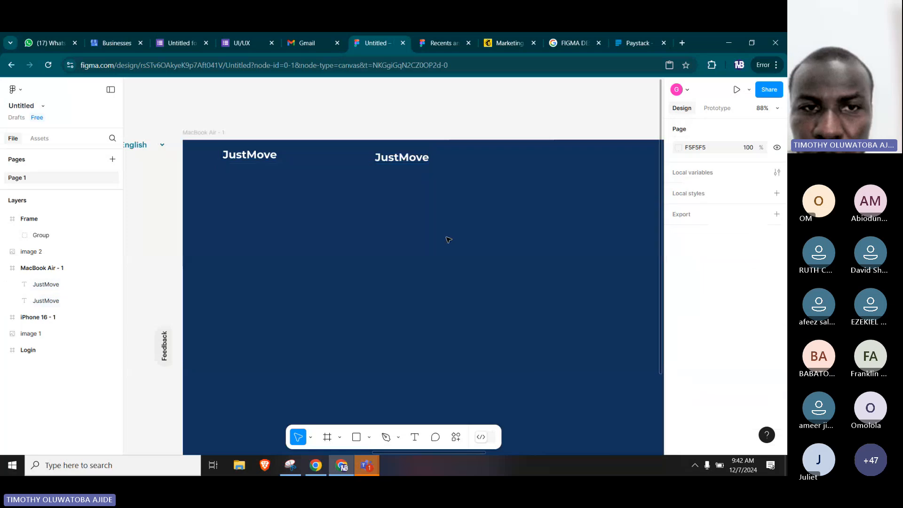
left_click_drag(298, 199, 329, 185)
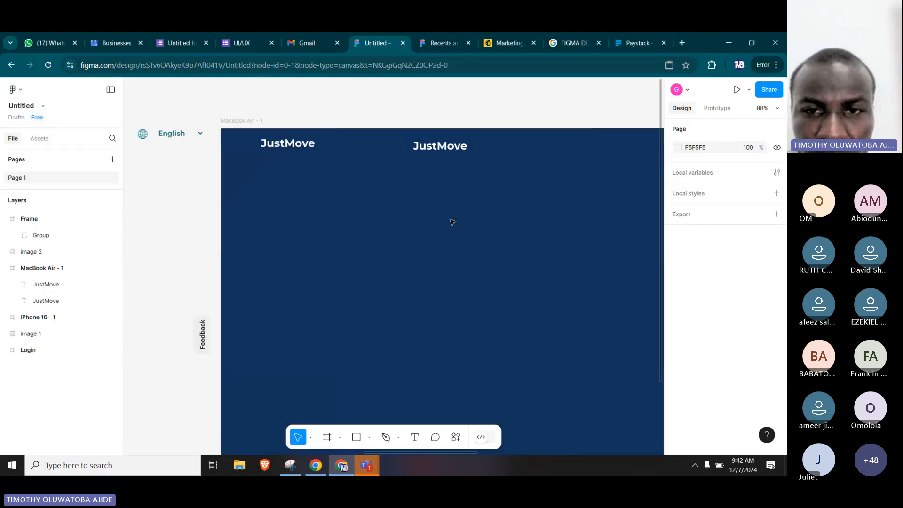
scroll(452, 207, "down", 5)
left_click_drag(532, 246, 281, 232)
left_click_drag(468, 222, 369, 222)
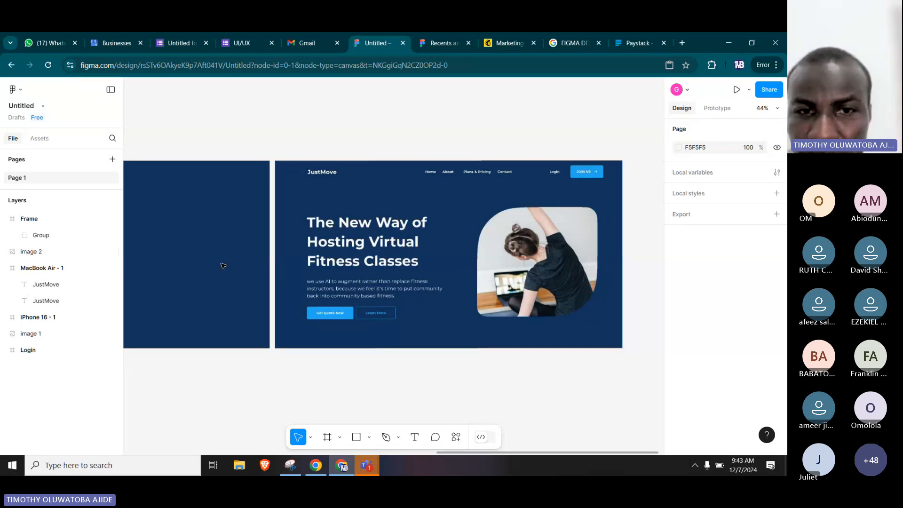
left_click_drag(258, 264, 543, 267)
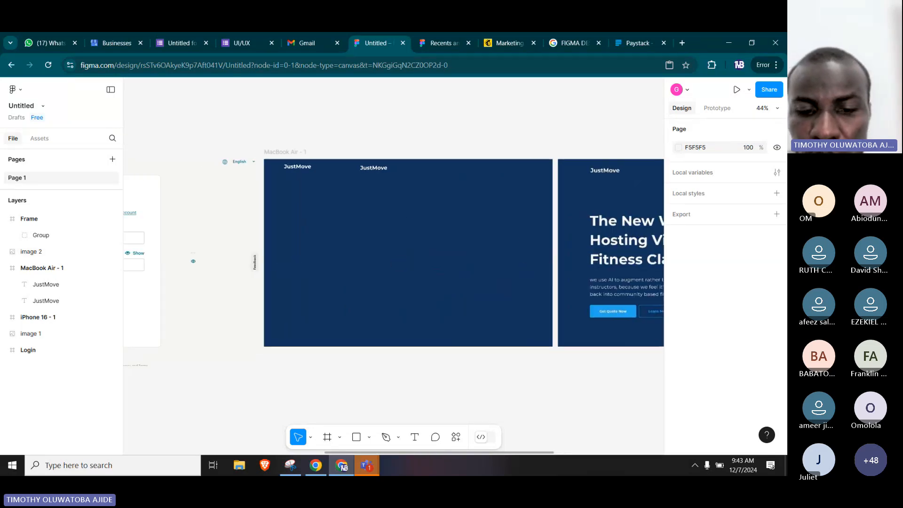
Draw an 89 × 832 margin rectangle along the MacBook Air - 1 frame's left edge and duplicate it against the right edge at X 1191.
left_click(356, 437)
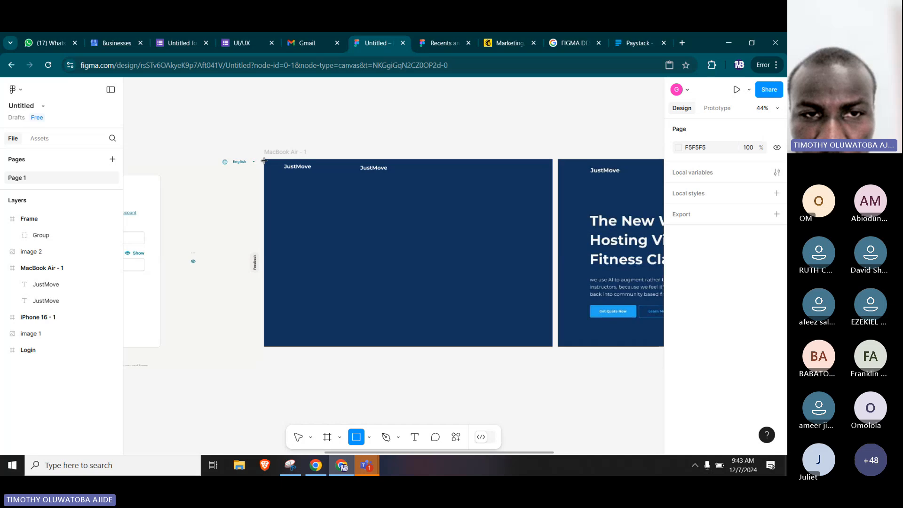
mouse_move(265, 161)
left_mouse_down()
mouse_move(271, 357)
mouse_move(270, 328)
mouse_move(270, 346)
left_mouse_up()
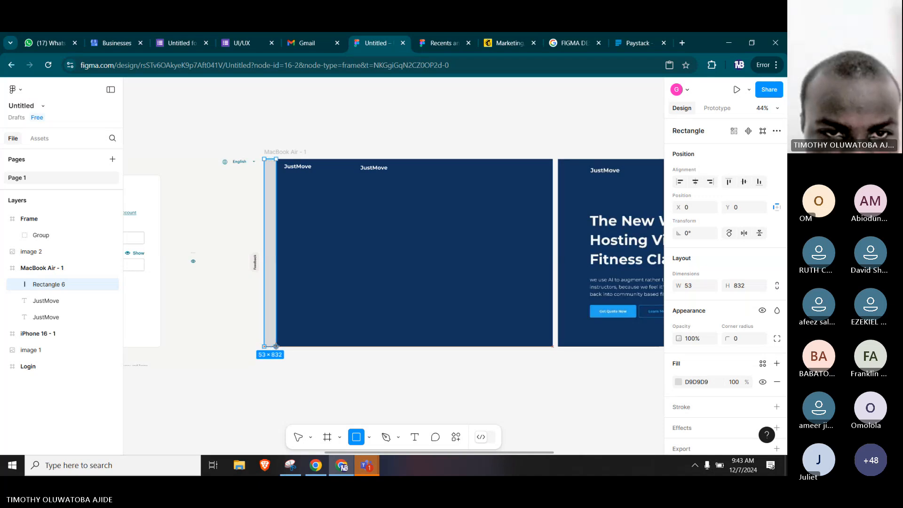
left_click_drag(276, 346, 283, 345)
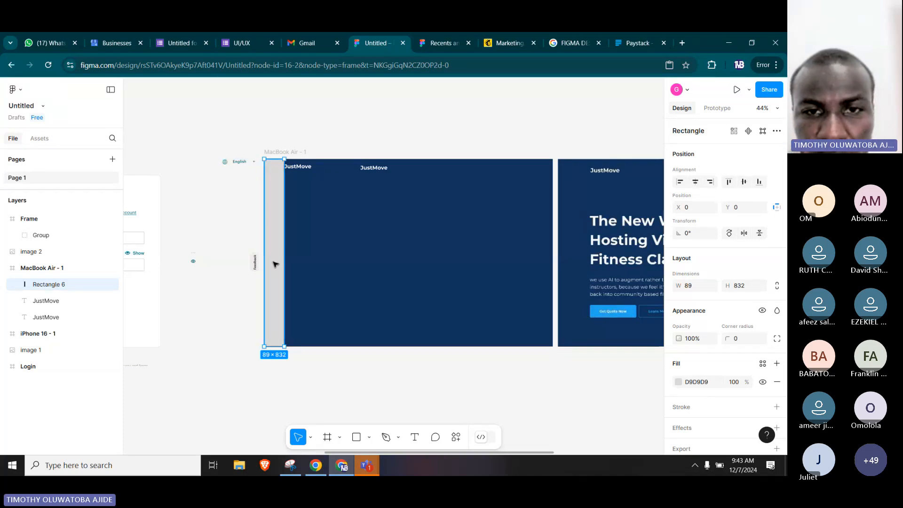
left_click_drag(275, 264, 541, 263)
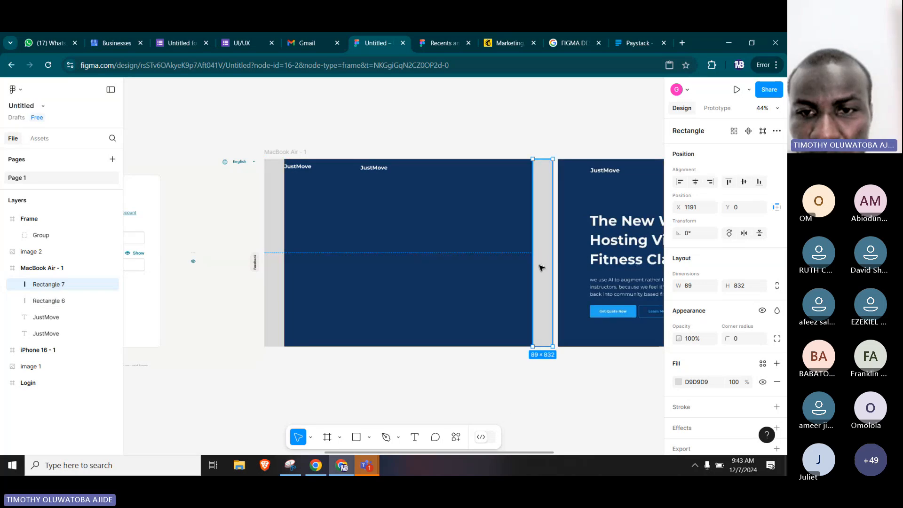
left_click(550, 388)
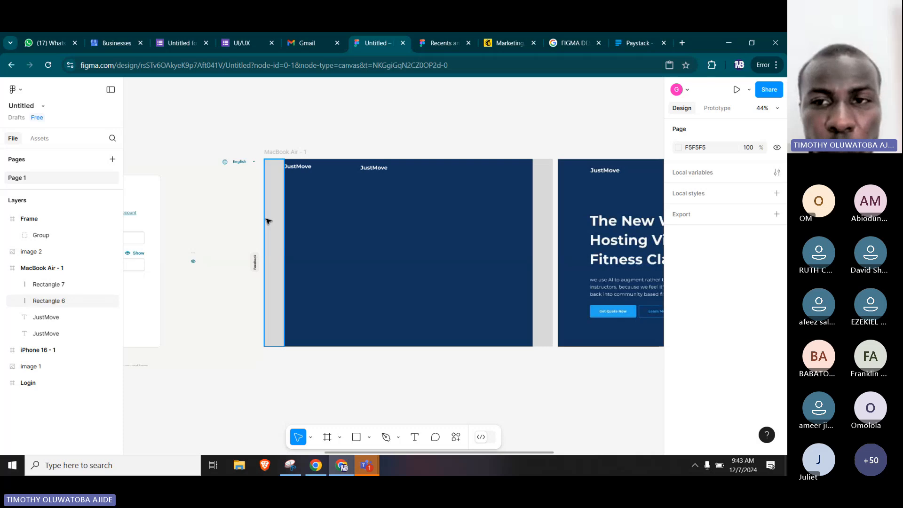
Move the left JustMove text slightly down in the frame, keeping it flush with the inner edge of the left margin rectangle.
scroll(301, 145, "up", 2)
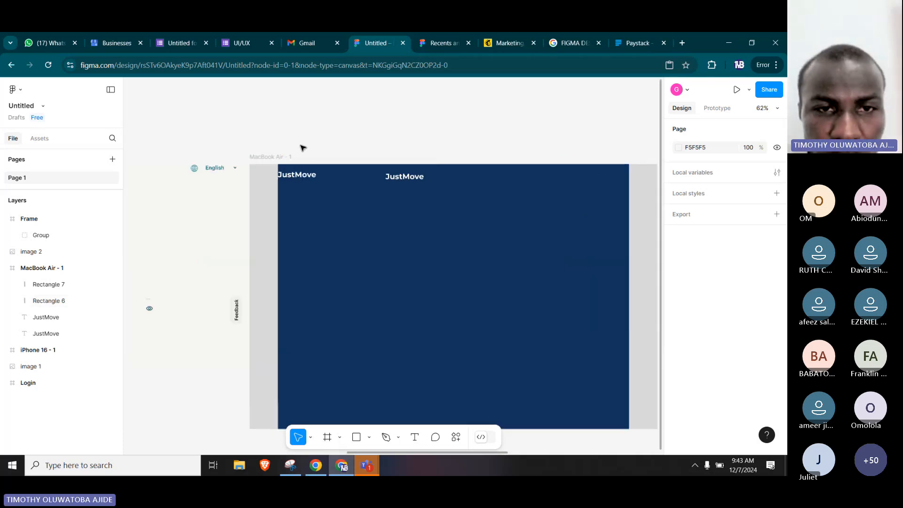
scroll(306, 177, "up", 3)
left_click(301, 178)
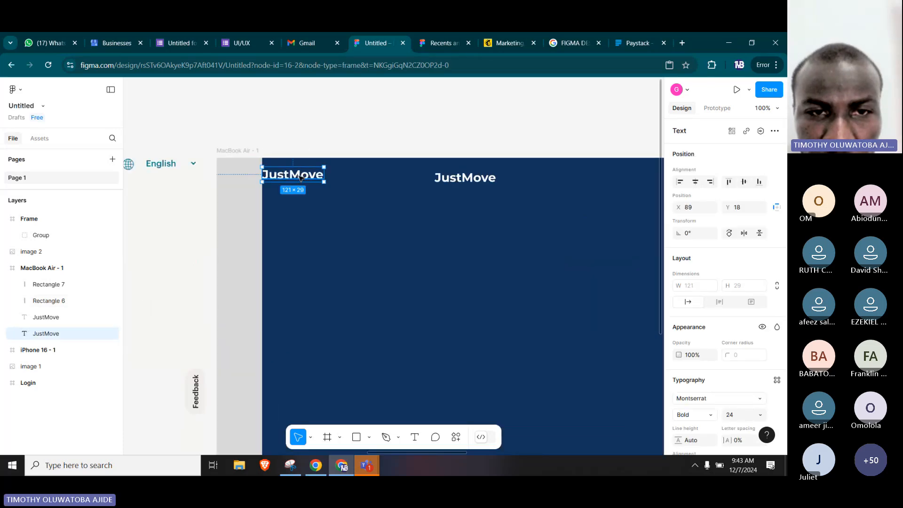
left_click_drag(300, 176, 300, 184)
Replace the second JustMove text with the navigation label "Home", following the reference design beside the frame.
left_click(468, 178)
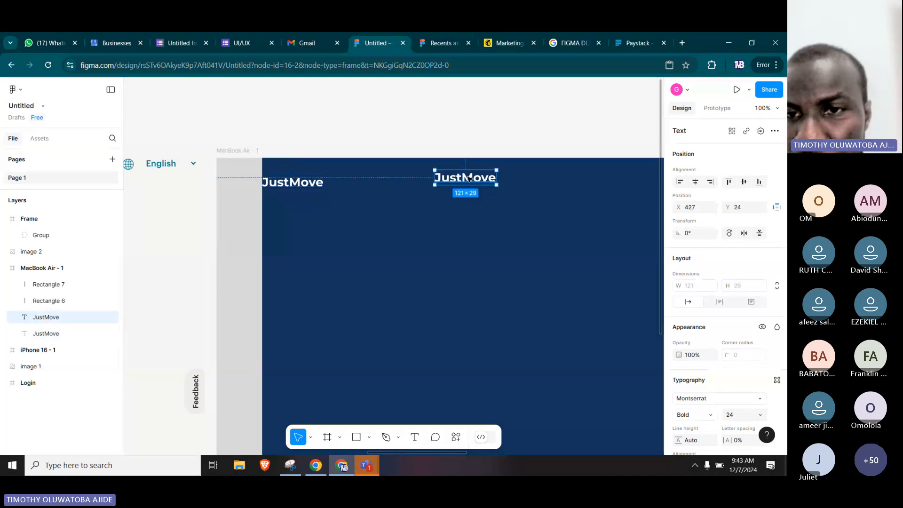
left_click_drag(591, 232, 191, 232)
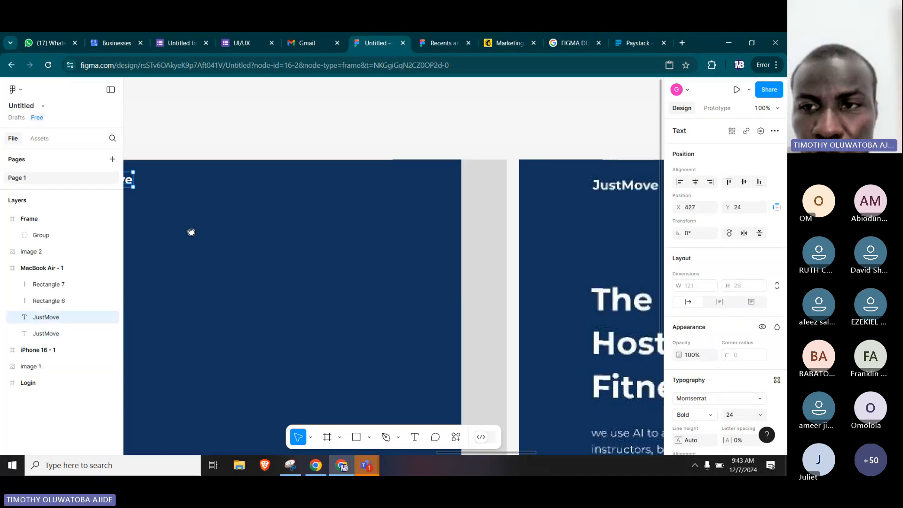
left_click_drag(504, 193, 318, 209)
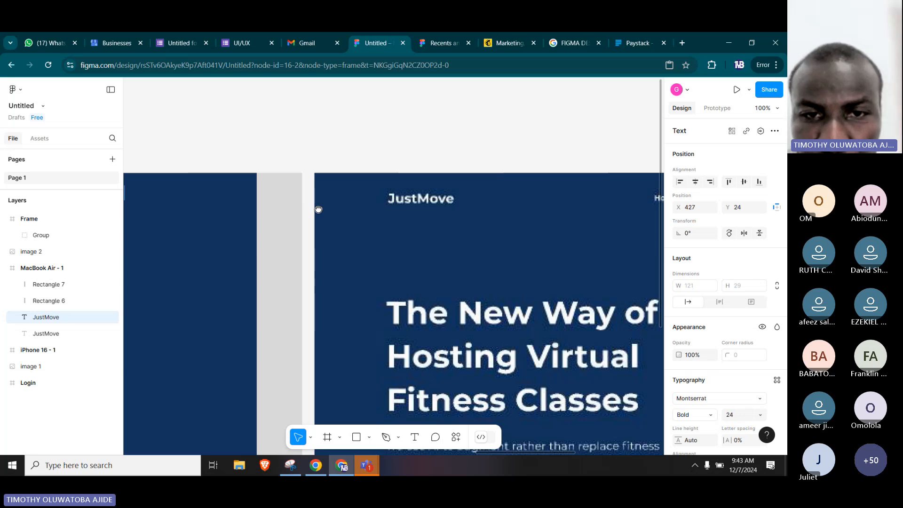
left_click_drag(640, 238, 530, 249)
left_click_drag(153, 257, 649, 247)
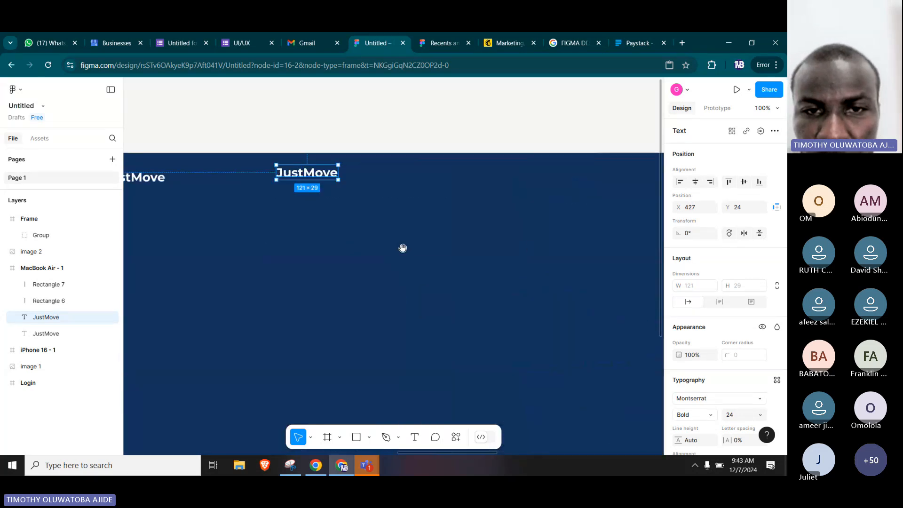
left_click_drag(402, 248, 450, 241)
double_click(365, 168)
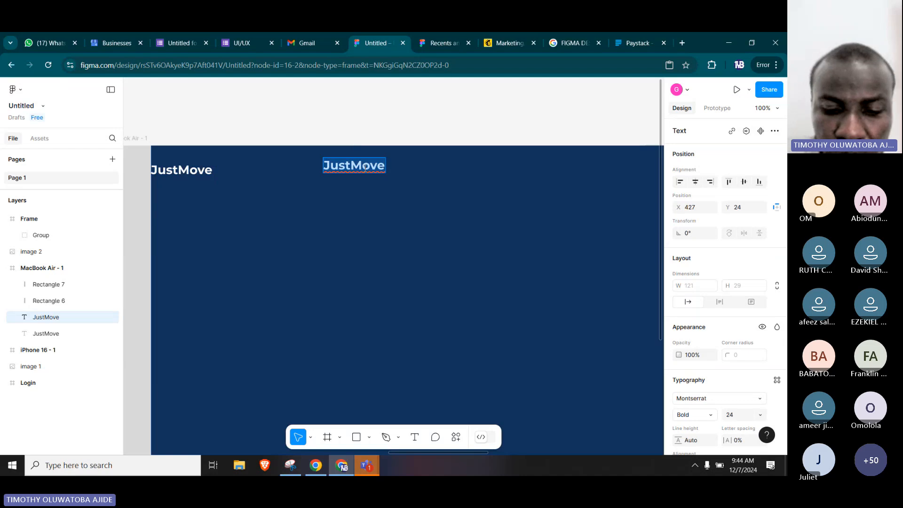
type("Home")
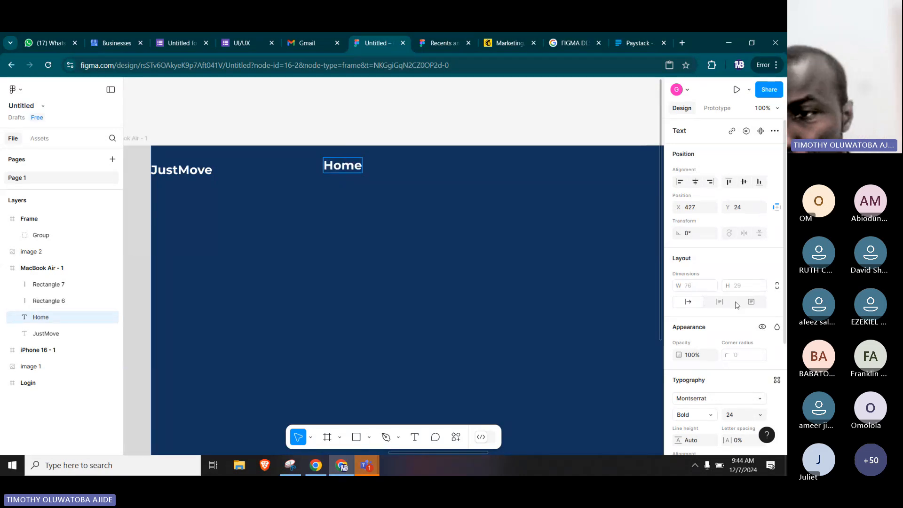
Change the Home text's font weight to Regular.
key("ctrl+a")
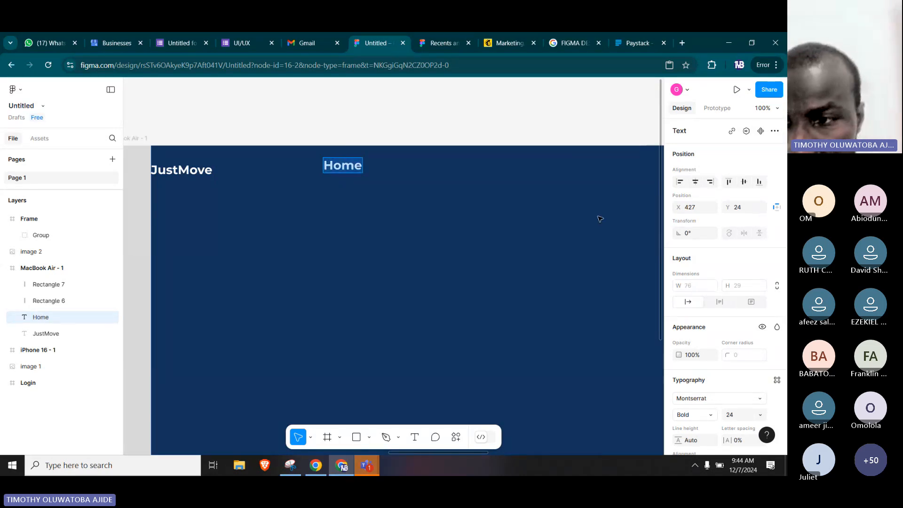
scroll(703, 301, "down", 3)
left_click(700, 311)
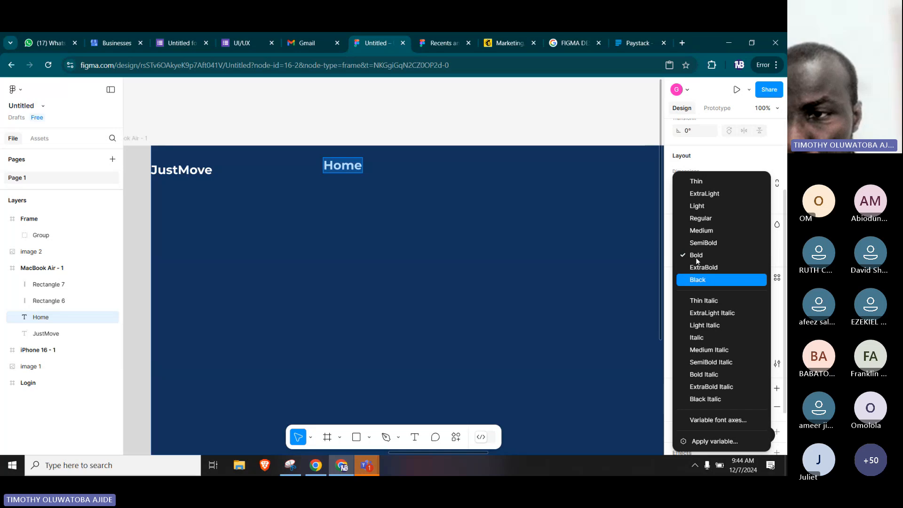
left_click(706, 221)
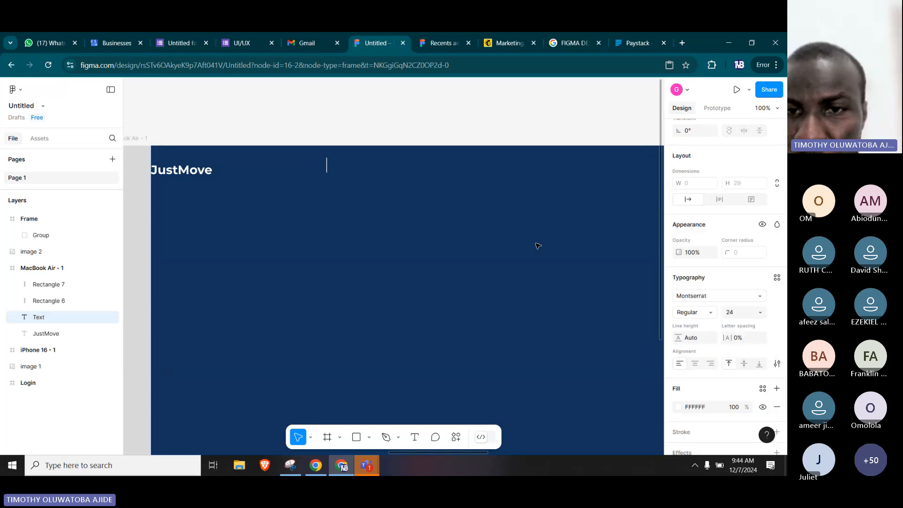
left_click(483, 111)
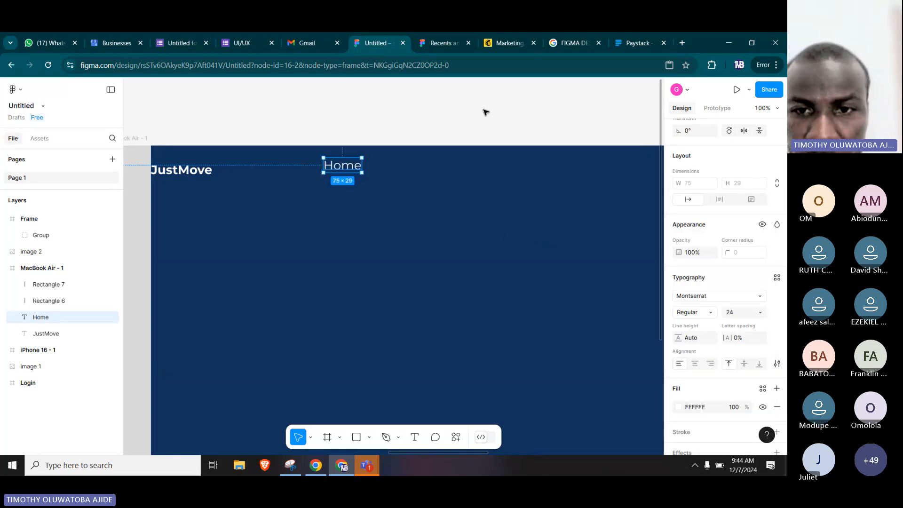
Compare the Home text with the reference navigation and set its font weight to Medium.
left_click_drag(516, 230, 278, 250)
left_click_drag(572, 253, 345, 219)
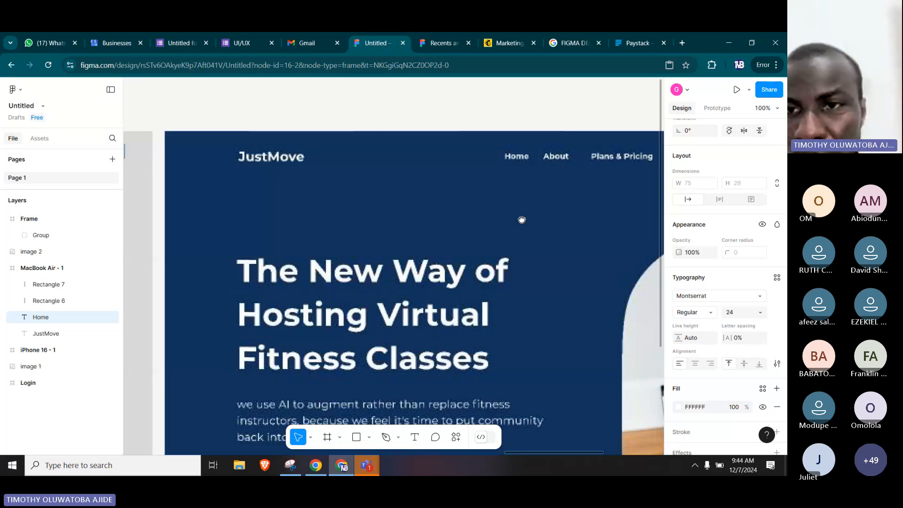
left_click_drag(522, 220, 659, 225)
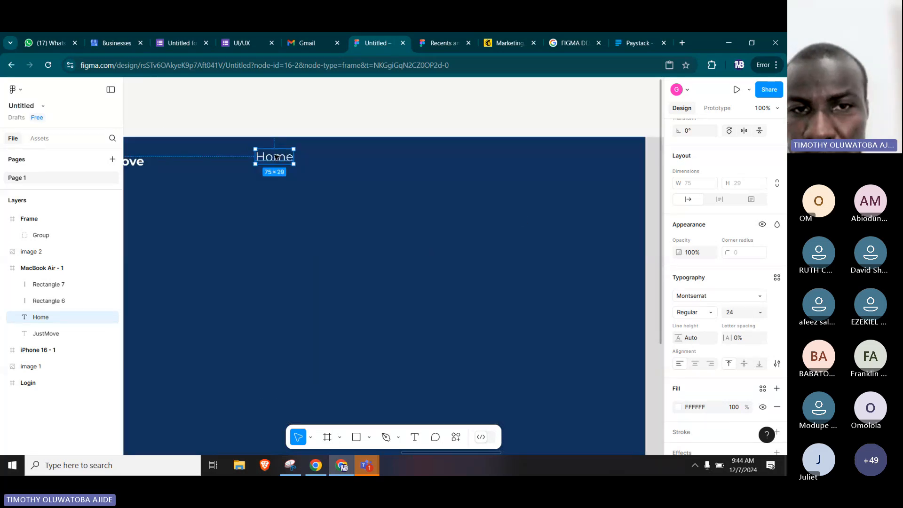
double_click(274, 157)
left_click(699, 312)
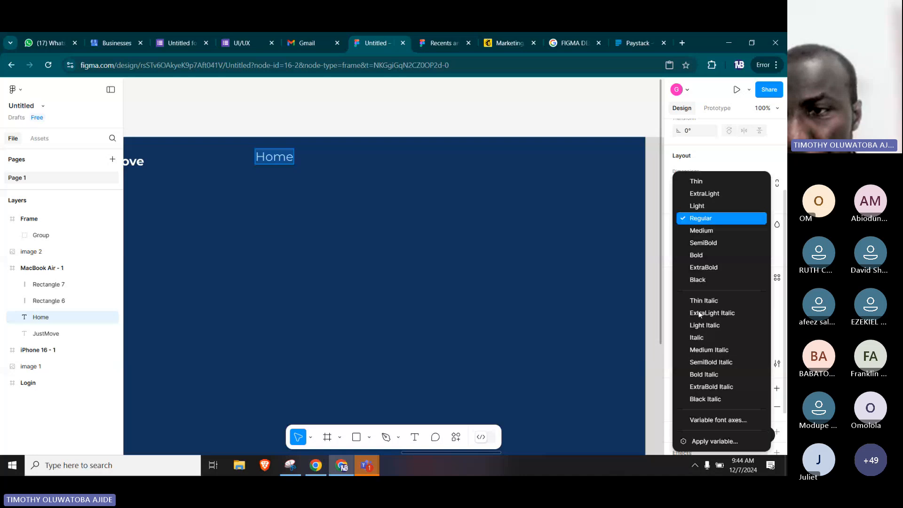
left_click(704, 232)
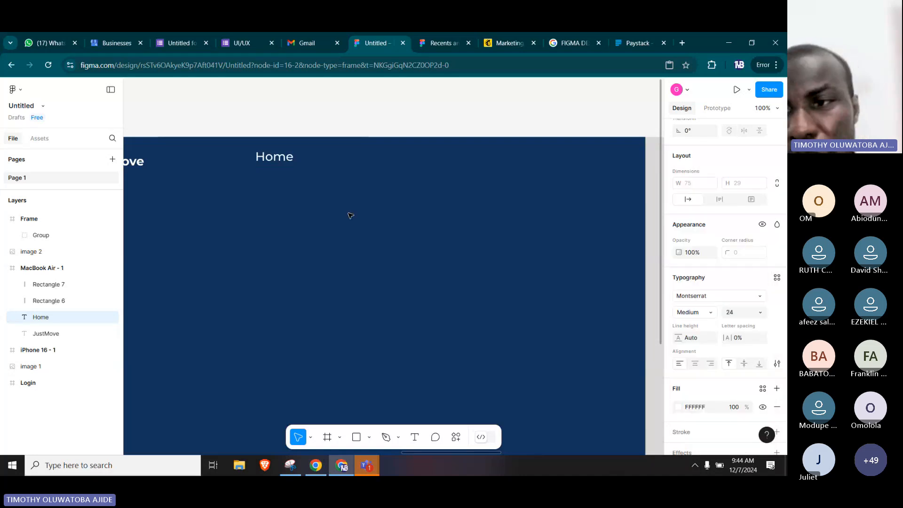
key("Escape")
Set the Home text's font size to 16.
left_click_drag(303, 199, 409, 254)
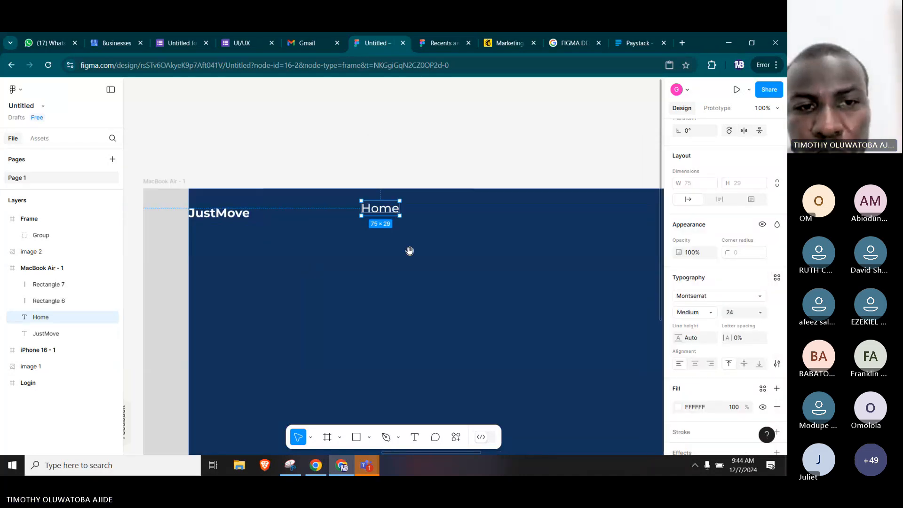
left_click(761, 313)
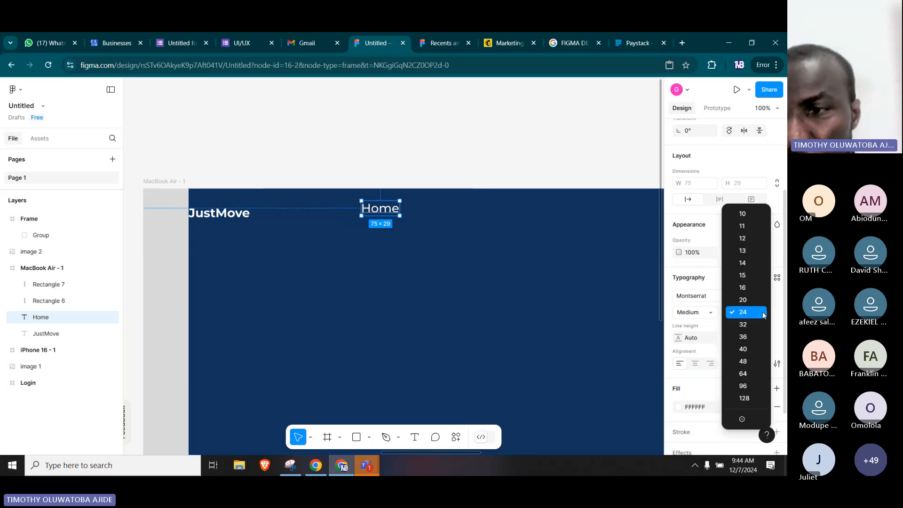
left_click(753, 285)
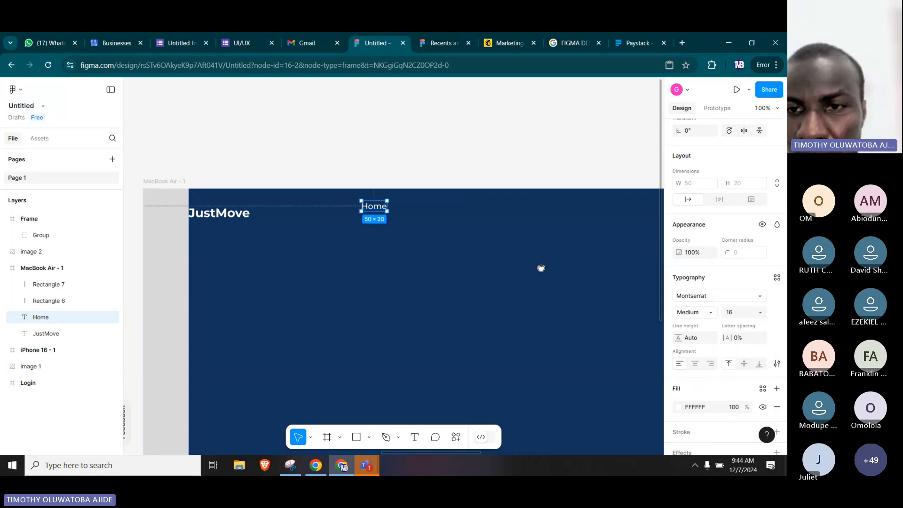
Move the Home text level with the vertical centre of the JustMove text, at about X 444, Y 37.
scroll(540, 268, "right", 10)
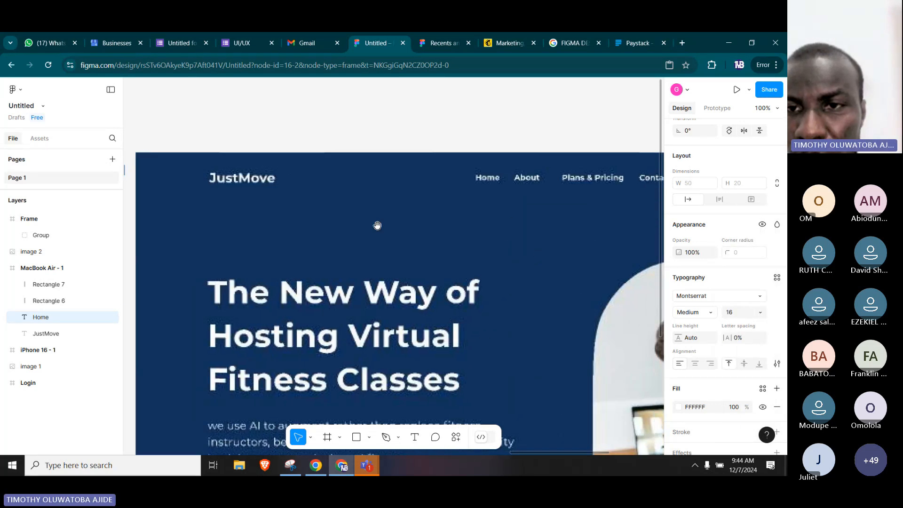
scroll(377, 225, "left", 15)
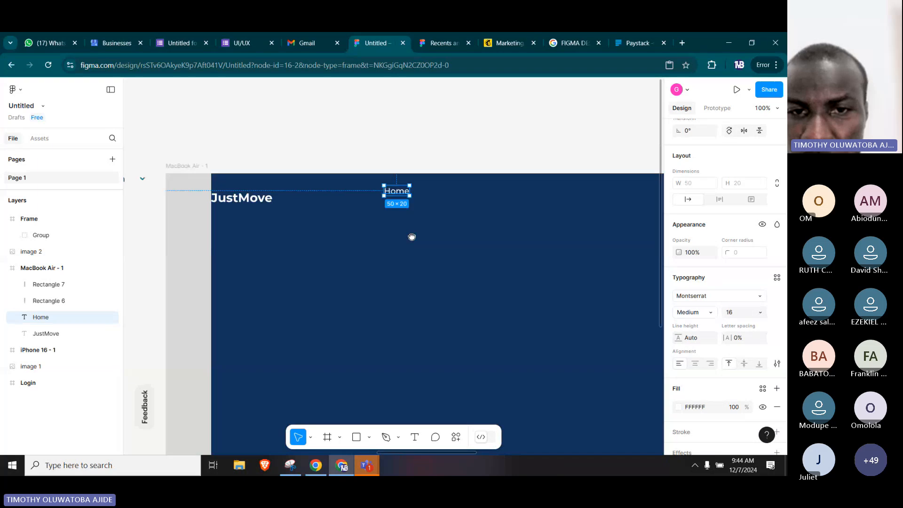
mouse_move(396, 192)
left_mouse_down()
mouse_move(403, 209)
mouse_move(410, 203)
left_mouse_up()
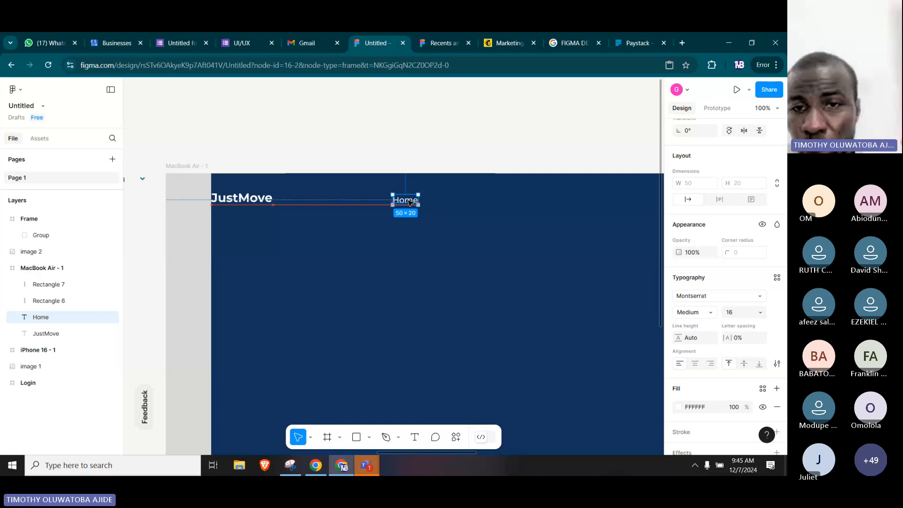
left_click_drag(409, 202, 410, 200)
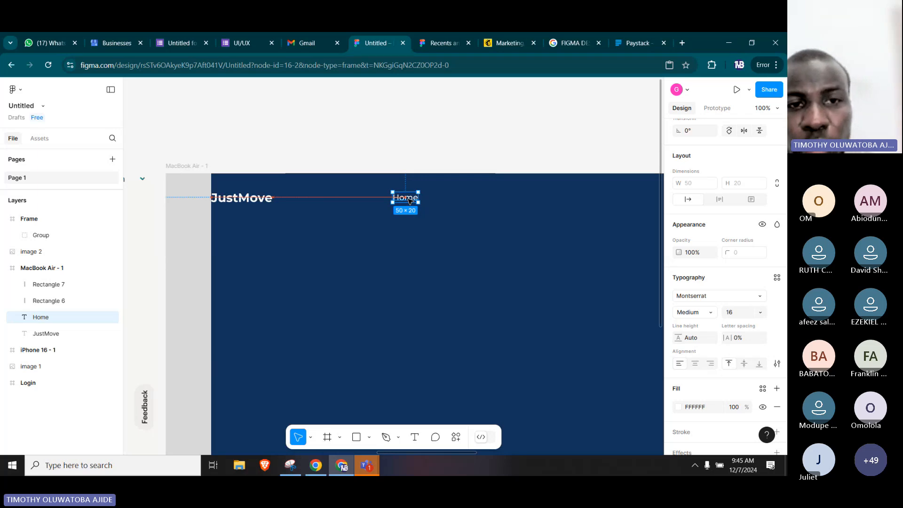
left_click_drag(409, 199, 409, 202)
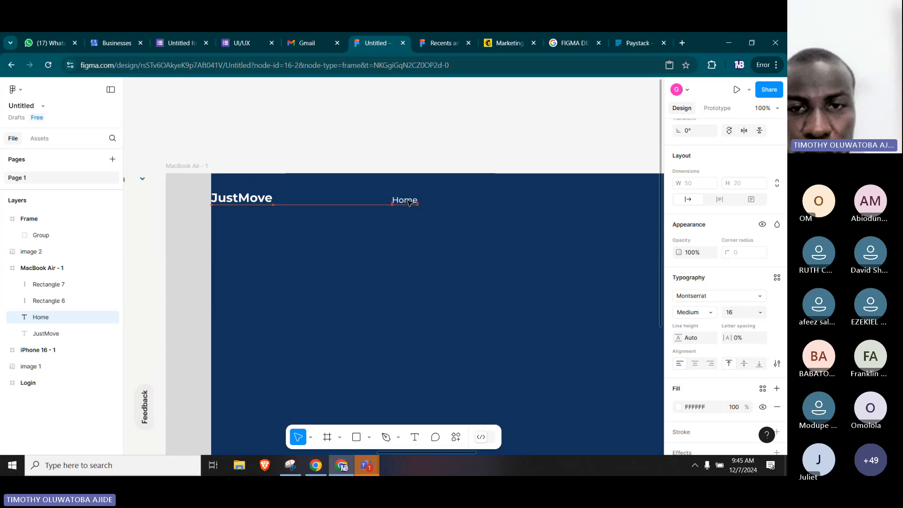
left_click(454, 210)
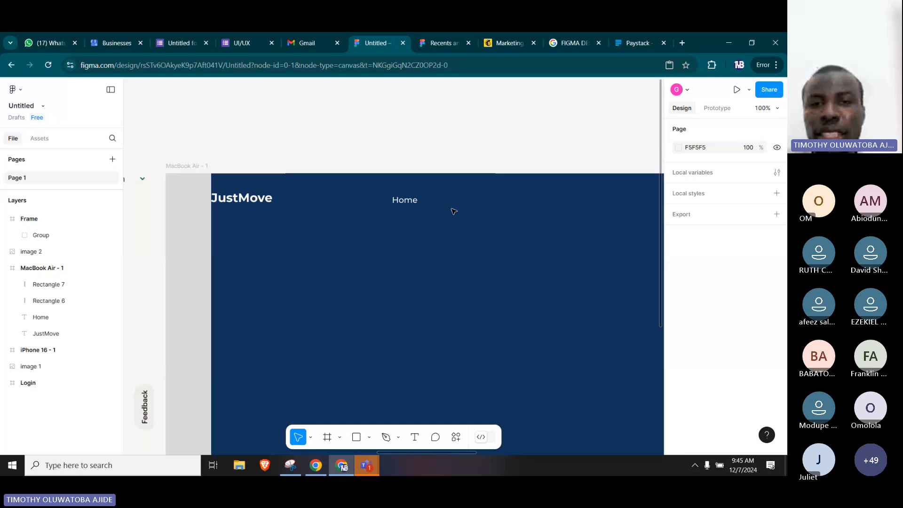
left_click(410, 204)
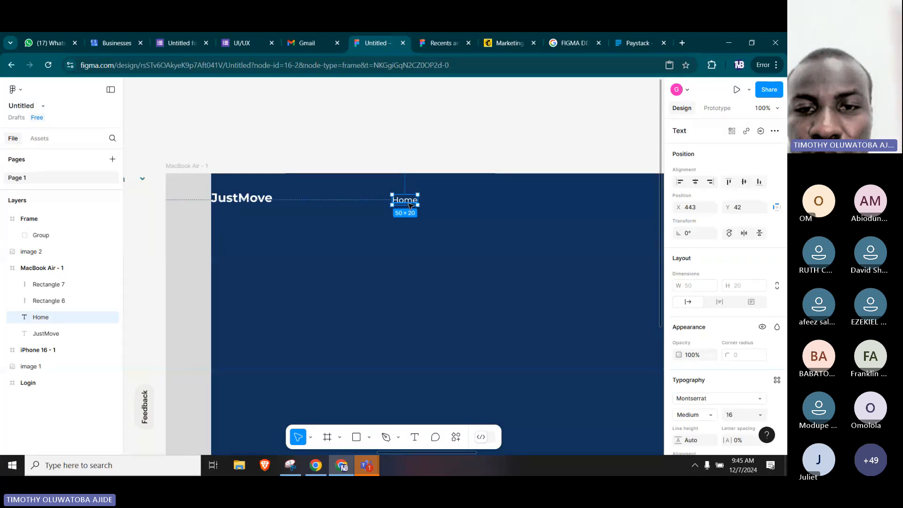
left_click_drag(410, 203, 410, 200)
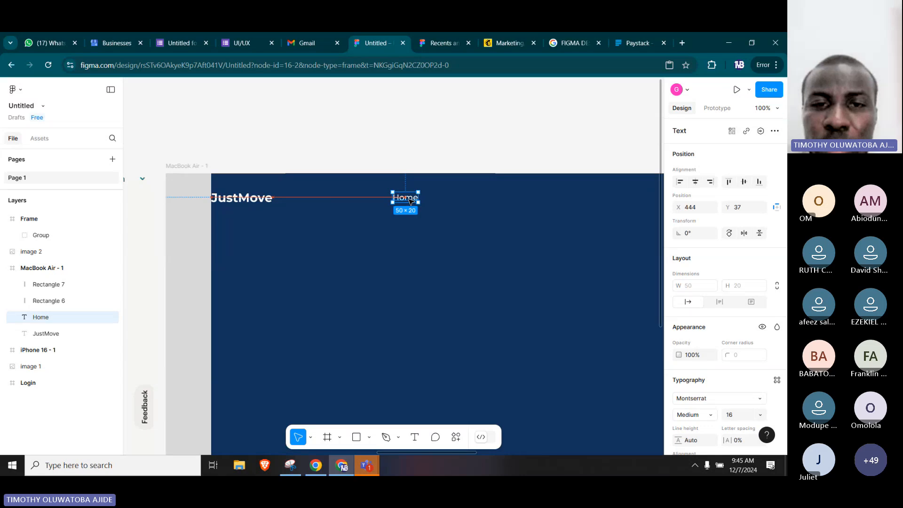
Place the Home text directly beside the end of the JustMove text and fine-tune its height to X 210, Y 40.
left_click_drag(409, 201, 289, 203)
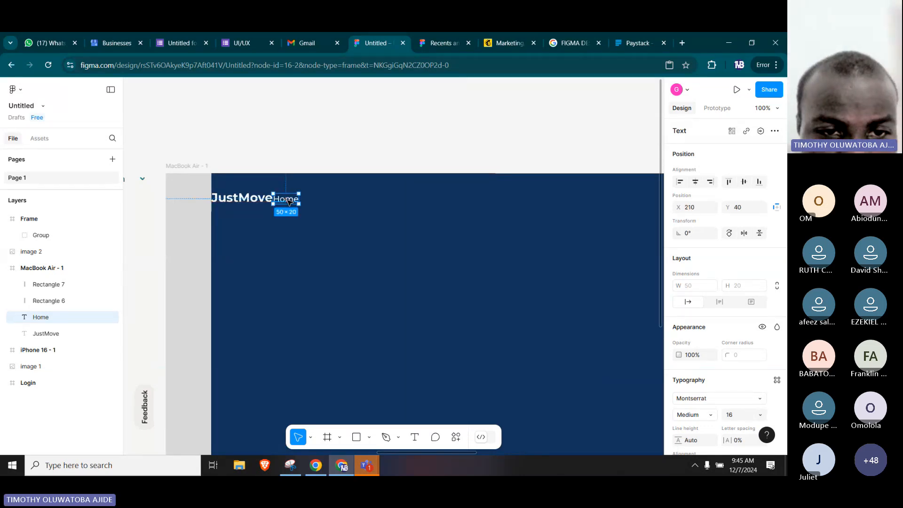
key("Up")
key("Up")
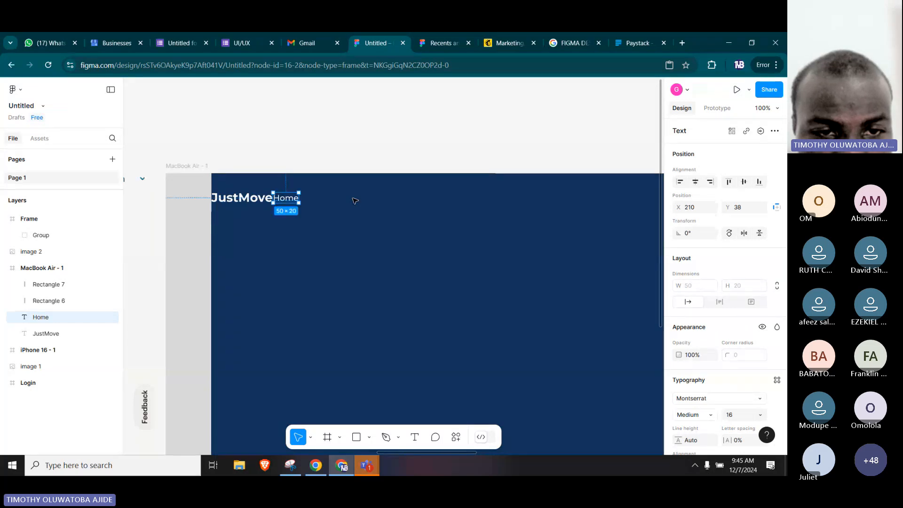
key("Down")
key("Down")
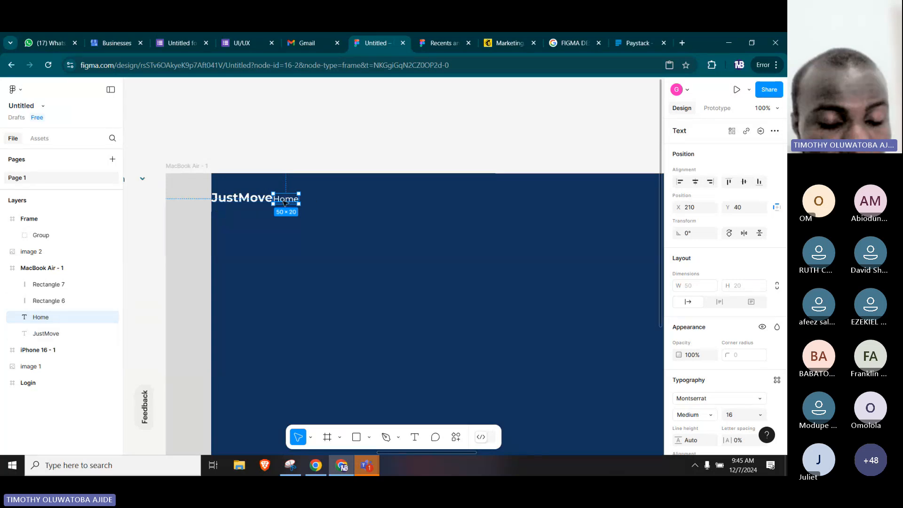
Move the Home text away from JustMove to X 474 and nudge it vertically until it sits at Y 40.
left_click_drag(287, 203, 422, 205)
key("Down")
key("Down")
key("Down")
key("Down")
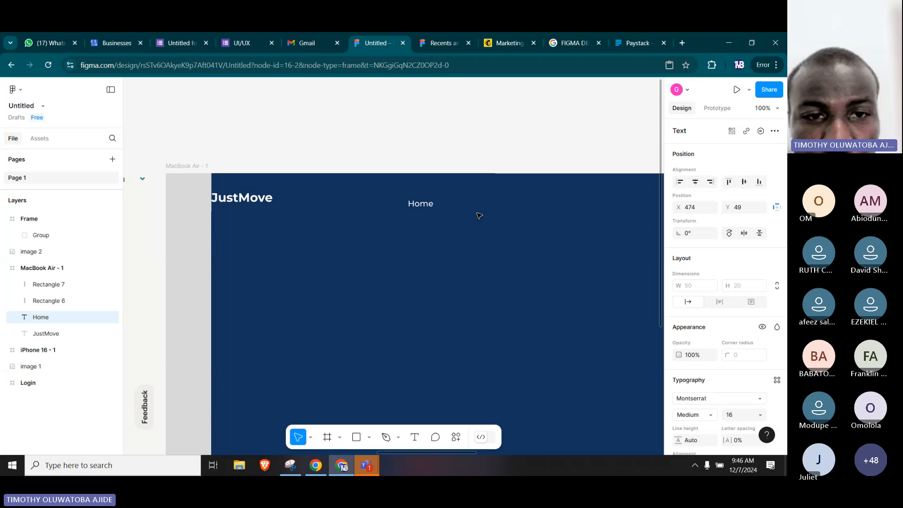
key("Down")
key("Down")
key("Down")
key("Down")
key("Down")
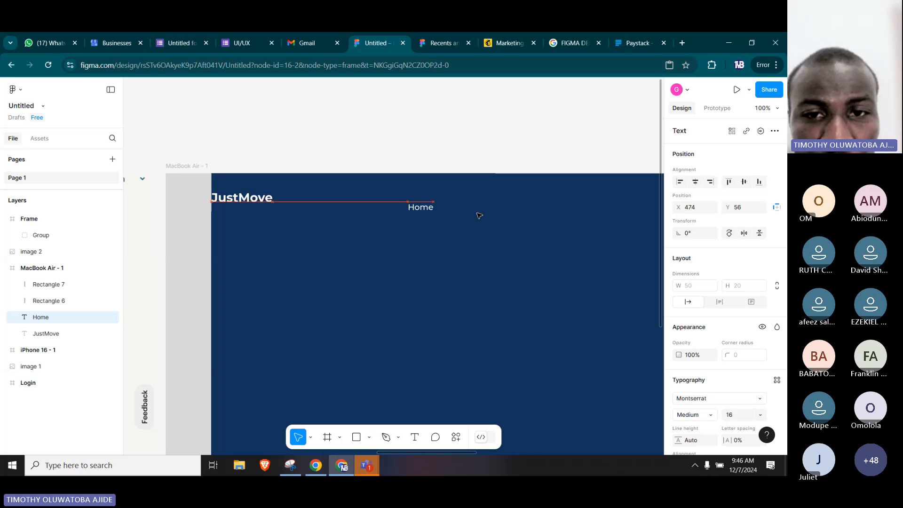
key("shift+Up")
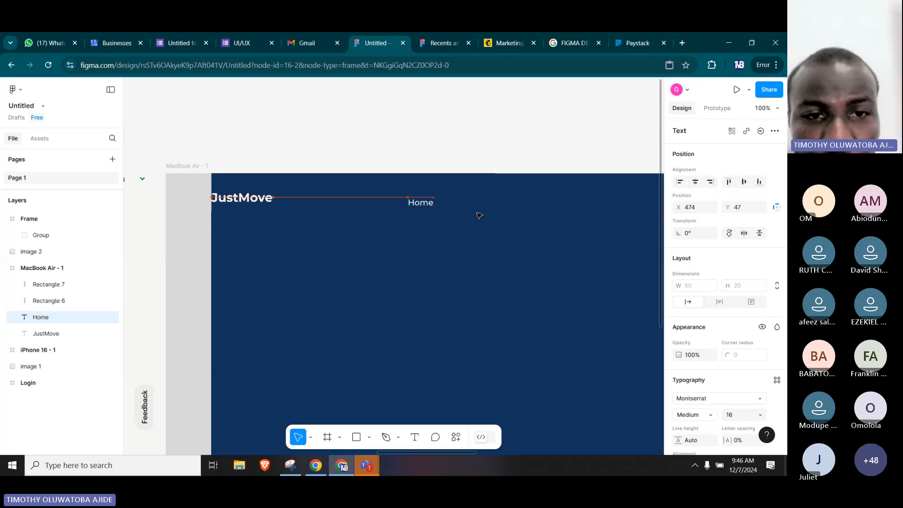
key("Up")
key("Up")
key("Down")
key("Down")
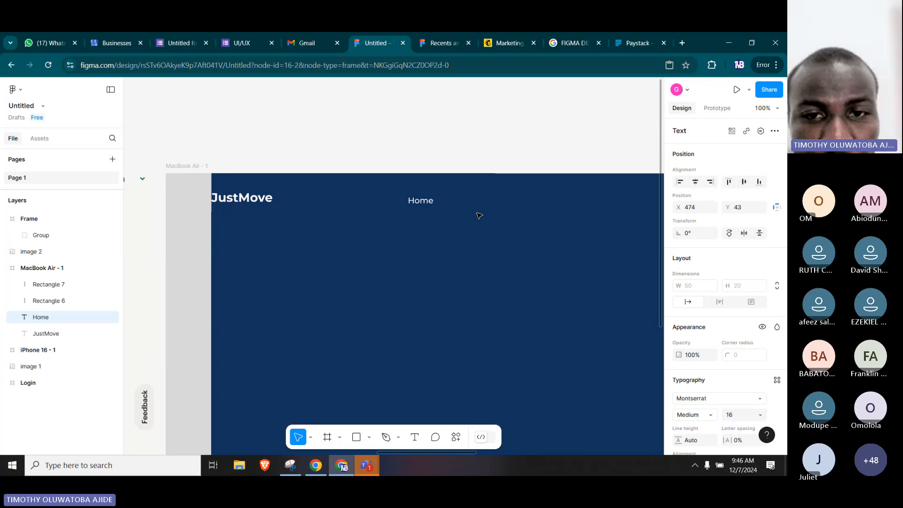
key("Up")
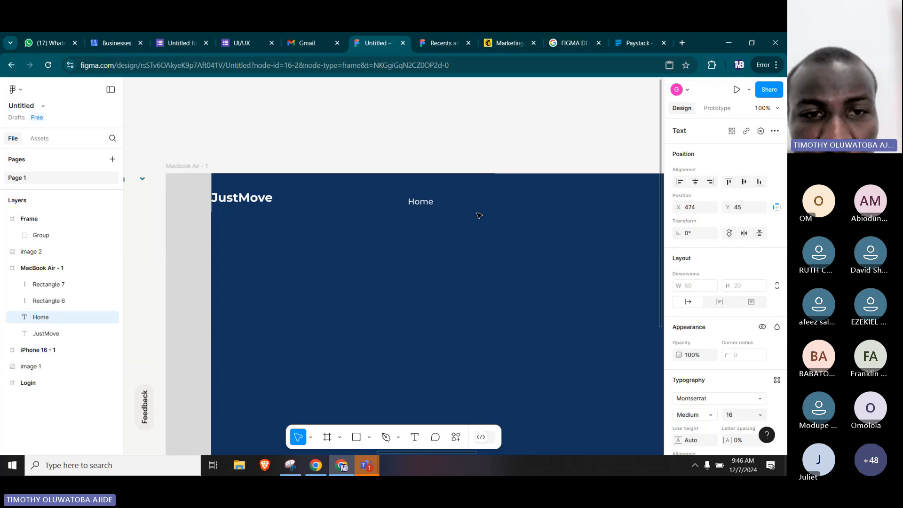
key("Down")
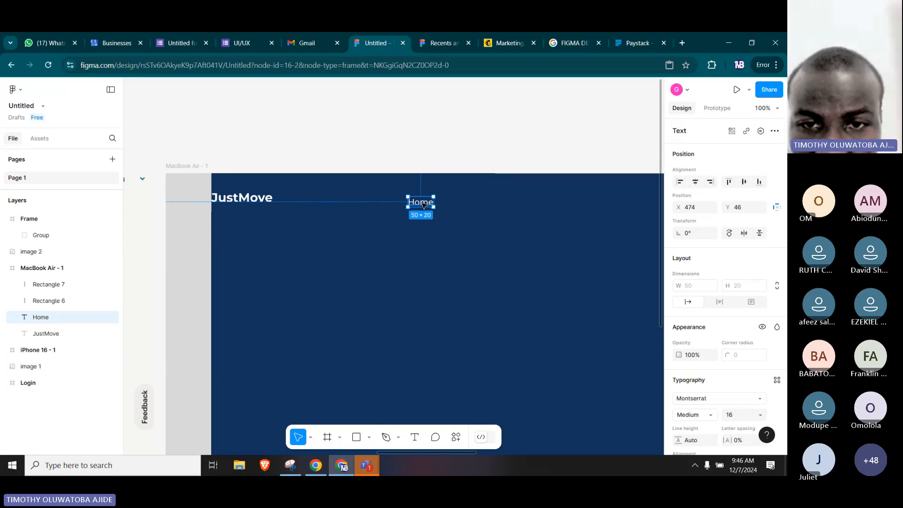
key("Up")
key("Up")
key("Up")
key("Up")
key("Up")
key("Up")
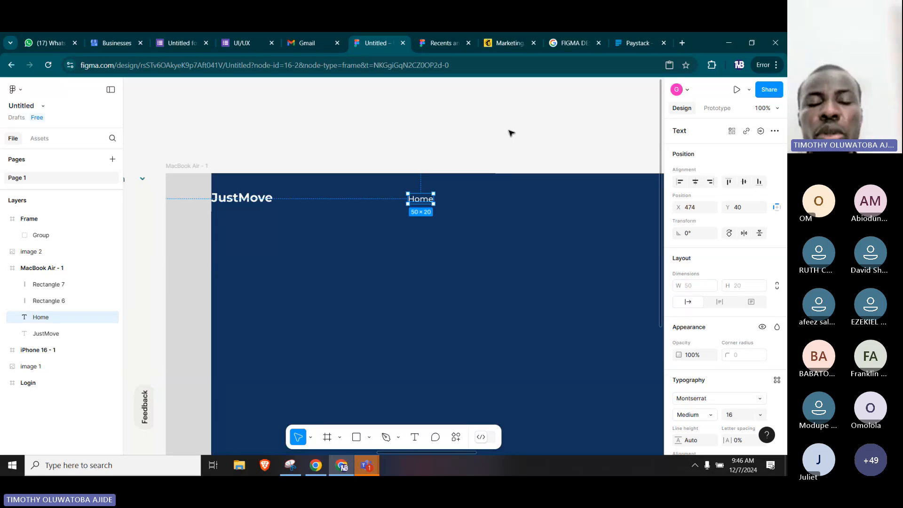
Duplicate the Home text, using the reference navigation as a spacing guide, and place the copy level with the original at X 578, Y 40.
left_click_drag(527, 221, 334, 220)
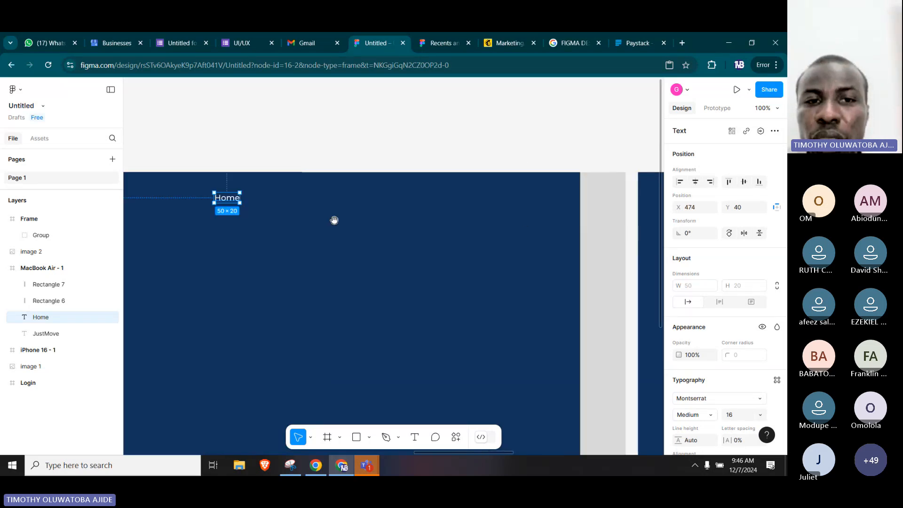
scroll(334, 220, "right", 8)
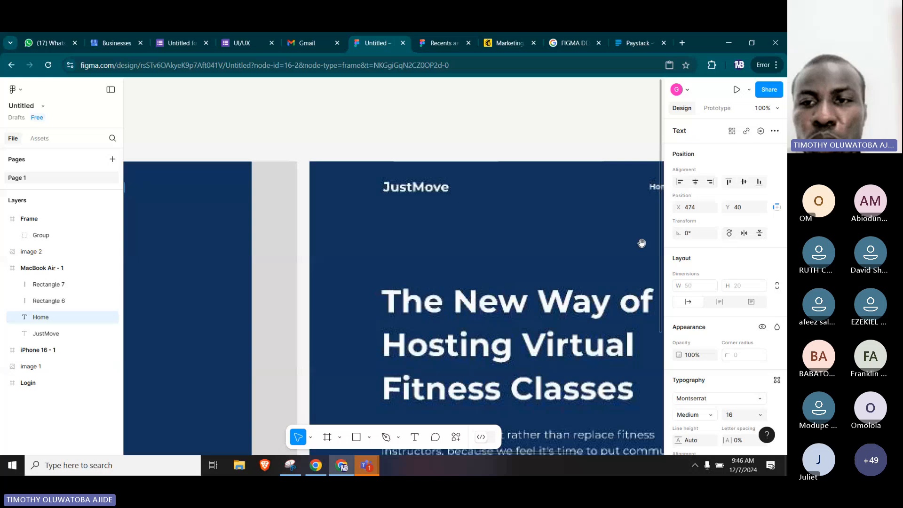
left_click_drag(642, 243, 265, 221)
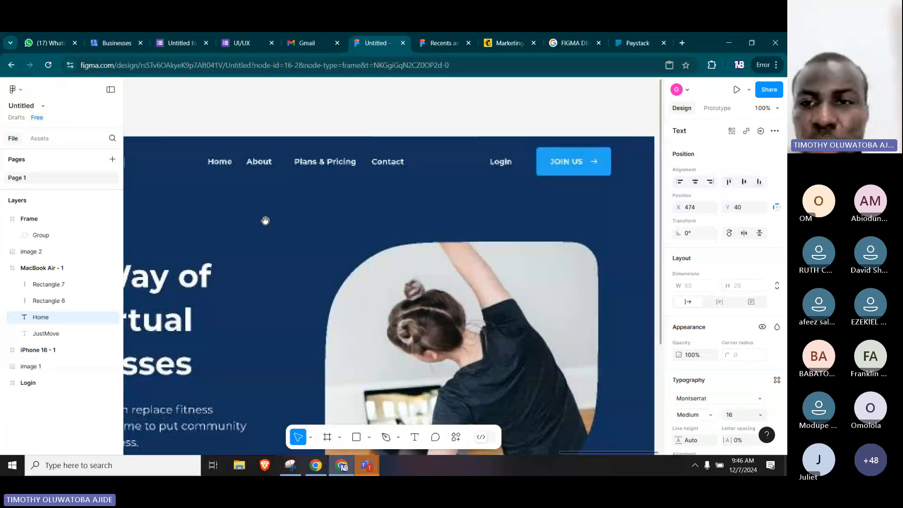
scroll(265, 221, "left", 8)
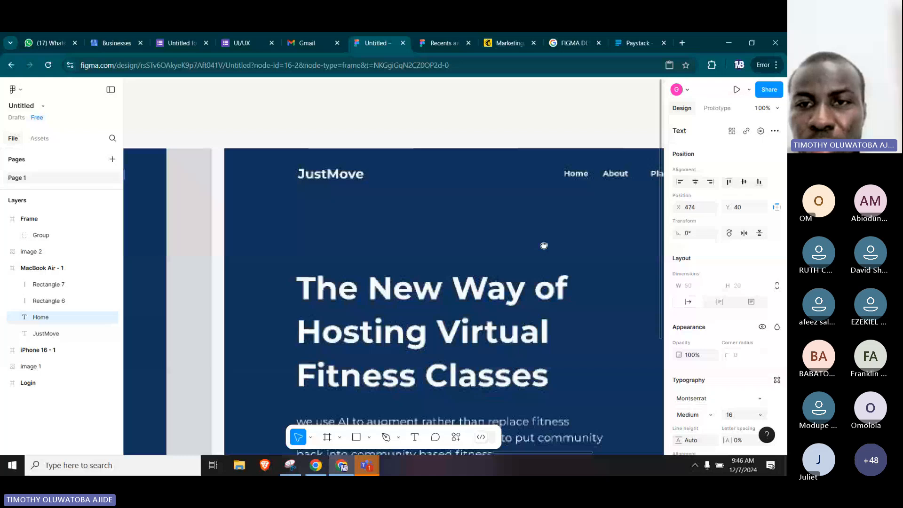
left_click_drag(543, 246, 401, 240)
left_click_drag(343, 247, 448, 253)
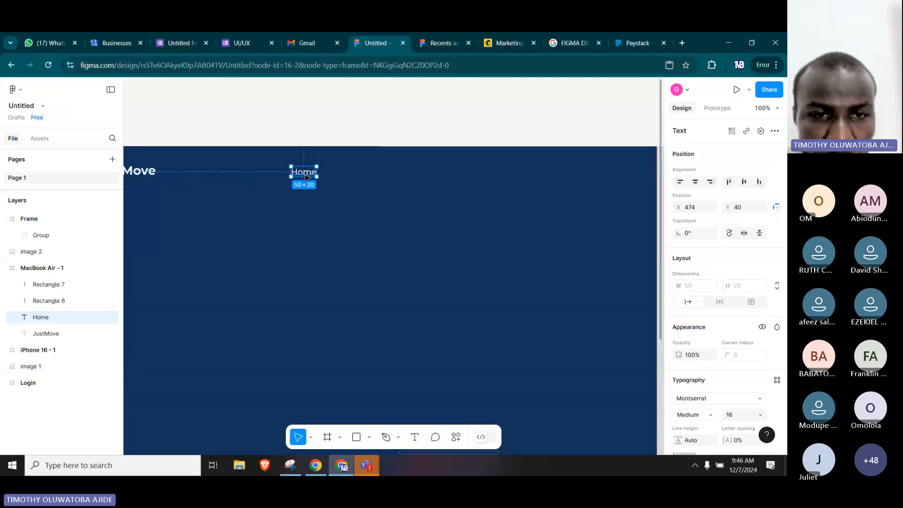
left_click_drag(306, 176, 370, 177)
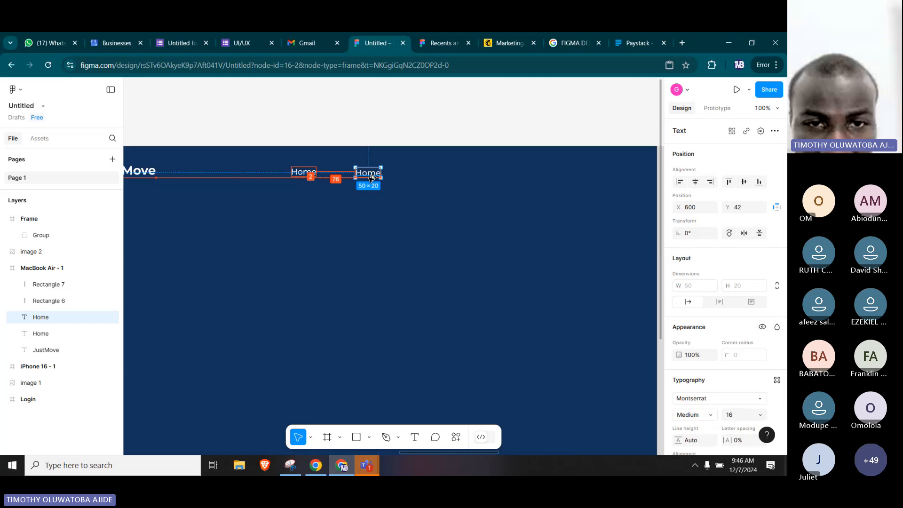
left_click_drag(371, 178, 358, 177)
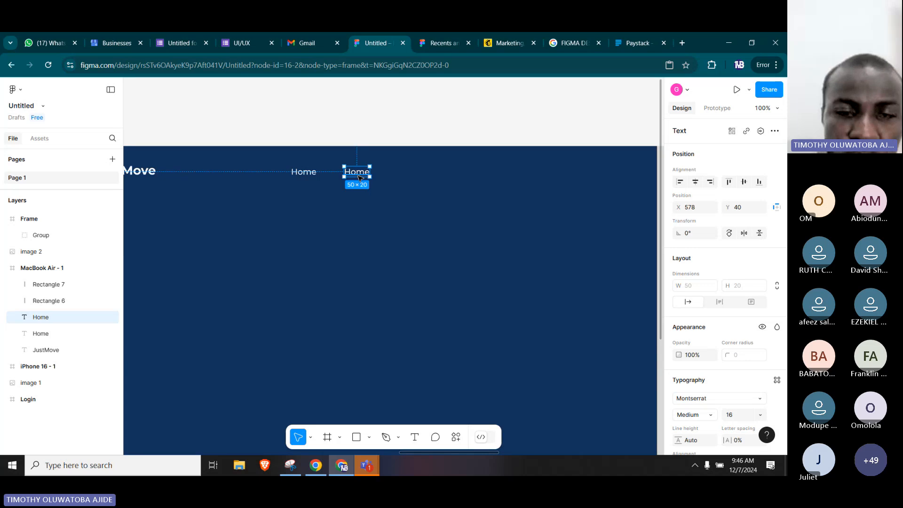
Change the wording of the duplicated Home text to About.
double_click(358, 177)
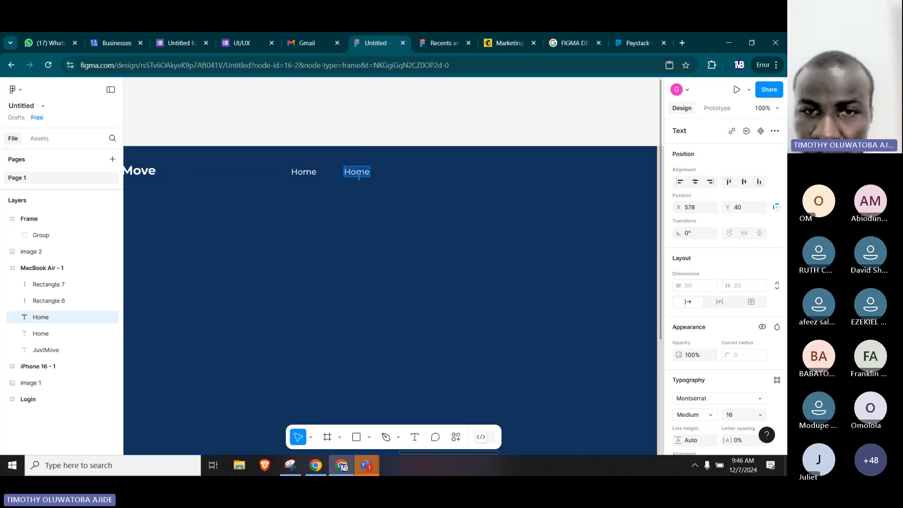
type("About")
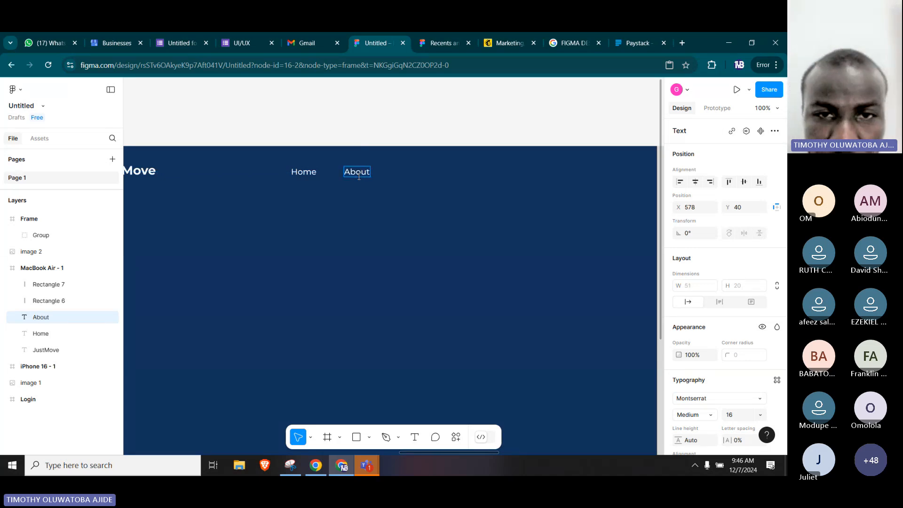
key("Escape")
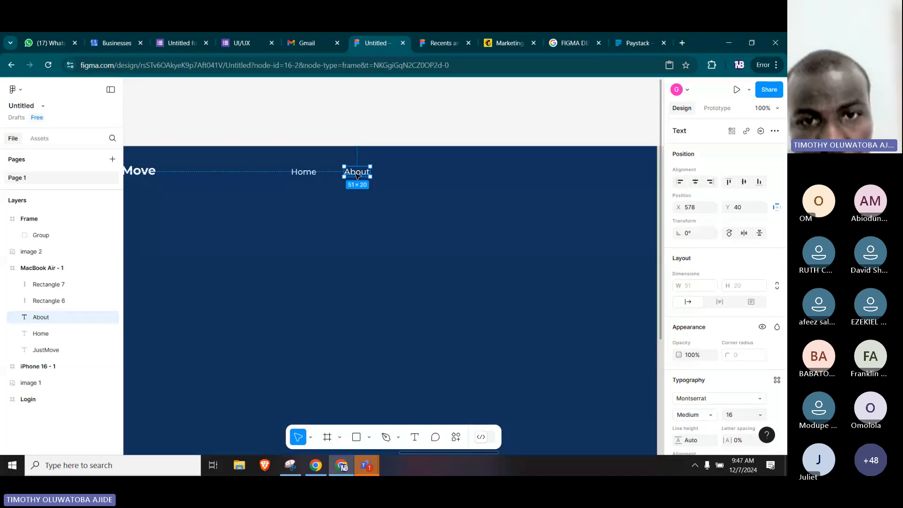
Duplicate the About text to X 683, Y 40 and change the copy's wording to Plans and Pricings.
left_click_drag(356, 174, 401, 178)
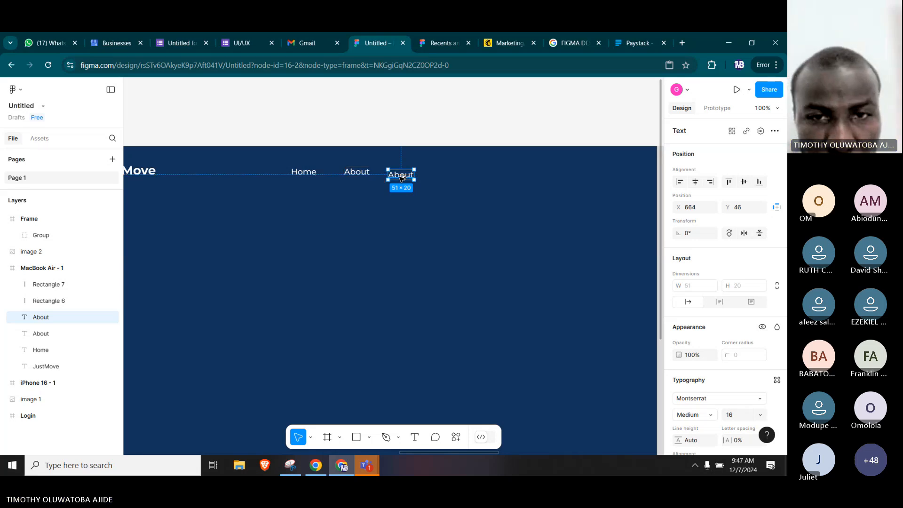
left_click_drag(402, 180, 410, 177)
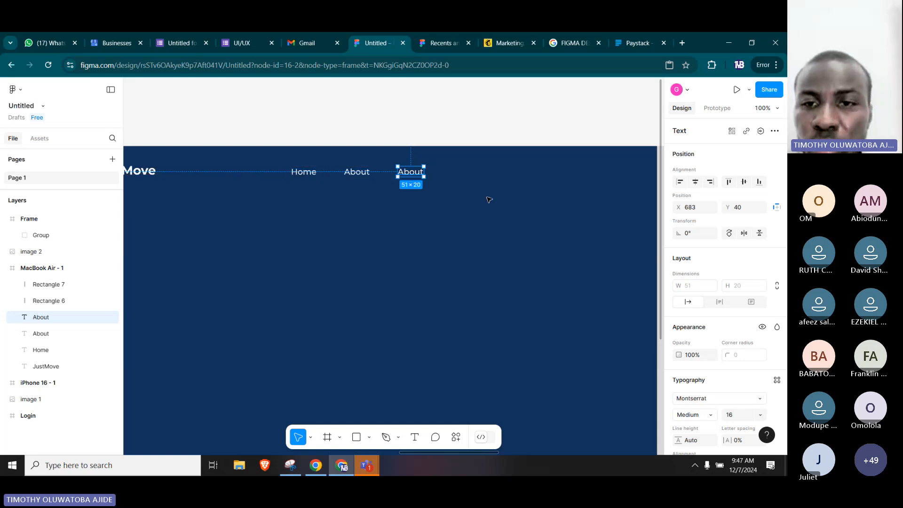
left_click_drag(614, 204, 340, 190)
left_click_drag(491, 194, 300, 182)
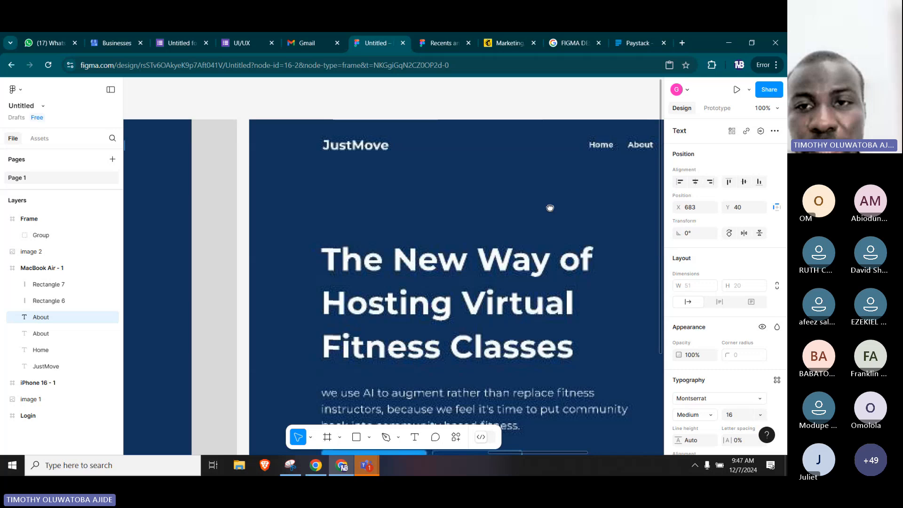
left_click_drag(550, 208, 439, 205)
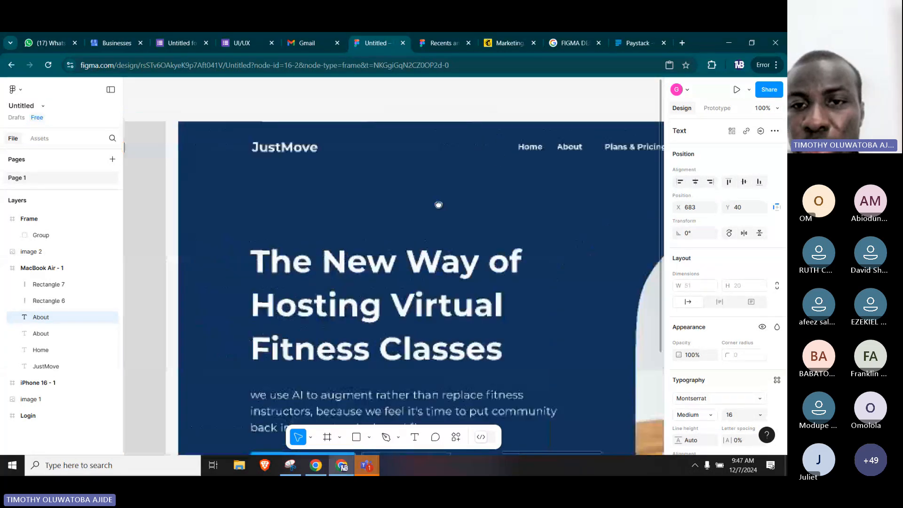
scroll(438, 204, "left", 10)
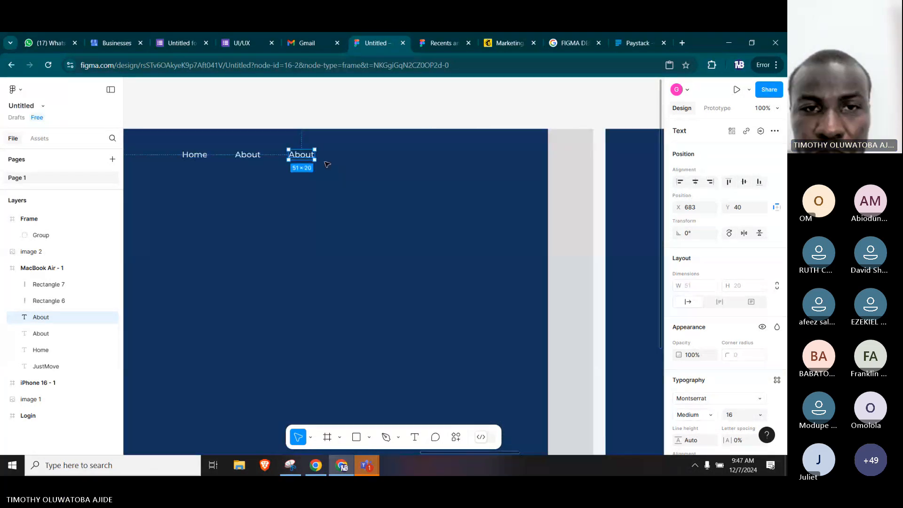
double_click(301, 155)
type("Pla")
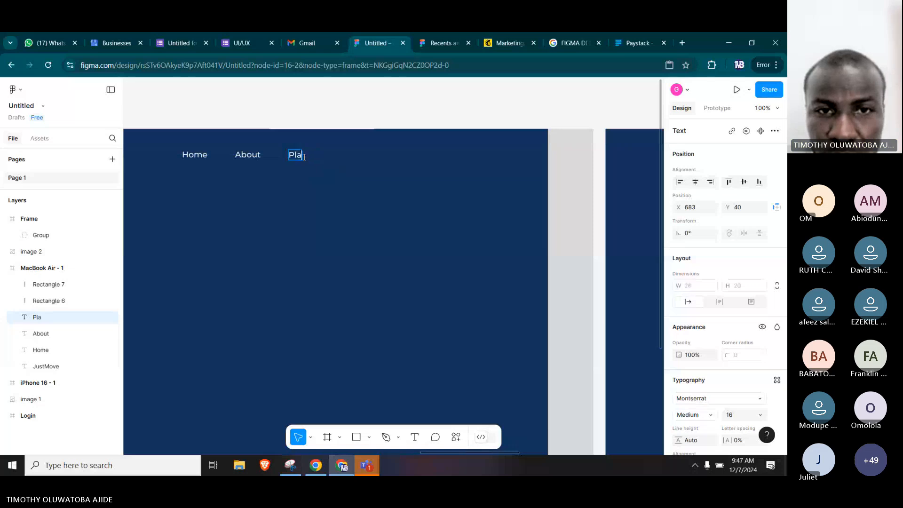
type("ns and P")
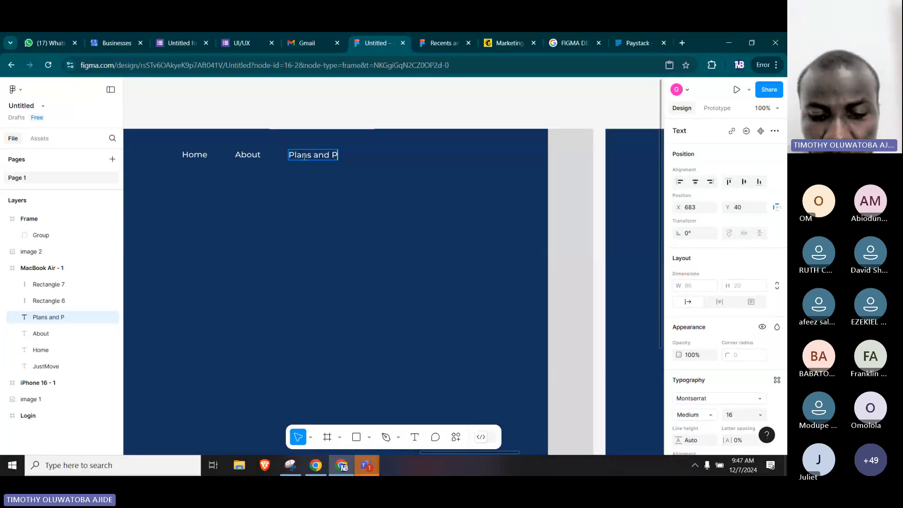
type("ricings")
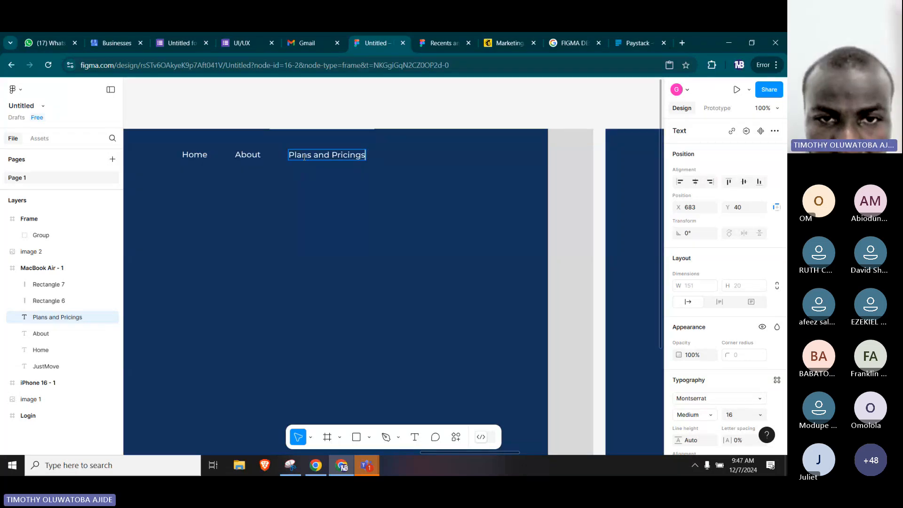
key("Escape")
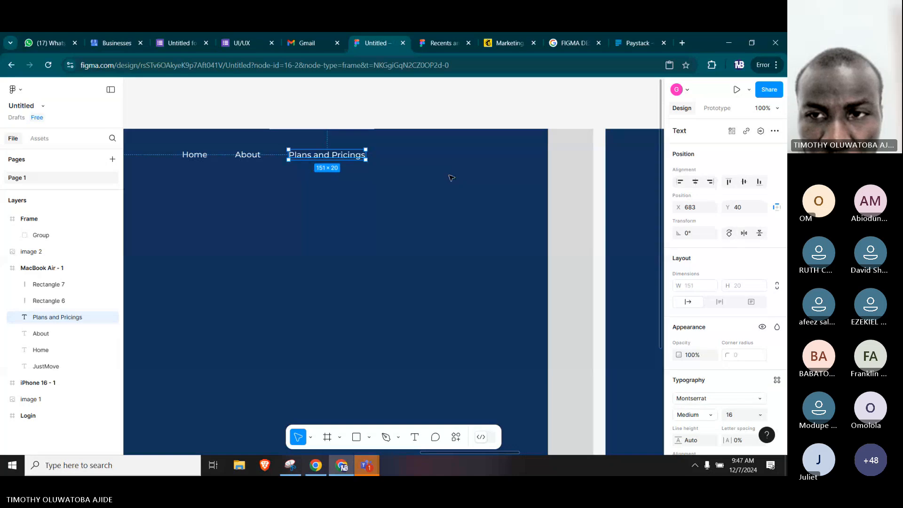
Check the reference navigation, try a duplicate of the Plans and Pricings text as a fourth navigation item, and delete the copy.
left_click(600, 183)
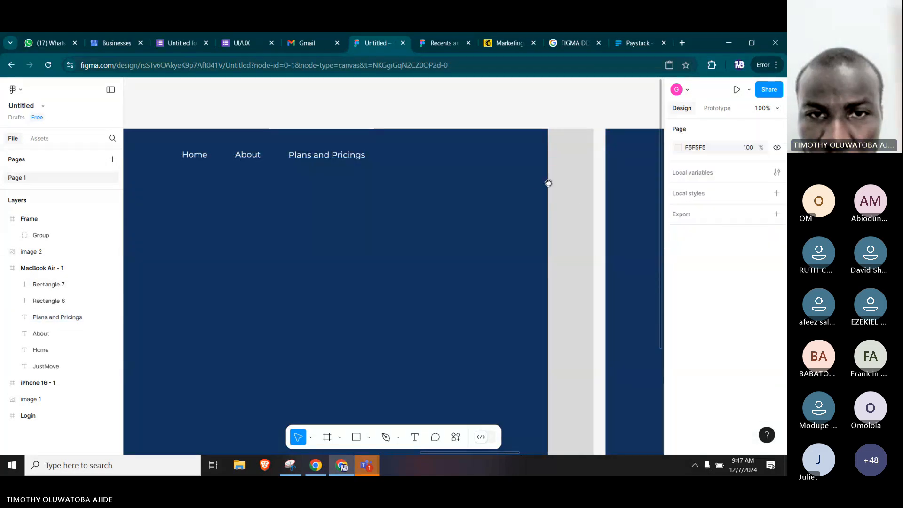
left_click_drag(546, 183, 269, 166)
left_click_drag(467, 170, 433, 170)
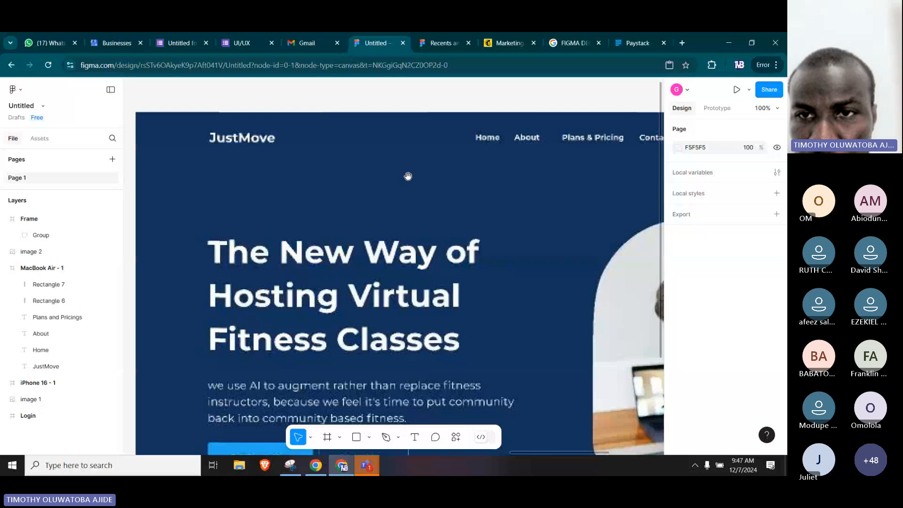
left_click_drag(514, 197, 417, 197)
left_click_drag(333, 197, 675, 200)
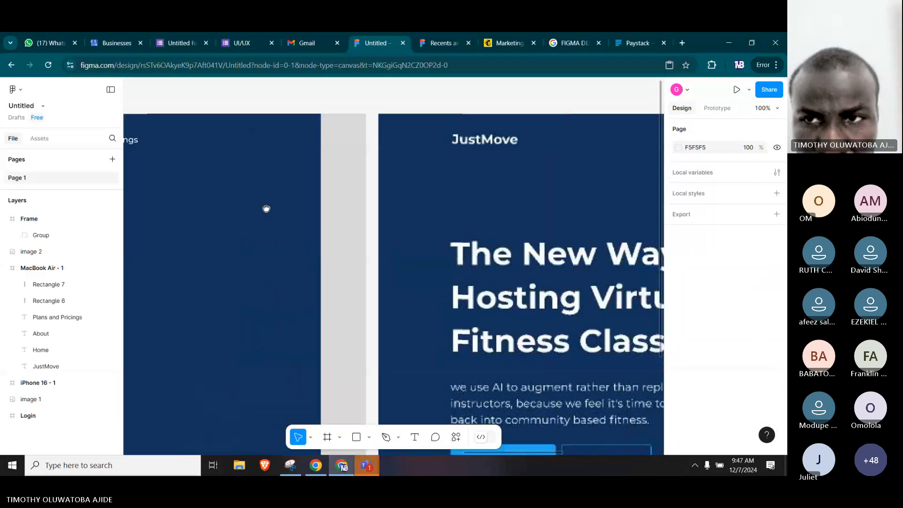
left_click_drag(266, 208, 576, 210)
left_click(414, 145)
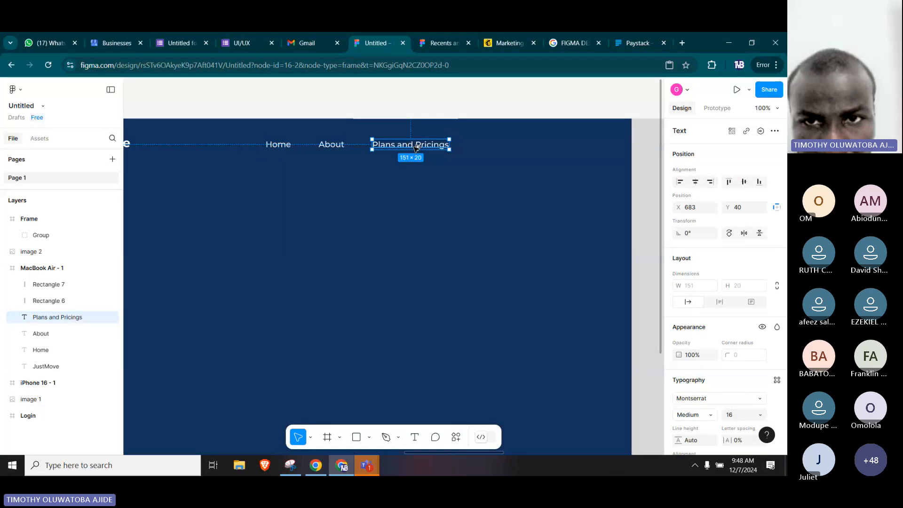
left_click_drag(422, 147, 513, 149, "alt")
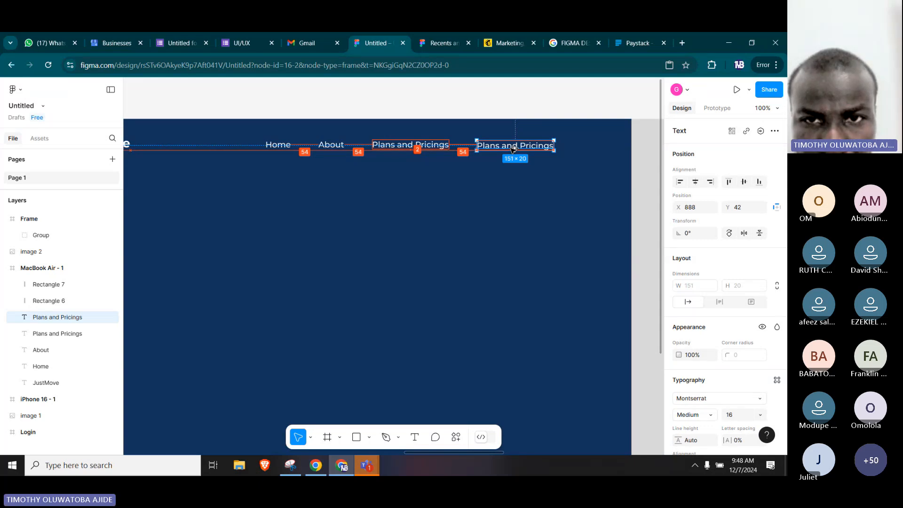
left_click_drag(513, 149, 510, 146)
key("Delete")
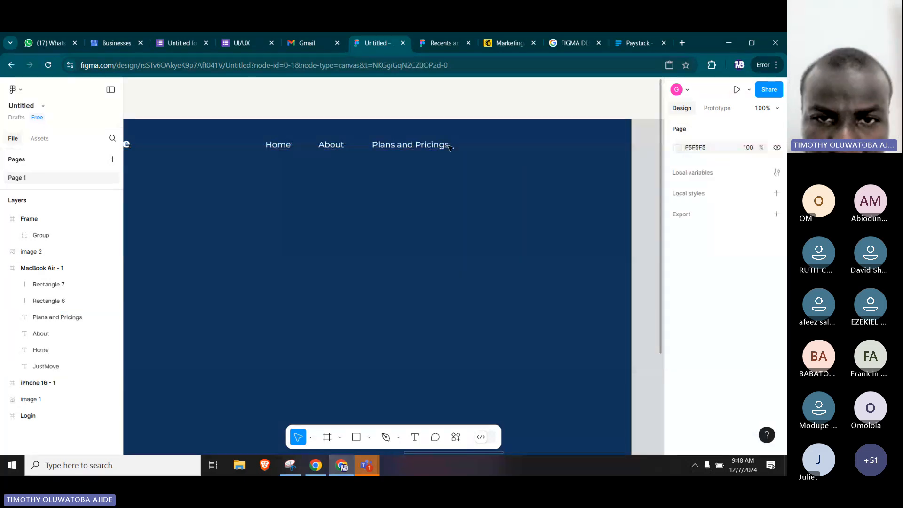
left_click(425, 147)
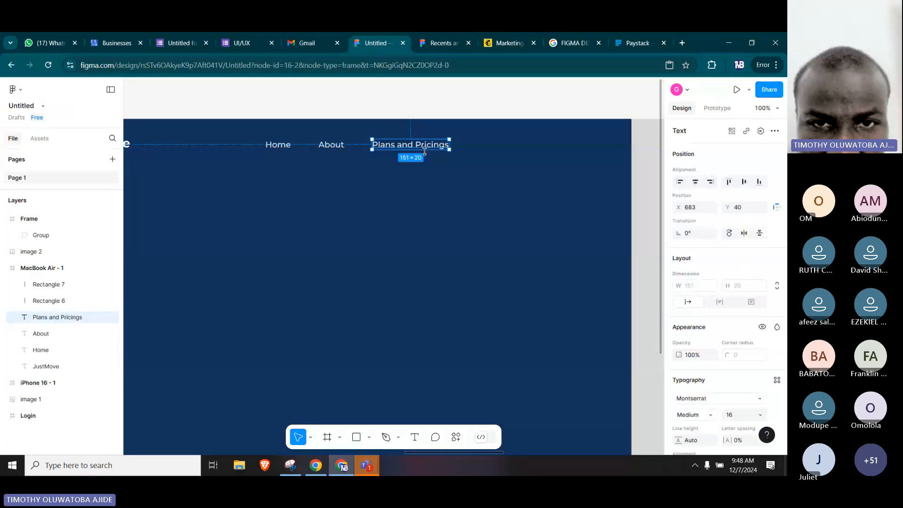
left_click_drag(425, 150, 421, 143)
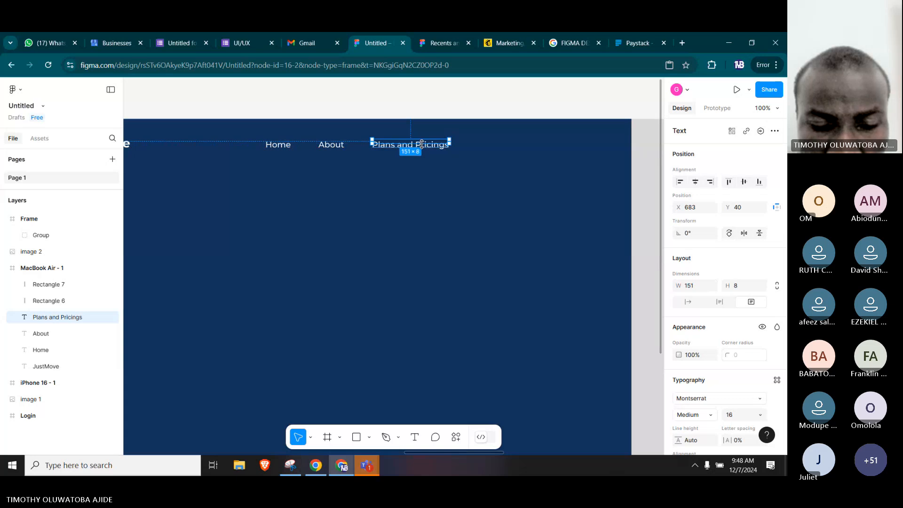
key("ctrl+z")
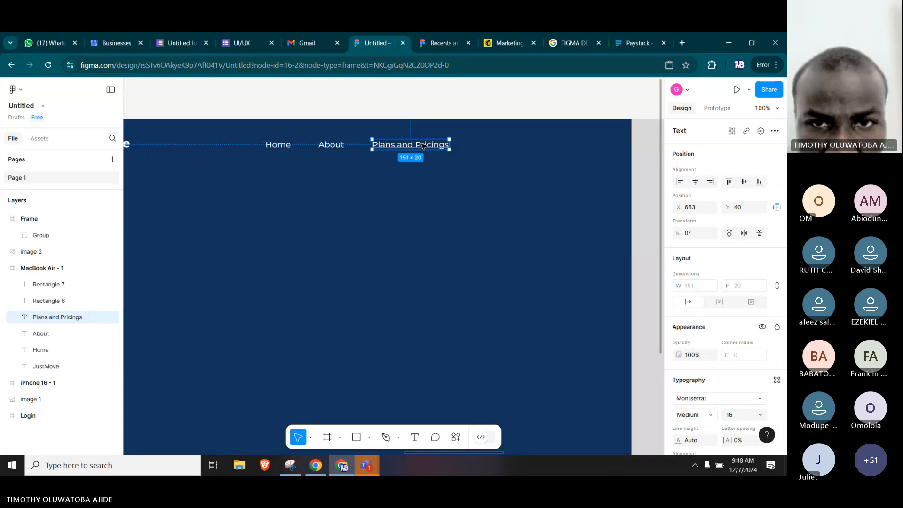
Tighten the navigation spacing by moving About closer to Home and Plans and Pricings to X 657, Y 40.
left_click_drag(430, 146, 431, 146)
left_click(419, 181)
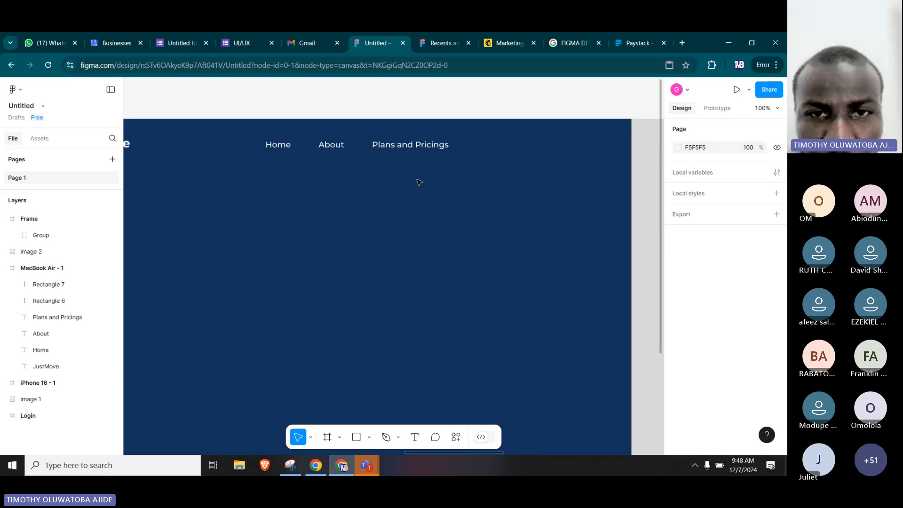
left_click(333, 149)
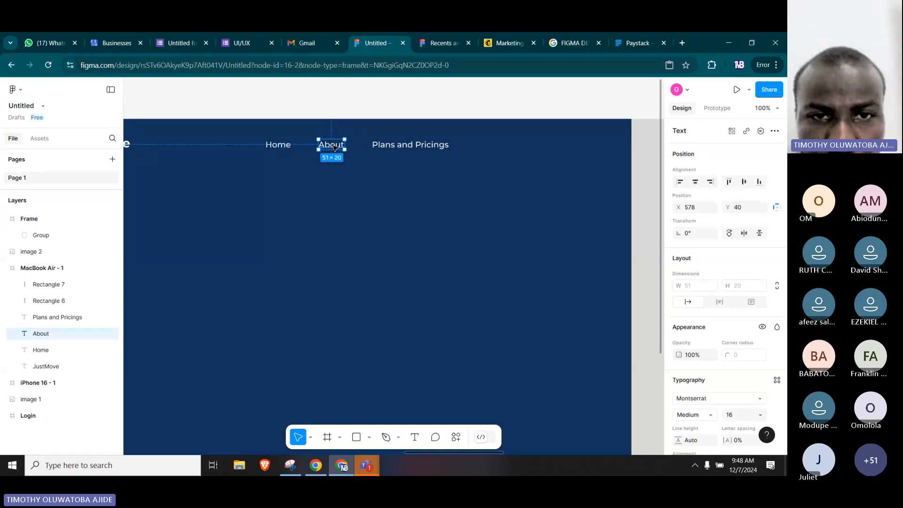
left_click_drag(332, 149, 328, 148)
left_click(396, 147)
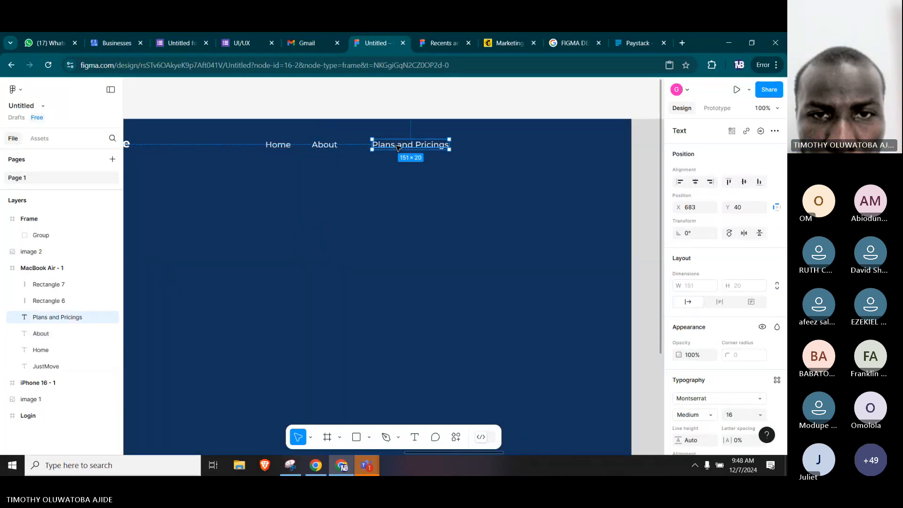
left_click_drag(398, 148, 383, 148)
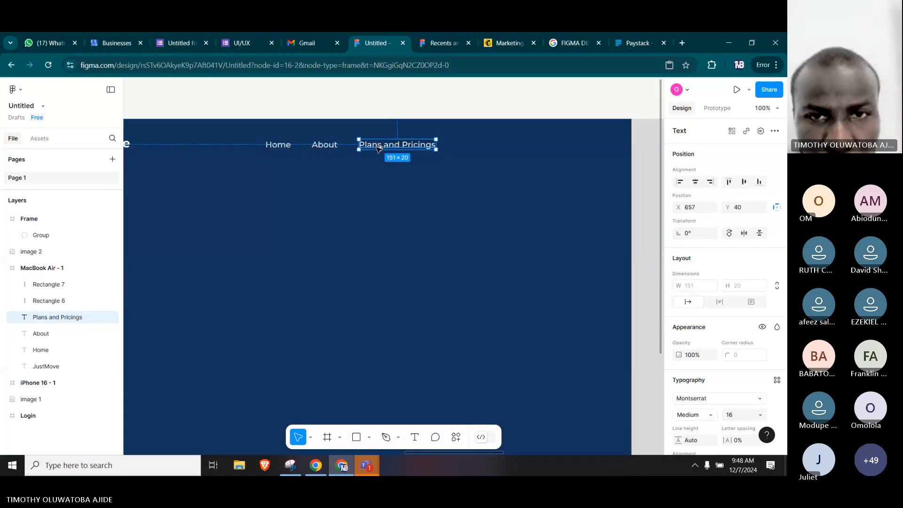
Duplicate the Plans and Pricings text to X 849, Y 40 and change the copy's wording to Contact.
left_click_drag(383, 148, 474, 149, "alt")
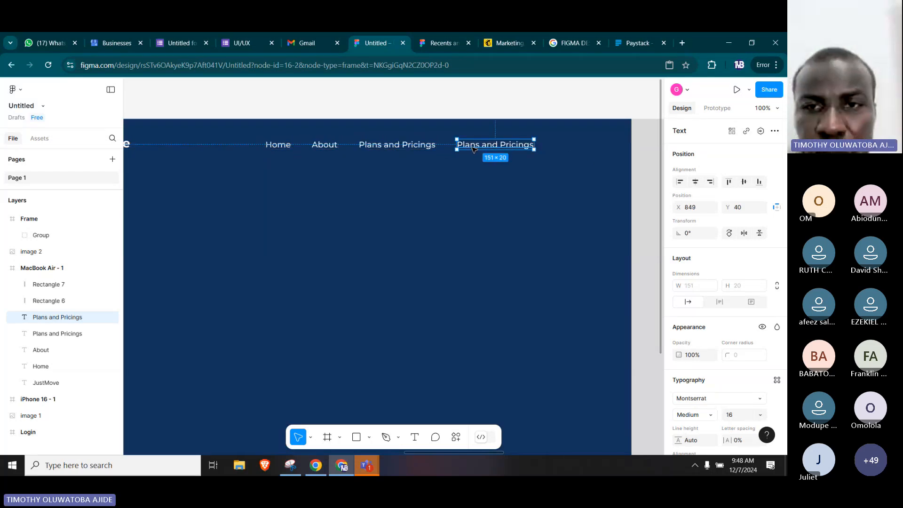
double_click(474, 149)
type("Cont")
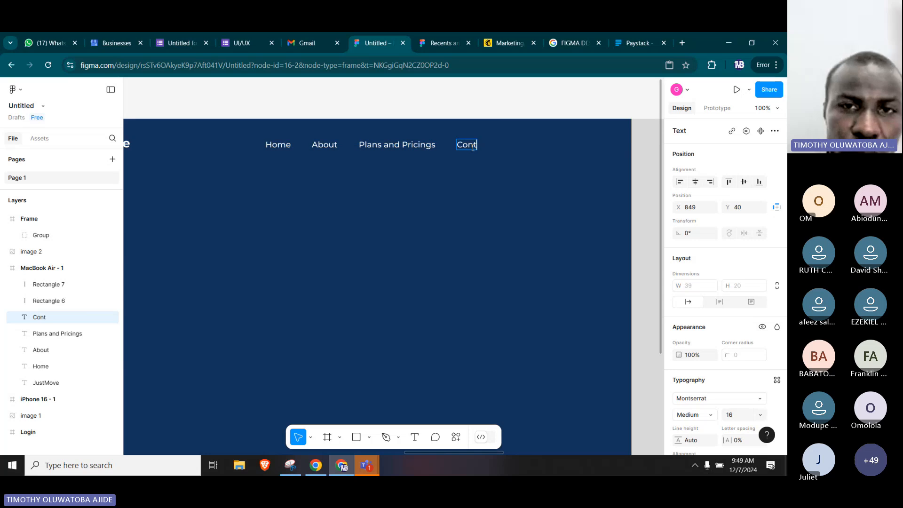
type("act")
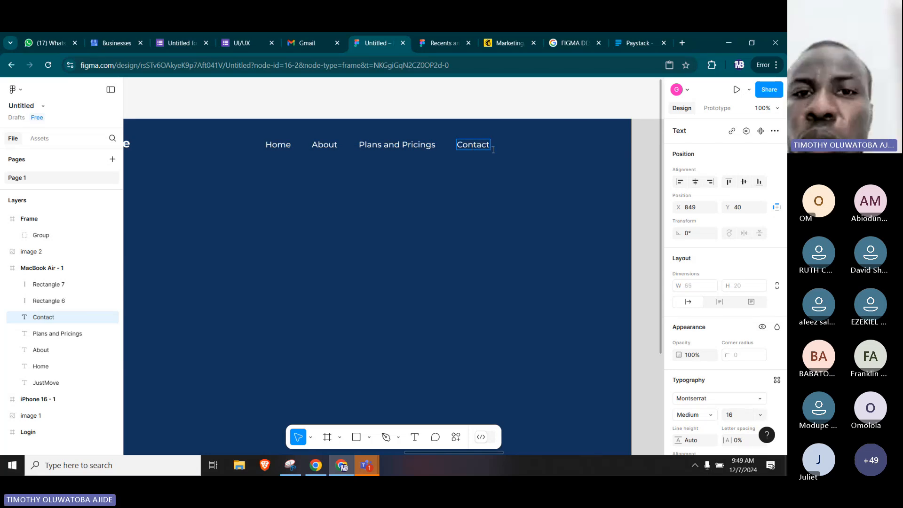
key("Escape")
key("Escape")
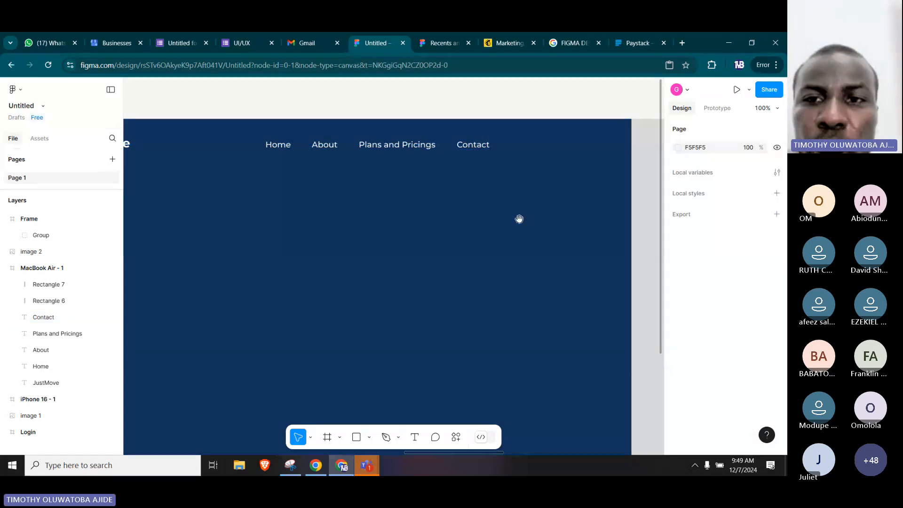
Compare with the reference navigation and shift Home, About, Plans and Pricings and Contact together toward the JustMove logo at Y 42.
left_click_drag(524, 217, 321, 220)
scroll(321, 221, "right", 5)
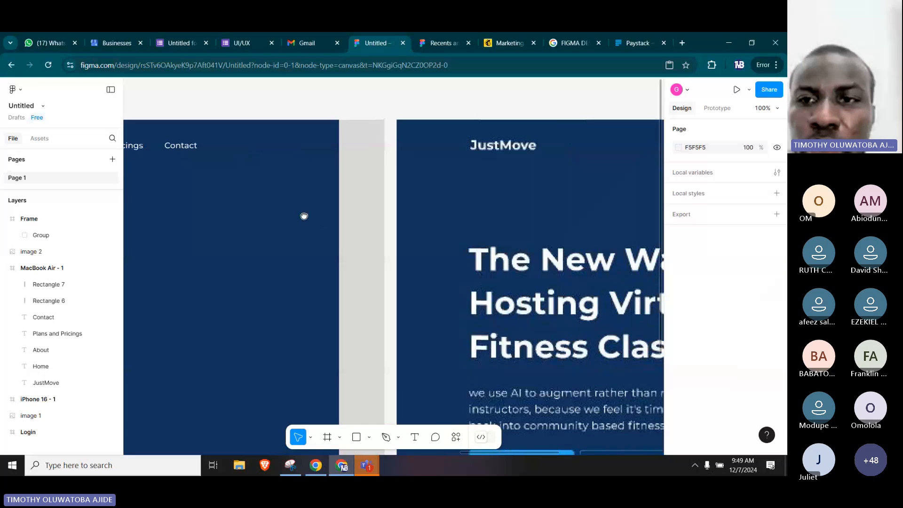
scroll(409, 203, "right", 9)
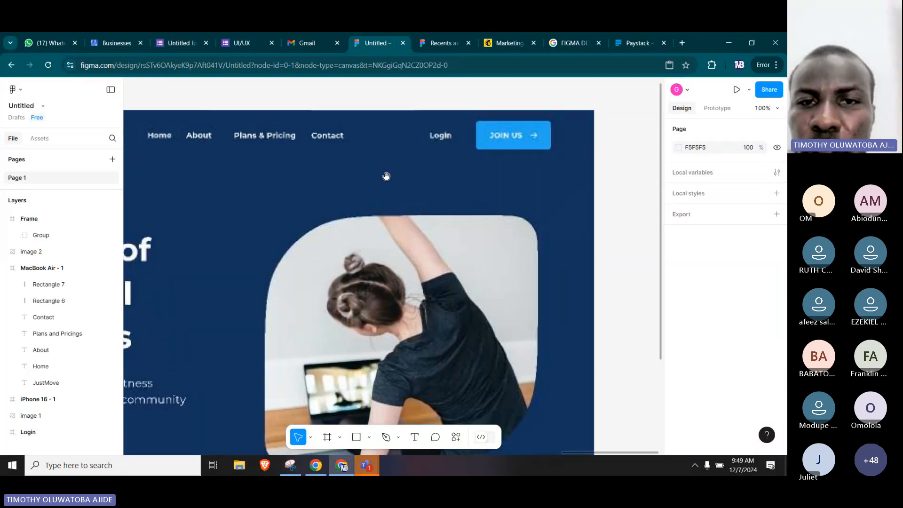
scroll(407, 189, "left", 1)
scroll(407, 189, "left", 6)
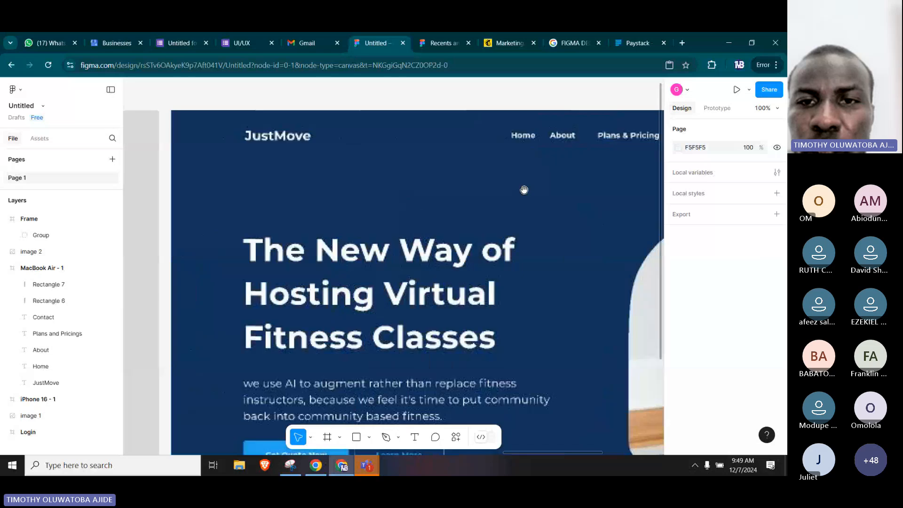
left_click_drag(202, 186, 367, 210)
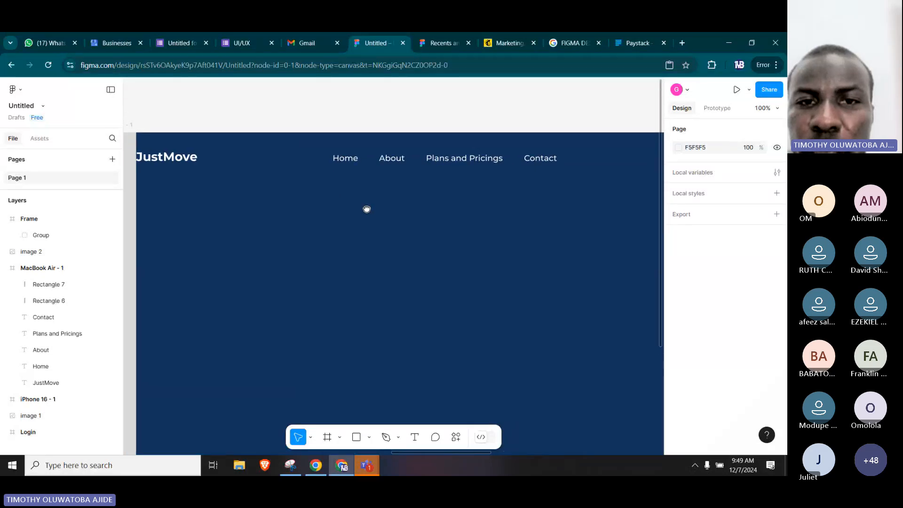
left_click(350, 161)
left_click(389, 160, "shift")
left_click(464, 159, "shift")
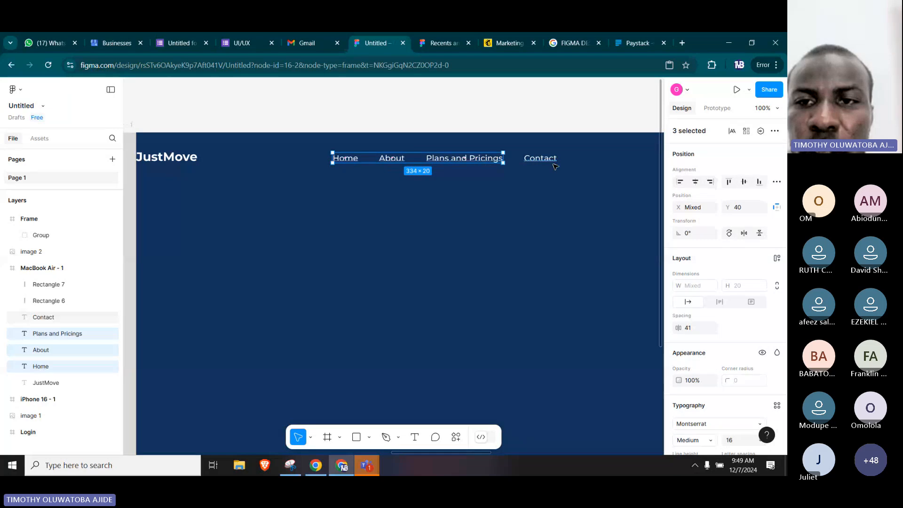
left_click(551, 161, "shift")
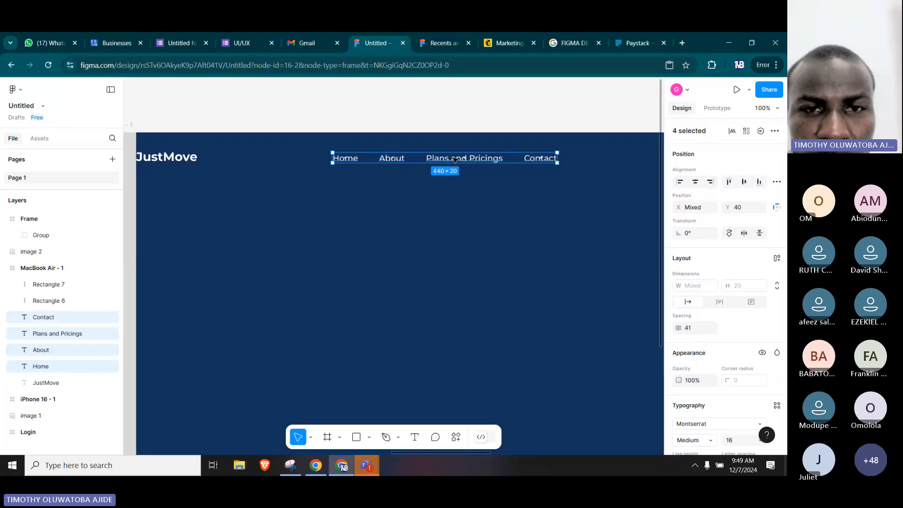
left_click_drag(454, 160, 437, 160)
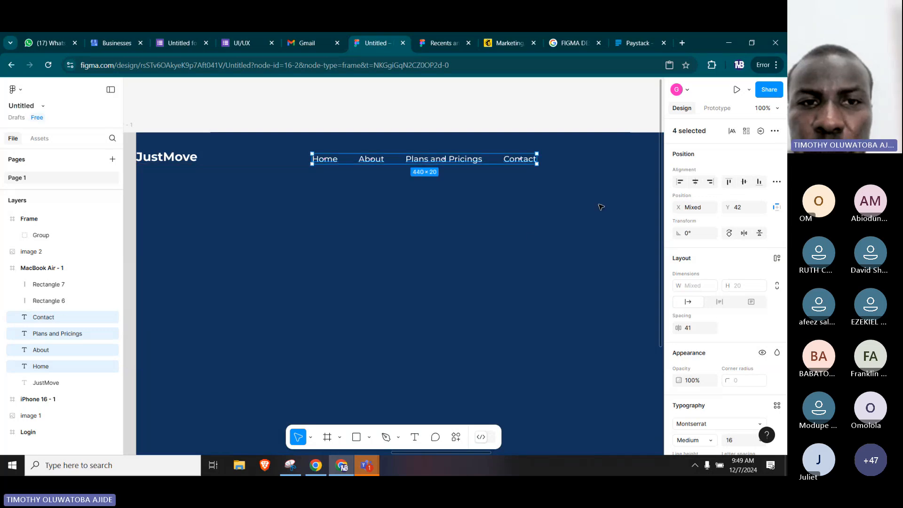
left_click(530, 237)
Duplicate the Contact text, using the reference navigation as a spacing guide, and place the copy at X 1007, Y 46.
scroll(530, 236, "right", 5)
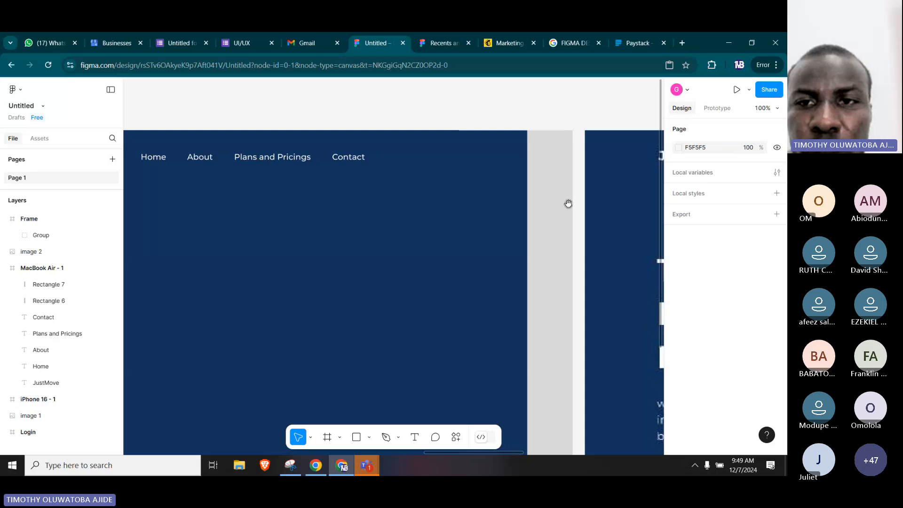
scroll(300, 182, "right", 15)
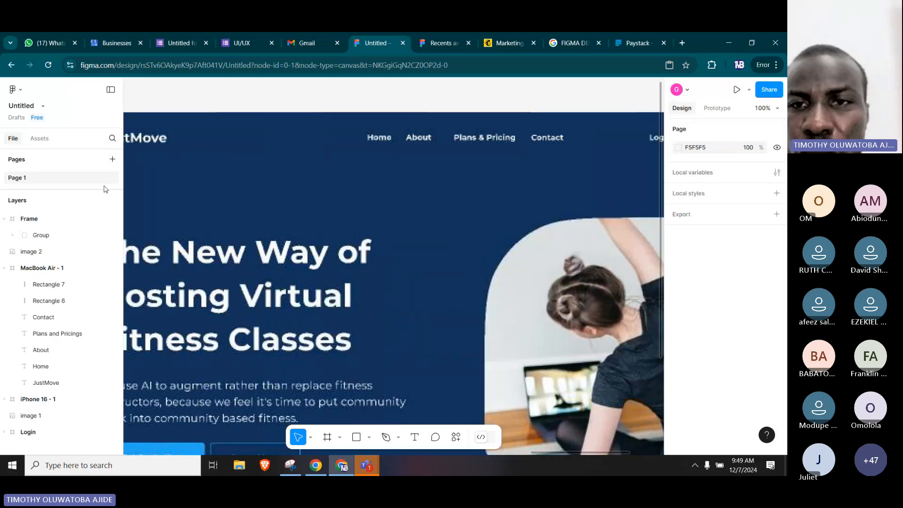
scroll(433, 144, "right", 4)
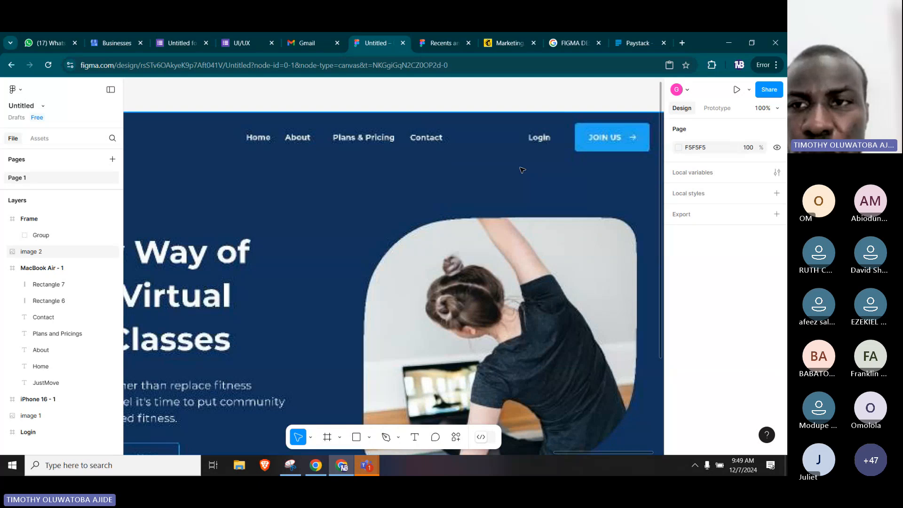
scroll(335, 208, "left", 2)
left_click_drag(334, 209, 500, 231)
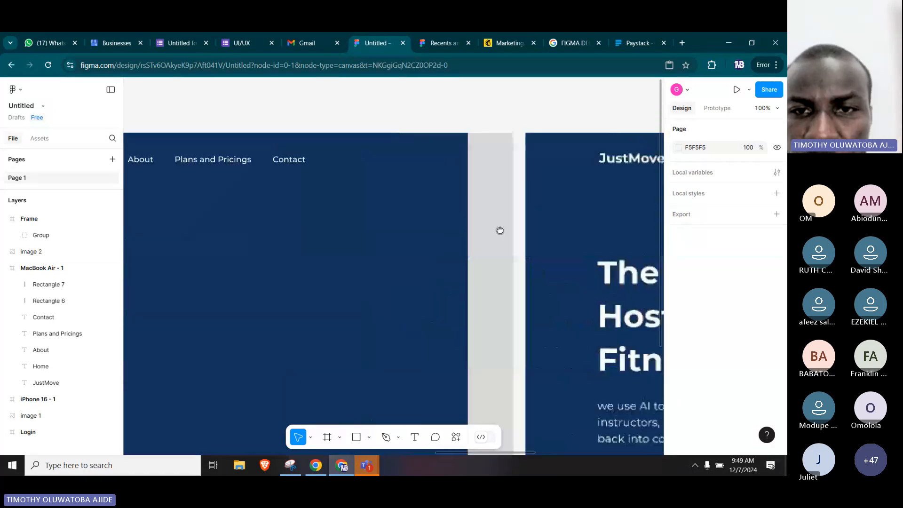
scroll(444, 181, "left", 4)
left_click(430, 158)
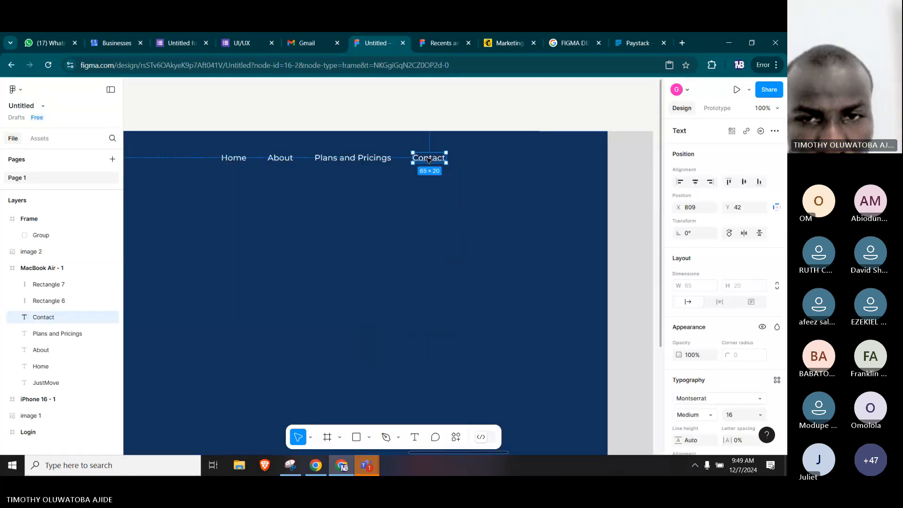
left_click_drag(430, 158, 529, 160)
Change the wording of the duplicated Contact text to Login and align it with the other navigation links at Y 42.
double_click(528, 160)
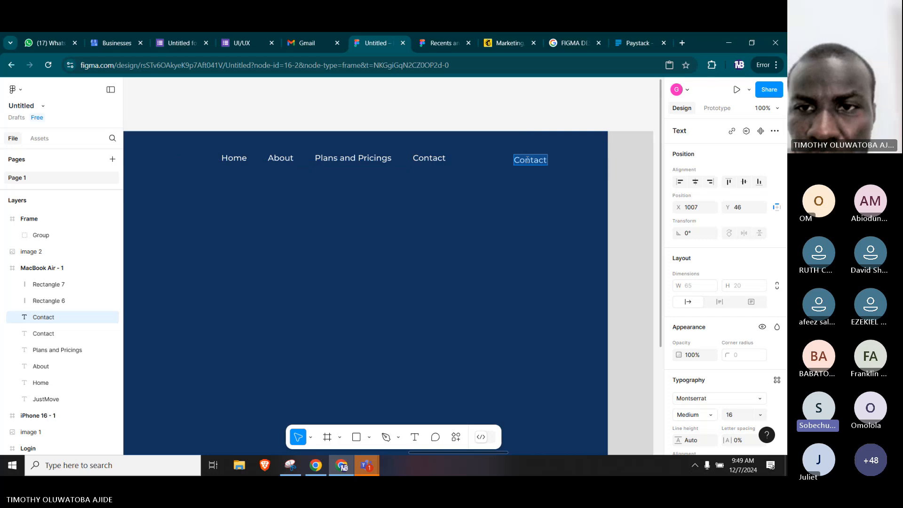
type("Login")
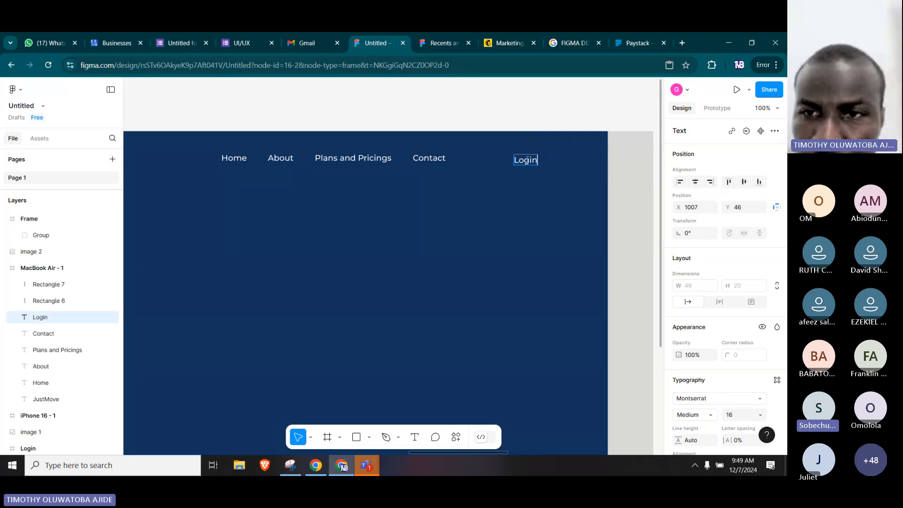
key("Escape")
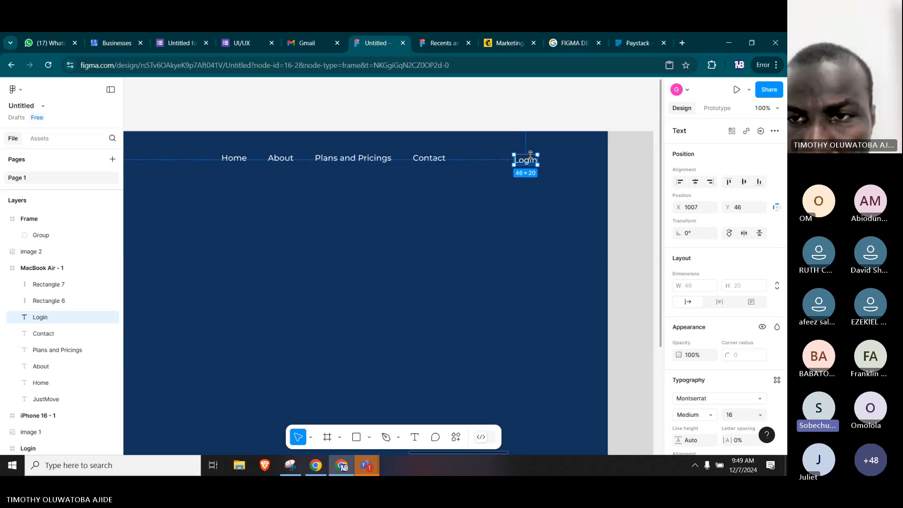
left_click_drag(528, 162, 526, 161)
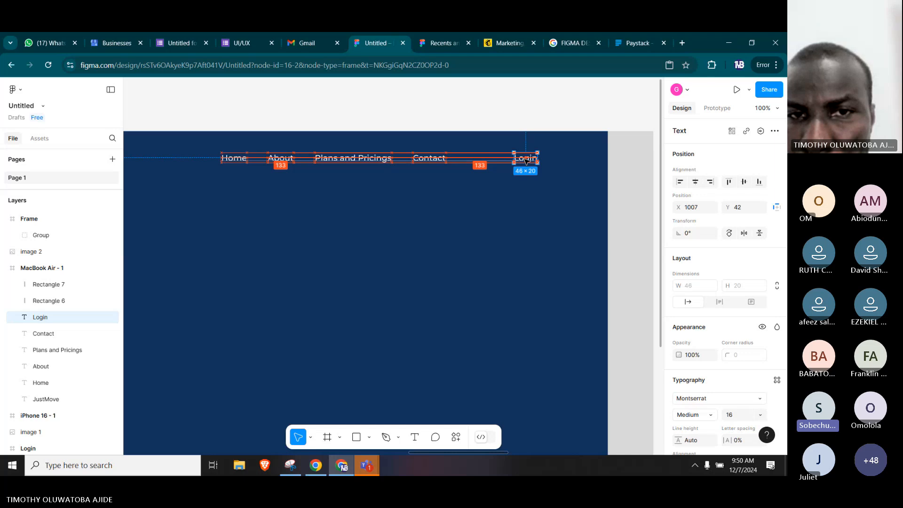
left_click(544, 121)
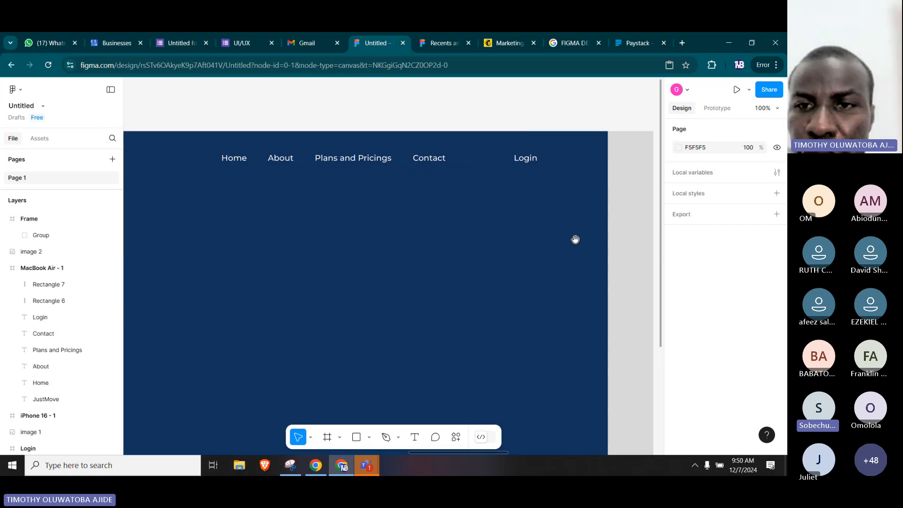
Draw a rectangle about 148 × 55 just below the JOIN US button in the reference image.
mouse_move(588, 241)
left_mouse_down()
mouse_move(234, 225)
mouse_move(304, 229)
left_mouse_up()
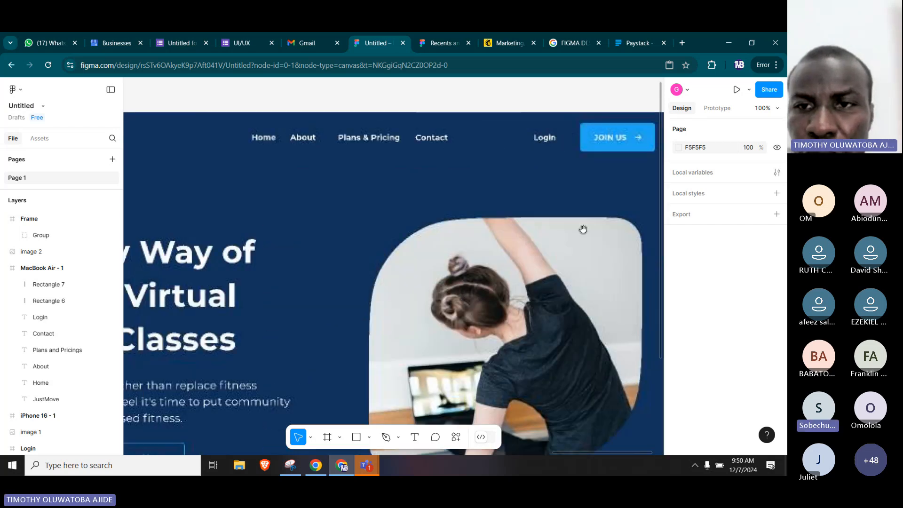
left_click_drag(583, 229, 502, 239)
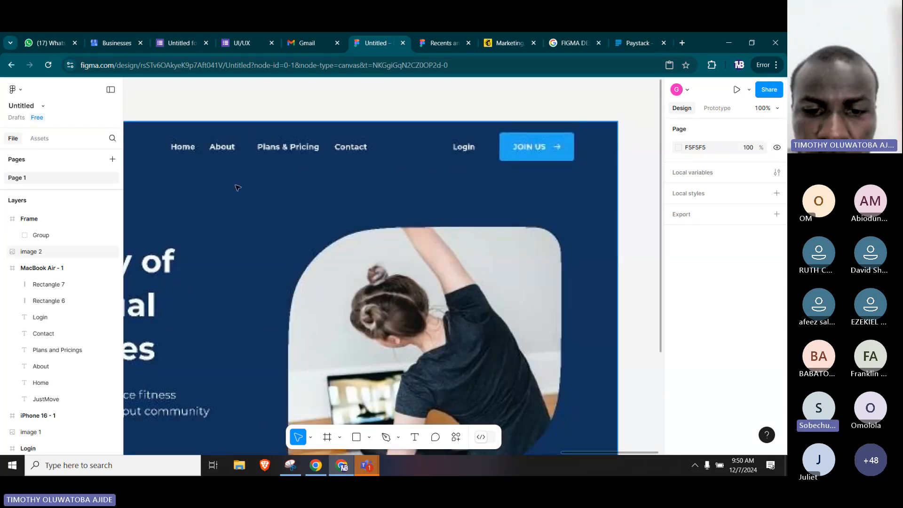
left_click(356, 437)
left_click_drag(502, 170, 545, 218)
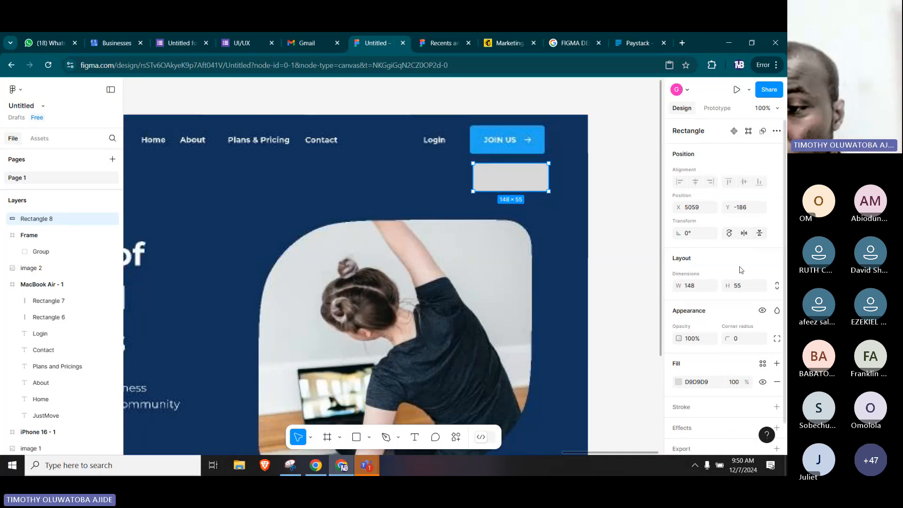
Set the corner radius of the new button rectangle to 10.
scroll(740, 270, "down", 1)
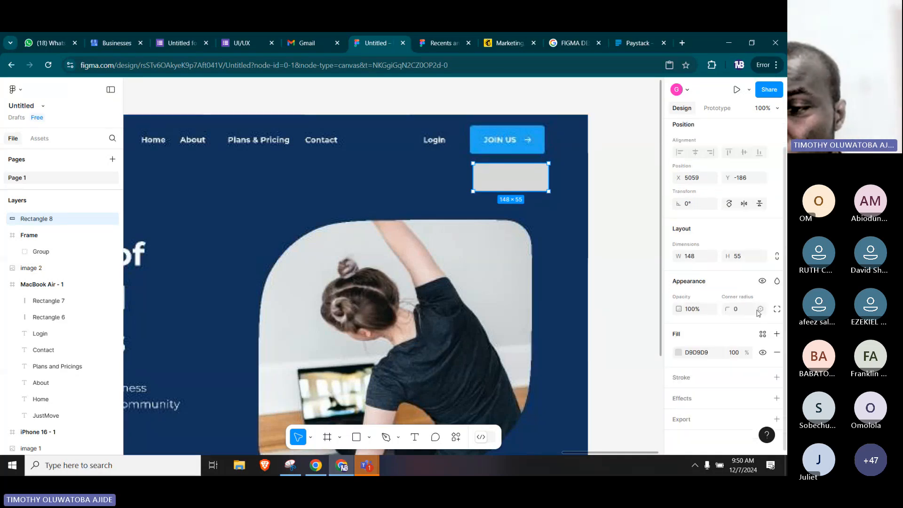
left_click(762, 312)
left_click(738, 237)
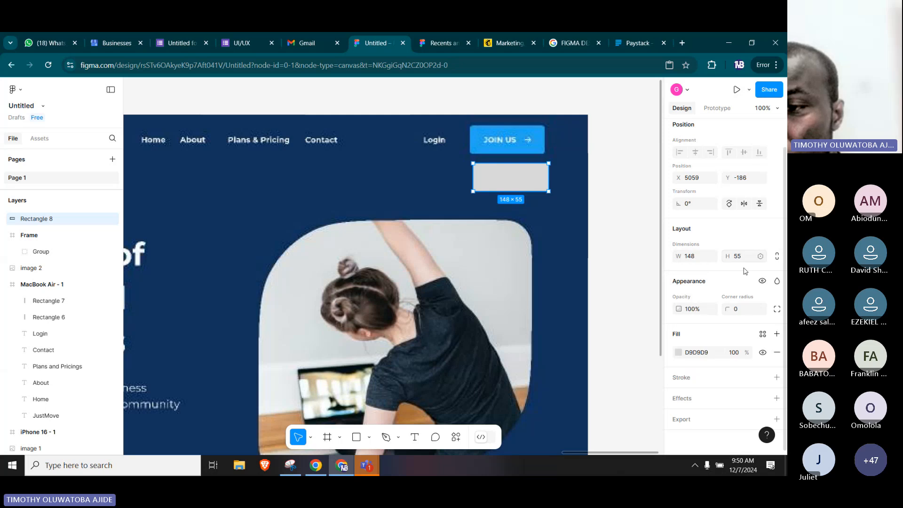
left_click(740, 309)
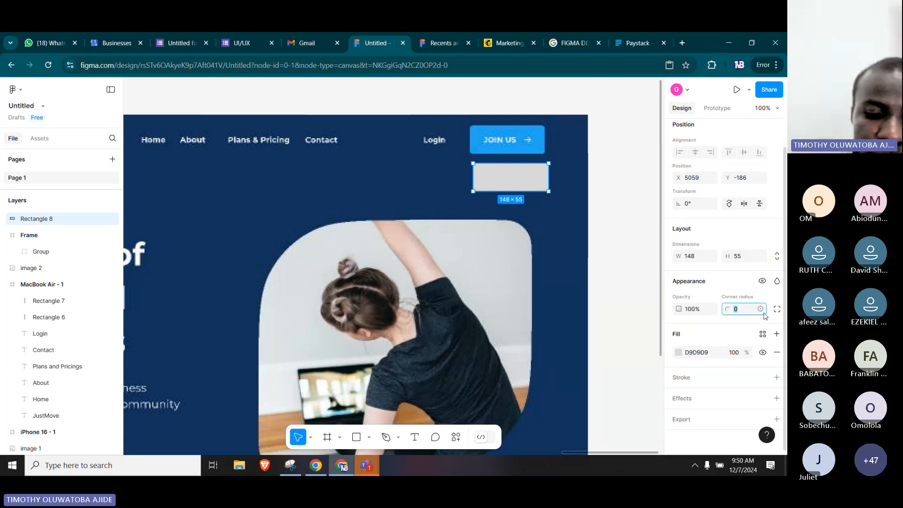
type("10")
key("Return")
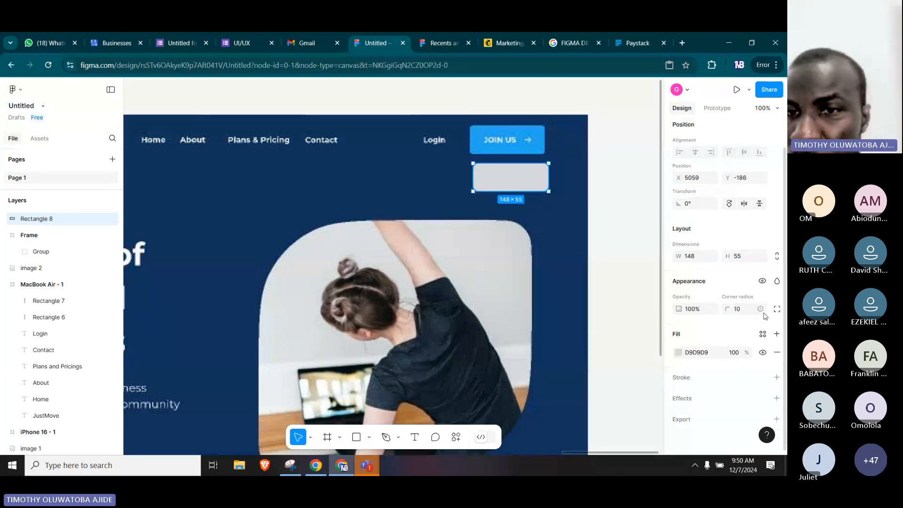
left_click(610, 170)
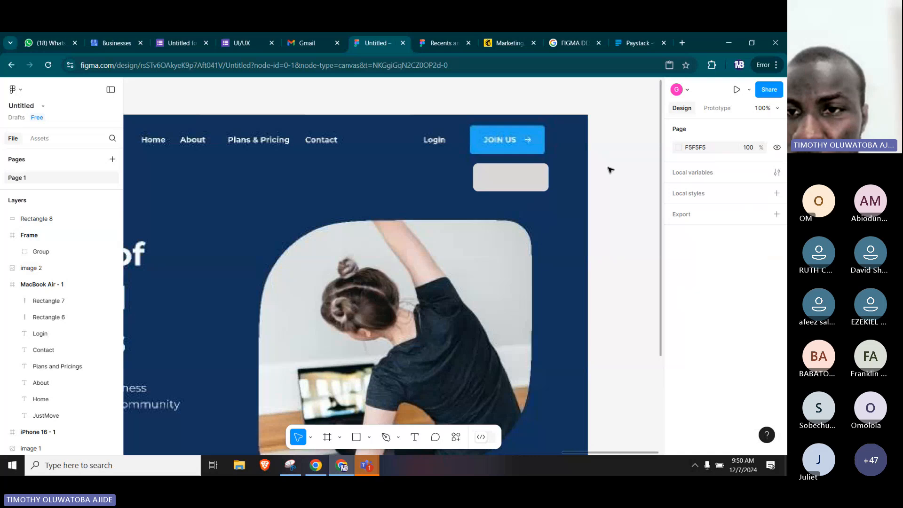
Fill the new button rectangle with the blue #1CA9F3 sampled from the reference JOIN US button.
left_click(511, 177)
scroll(686, 361, "down", 1)
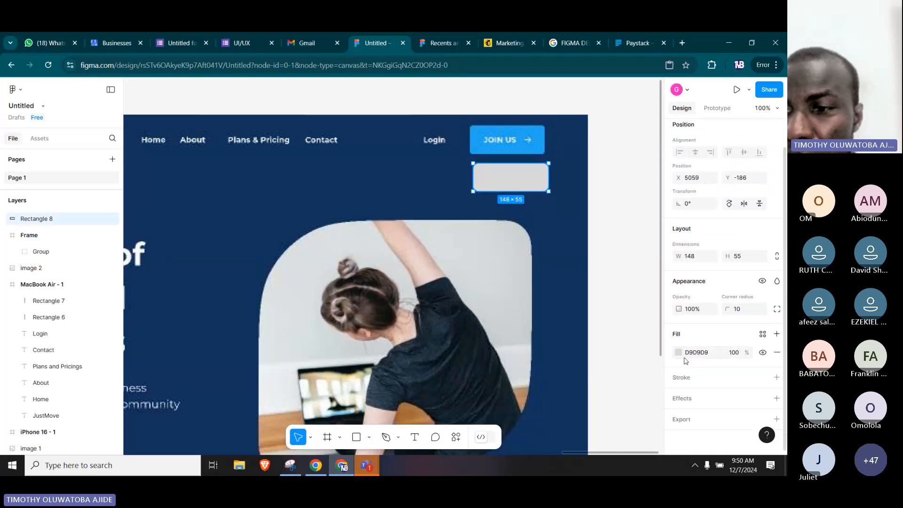
left_click(678, 352)
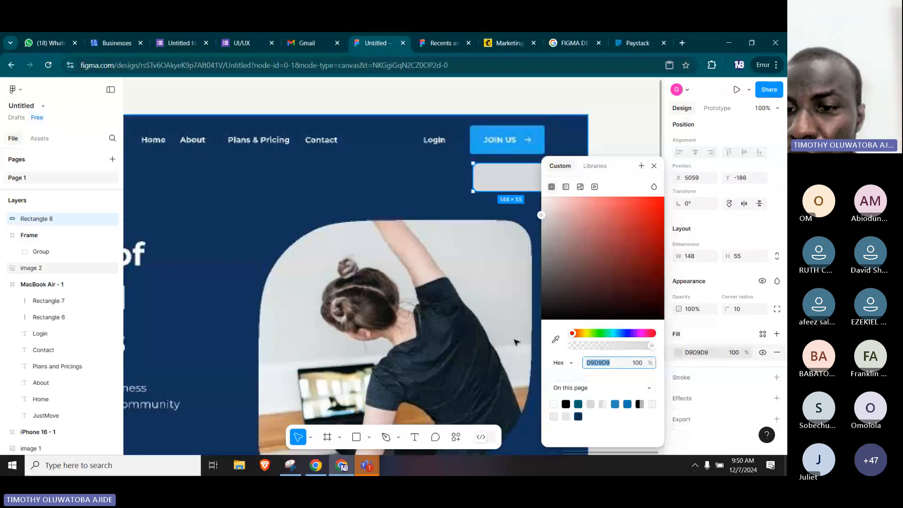
left_click(557, 339)
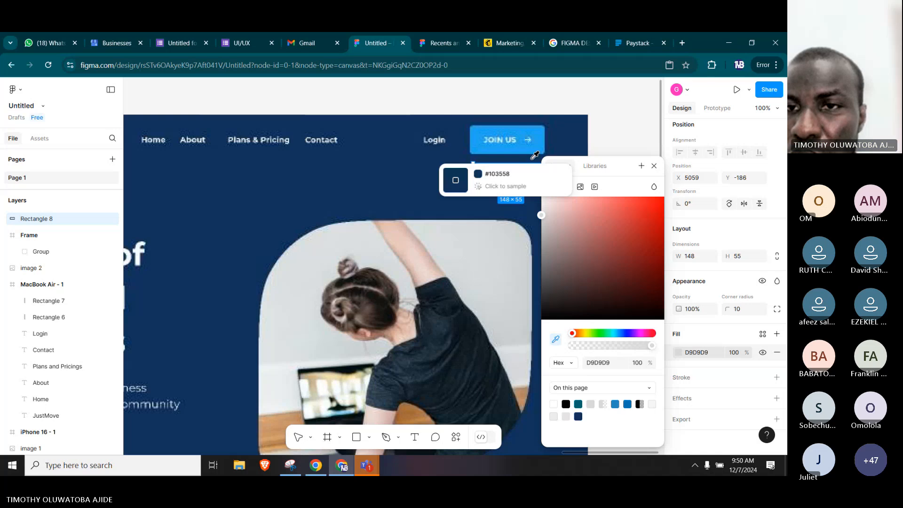
left_click(540, 133)
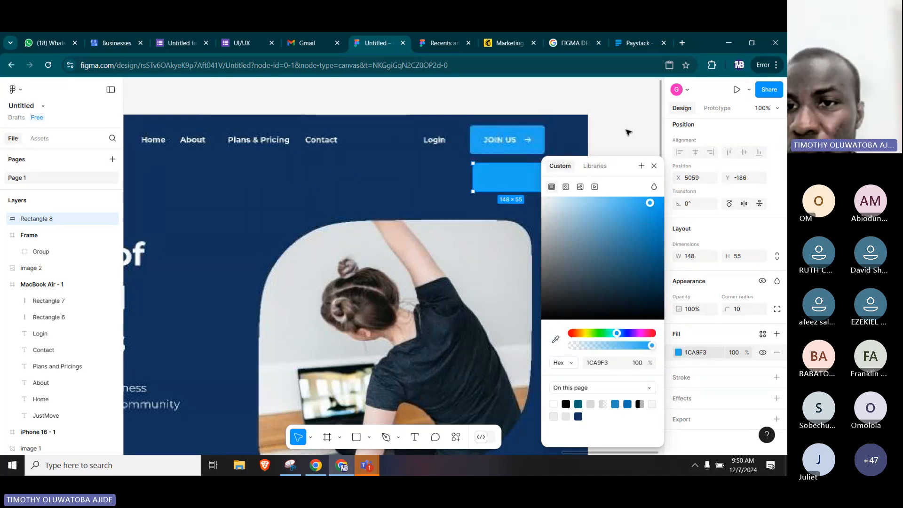
left_click(628, 132)
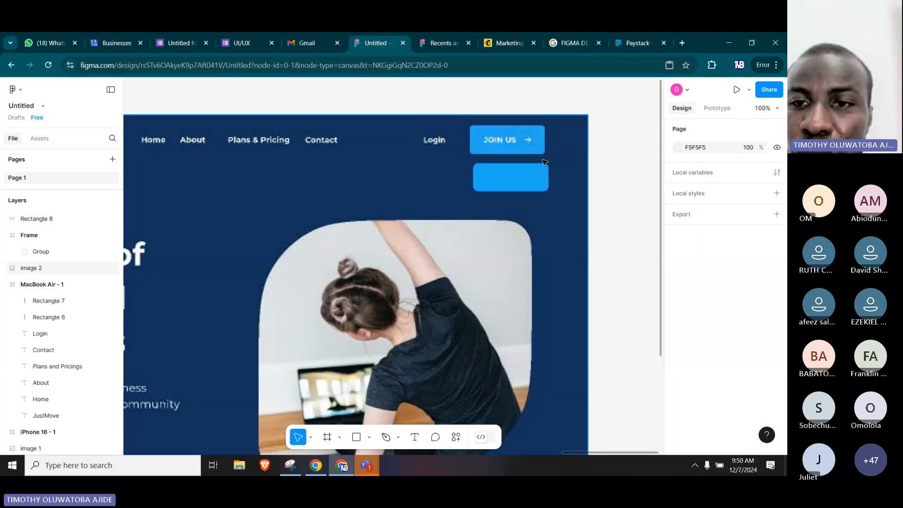
Run the Iconify plugin and return from the old eye search results to the list of icon sets.
right_click(612, 194)
mouse_move(633, 387)
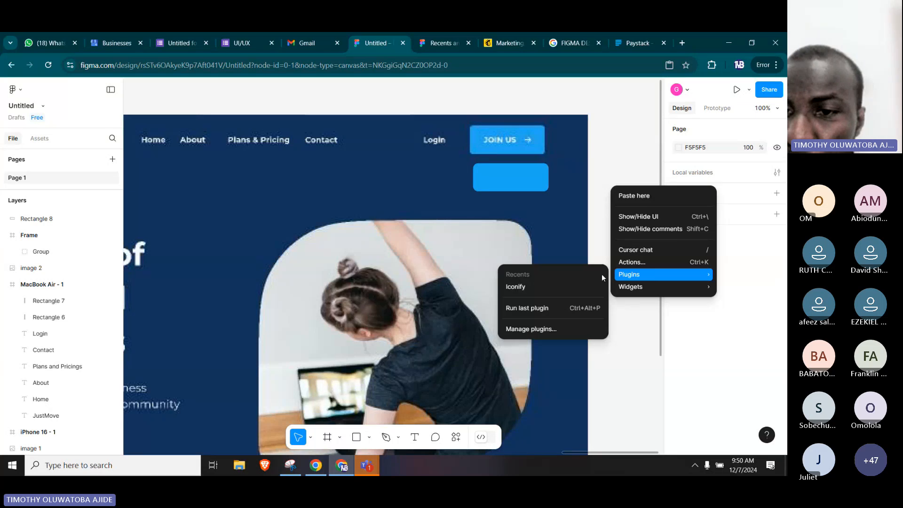
left_click(551, 283)
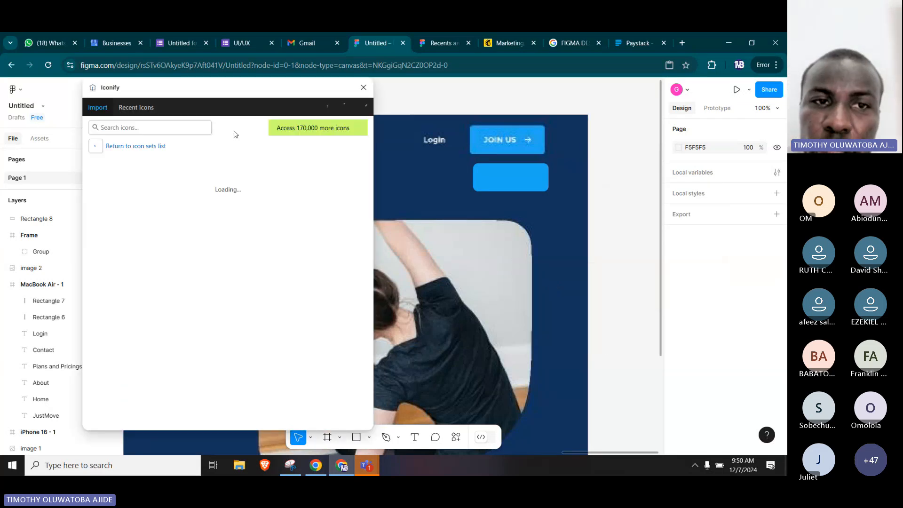
left_click(176, 134)
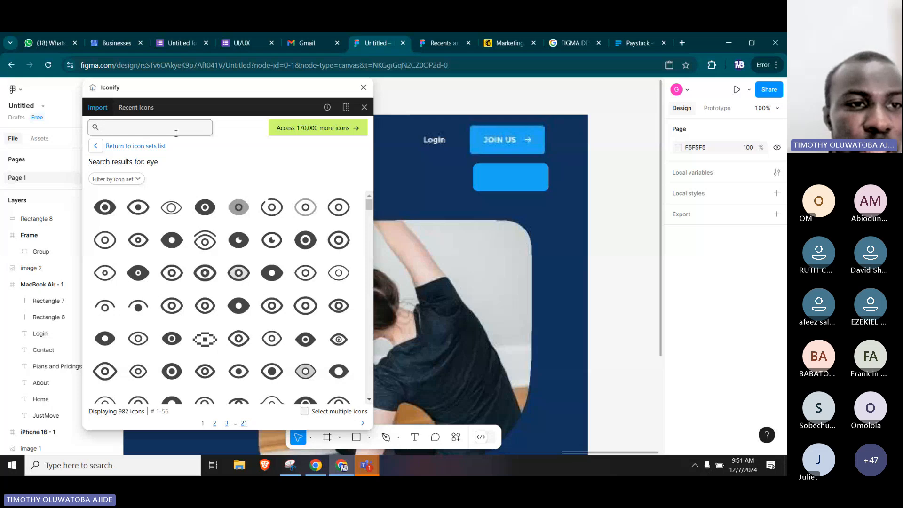
left_click(128, 151)
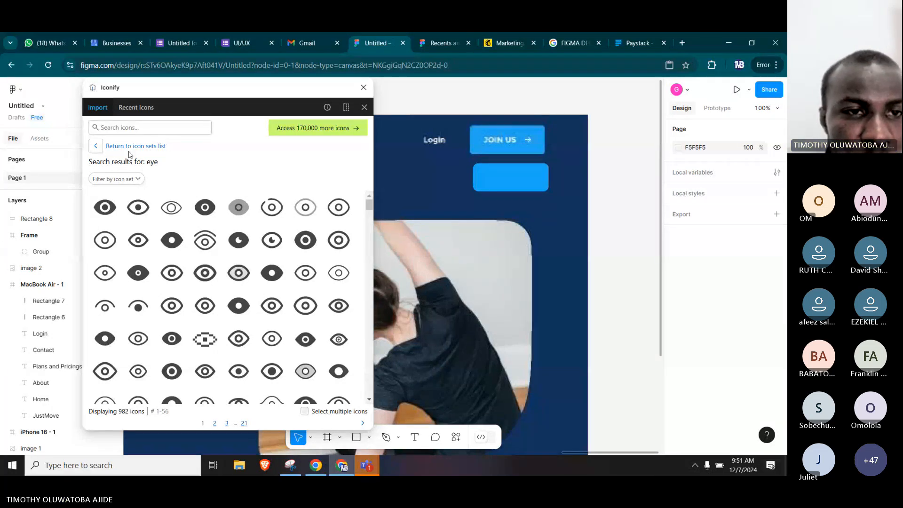
left_click(130, 147)
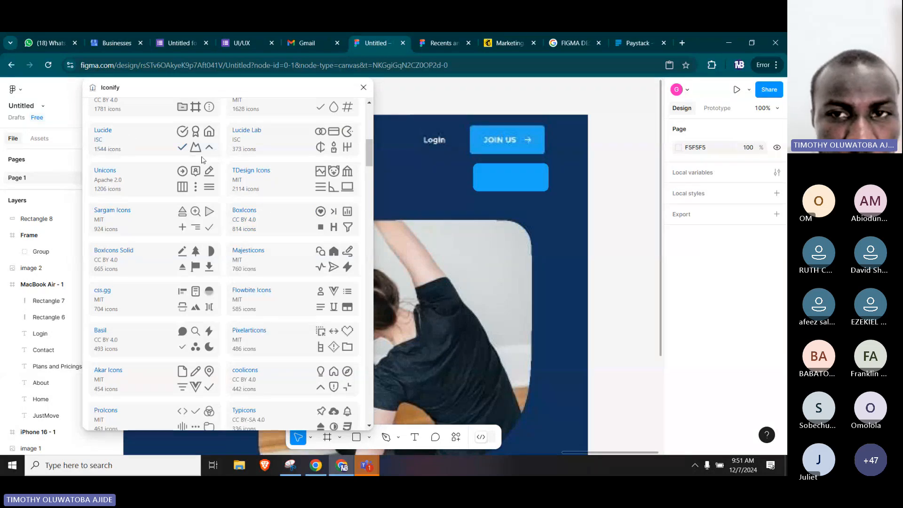
Look through Iconify's icon sets for a source of arrow icons.
scroll(211, 224, "down", 1)
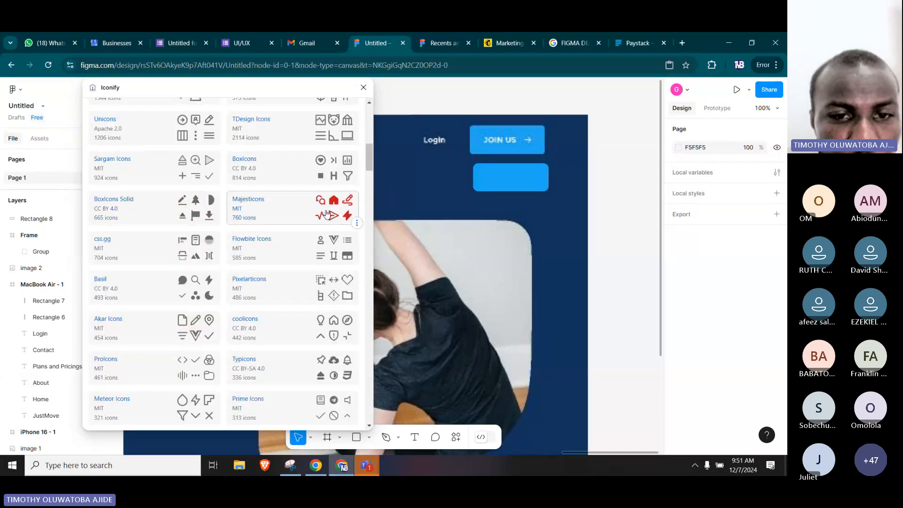
scroll(268, 200, "down", 2)
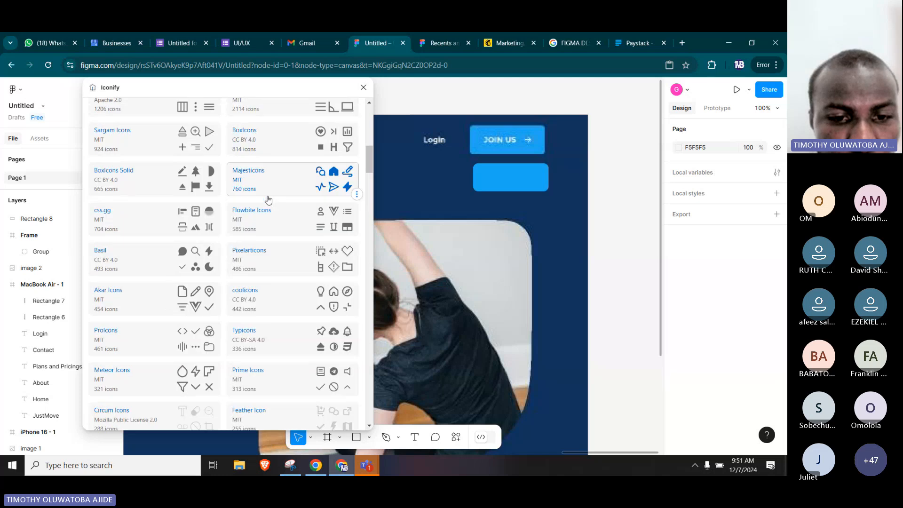
scroll(268, 199, "down", 2)
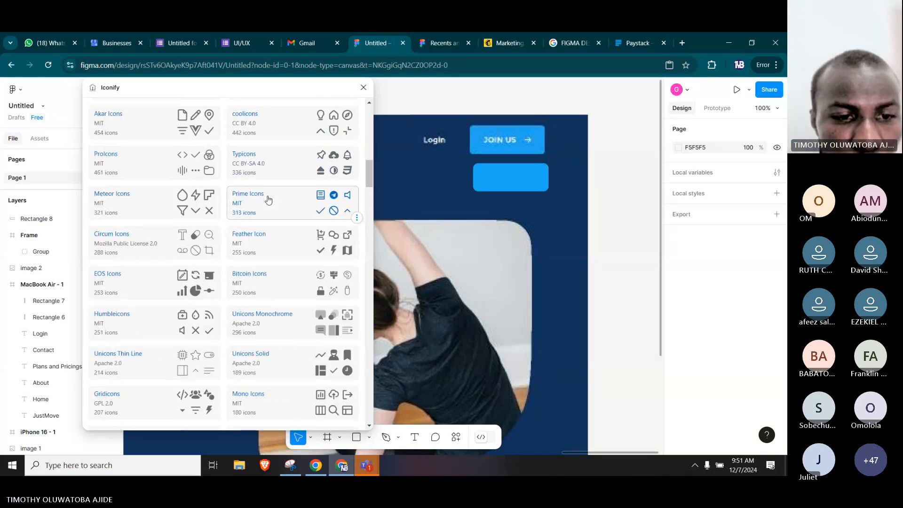
scroll(268, 200, "down", 3)
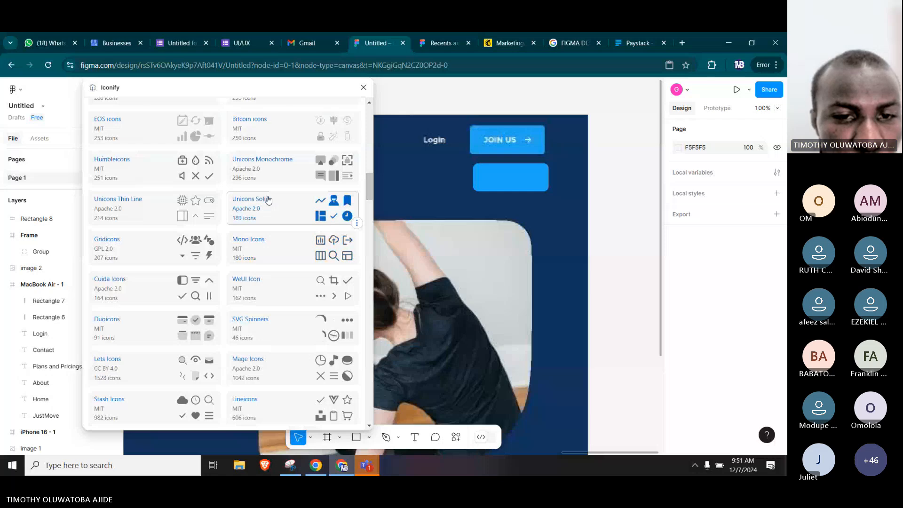
scroll(268, 200, "down", 5)
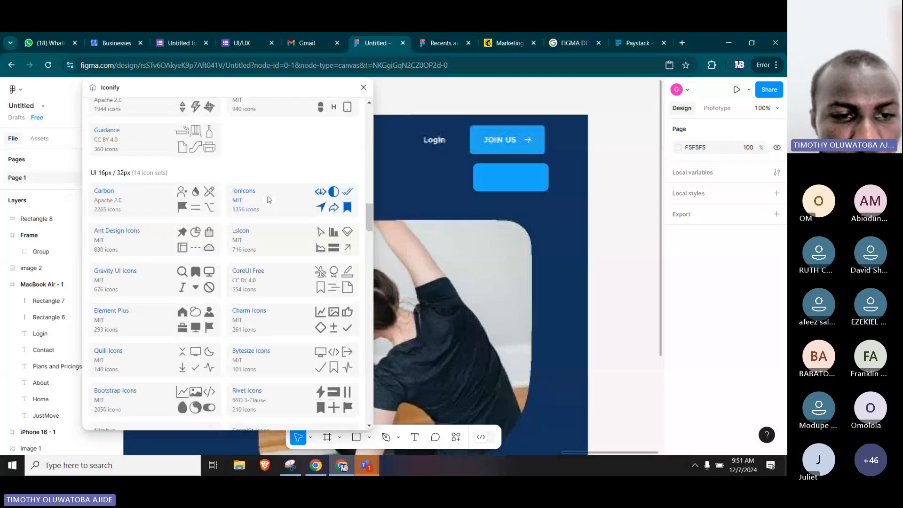
scroll(268, 199, "down", 5)
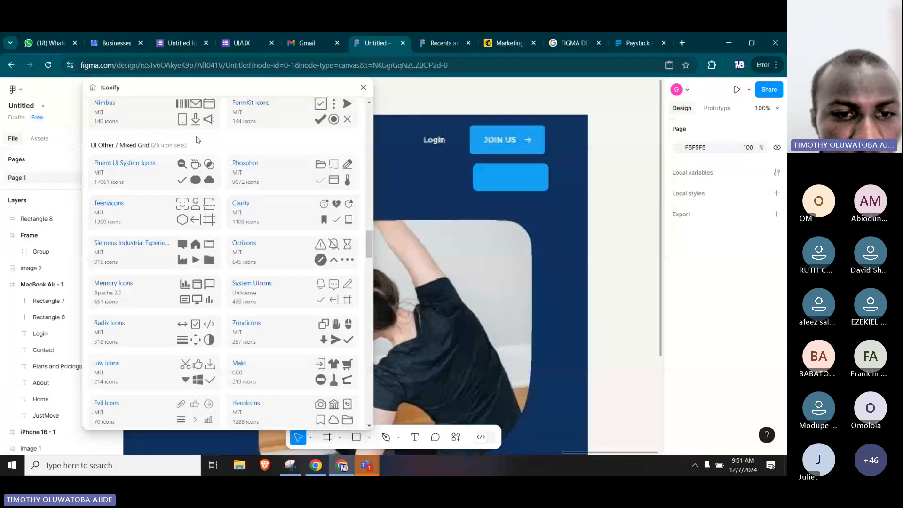
scroll(244, 172, "up", 10)
scroll(244, 172, "up", 10)
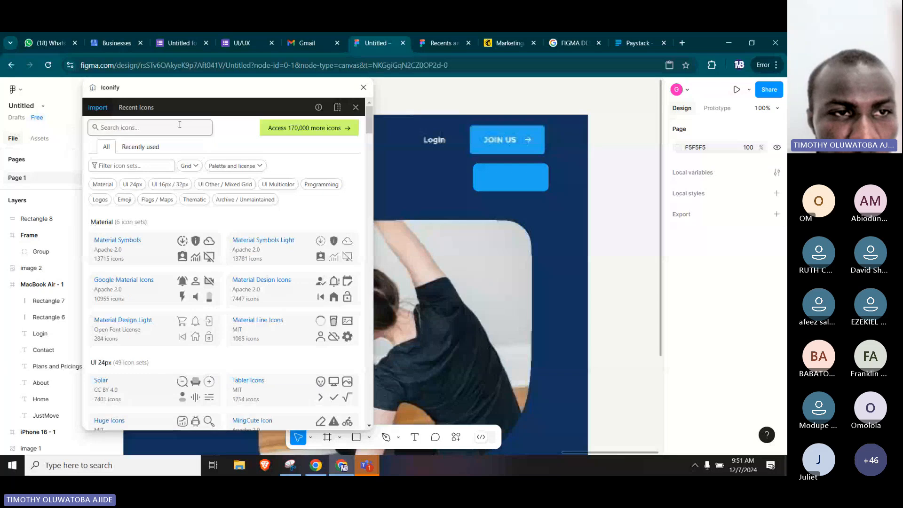
Search Iconify for "forward" icons.
left_click(179, 124)
type("f")
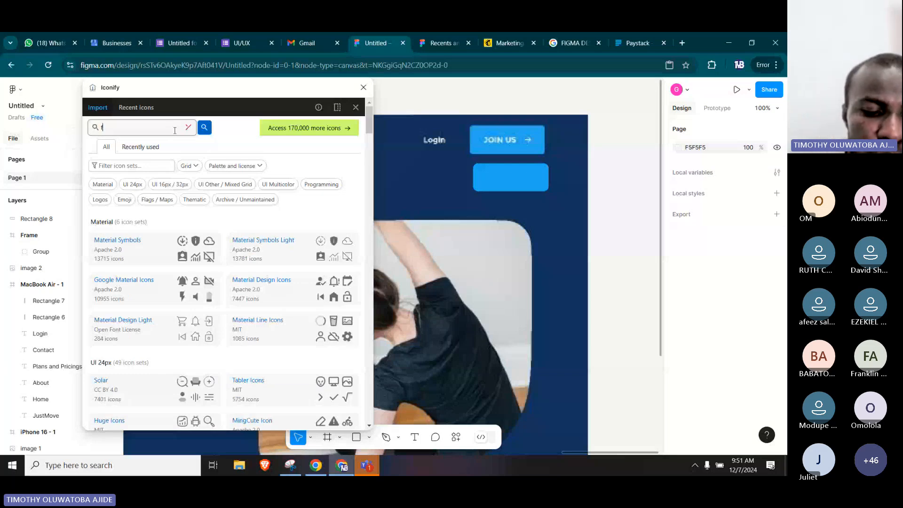
type("orward")
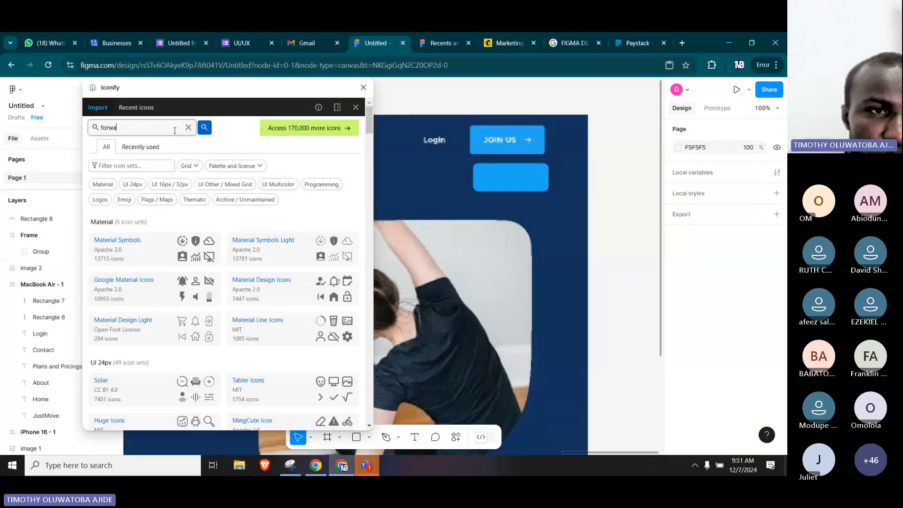
key("Return")
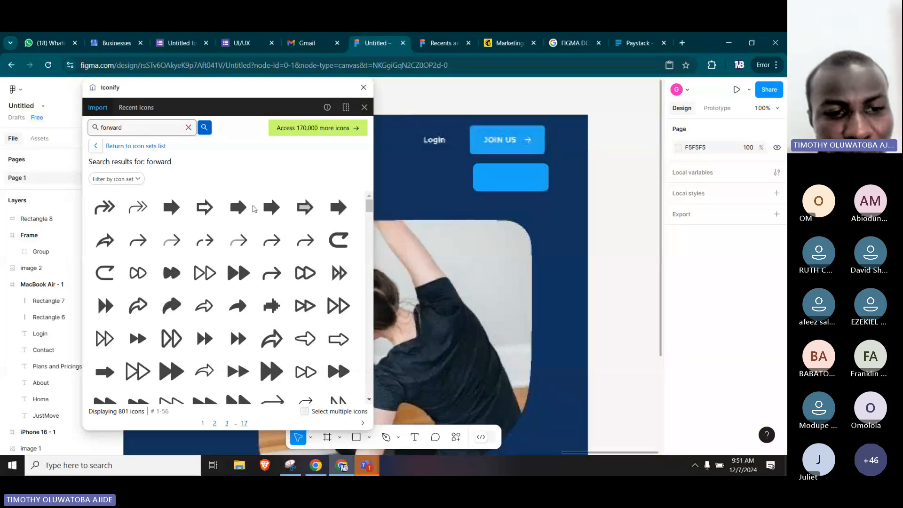
mouse_move(253, 208)
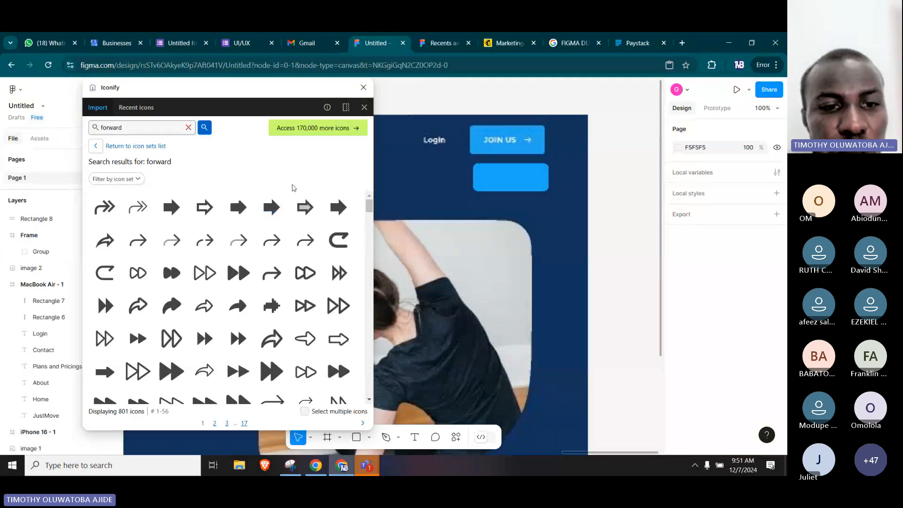
Place the plain ic:round-arrow-forward icon over the right end of the blue button at X 5184, Y -161, and close Iconify.
scroll(301, 268, "down", 5)
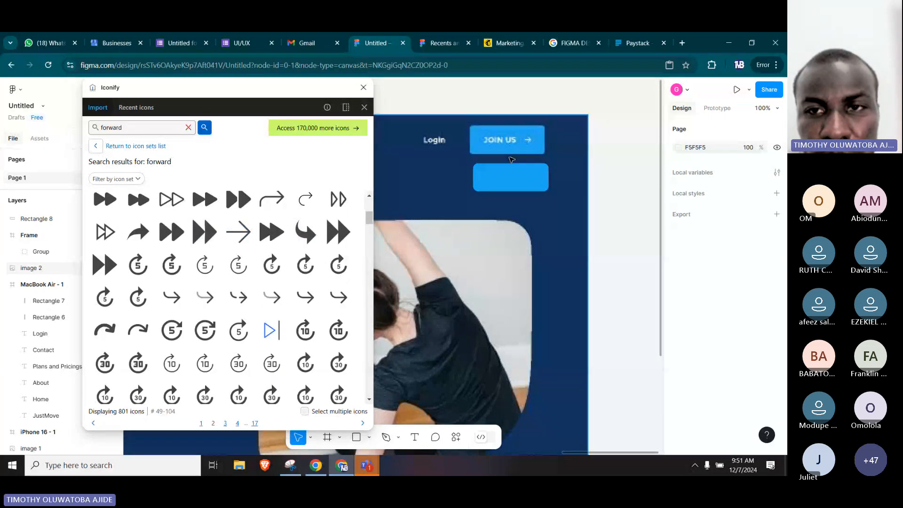
scroll(256, 244, "down", 8)
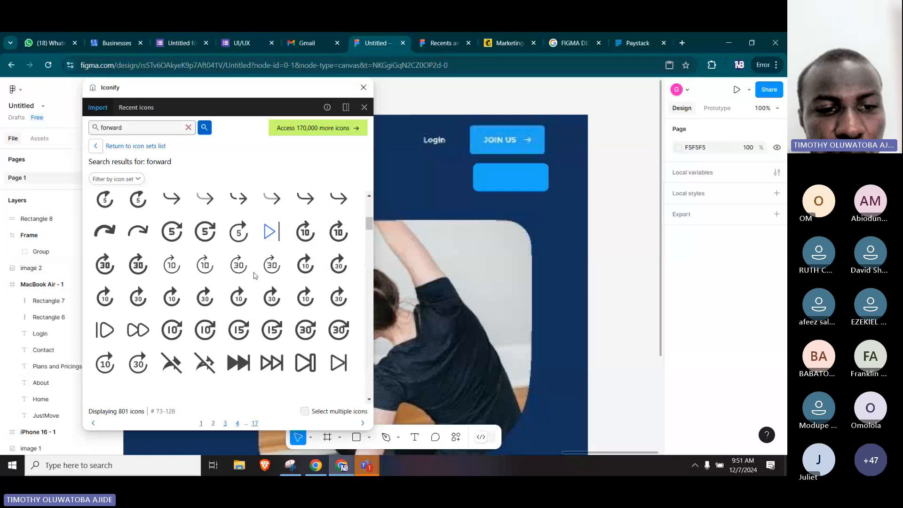
scroll(254, 275, "down", 1)
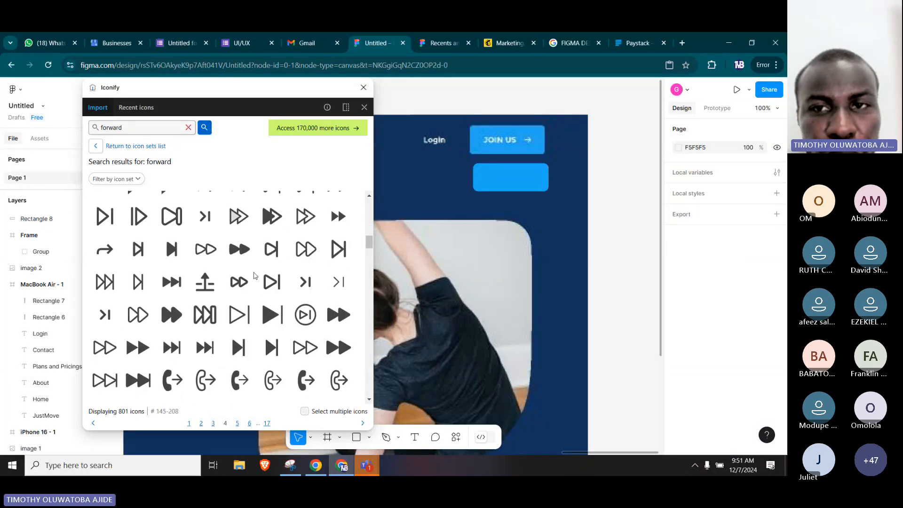
scroll(254, 275, "down", 9)
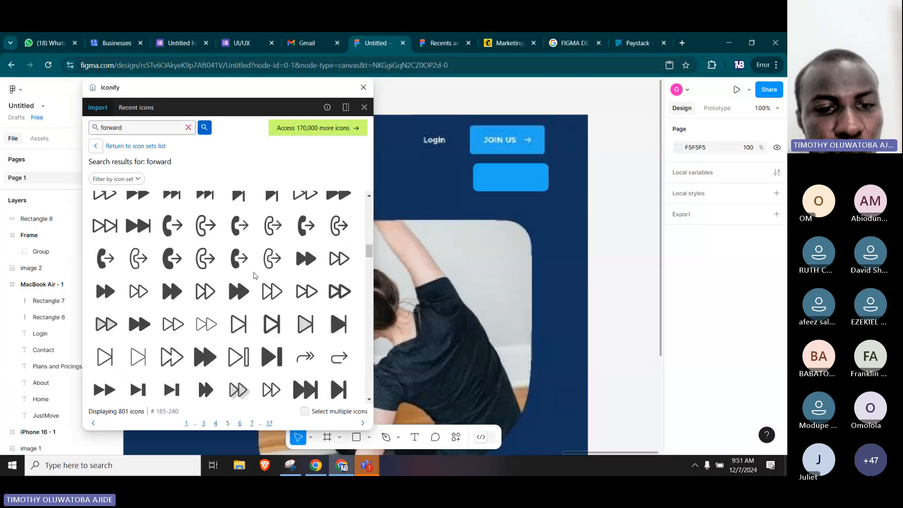
scroll(256, 274, "down", 1)
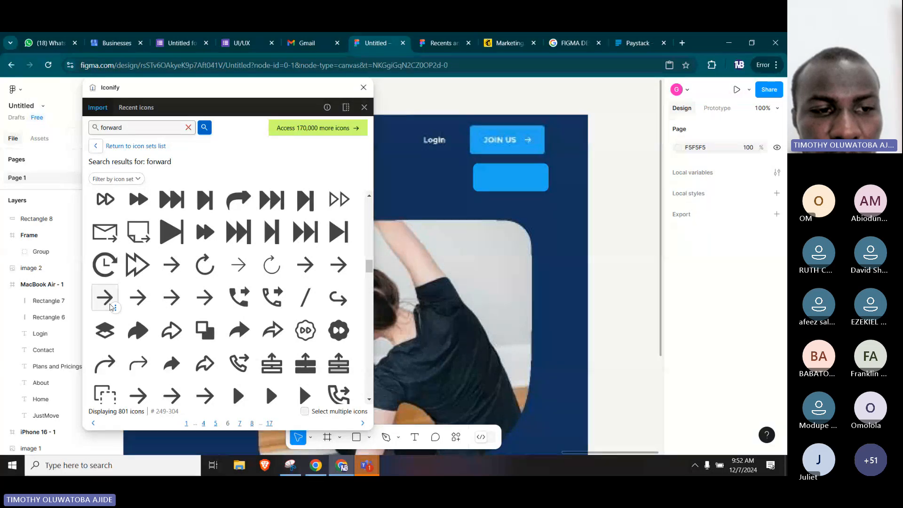
left_click(102, 298)
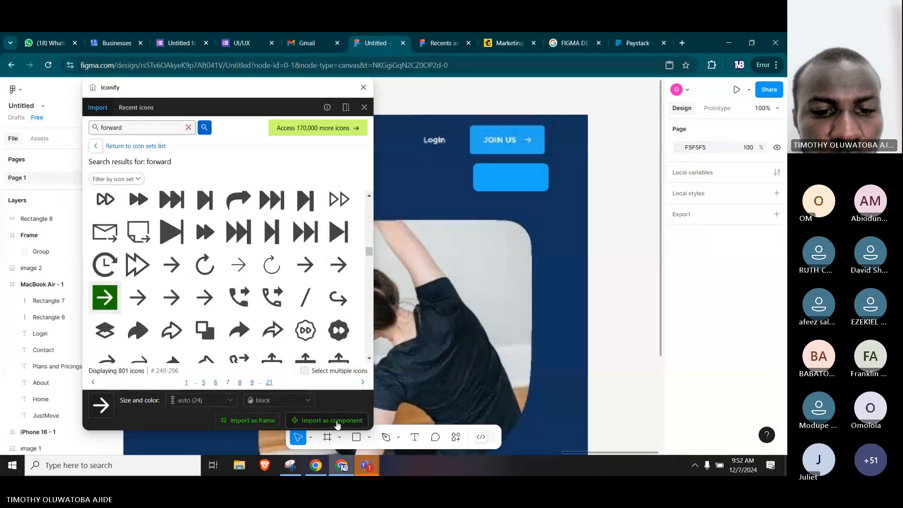
left_click(329, 421)
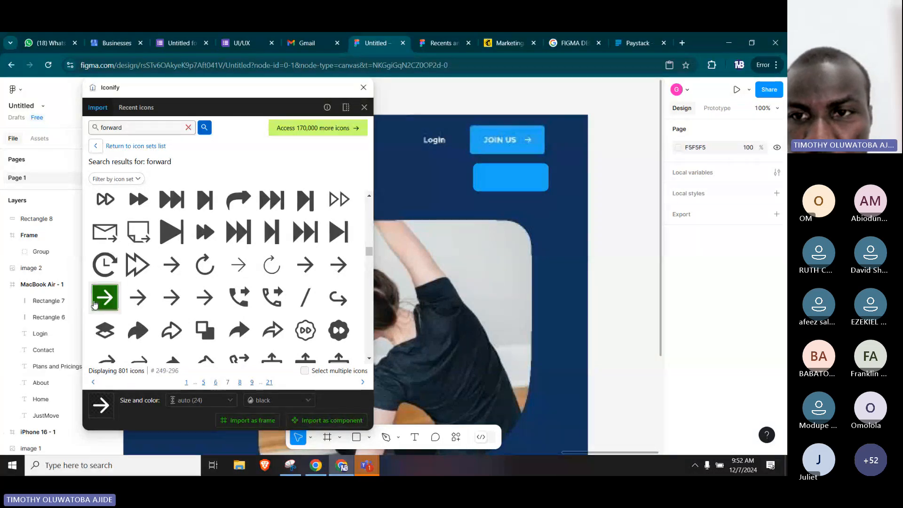
left_click_drag(94, 305, 578, 192)
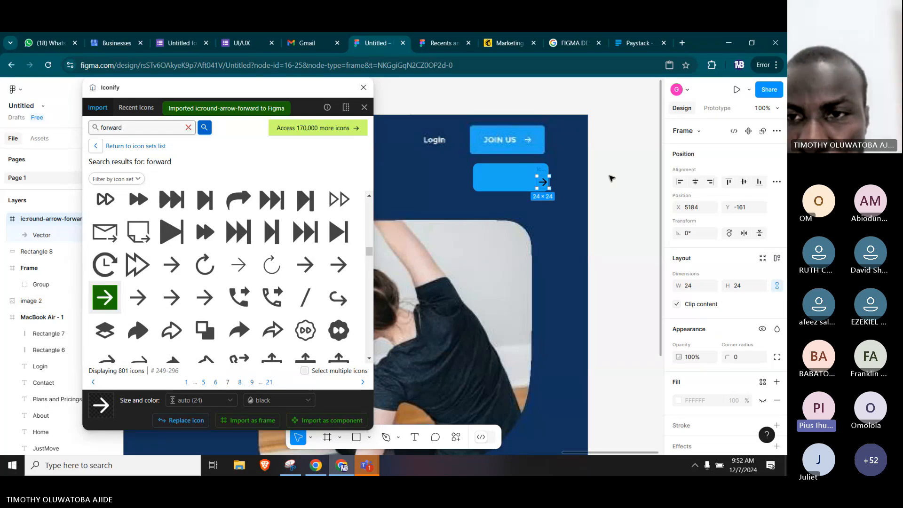
left_click(364, 88)
Move the arrow icon inside the right end of the blue button, to X 5174, Y -171.
scroll(536, 169, "up", 1)
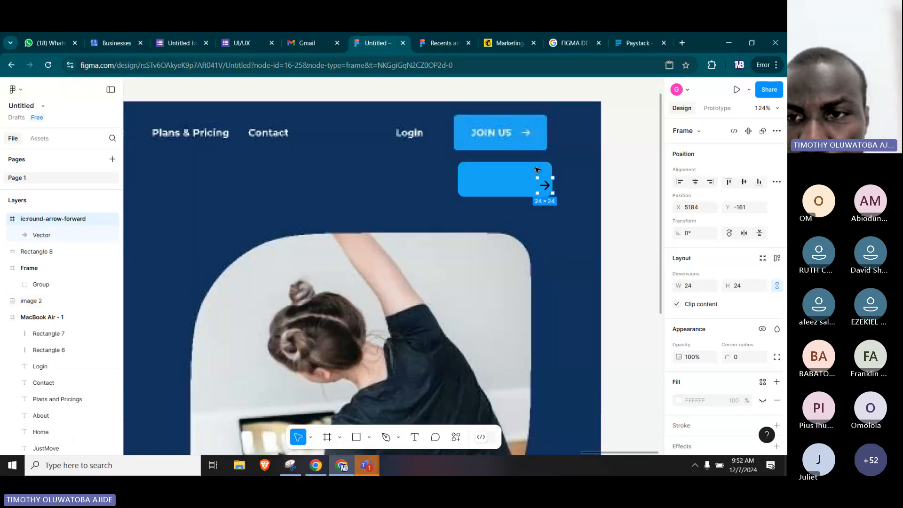
scroll(536, 169, "down", 1)
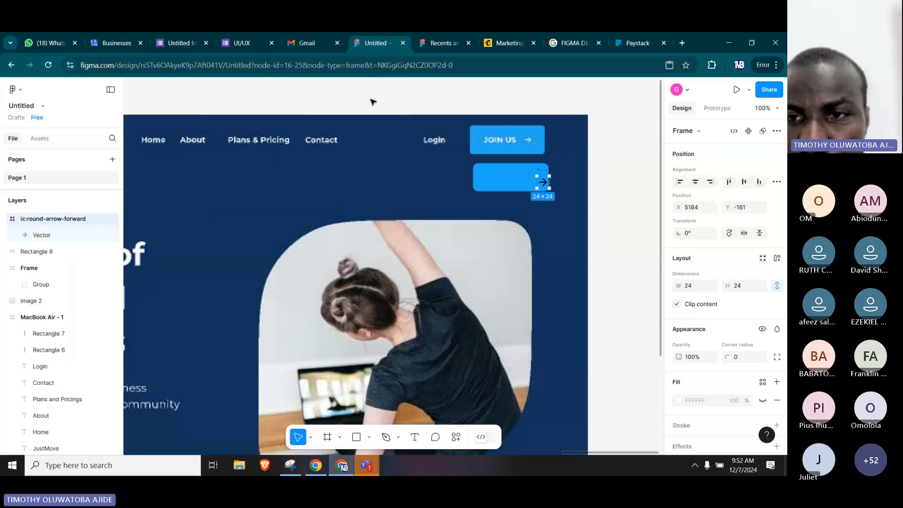
scroll(540, 179, "up", 3)
left_click_drag(546, 195, 542, 187)
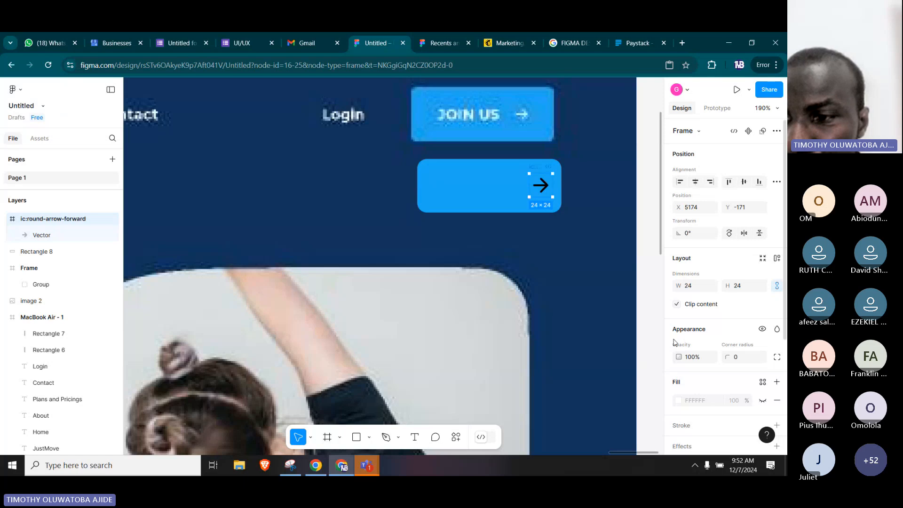
Change the arrow icon's colour to white (FFFFFF).
scroll(675, 341, "down", 3)
left_click(678, 332)
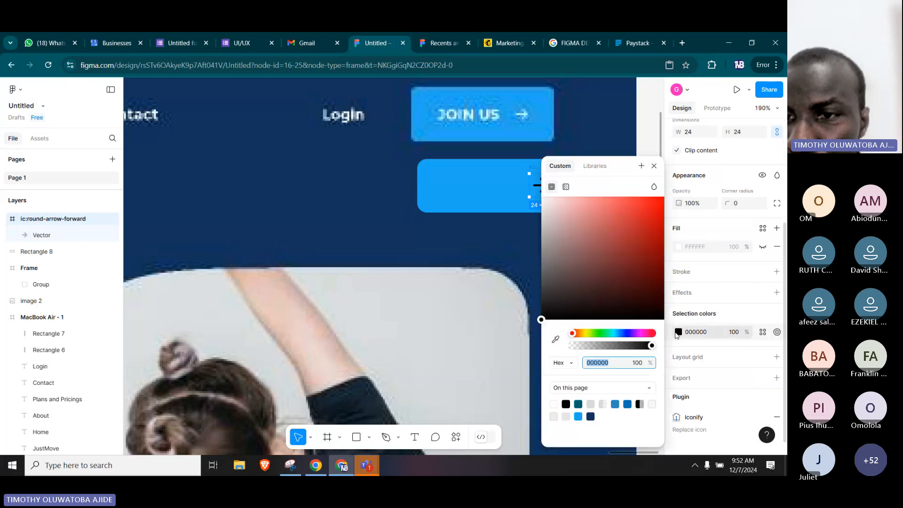
left_click_drag(543, 216, 513, 181)
Try to move the blue button rectangle and its arrow vector together into the MacBook Air - 1 header, beside Login.
left_click(513, 181)
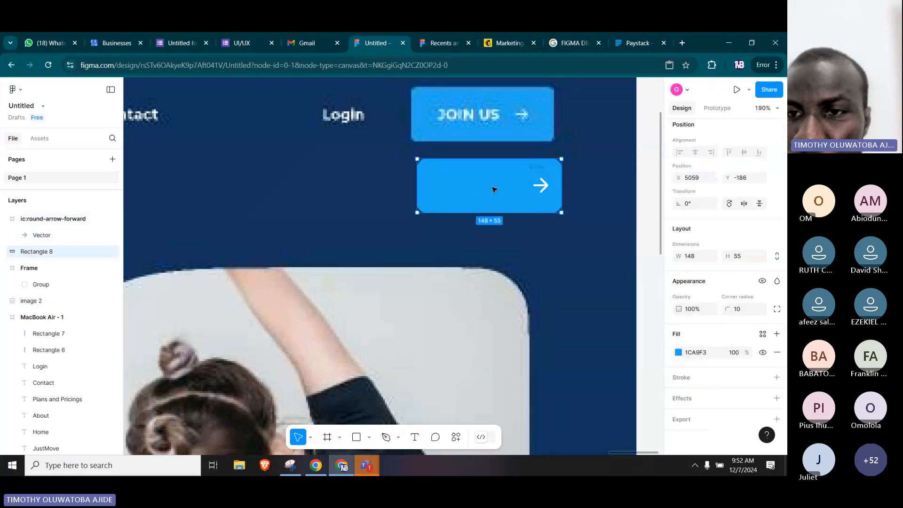
left_click(545, 189, "shift")
scroll(546, 191, "down", 5)
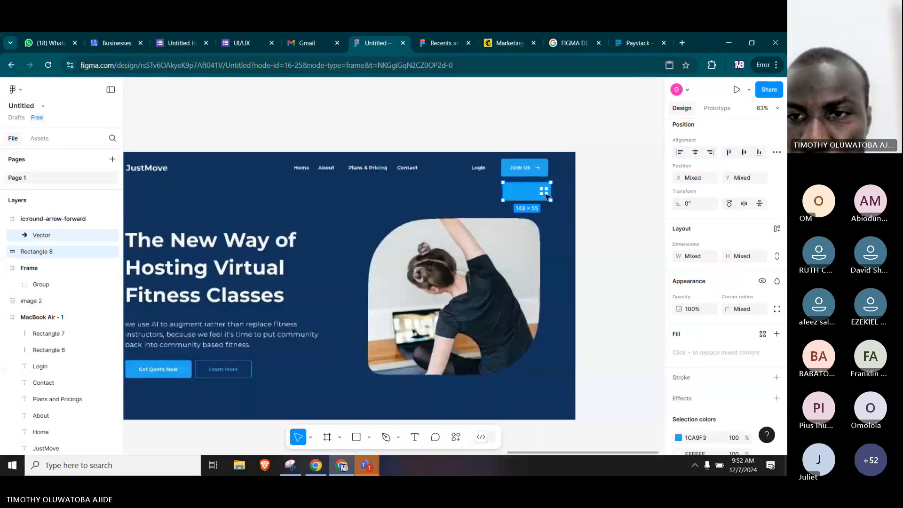
scroll(546, 195, "down", 1)
left_click_drag(524, 194, 306, 177)
scroll(244, 166, "up", 5)
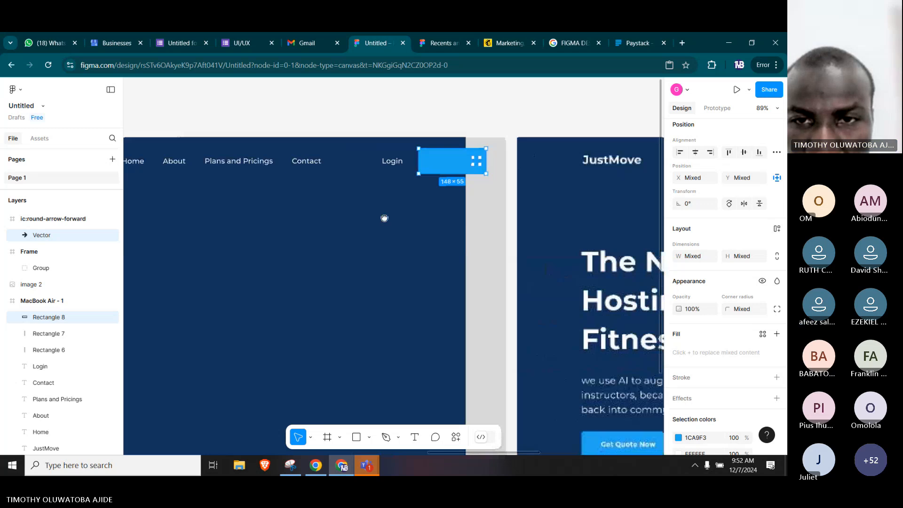
key("ctrl+z")
left_click(394, 240)
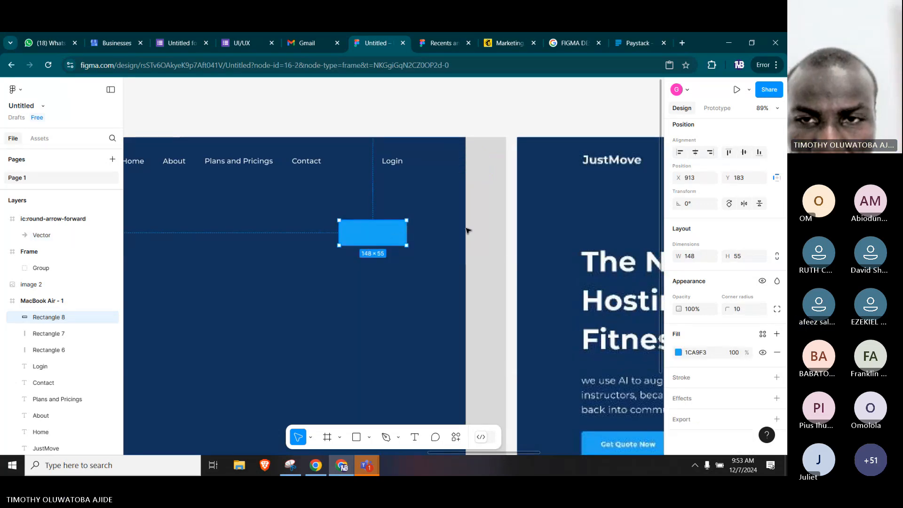
Try to send the blue rectangle to the back of the MacBook Air - 1 frame and shift it aside.
left_click(385, 255)
left_click(395, 240)
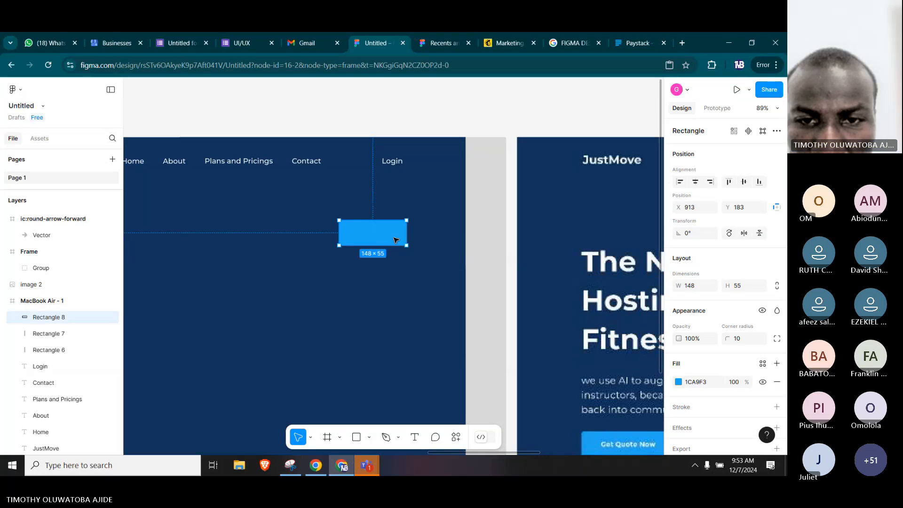
right_click(394, 236)
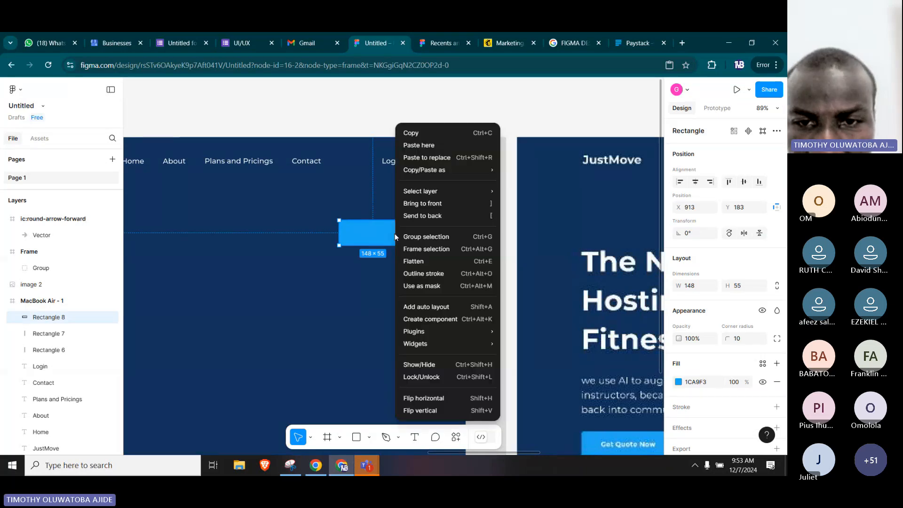
left_click(425, 216)
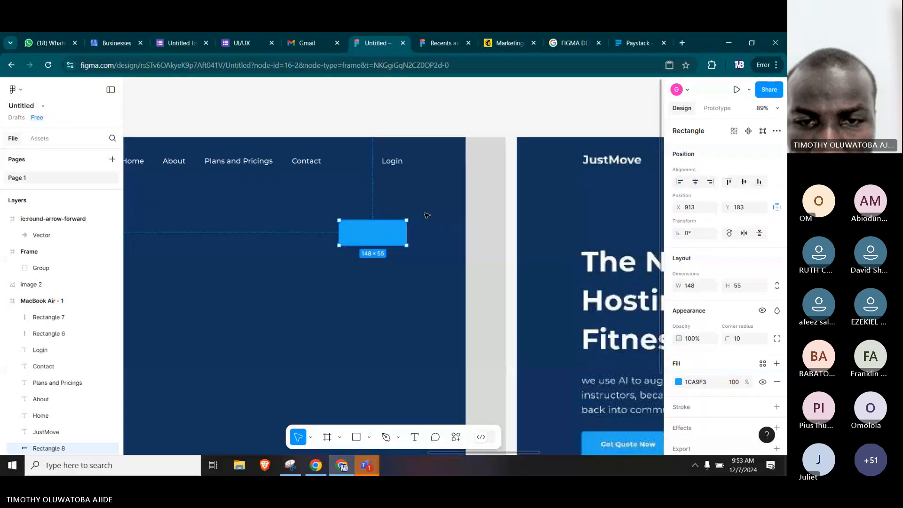
right_click(371, 240)
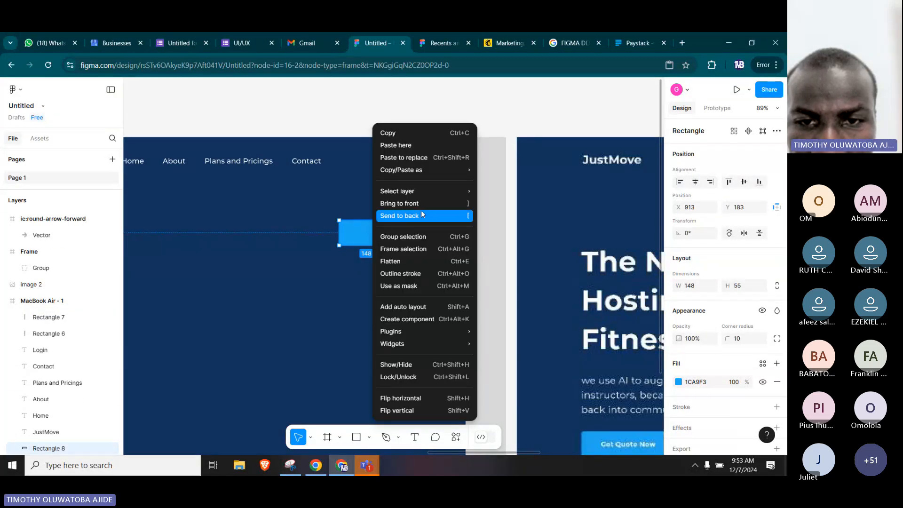
left_click(422, 215)
right_click(376, 239)
left_click(418, 216)
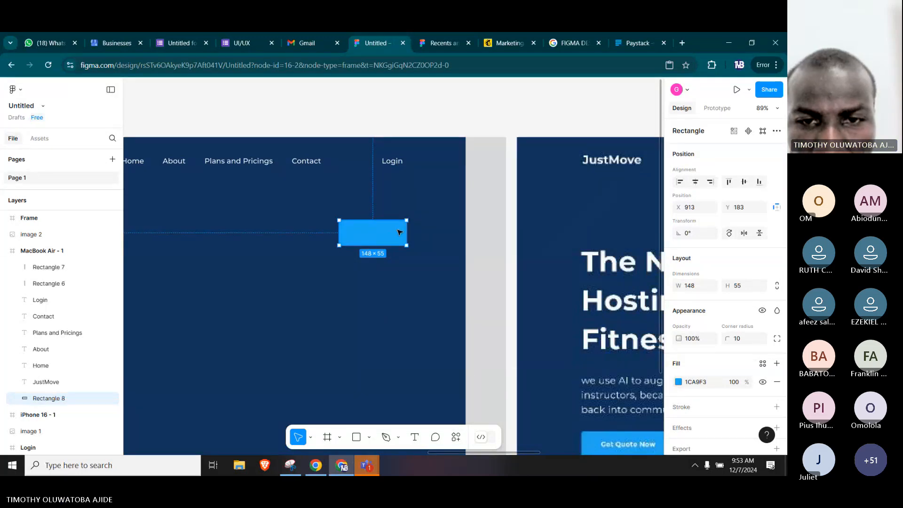
left_click_drag(390, 238, 324, 236)
left_click_drag(372, 222, 420, 258)
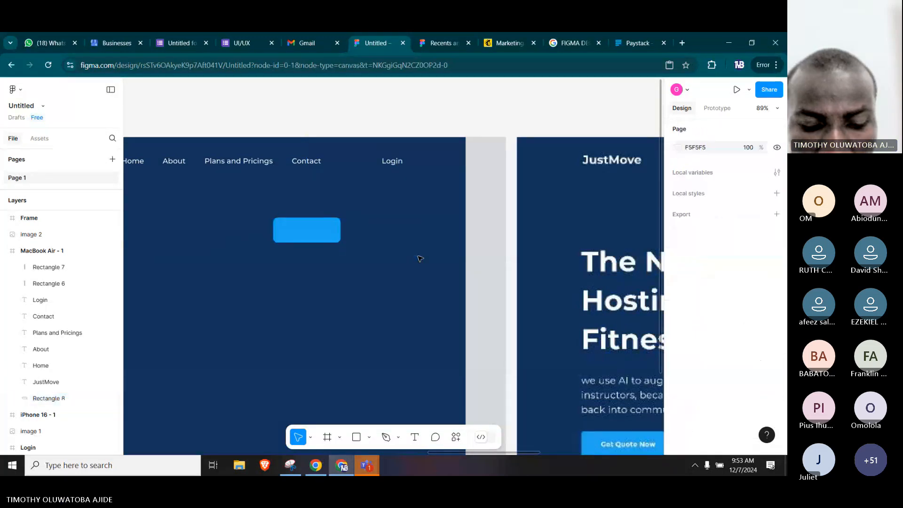
Undo the stacking changes and moves to return the blue rectangle and arrow to the reference image.
key("ctrl+z")
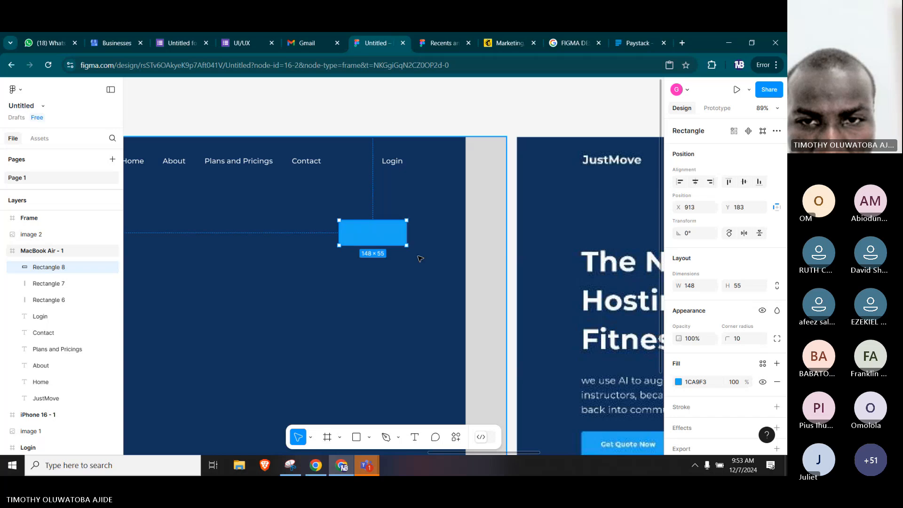
key("ctrl+z")
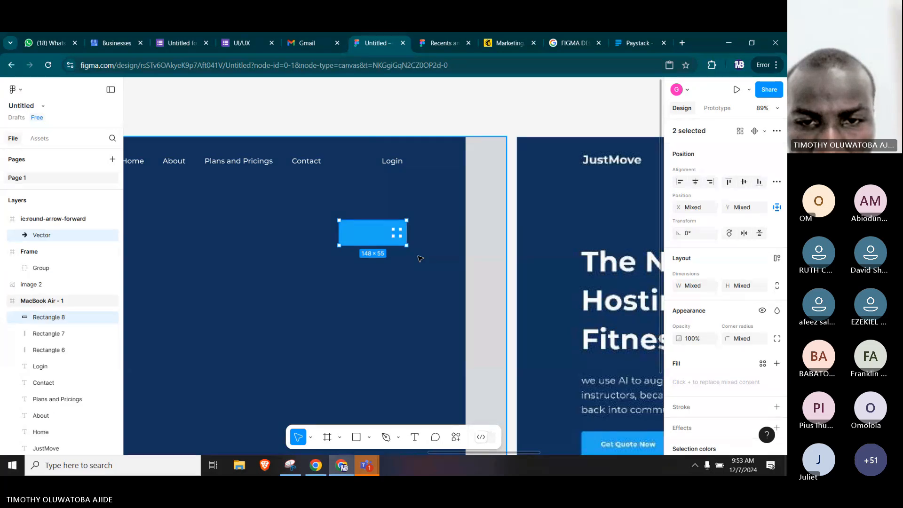
key("ctrl+z")
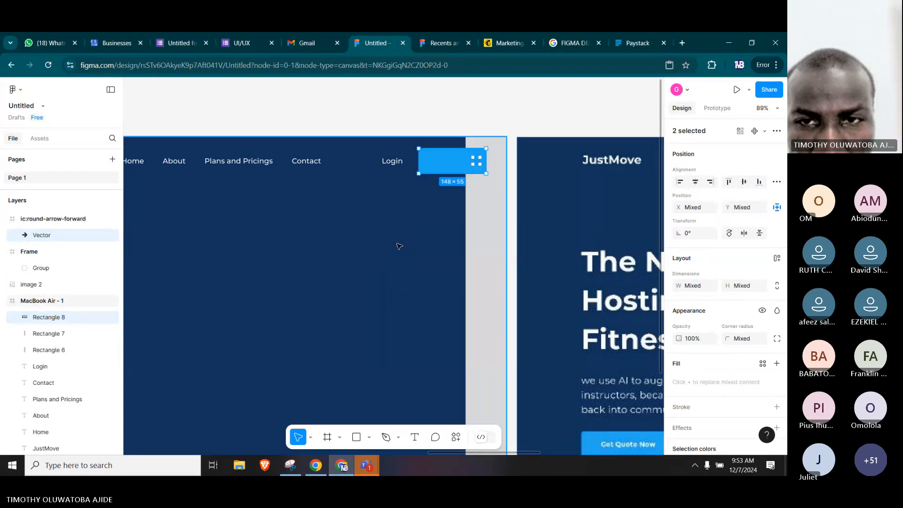
key("ctrl+z")
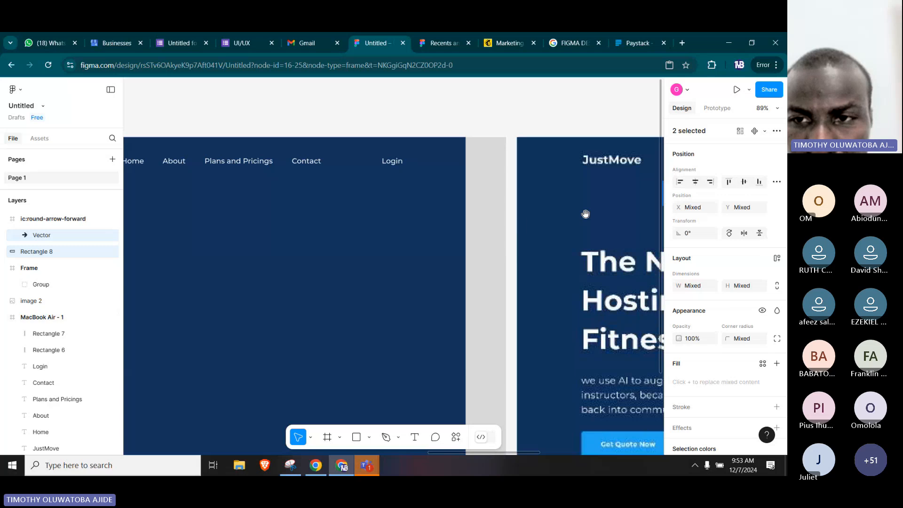
left_click_drag(585, 214, 241, 215)
left_click_drag(559, 210, 196, 197)
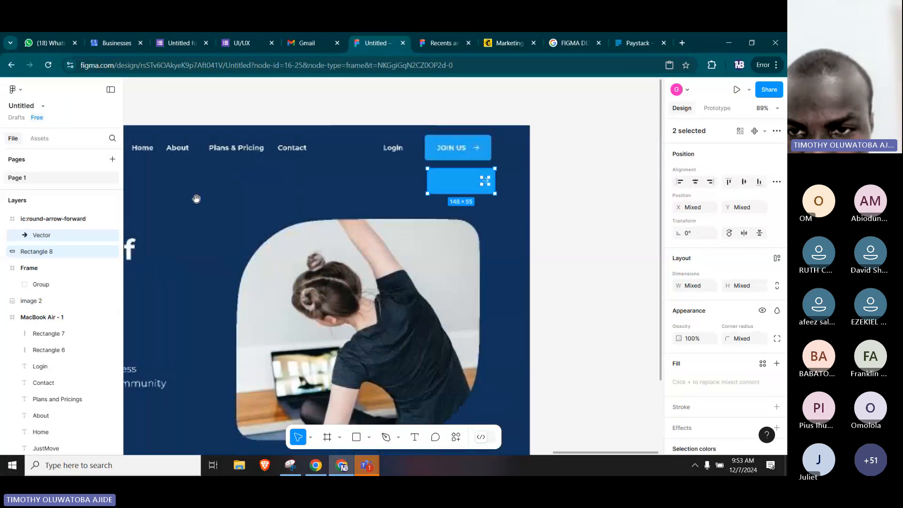
Try enlarging the arrow icon on the blue button to 36 × 34, and undo the change.
left_click(570, 160)
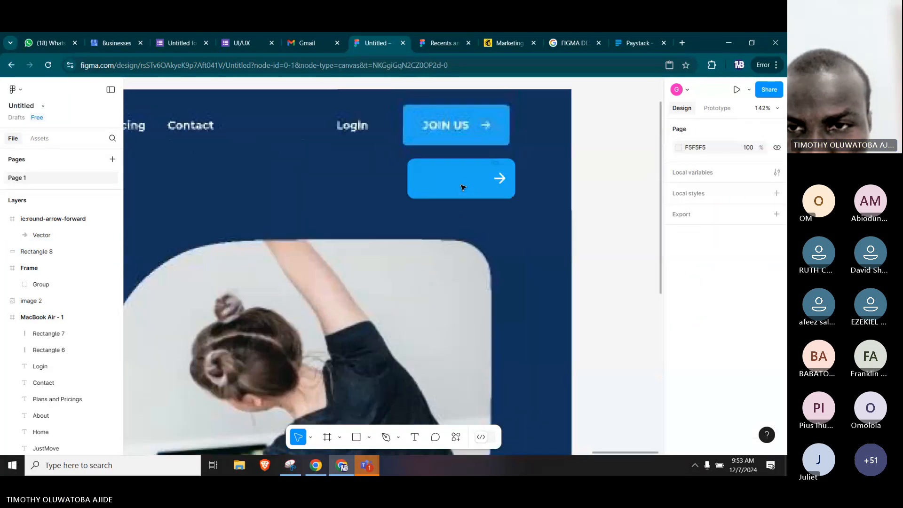
scroll(486, 187, "up", 5)
left_click(522, 181)
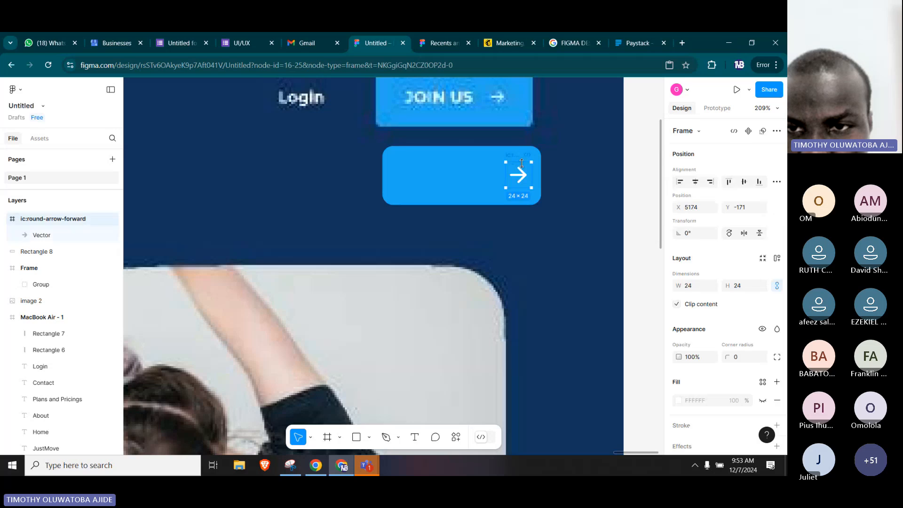
left_click_drag(531, 187, 544, 198)
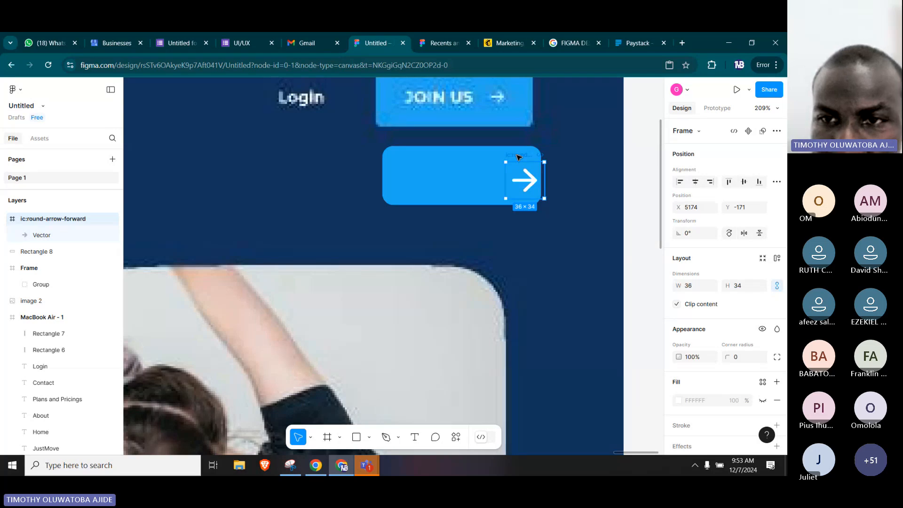
key("Delete")
key("ctrl+z")
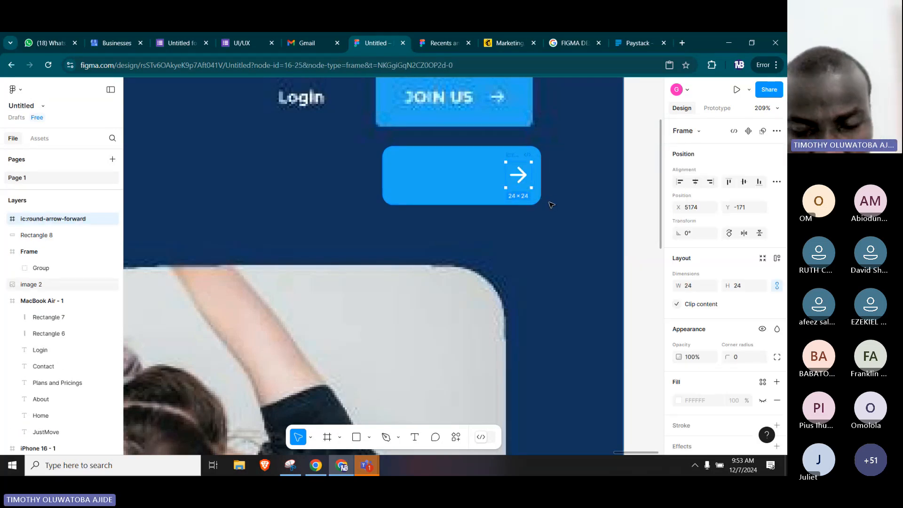
Group the blue rectangle with the arrow icon and move the group into the MacBook Air - 1 header beside Login, to X 1094, Y 42.
left_click(442, 177, "shift")
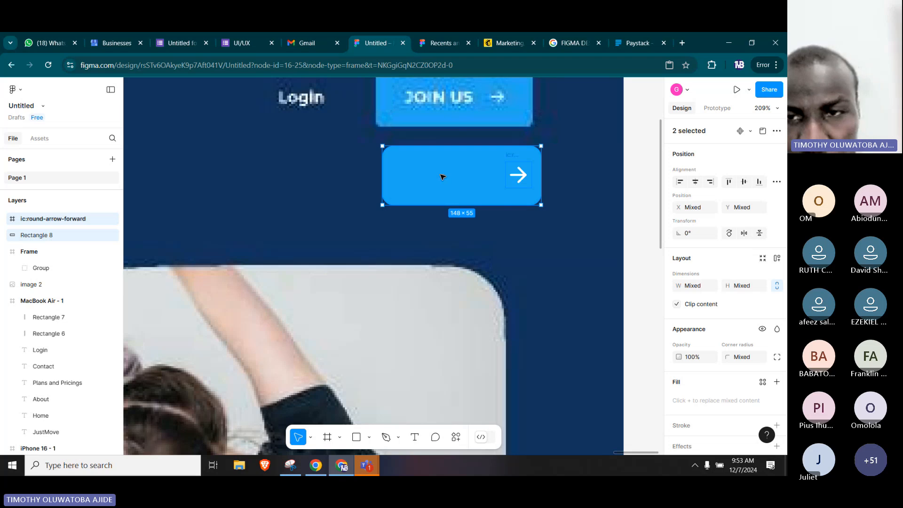
key("ctrl+g")
left_click_drag(490, 179, 309, 182)
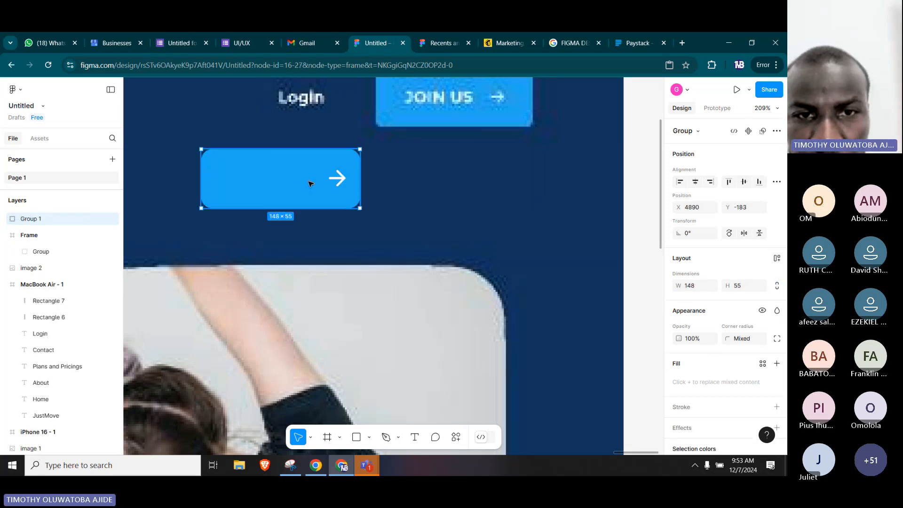
key("space")
left_click_drag(242, 202, 127, 192)
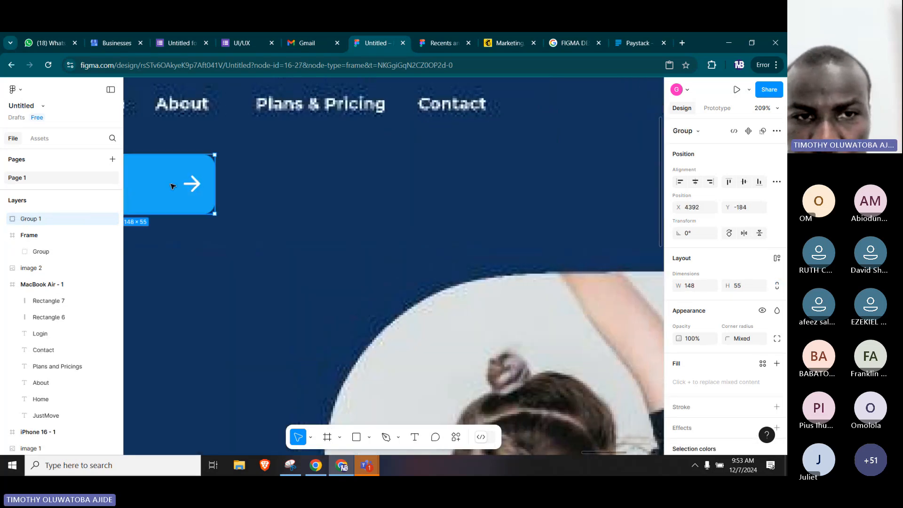
scroll(231, 177, "down", 1)
key("space")
left_click_drag(216, 223, 541, 229)
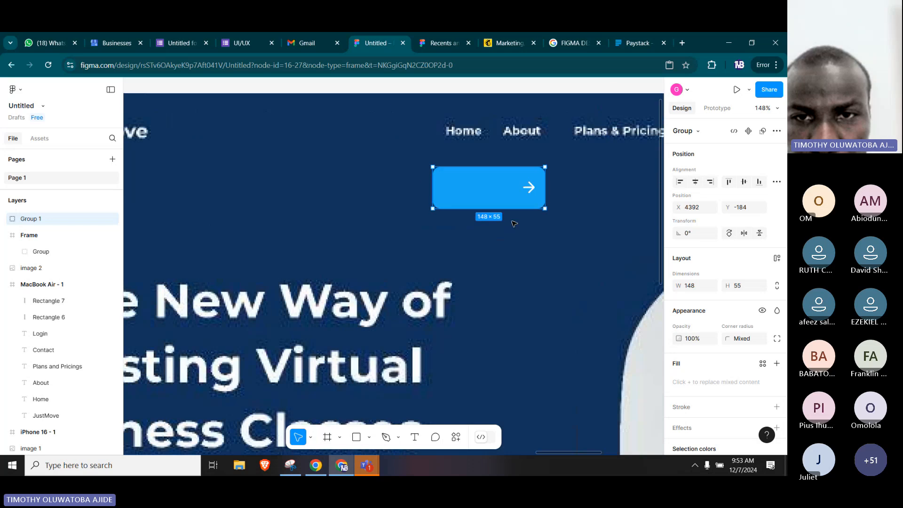
scroll(416, 187, "down", 2)
scroll(416, 187, "down", 2)
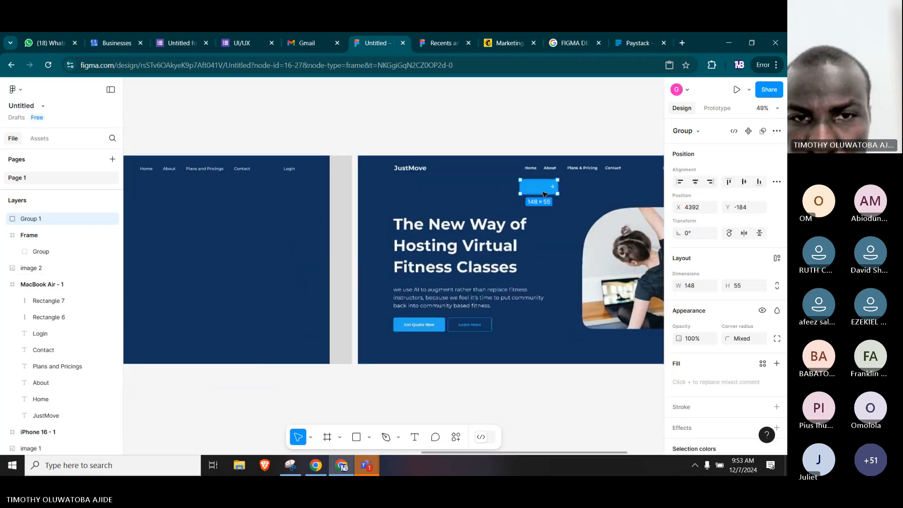
left_click_drag(590, 190, 330, 180)
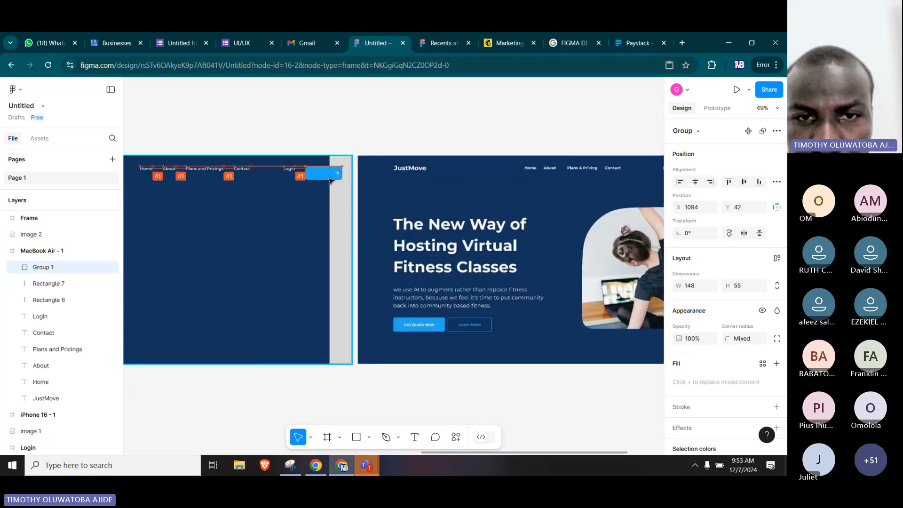
Move the arrow button group closer to Login and level with the navigation links, at X 1072, Y 25.
key("space")
left_click_drag(513, 209, 600, 246)
left_click_drag(529, 228, 500, 215)
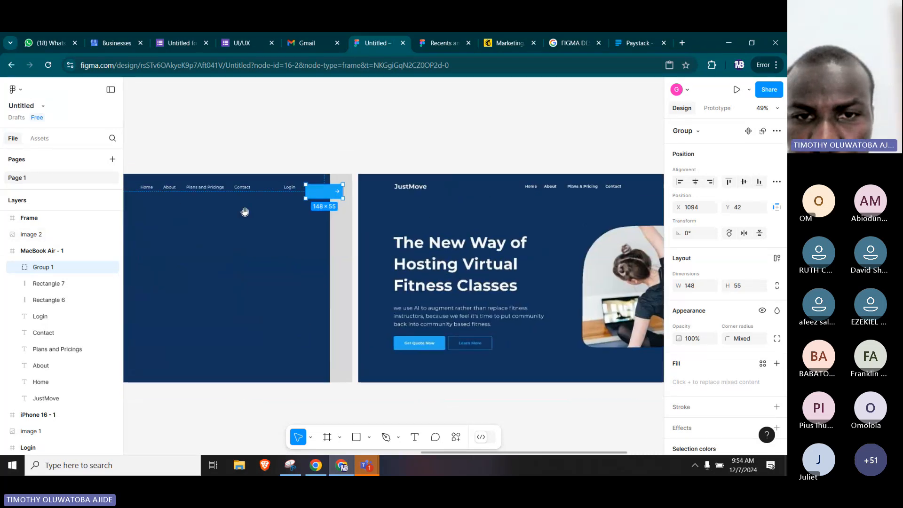
left_click_drag(244, 212, 303, 224)
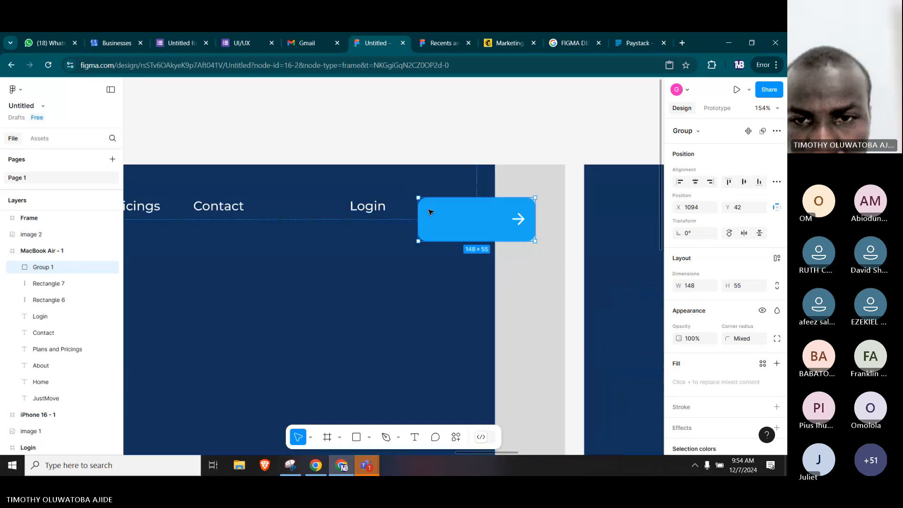
scroll(337, 207, "up", 5)
left_click_drag(461, 218, 450, 210)
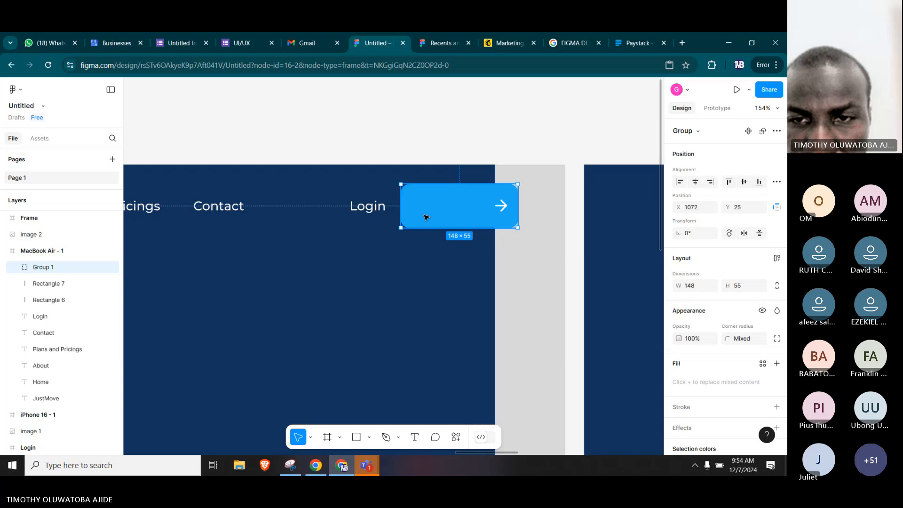
Shrink the arrow button group to about 119 × 44 so it ends at the dark background's right edge.
left_click_drag(516, 183, 496, 192)
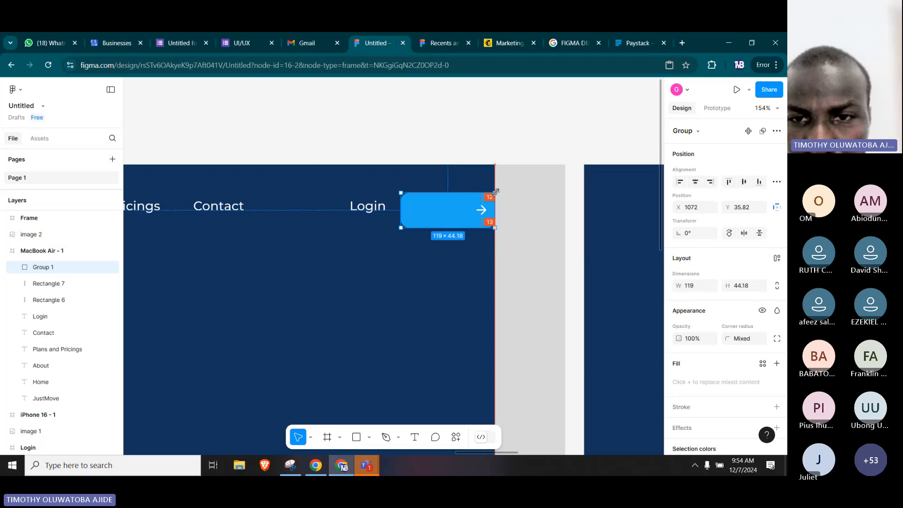
left_click_drag(495, 192, 497, 192)
left_click(464, 134)
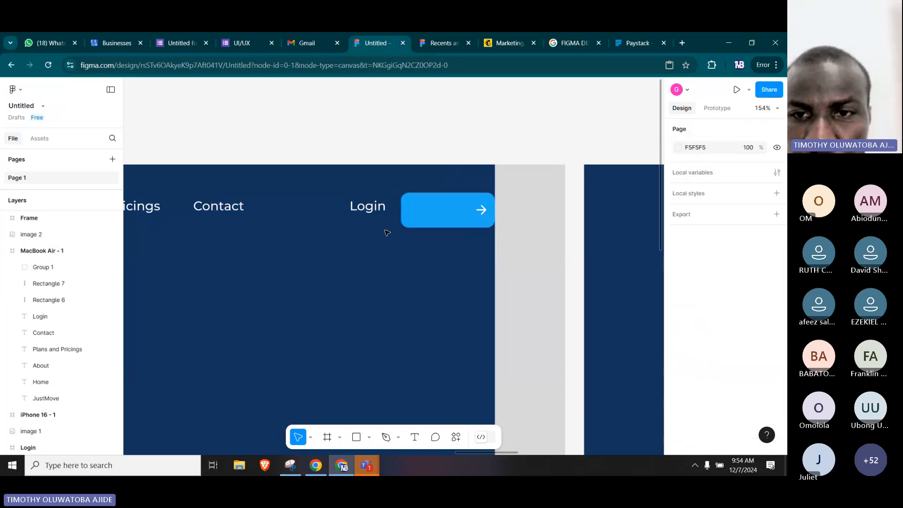
Try reducing the arrow button group's height to about 37, and undo the resizing.
left_click(438, 226)
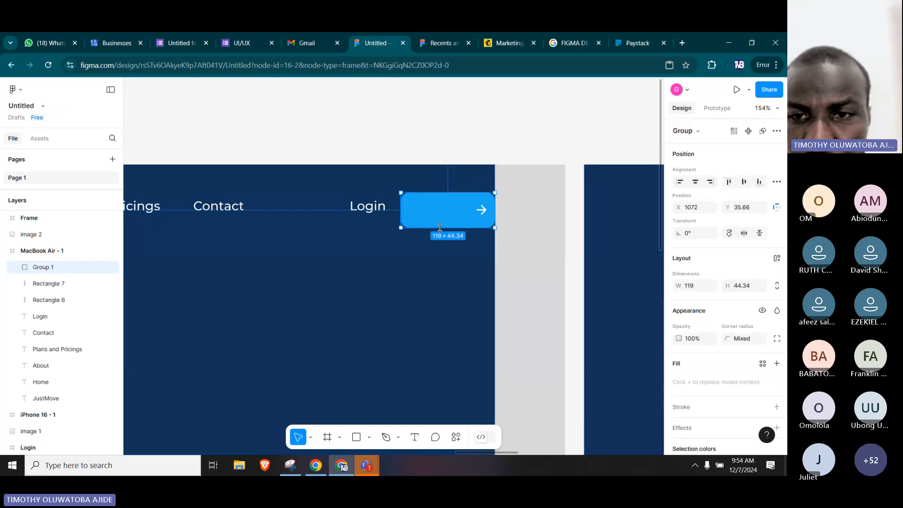
left_click_drag(440, 227, 440, 221)
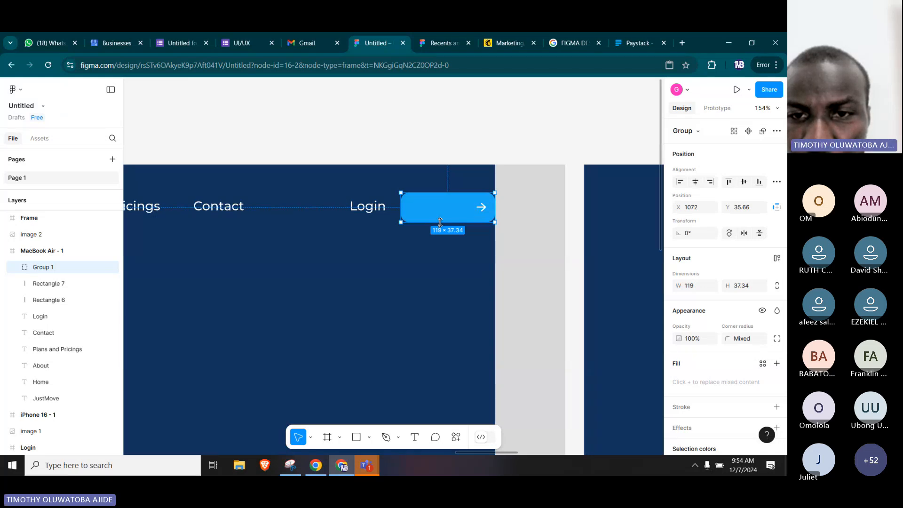
left_click_drag(440, 222, 440, 221)
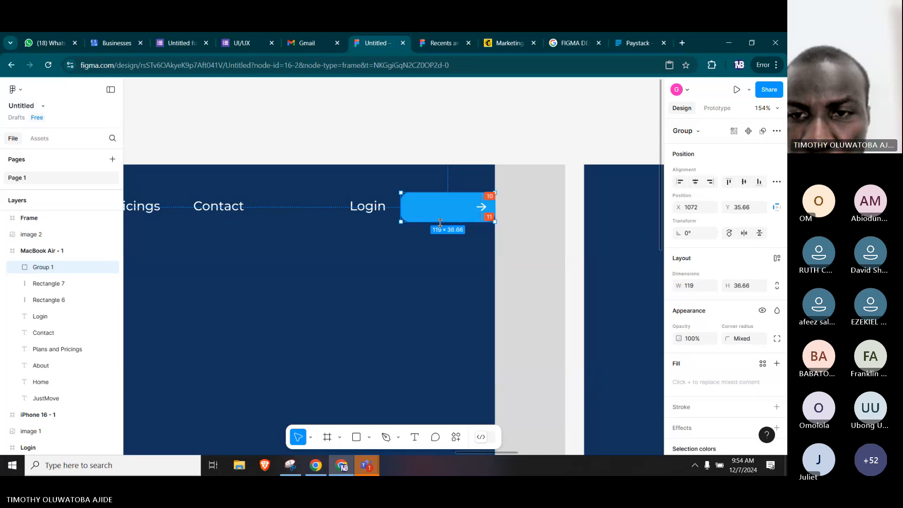
key("ctrl+z")
key("ctrl+z")
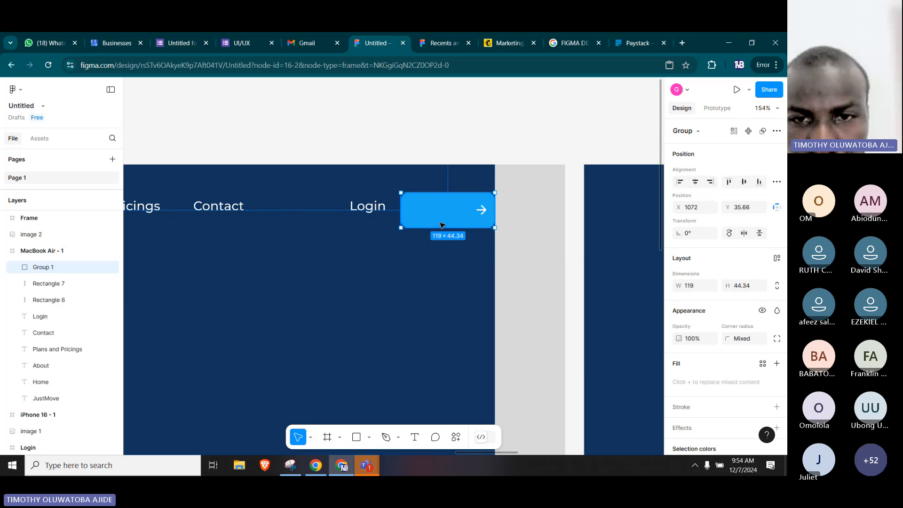
left_click(340, 229)
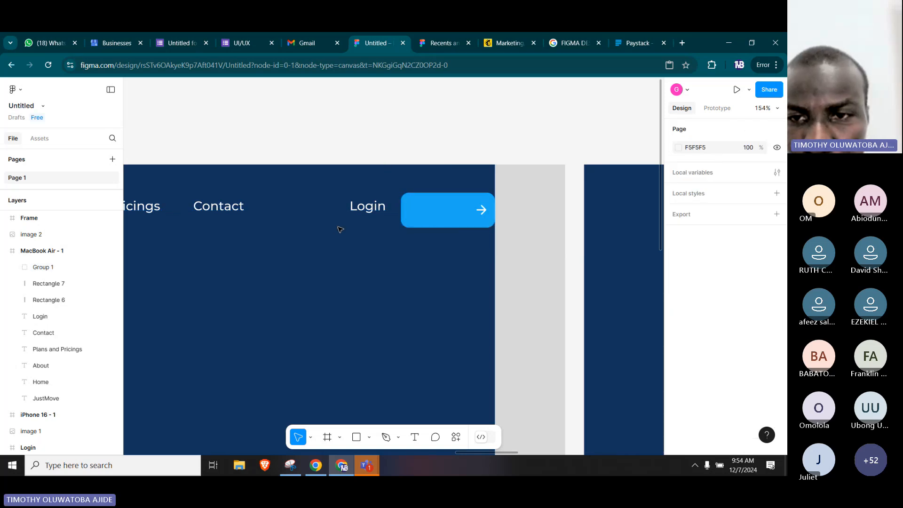
Move the arrow button group slightly toward Login, leaving a small gap before the dark background's right edge.
scroll(341, 229, "left", 3)
left_click(489, 207)
left_click_drag(493, 205, 492, 204)
left_click(524, 137)
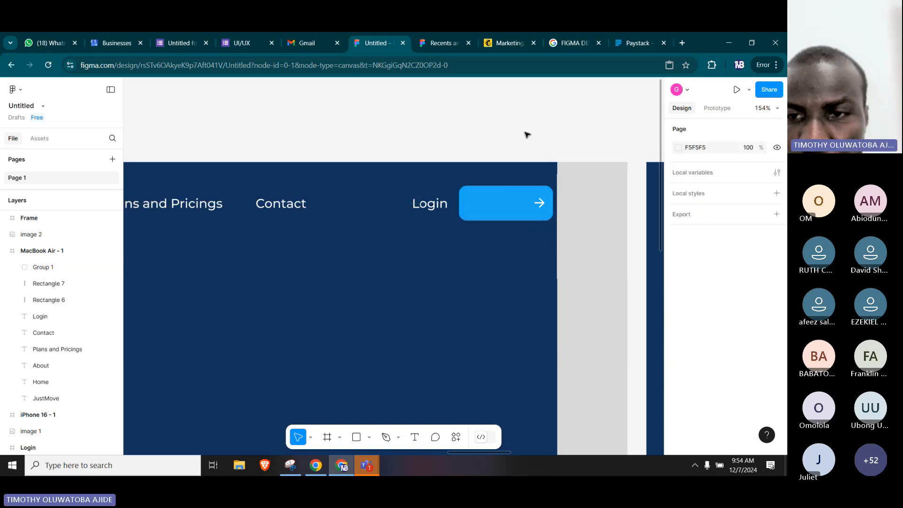
Duplicate the Login text below the arrow button at X 1067, Y 100, and change the copy's text to JOIN US.
scroll(390, 172, "left", 5)
scroll(391, 171, "right", 5)
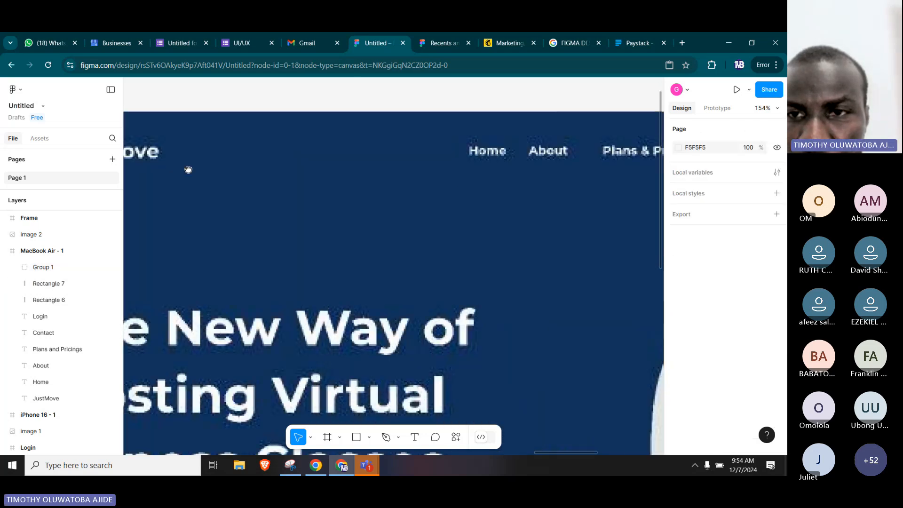
scroll(289, 183, "right", 8)
scroll(403, 224, "left", 4)
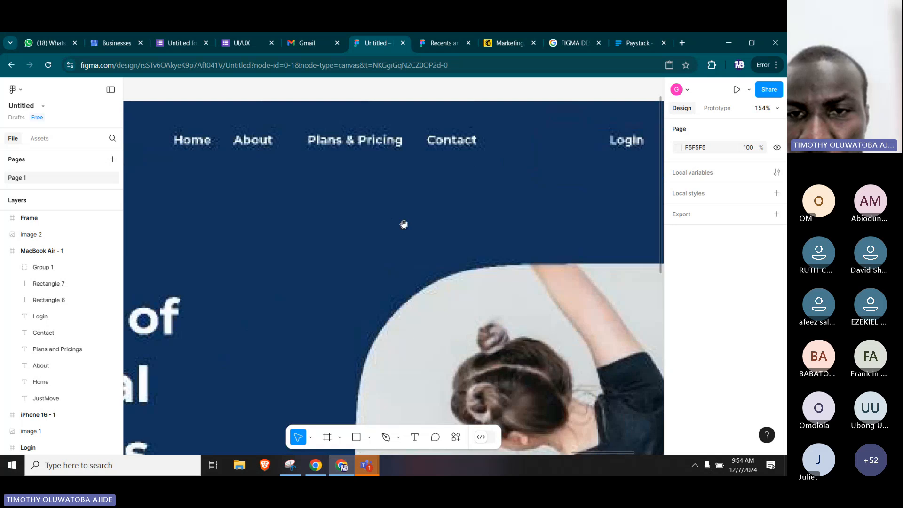
scroll(430, 210, "left", 6)
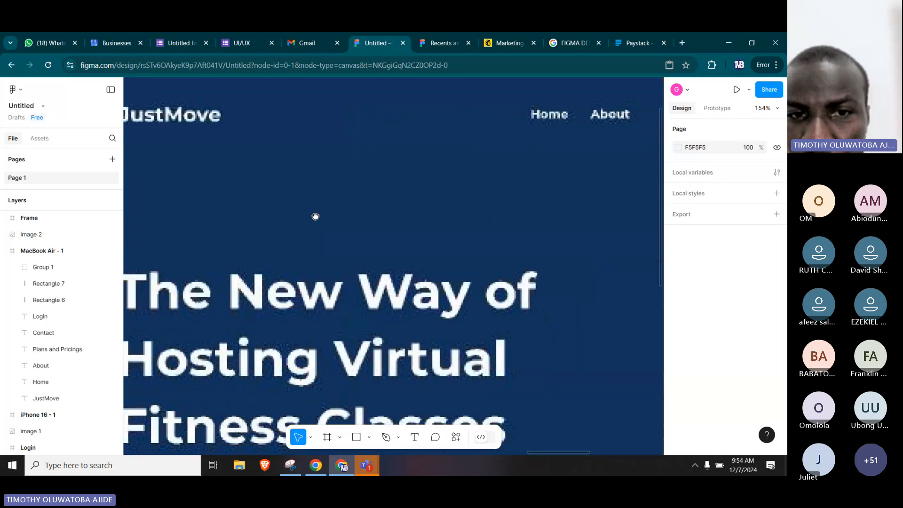
scroll(316, 217, "left", 9)
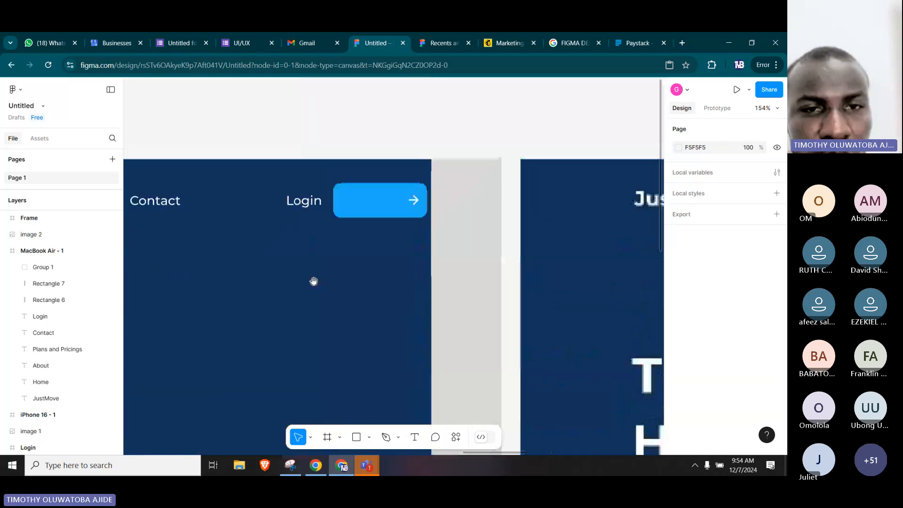
left_click_drag(307, 201, 361, 201)
key("ctrl+z")
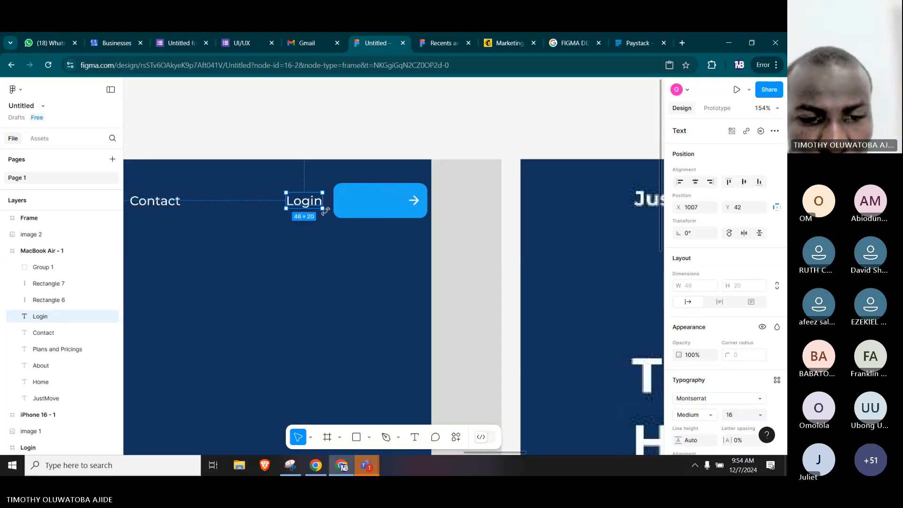
left_click_drag(306, 204, 356, 250)
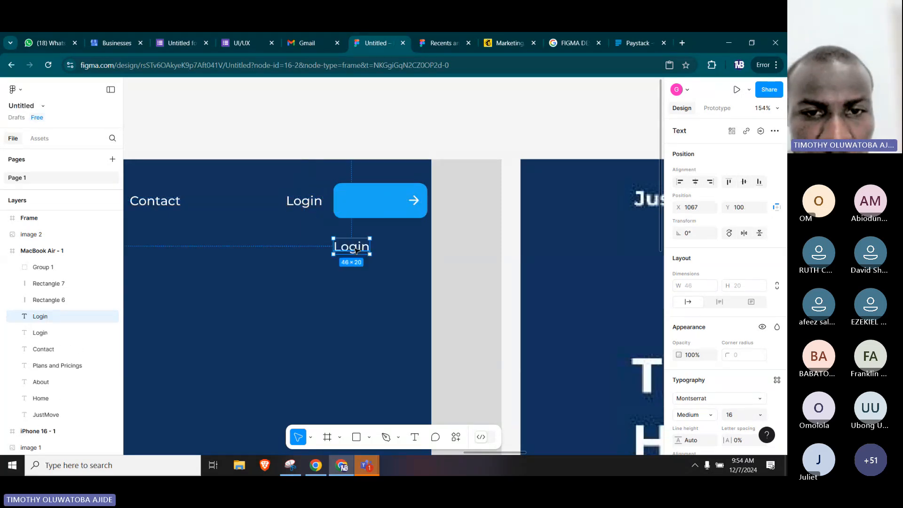
double_click(356, 250)
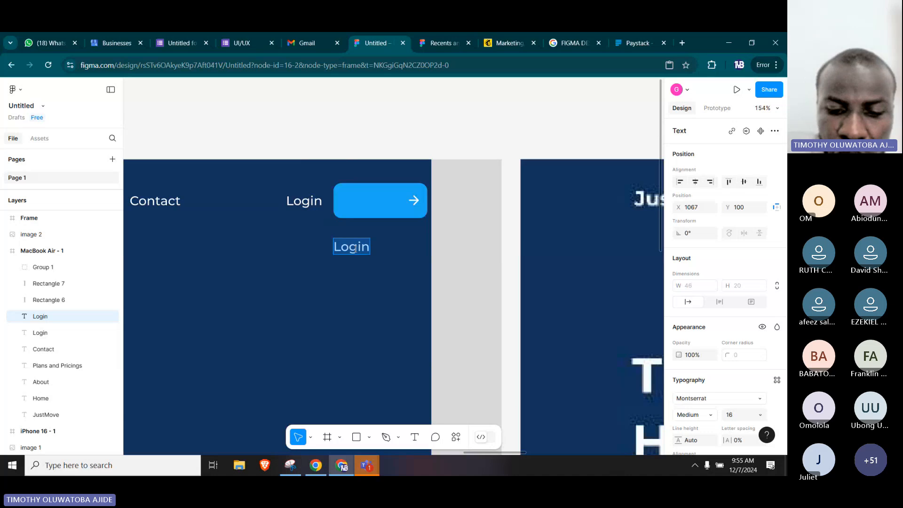
type("JOIN")
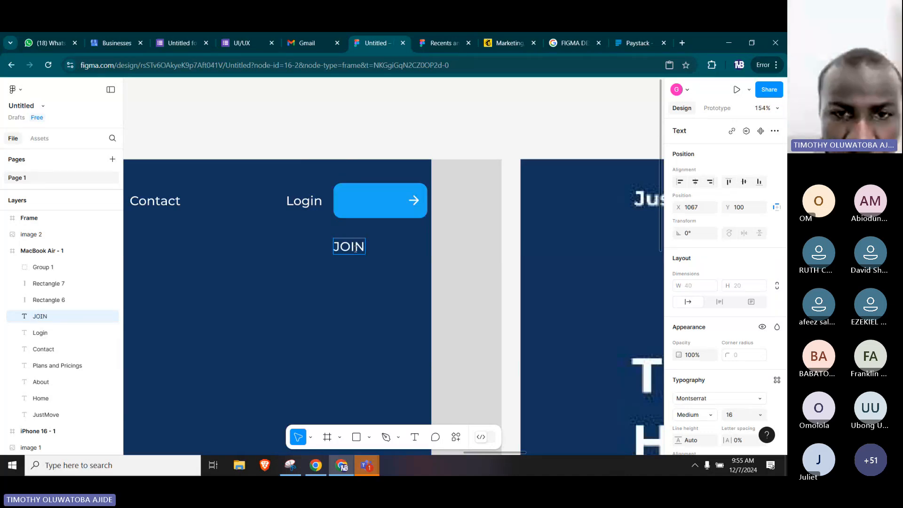
type(" US")
Set the JOIN US text's font weight to Bold.
key("ctrl+a")
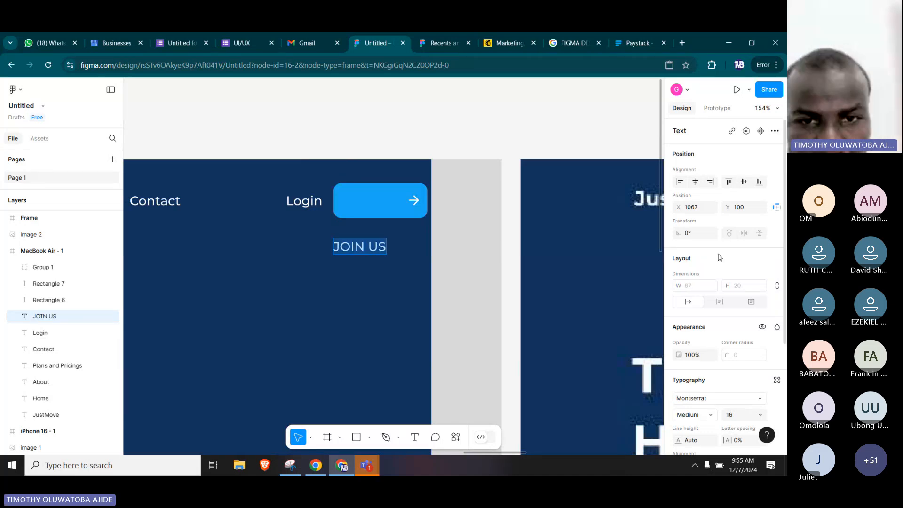
scroll(726, 310, "down", 3)
scroll(726, 312, "down", 1)
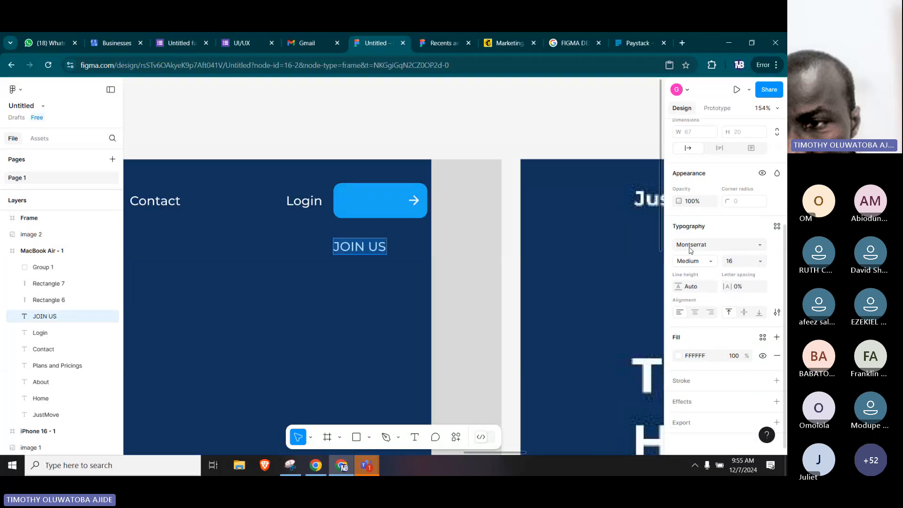
left_click(693, 260)
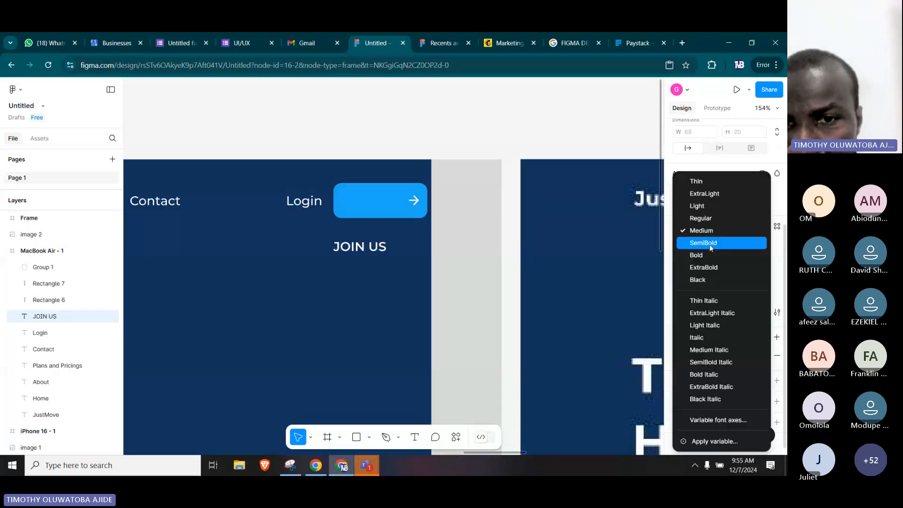
left_click(707, 254)
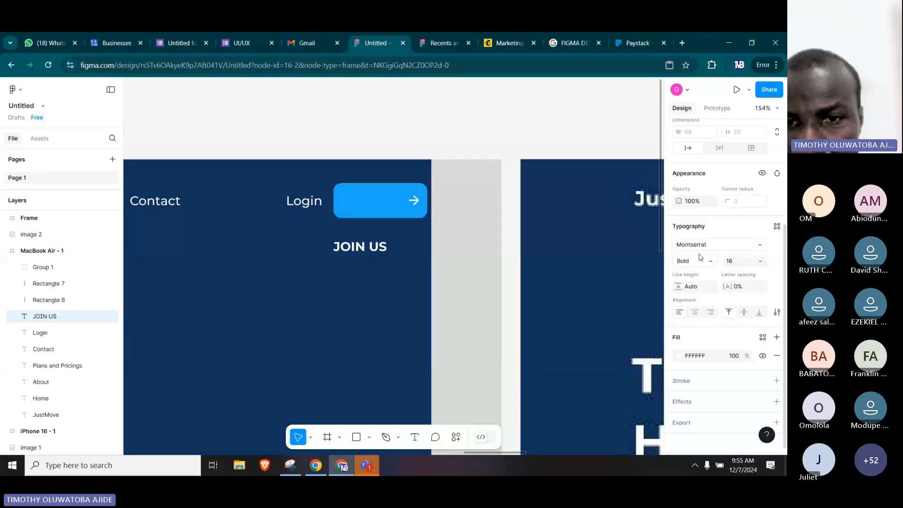
Move the JOIN US text onto the blue arrow button at X 1088, Y 42, and bring it to the front.
left_click(361, 249)
left_click_drag(360, 251, 376, 206)
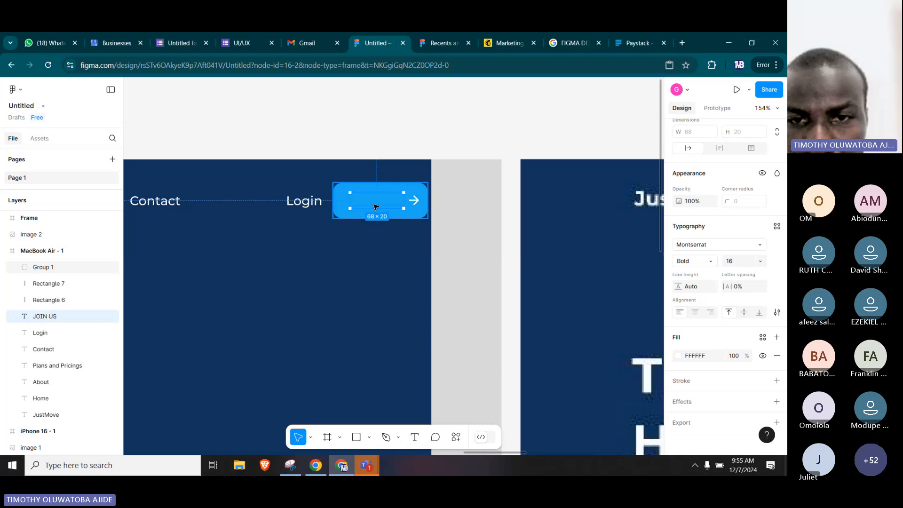
right_click(376, 206)
left_click(405, 145)
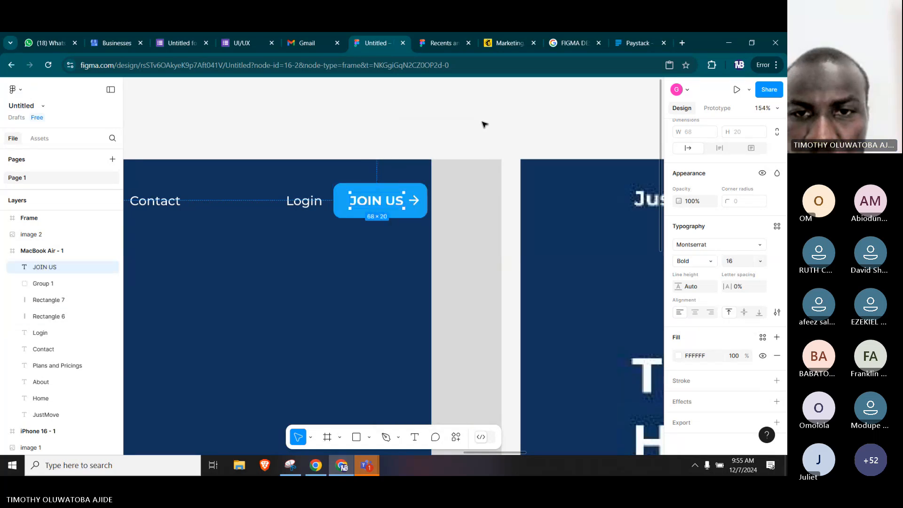
left_click(484, 124)
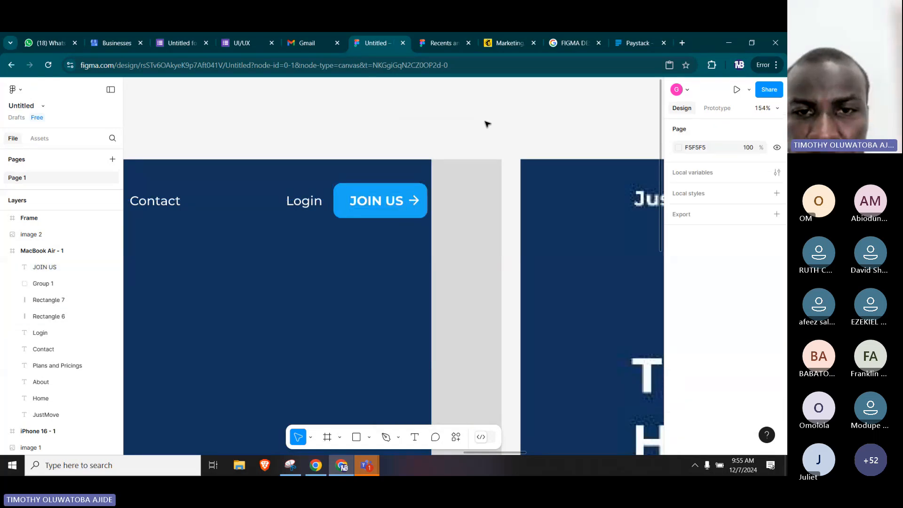
Nudge the JOIN US text 2 px away from the arrow, to X 1086.
left_click(379, 206)
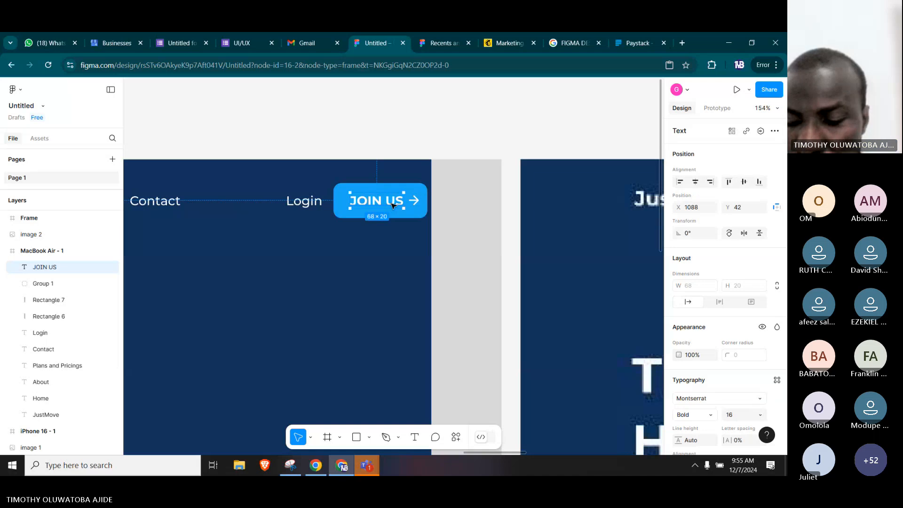
key("Left")
key("Left")
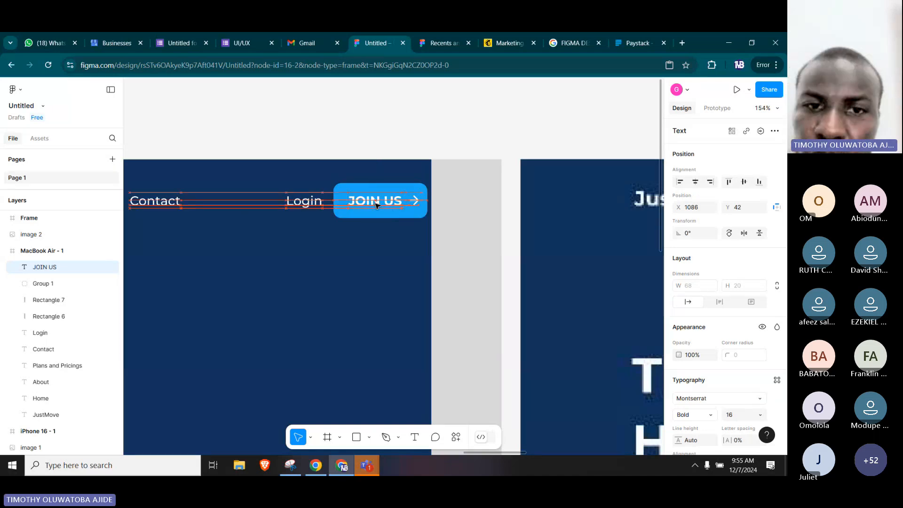
left_click(367, 134)
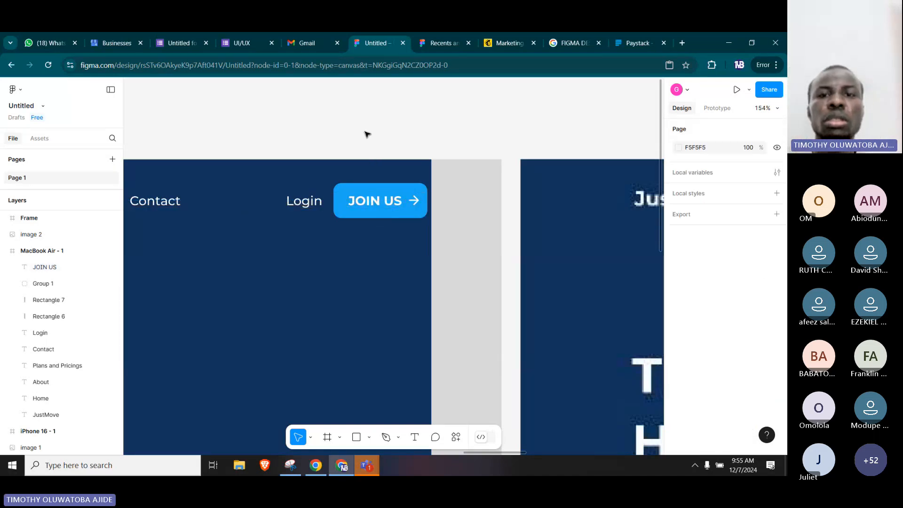
Present the MacBook Air - 1 frame as a prototype and return to the design file.
scroll(367, 135, "down", 5)
left_click_drag(252, 236, 366, 227)
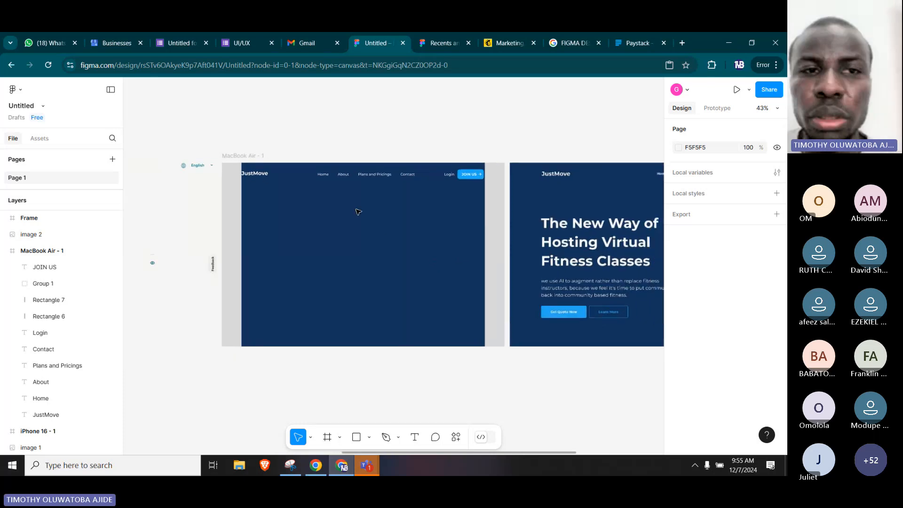
left_click(281, 173)
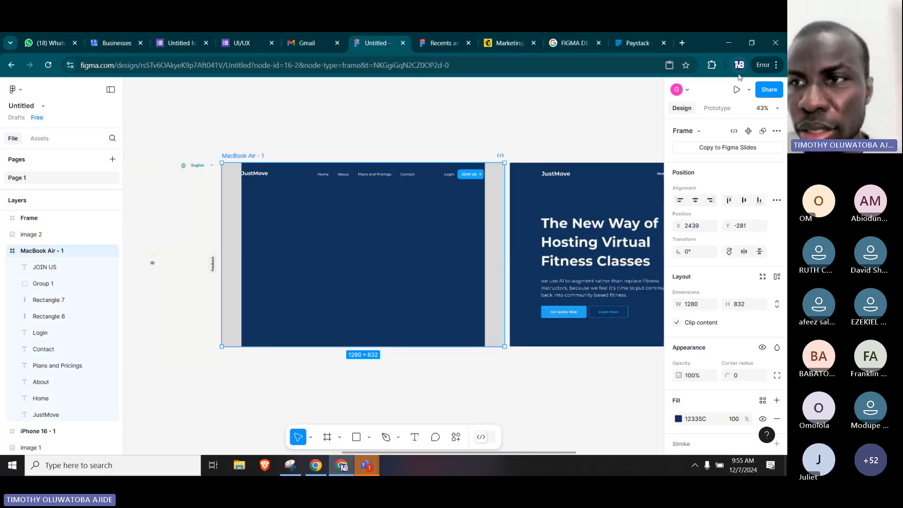
left_click(749, 90)
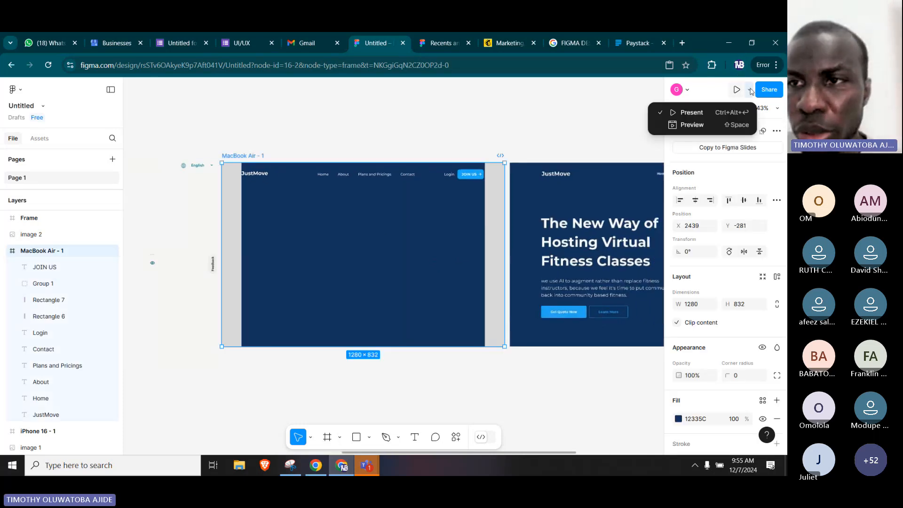
left_click(699, 117)
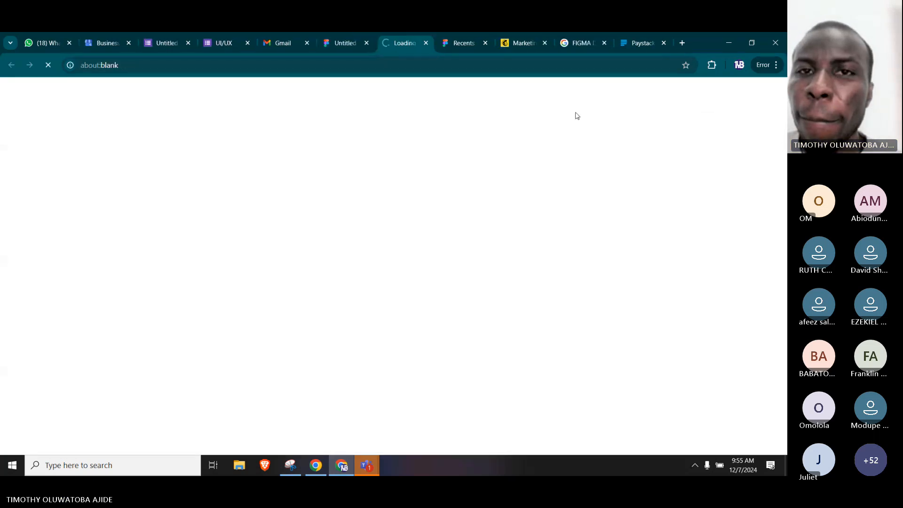
left_click(338, 42)
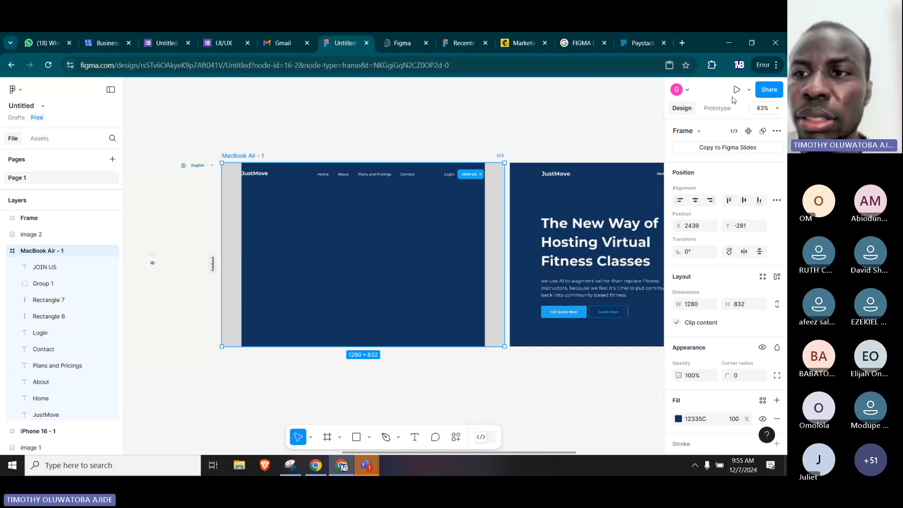
Open an inline preview of the MacBook Air - 1 frame, check the prototype presentation, and close the presentation.
left_click(749, 89)
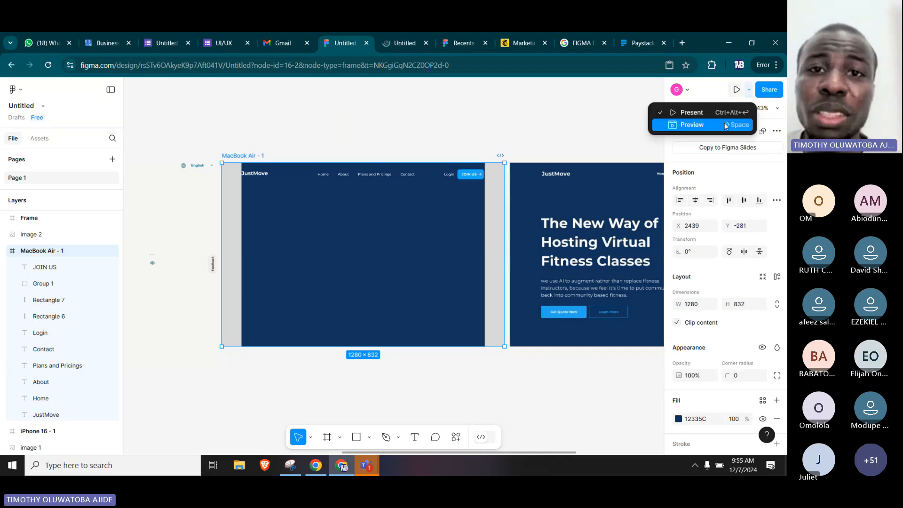
left_click(726, 125)
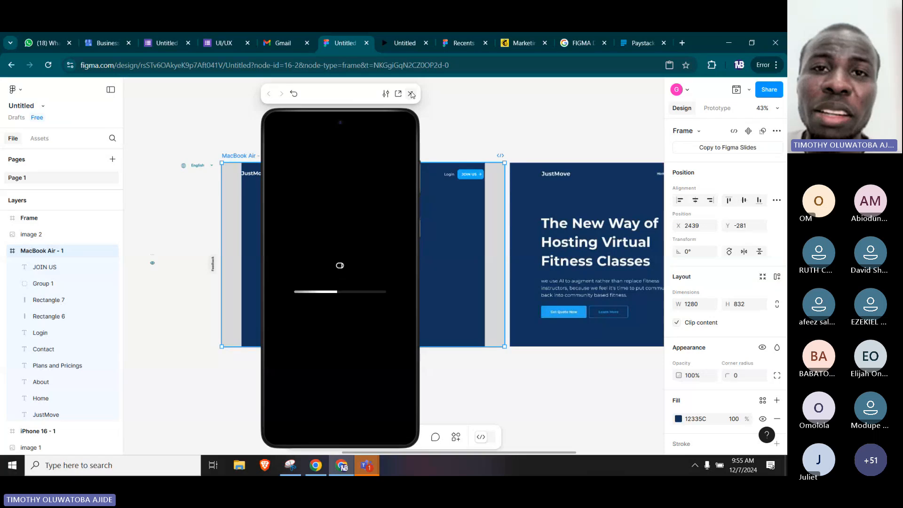
left_click(402, 47)
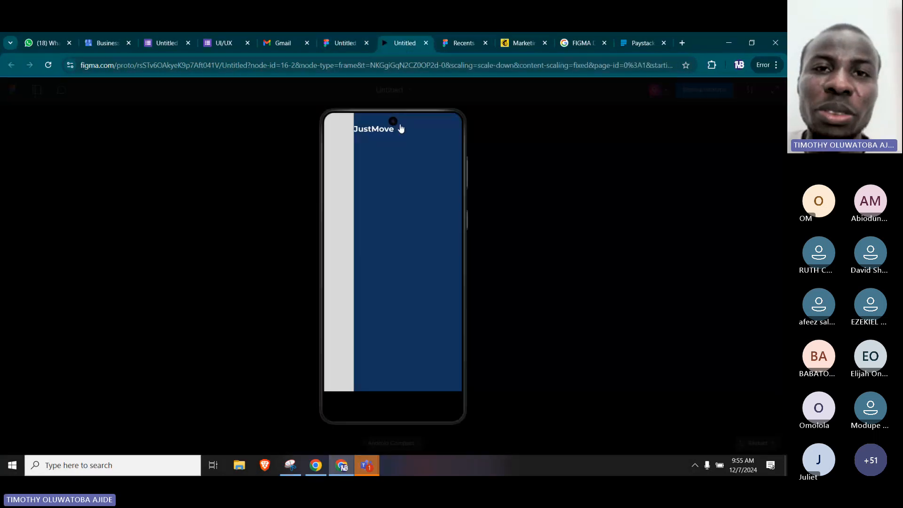
left_click(427, 43)
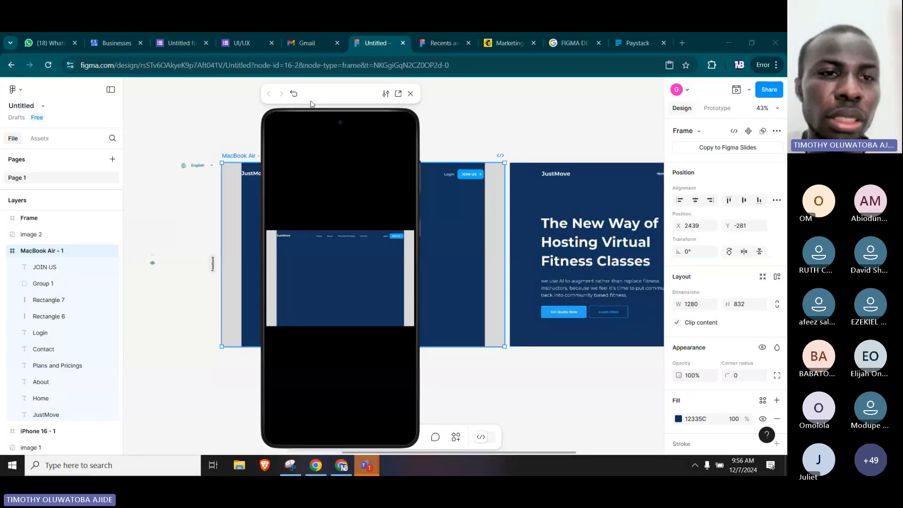
View the Login sign-up frame in the inline preview and close the preview.
left_click(196, 119)
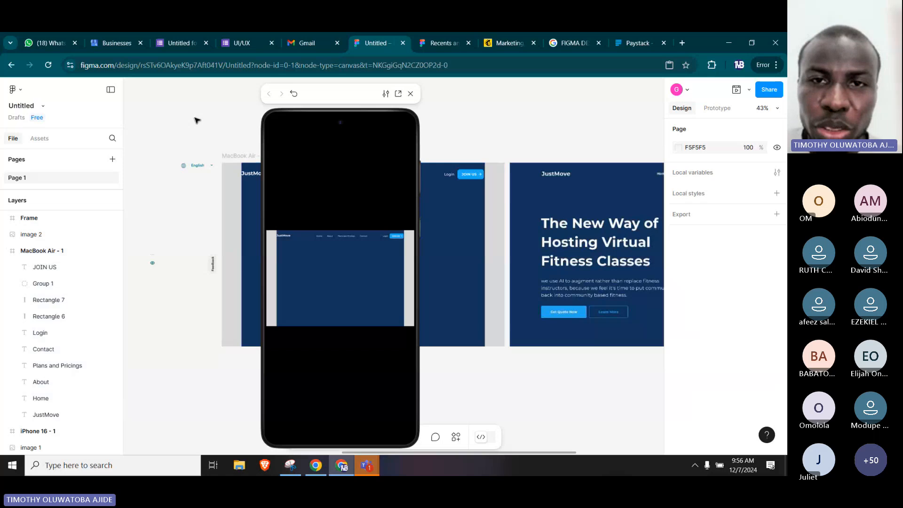
key("space")
left_click_drag(179, 131, 443, 146)
key("space")
left_click_drag(171, 186, 301, 183)
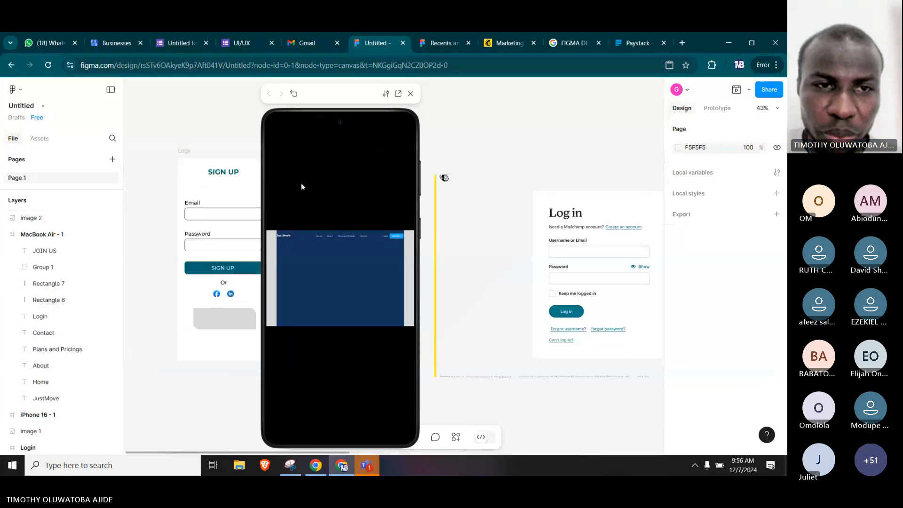
left_click(185, 157)
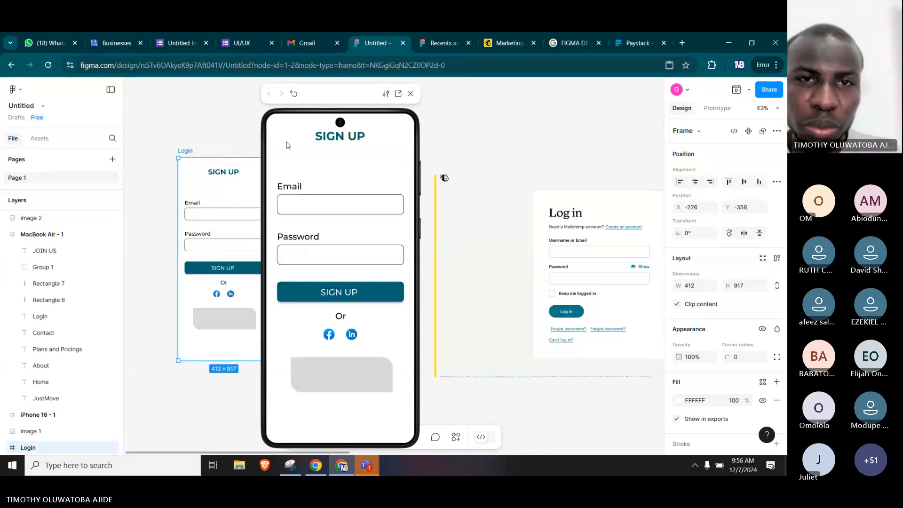
left_click(410, 93)
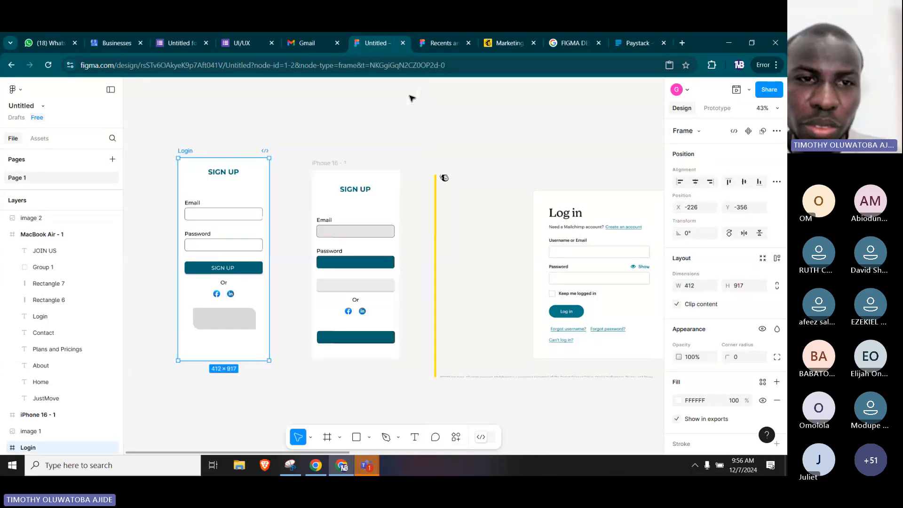
Delete the iPhone 16 - 1 frame and move the Mailchimp login image to X -280, Y -399.
left_click(319, 165, "shift")
key("Delete")
left_click_drag(526, 250, 259, 224)
Delete the small 24 × 24 stray icon frame lying beside the MacBook Air - 1 frame.
scroll(584, 215, "down", 2)
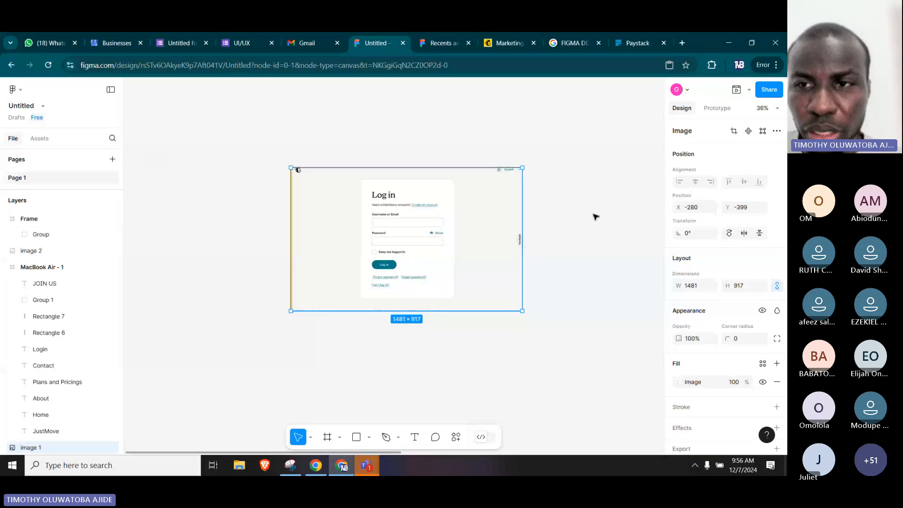
left_click_drag(571, 218, 383, 216)
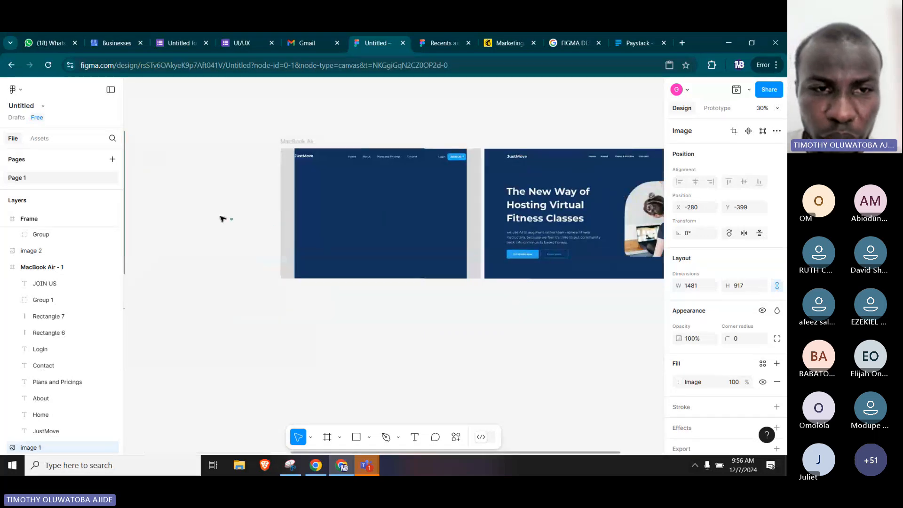
left_click_drag(223, 219, 243, 230)
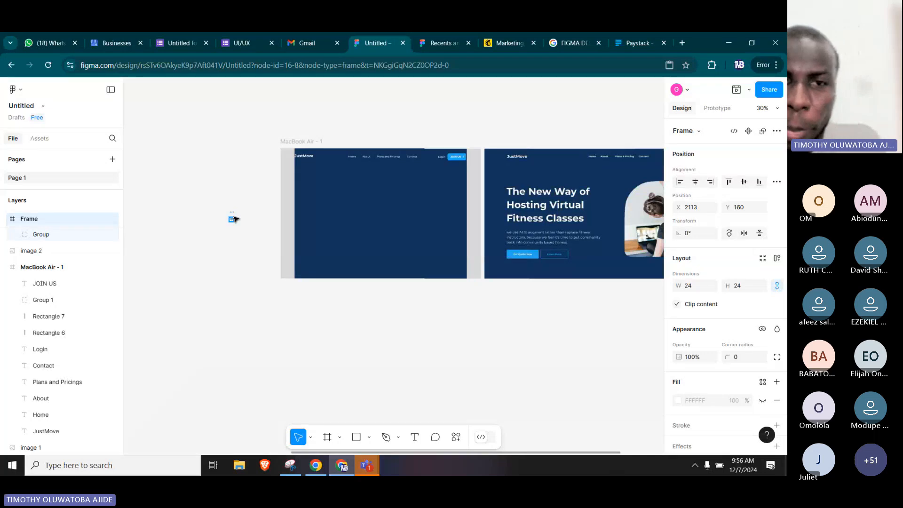
key("Delete")
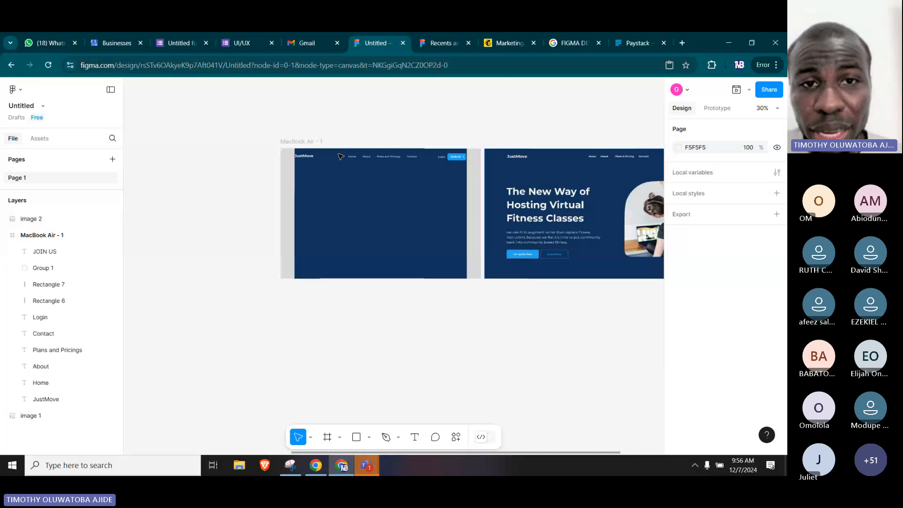
Open an inline preview of the MacBook Air - 1 frame and set the preview to Responsive.
left_click(296, 141)
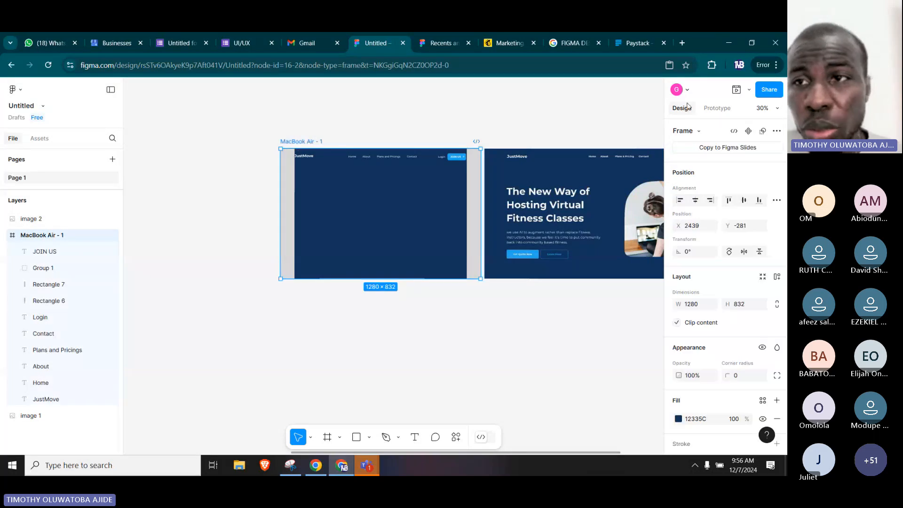
left_click(432, 47)
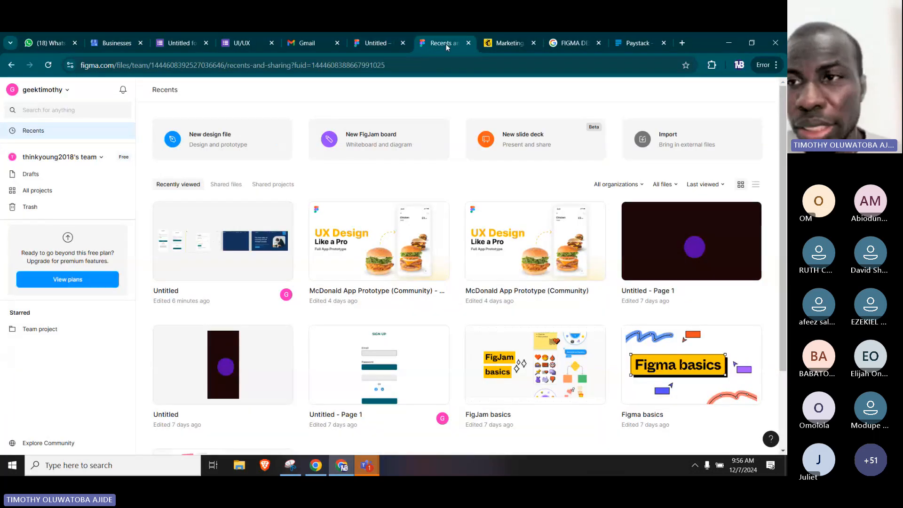
left_click(365, 45)
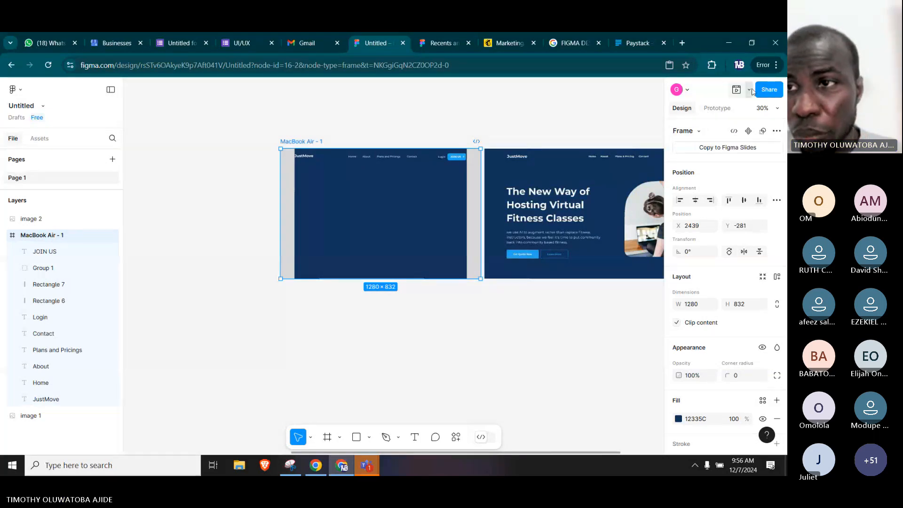
left_click(735, 90)
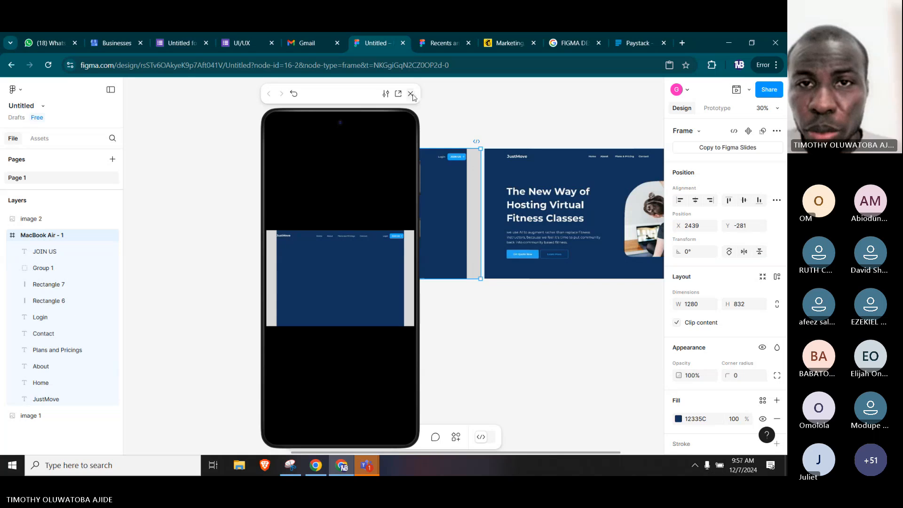
left_click(386, 94)
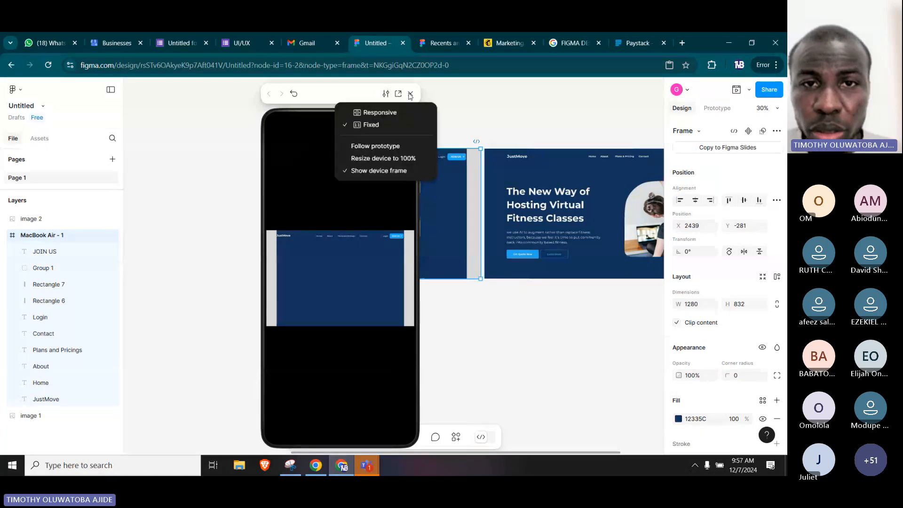
left_click(400, 114)
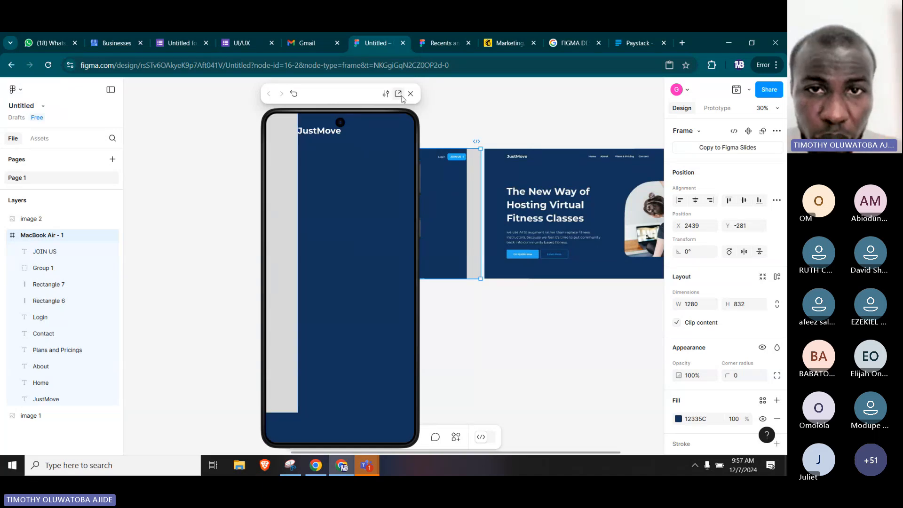
Open the MacBook Air - 1 preview in a separate browser tab, close that tab, and deselect the frame in the design file.
left_click(398, 94)
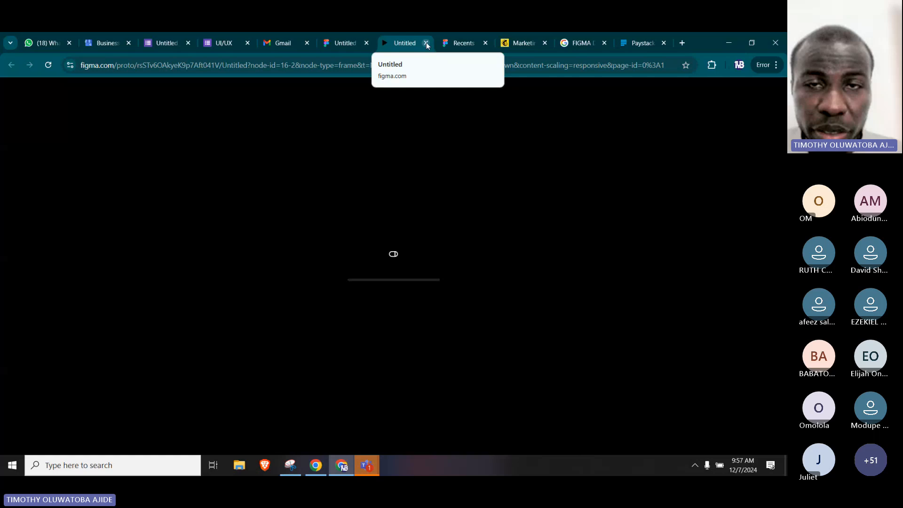
left_click(427, 44)
left_click(389, 137)
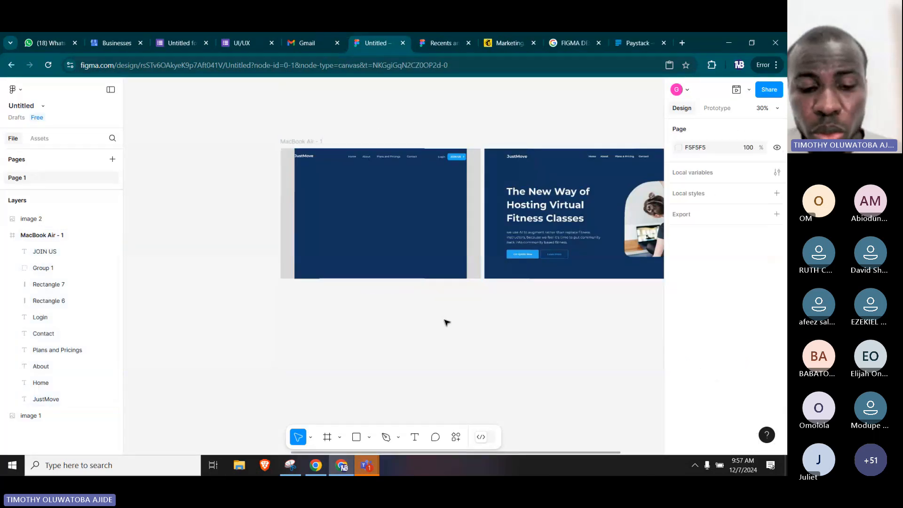
left_click_drag(551, 275, 456, 290)
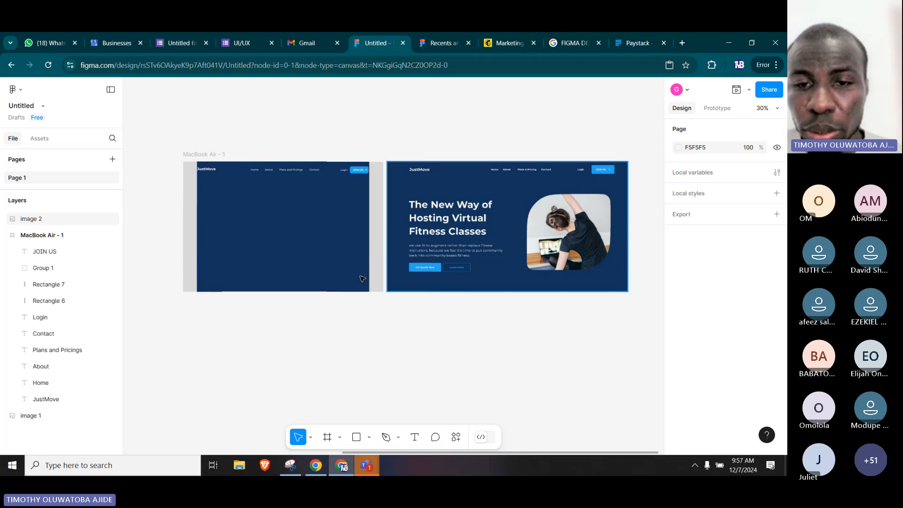
scroll(253, 190, "up", 3)
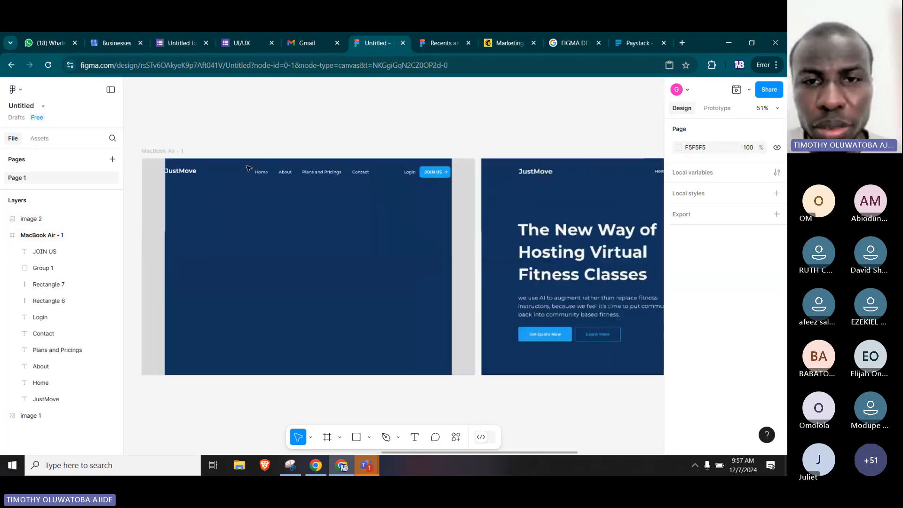
left_click(256, 173)
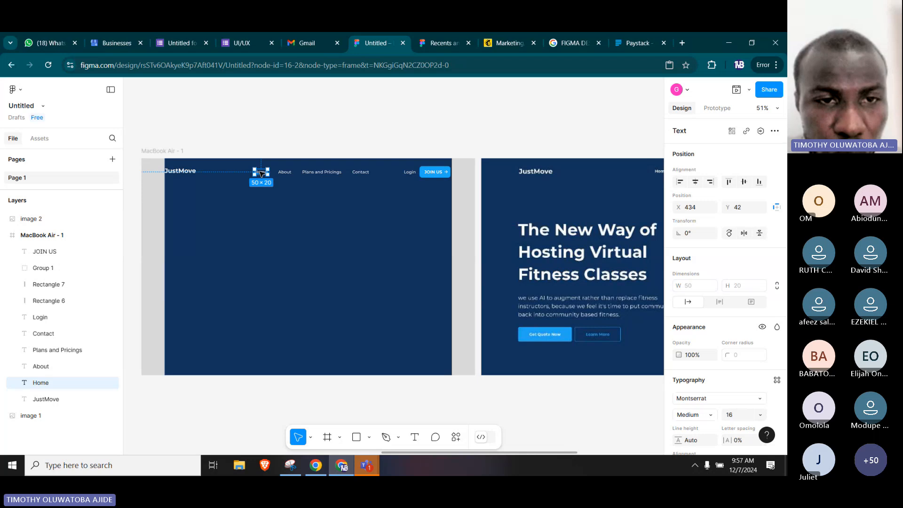
left_click_drag(261, 173, 198, 225, "alt")
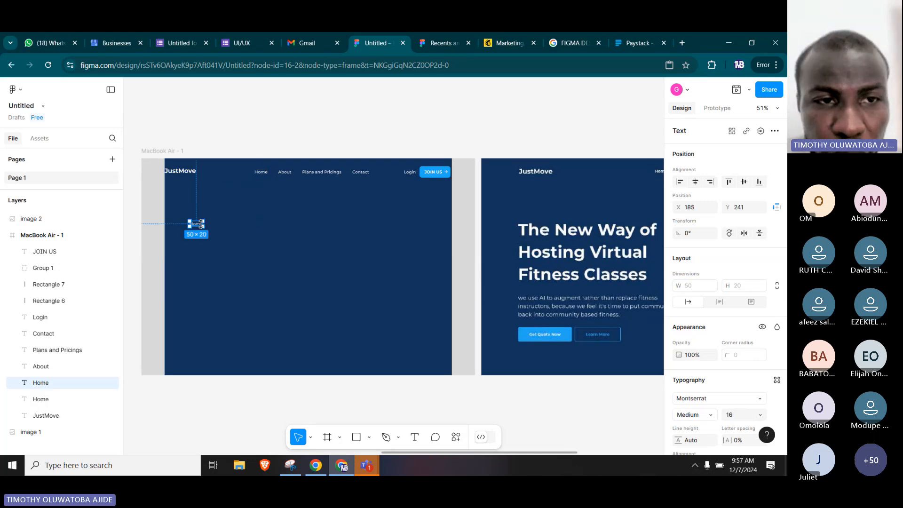
key("Delete")
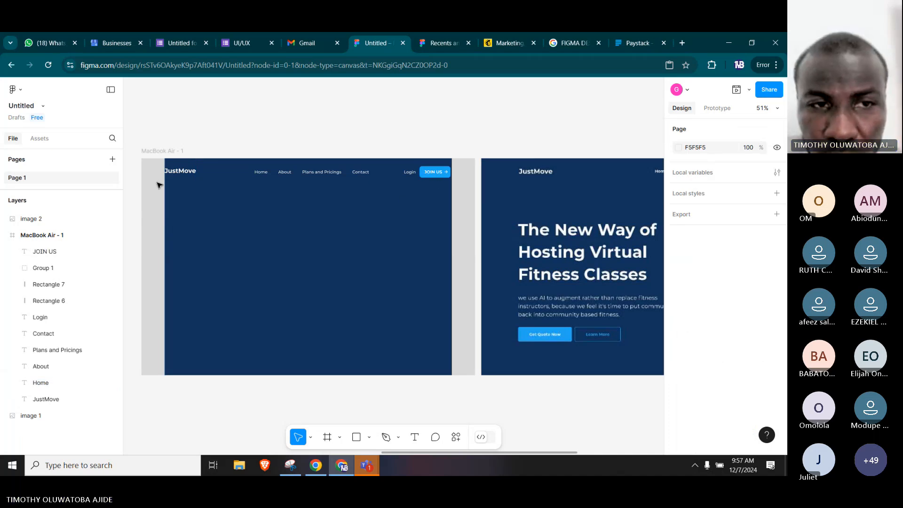
Duplicate the JustMove logo text to about X 90, Y 271 and change the copy's text to "The New Way of".
left_click(178, 172)
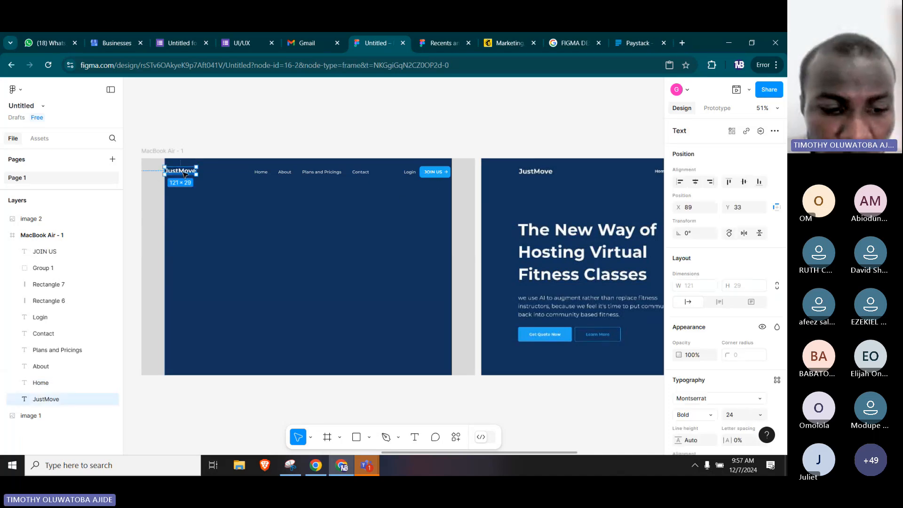
left_click_drag(184, 174, 187, 236)
double_click(187, 234)
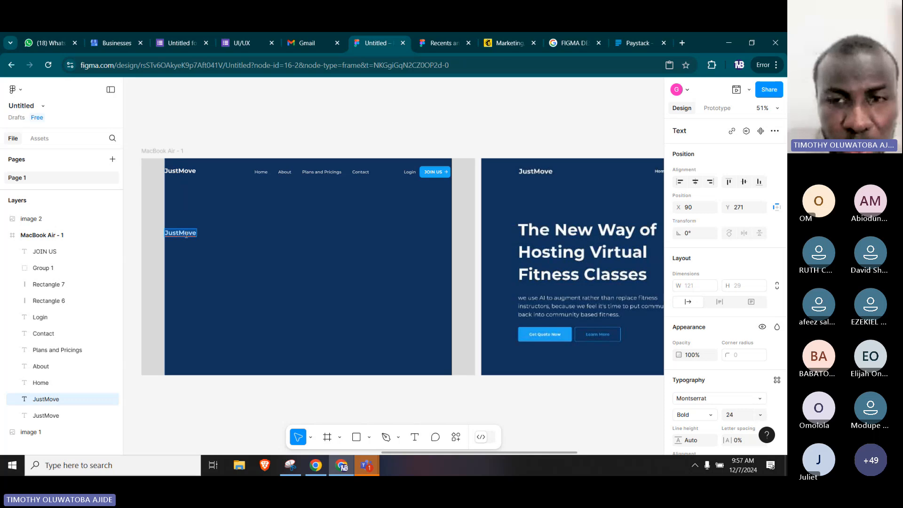
type("tHE")
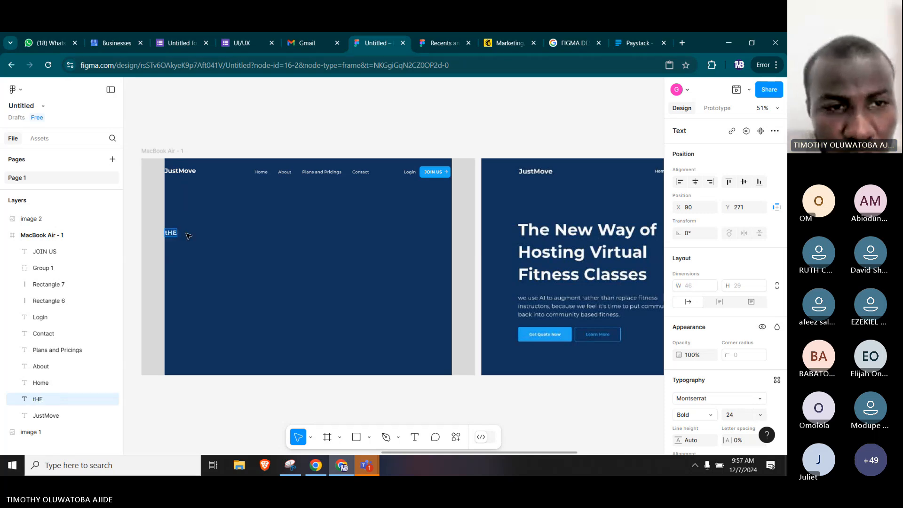
type("The")
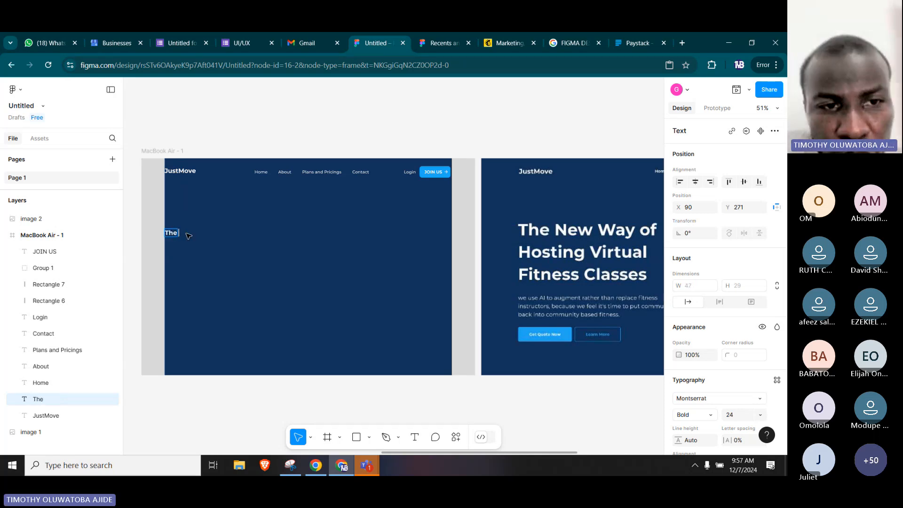
type(" New W")
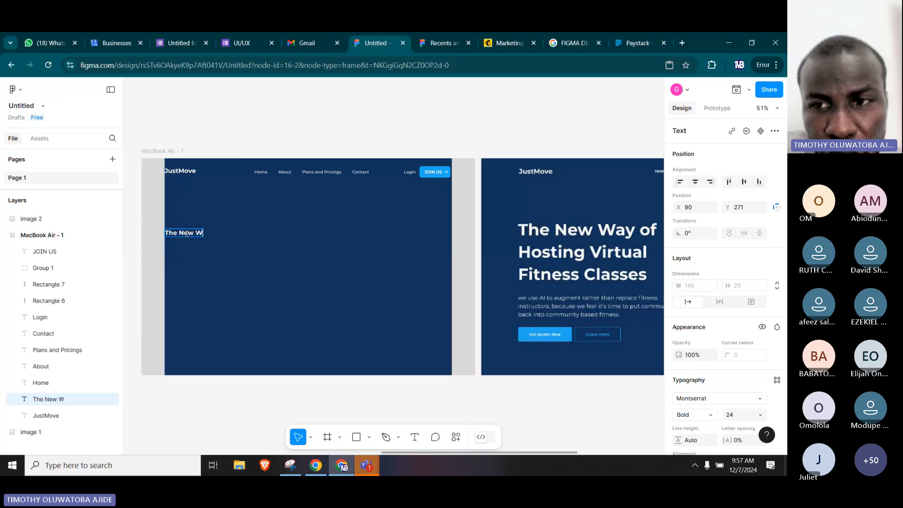
type("ay of")
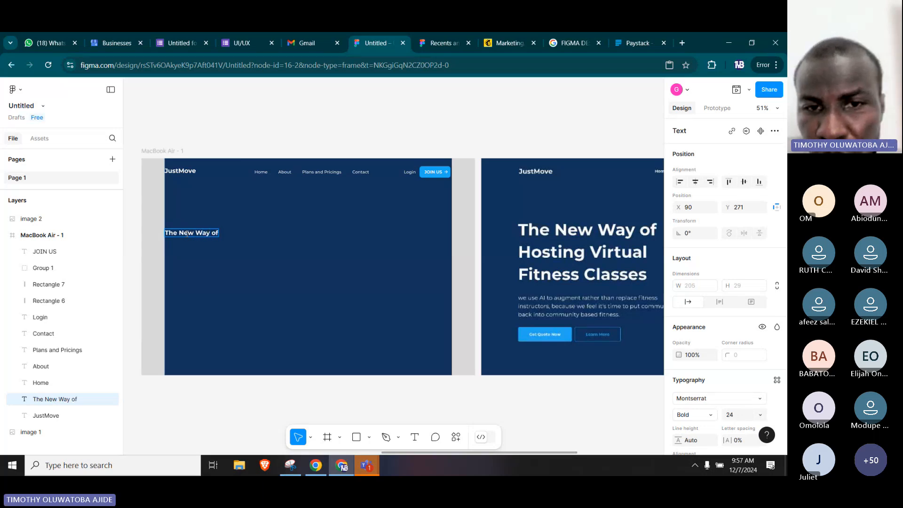
key("Escape")
Extend the hero heading with a second line "Hosting Virtual" and a third line "Fitness Classes".
left_click_drag(571, 231, 607, 216)
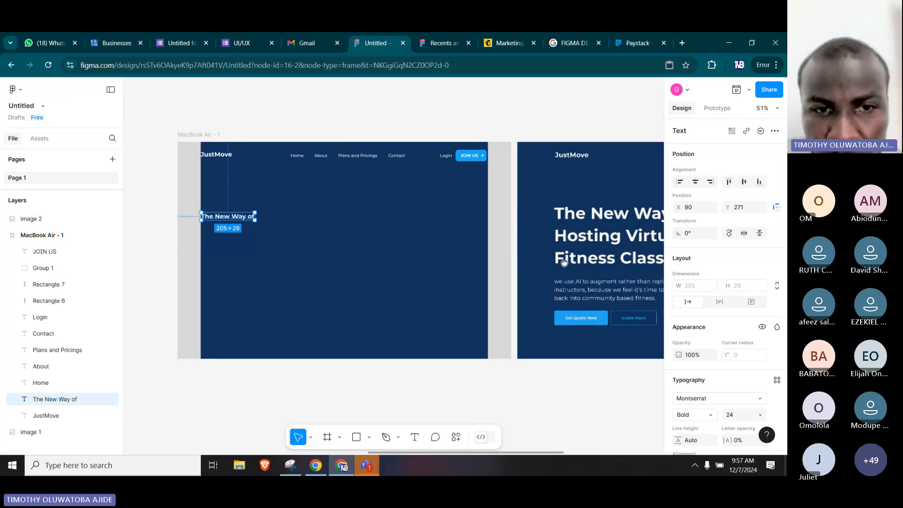
left_click_drag(583, 259, 552, 271)
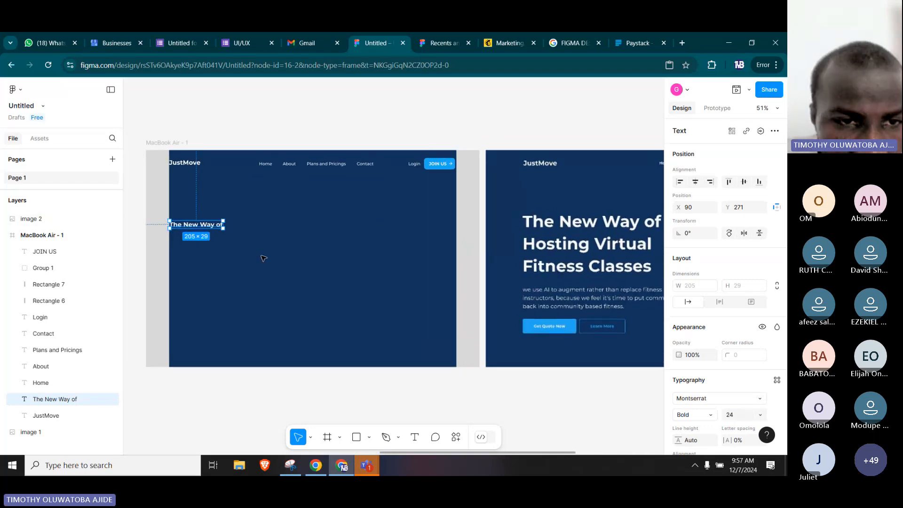
double_click(209, 227)
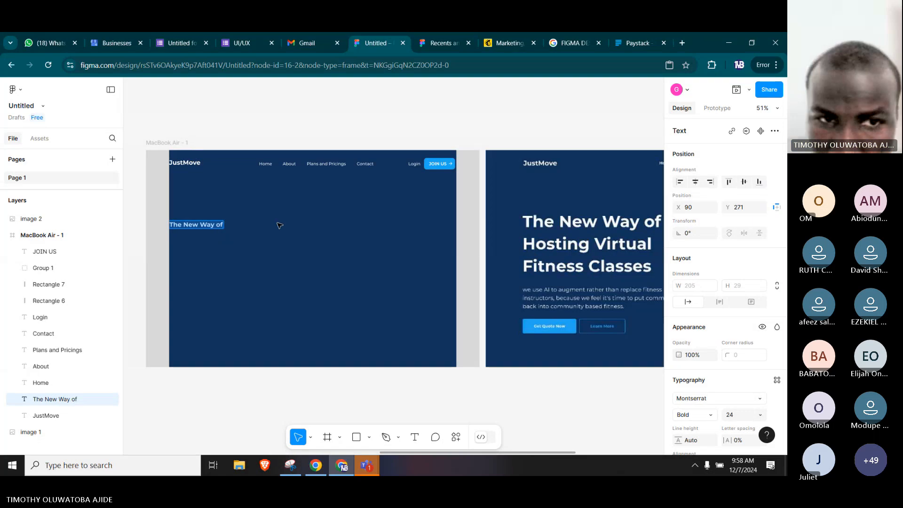
key("Right")
key("Return")
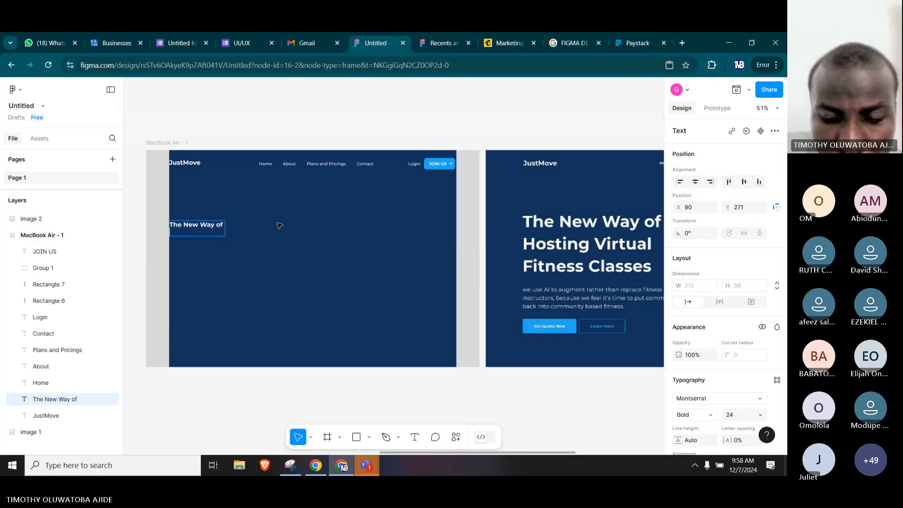
type("Hostin")
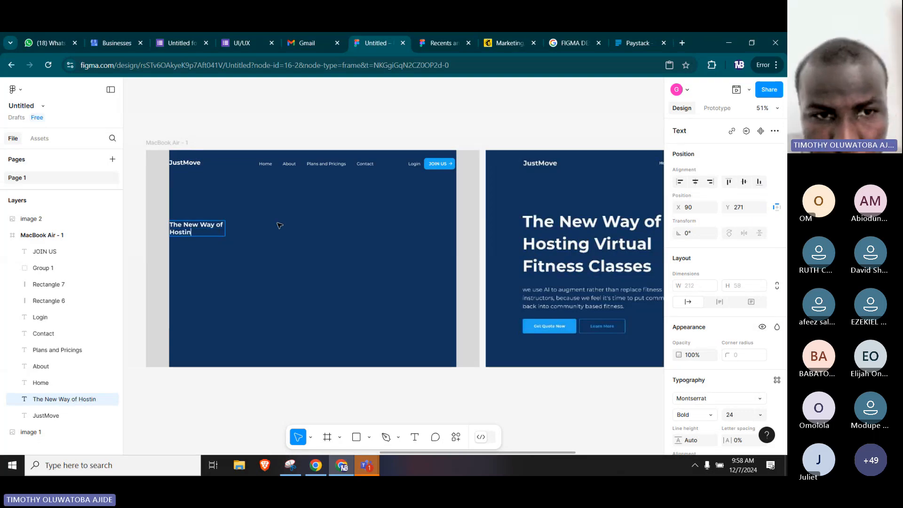
type("g Virtua")
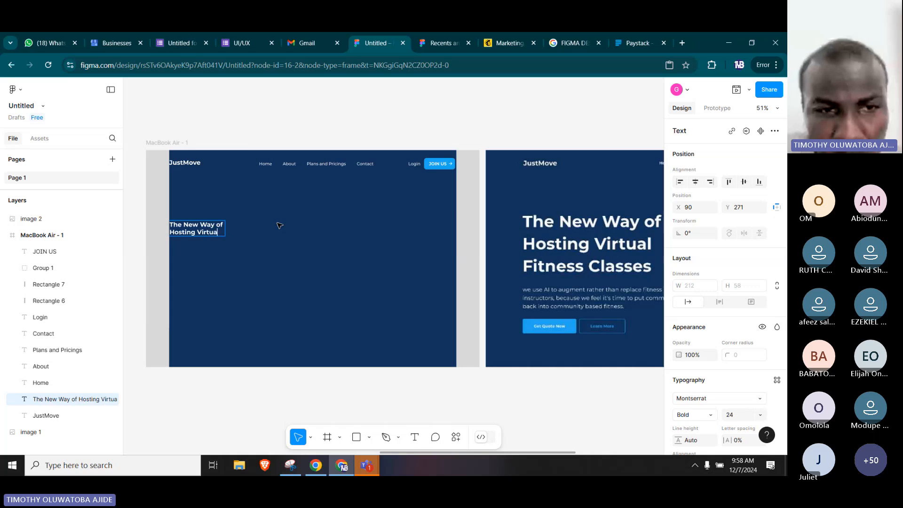
type("l")
key("Return")
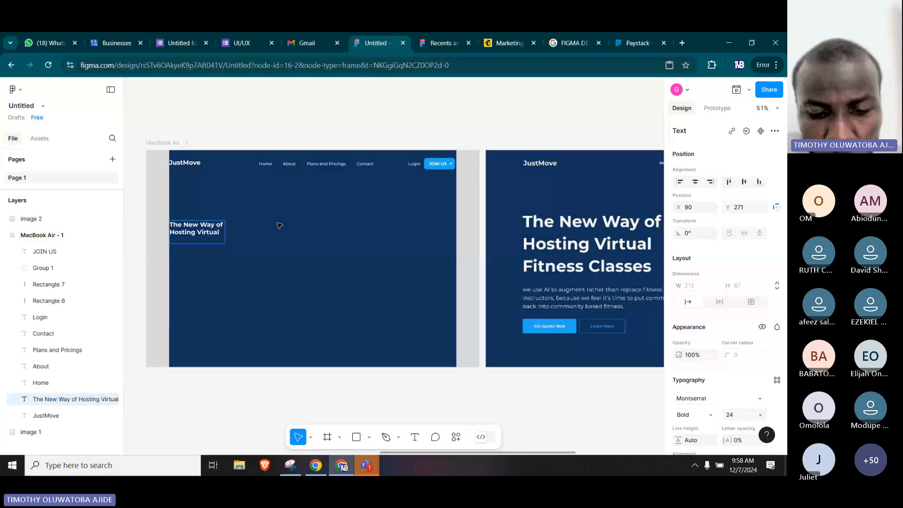
type("Fitness")
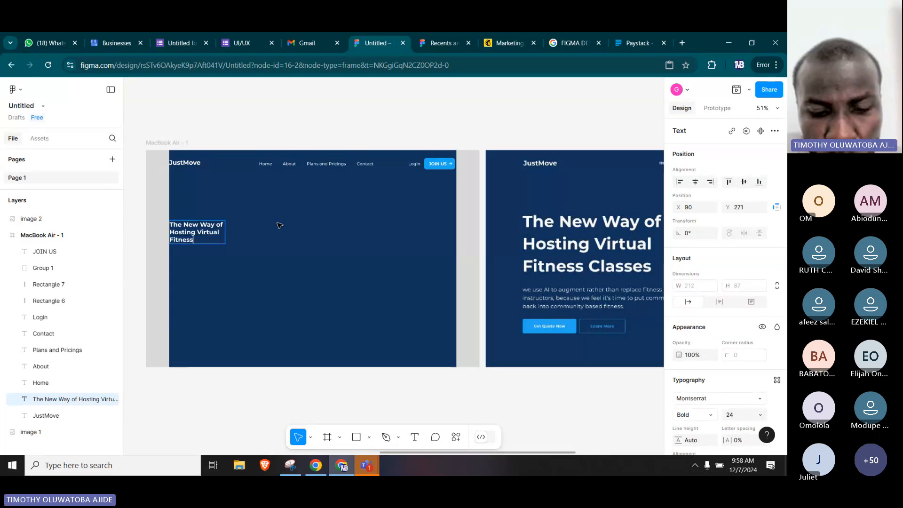
type(" Classes")
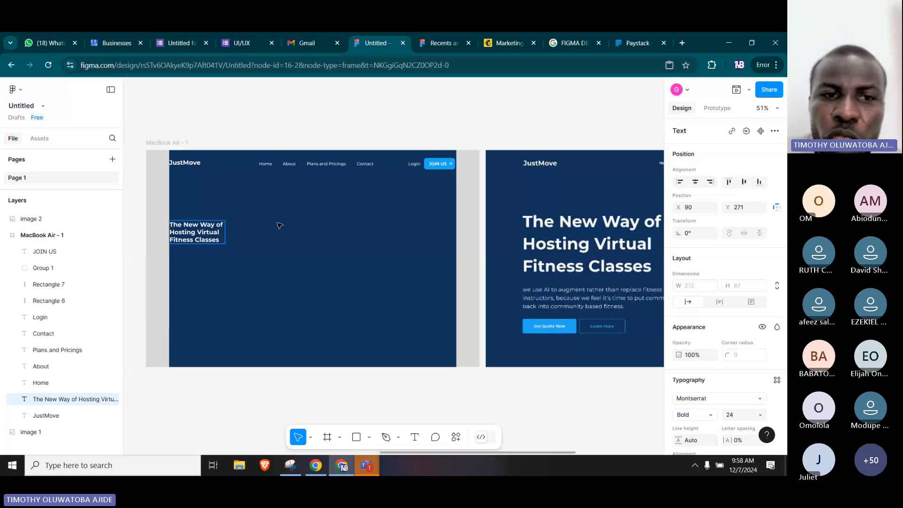
key("Escape")
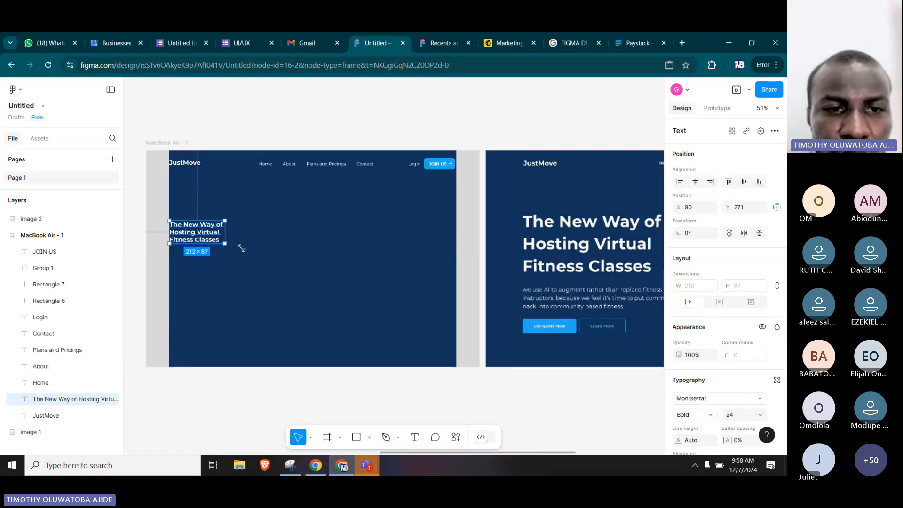
Enlarge the hero heading's text box to about 643 × 238 and set all its text to font size 64.
left_click_drag(225, 244, 337, 283)
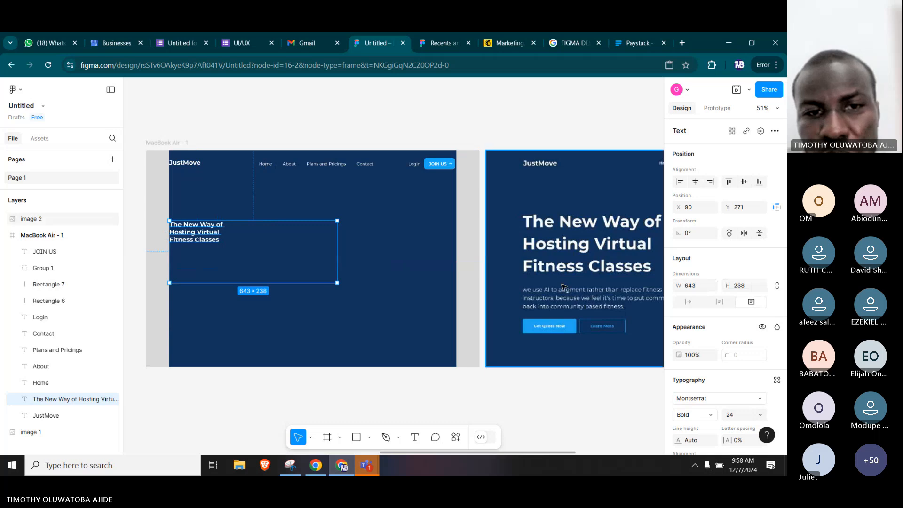
double_click(211, 241)
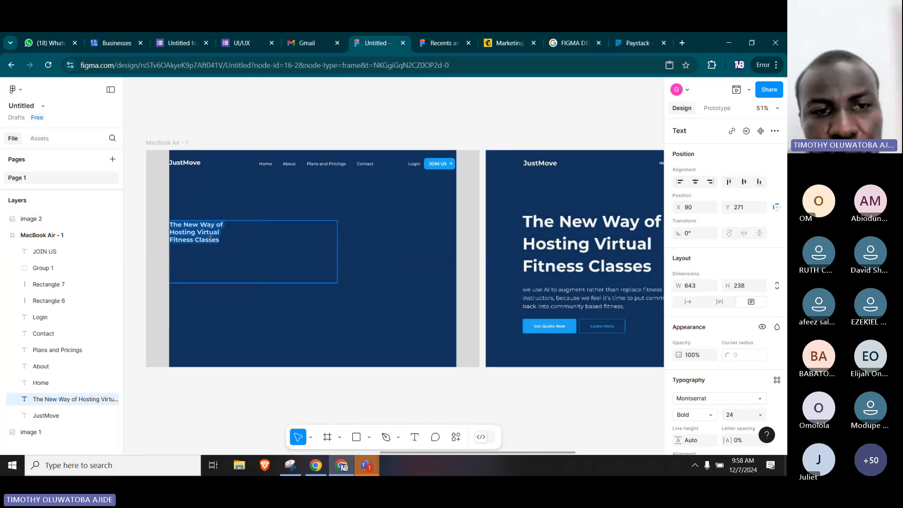
left_click(209, 240)
triple_click(210, 239)
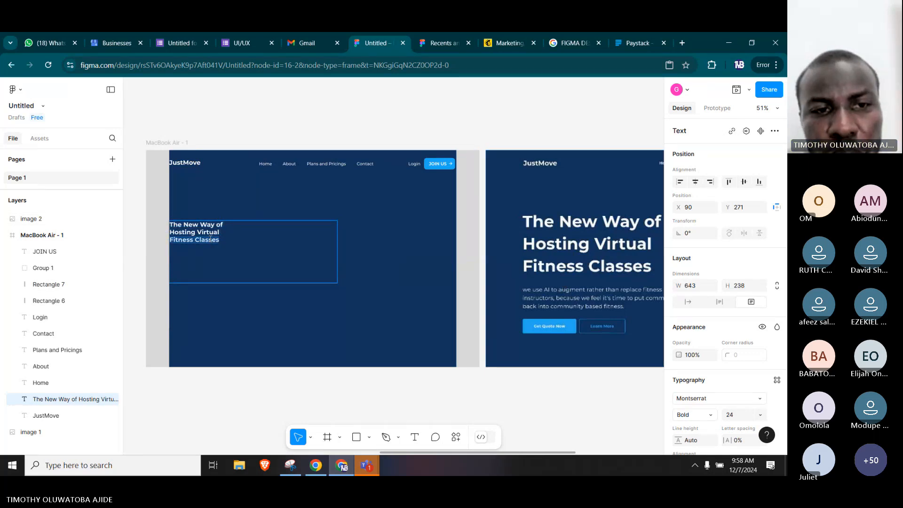
key("ctrl+a")
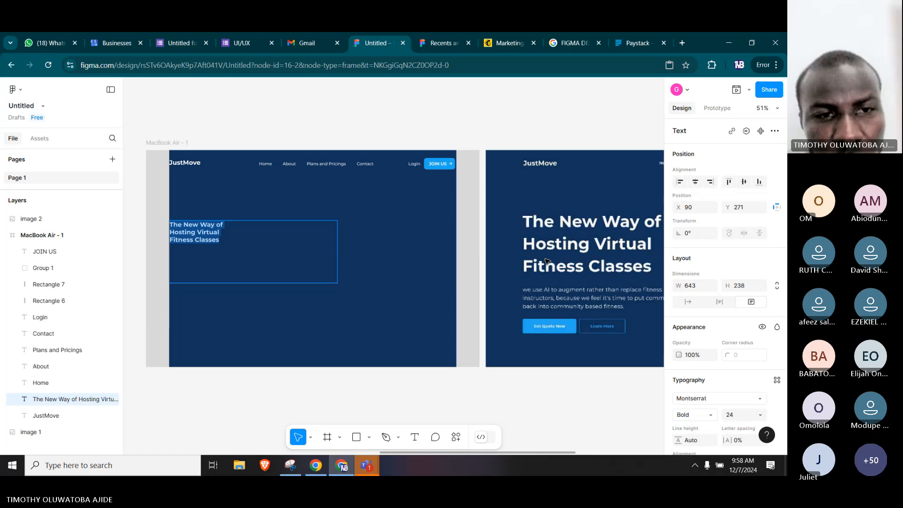
left_click(738, 418)
left_click(759, 415)
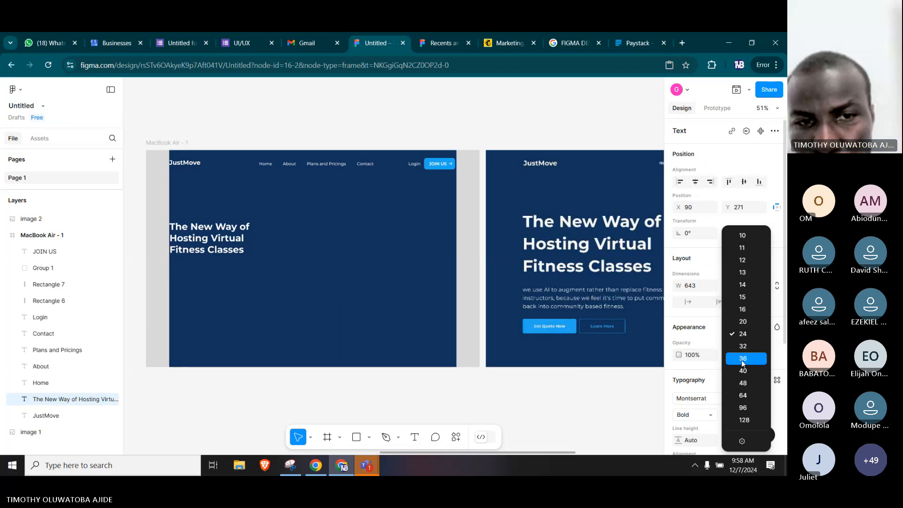
left_click(743, 395)
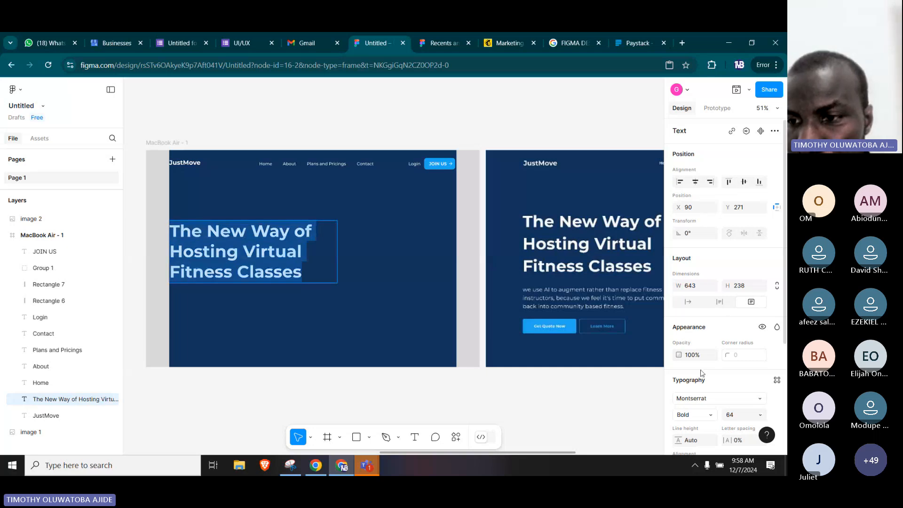
left_click(702, 415)
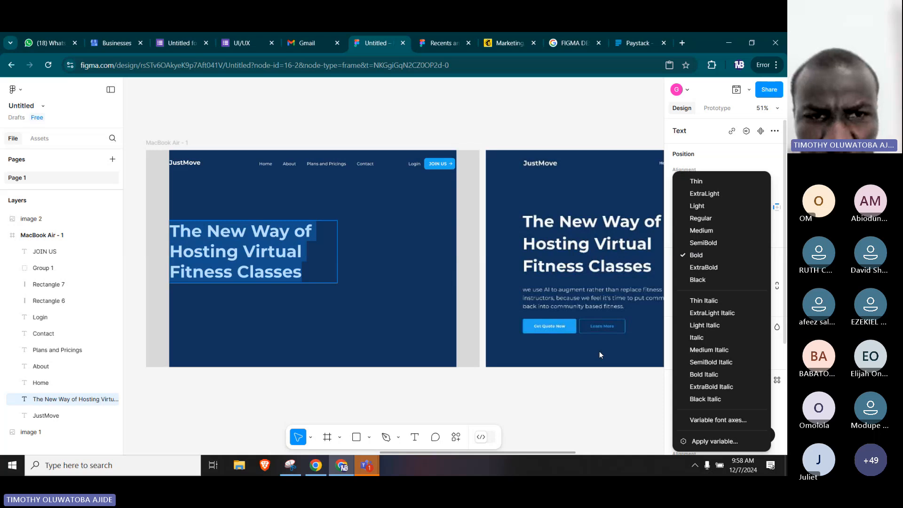
left_click(590, 387)
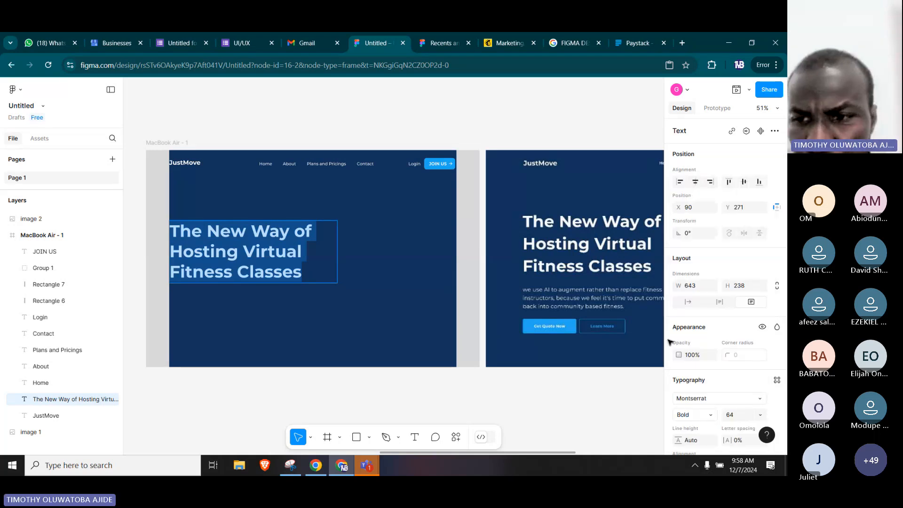
Try a font size of 96 on the three-line hero heading.
left_click(743, 415)
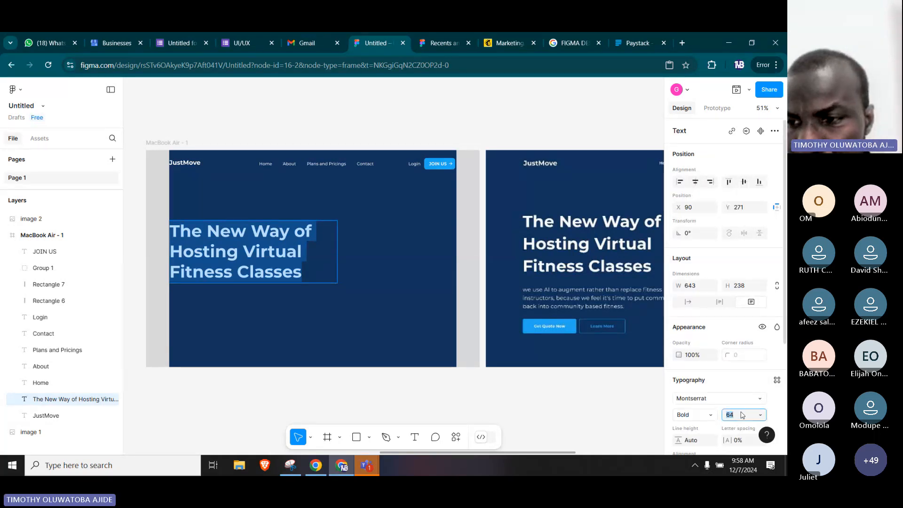
left_click(760, 415)
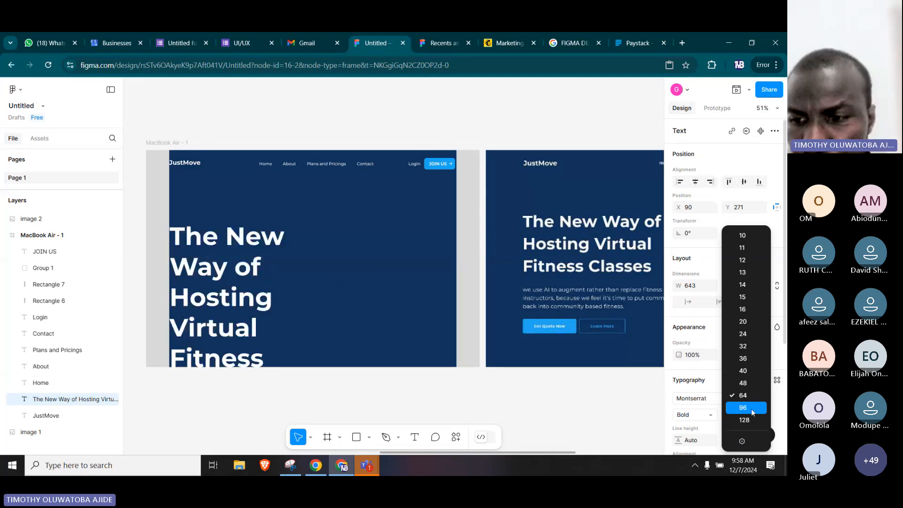
left_click(751, 407)
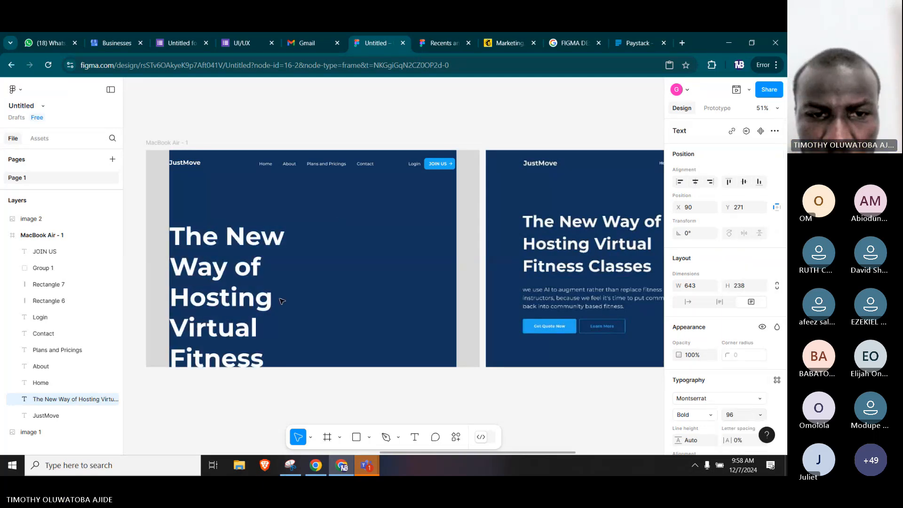
Widen the hero heading's text box to about 963 and set its font size to 64.
left_click_drag(338, 260, 419, 265)
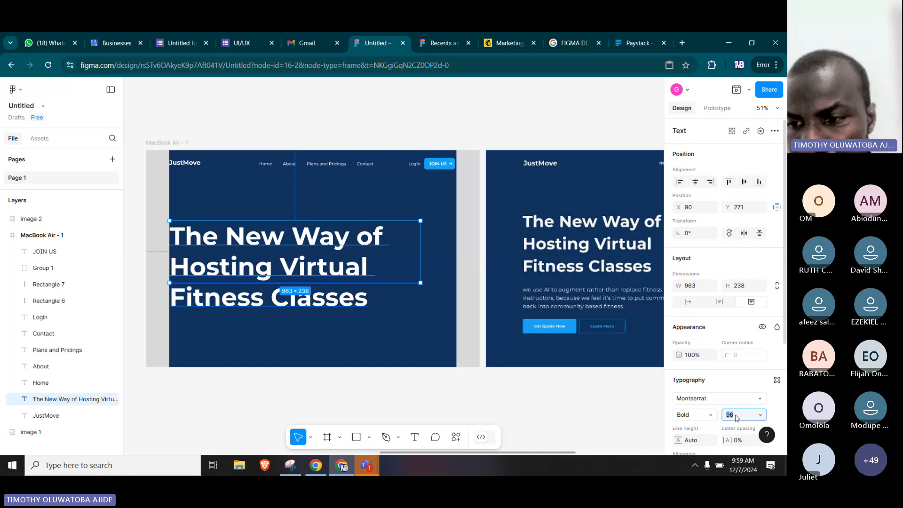
left_click(759, 415)
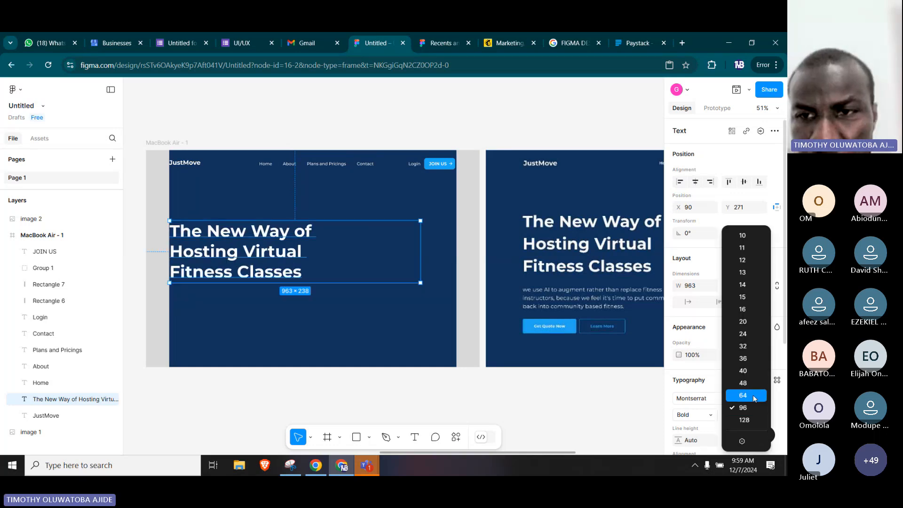
left_click(753, 395)
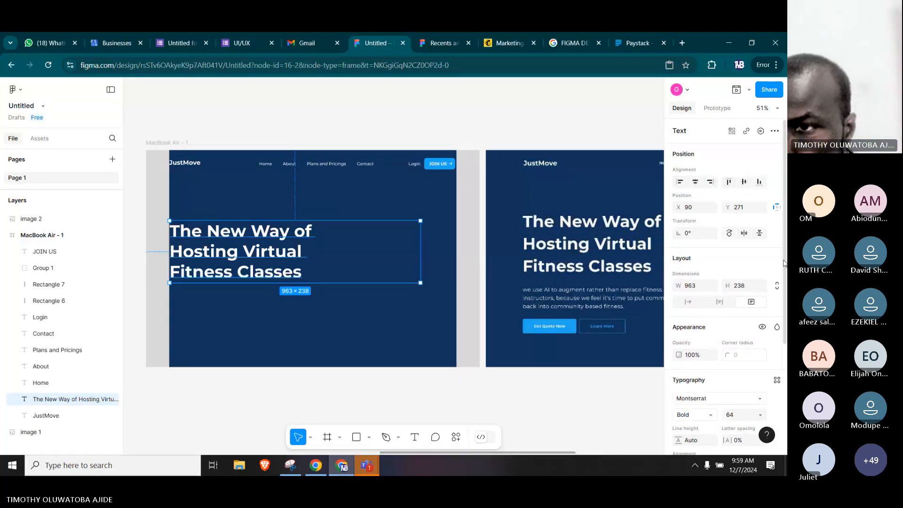
left_click_drag(784, 262, 781, 371)
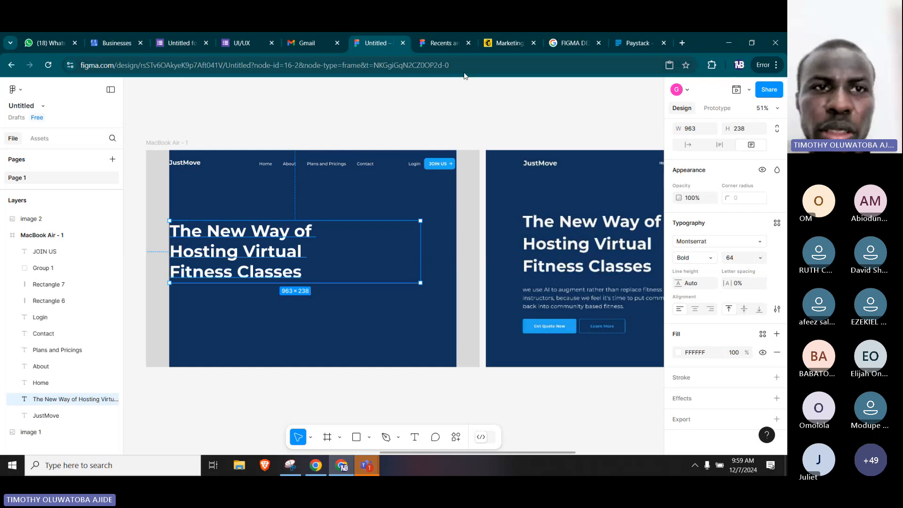
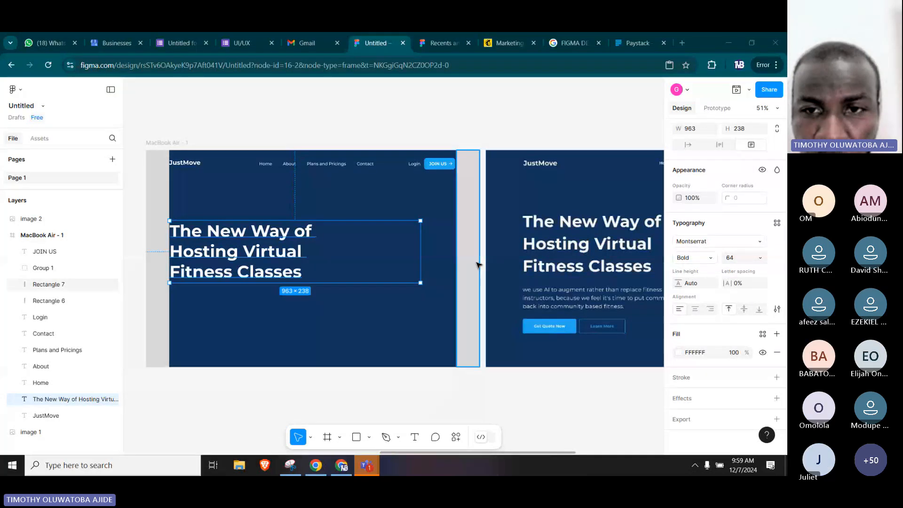
Duplicate the Home navigation label to just beneath the hero heading, flush with the heading's start, at X 90, Y 526.
left_click(494, 131)
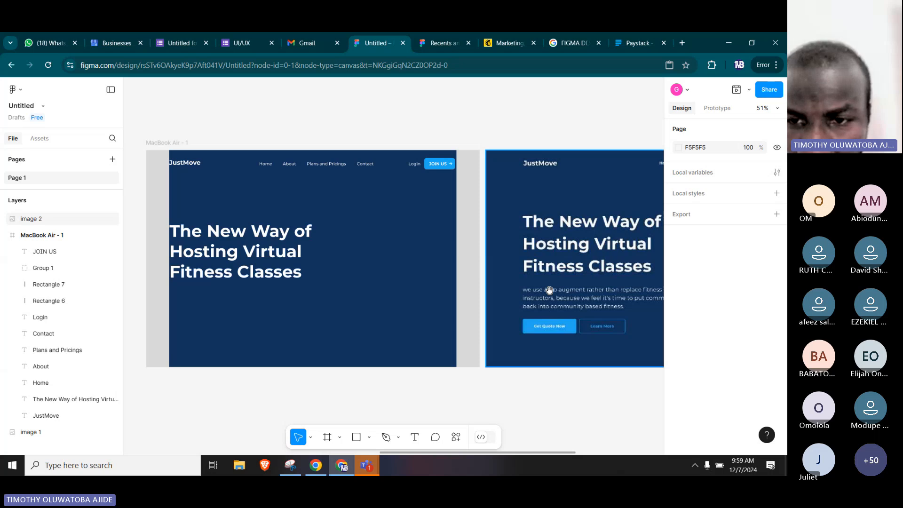
left_click_drag(570, 267, 635, 273)
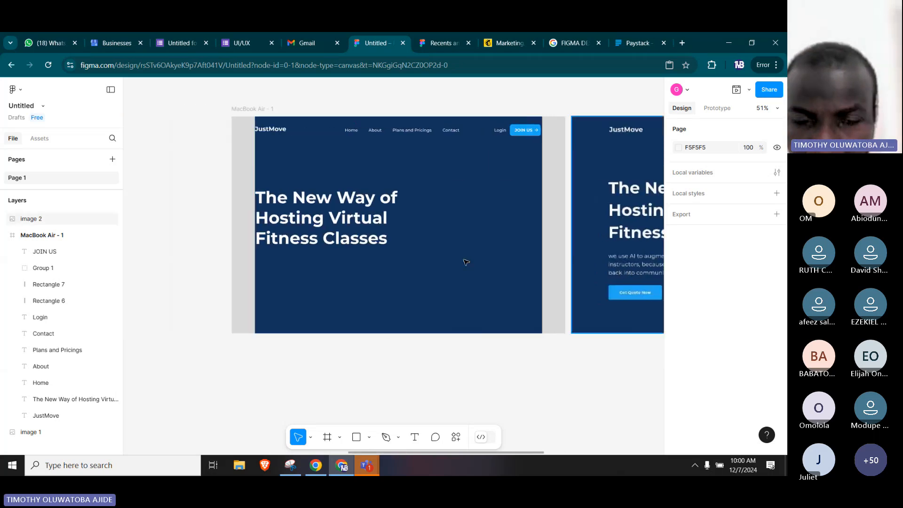
left_click(353, 131)
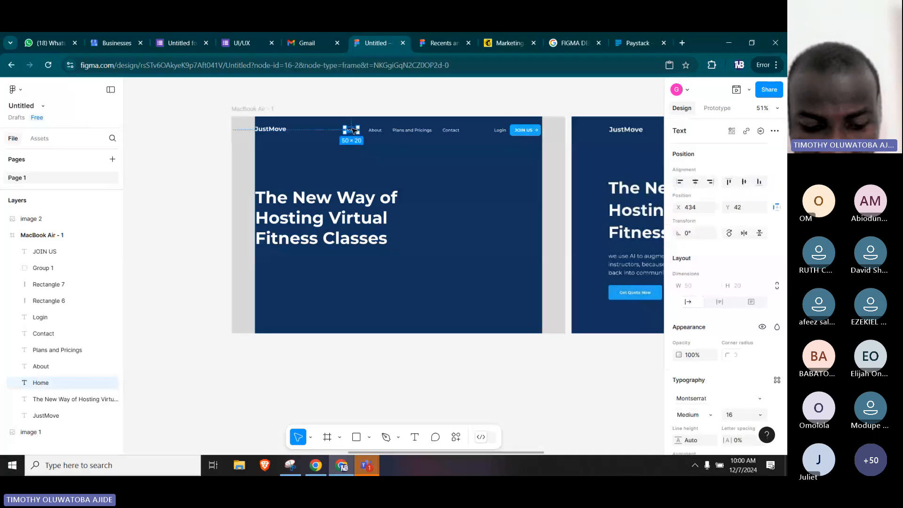
left_click_drag(353, 131, 263, 256)
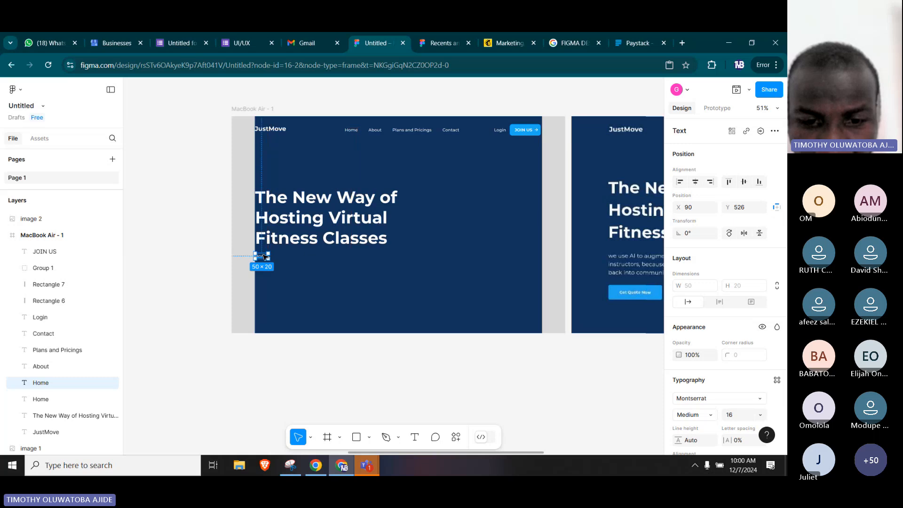
Switch to the Google hero section search, open its All results in a new tab and copy the first result's description.
left_click(565, 40)
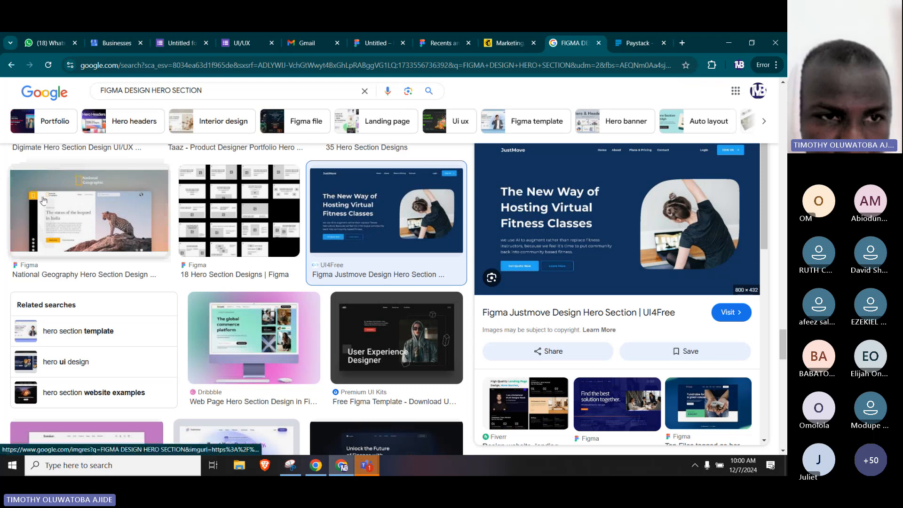
scroll(156, 263, "up", 10)
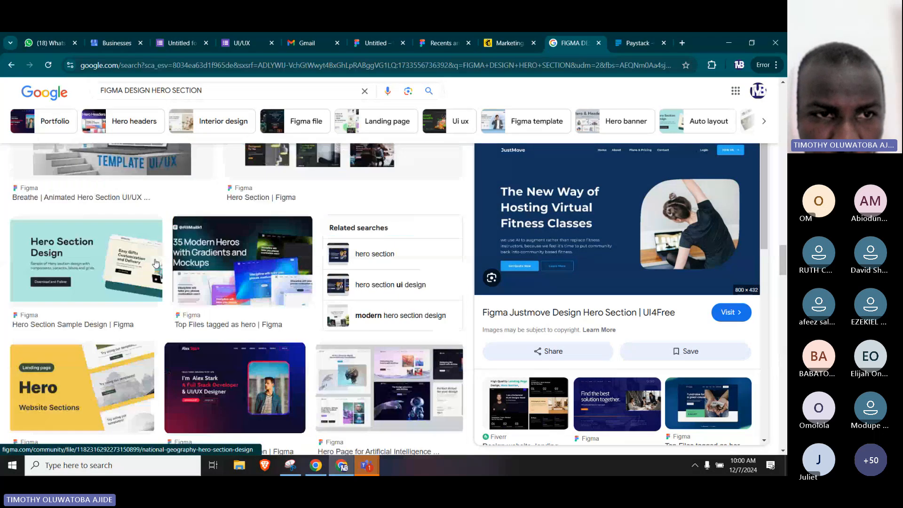
scroll(155, 262, "up", 5)
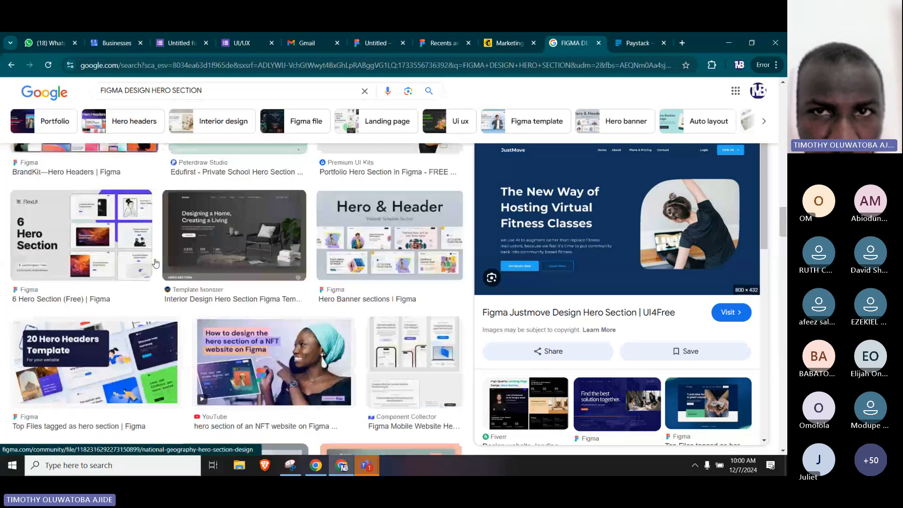
scroll(156, 263, "up", 5)
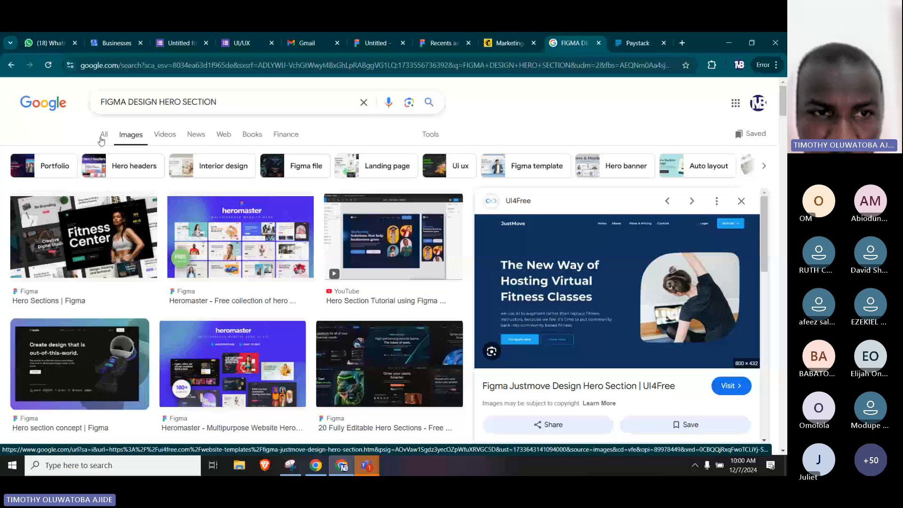
middle_click(103, 135)
left_click(573, 44)
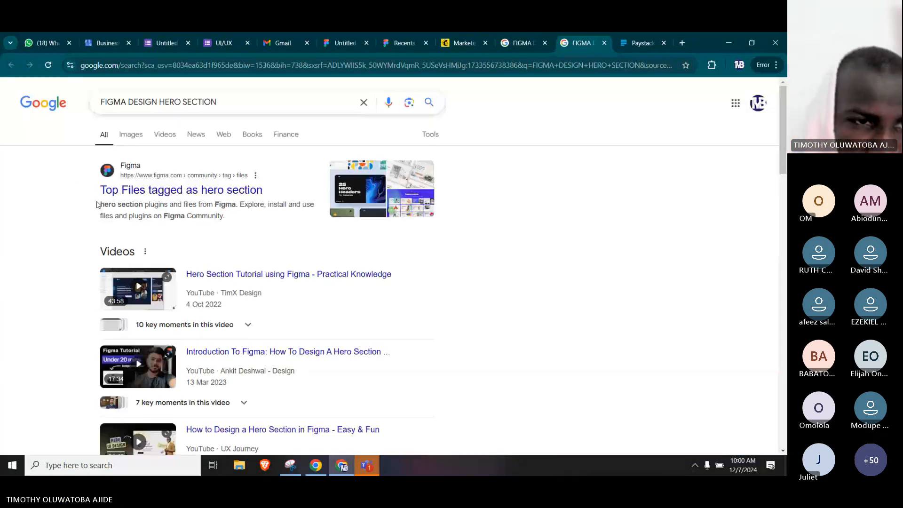
left_click_drag(100, 204, 231, 218)
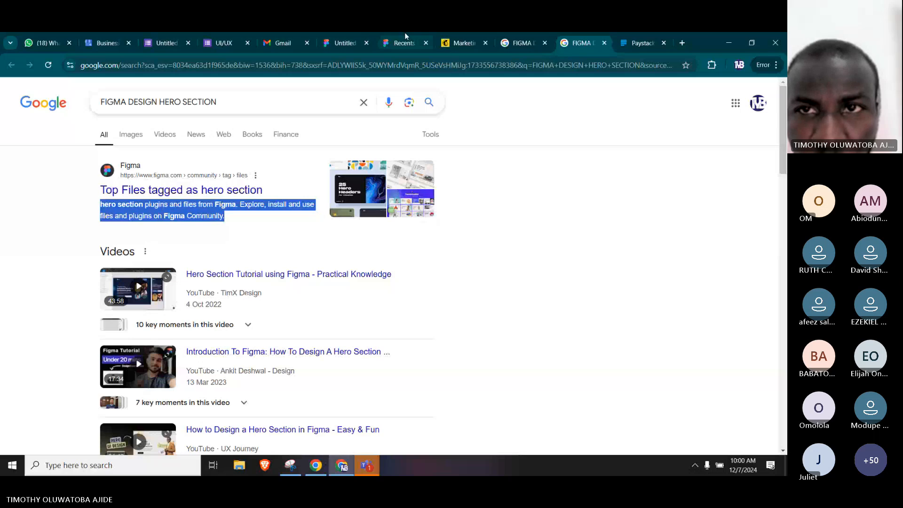
Switch back to the Figma design and replace the duplicated Home label's text beneath the heading with the copied description.
left_click(339, 43)
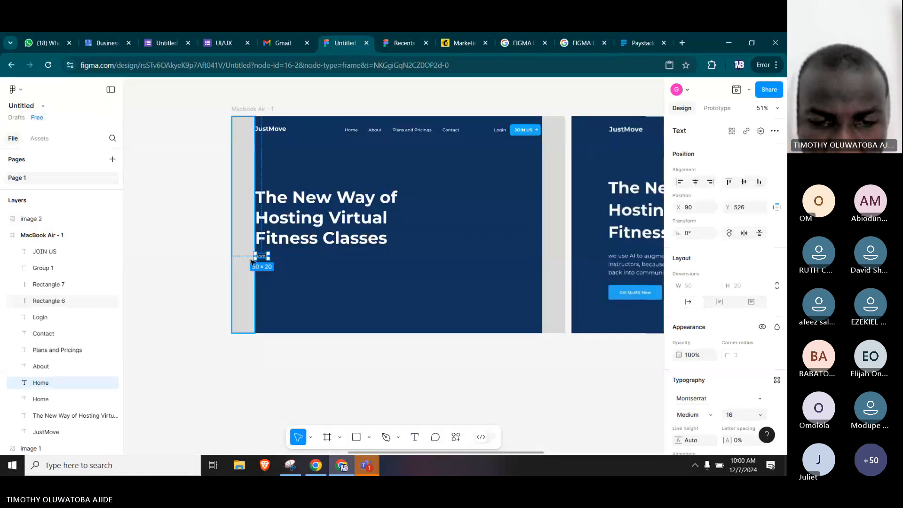
scroll(254, 255, "up", 6)
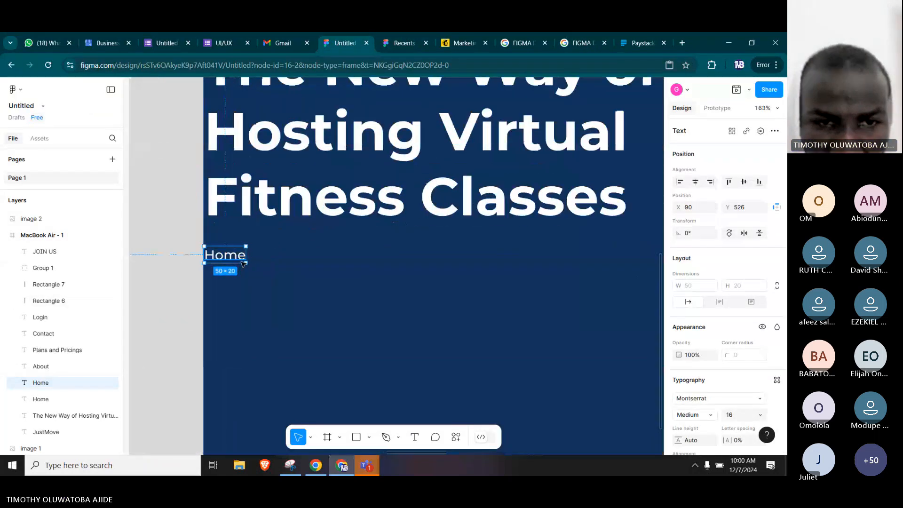
double_click(231, 255)
key("ctrl+v")
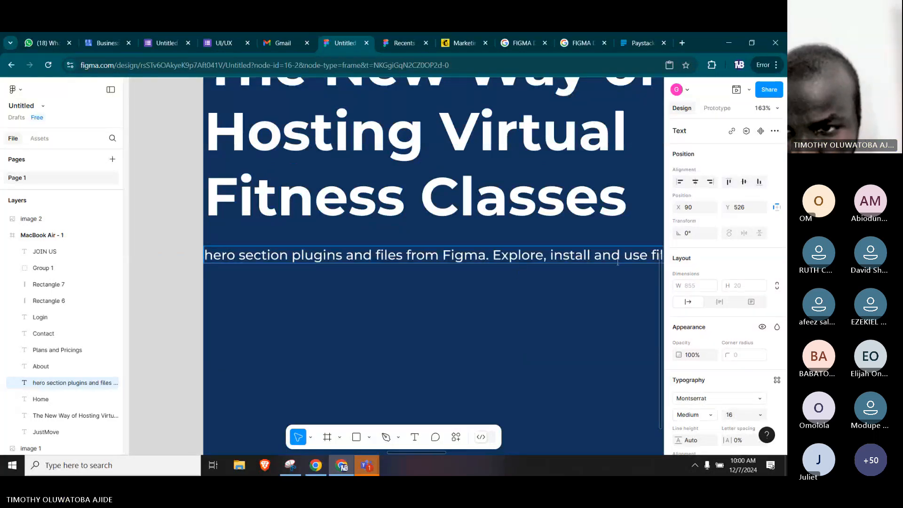
key("Escape")
Break the pasted description beneath the heading into two lines after "use files".
scroll(629, 261, "down", 3)
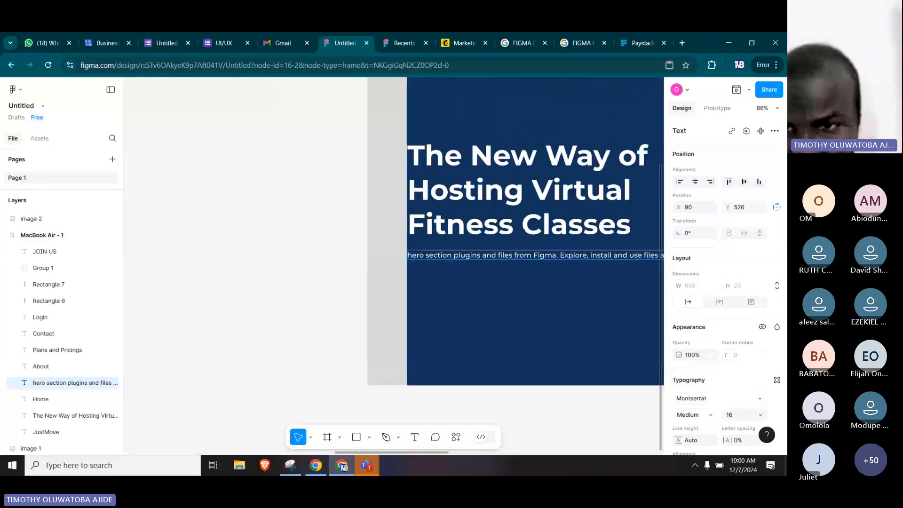
scroll(403, 298, "down", 3)
left_click(630, 395)
scroll(352, 262, "right", 3)
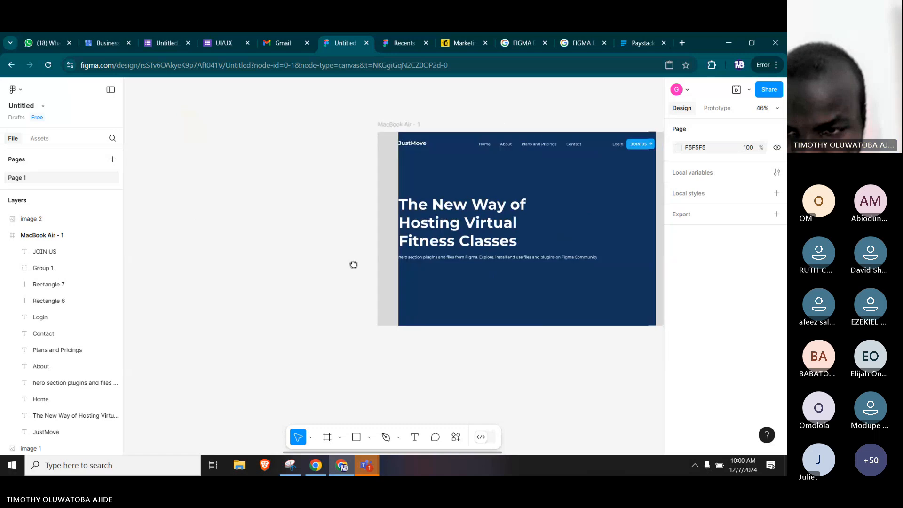
scroll(244, 242, "right", 5)
mouse_move(245, 242)
left_mouse_down()
mouse_move(377, 258)
mouse_move(168, 216)
mouse_move(238, 245)
left_mouse_up()
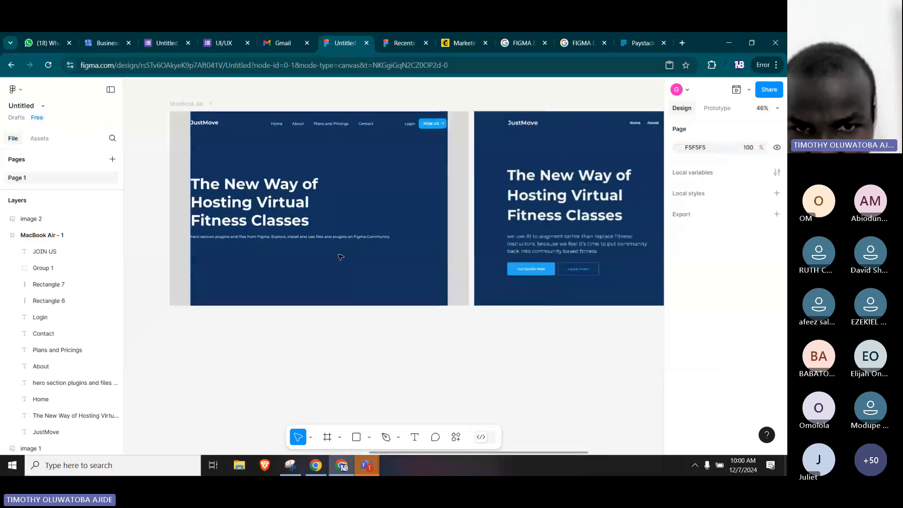
double_click(316, 237)
key("ctrl+c")
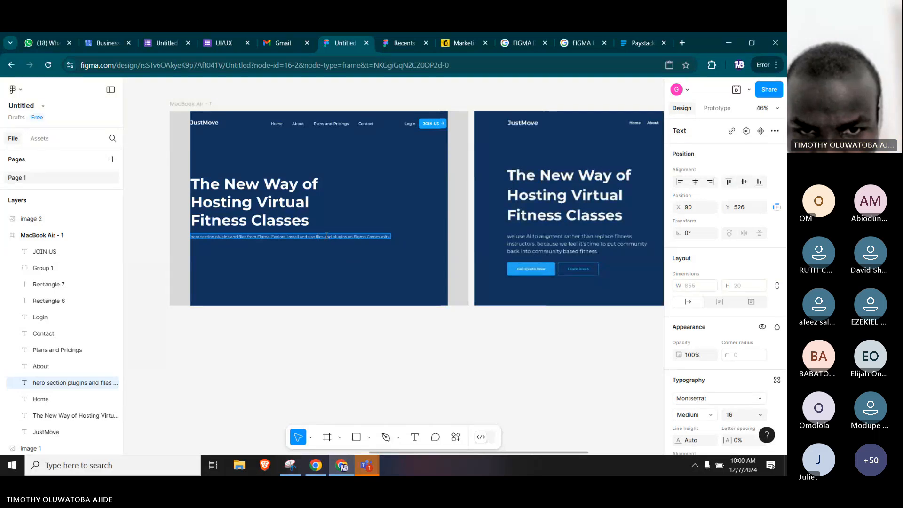
left_click(324, 236)
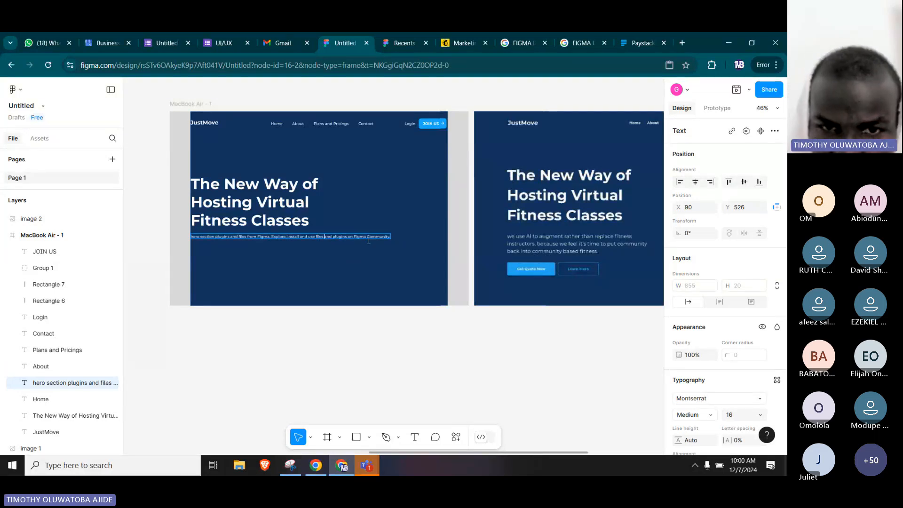
key("Return")
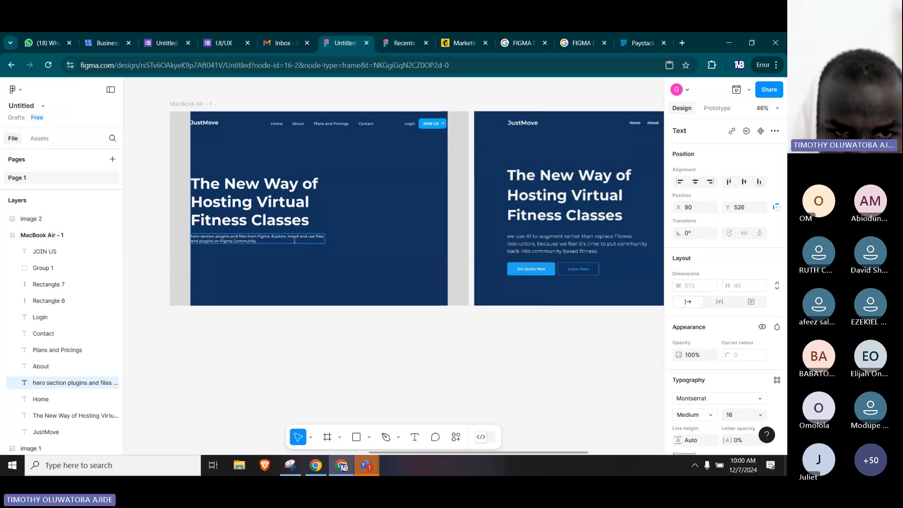
Paste the description again at the end of the paragraph and start a third line at its second "Explore".
key("ctrl+v")
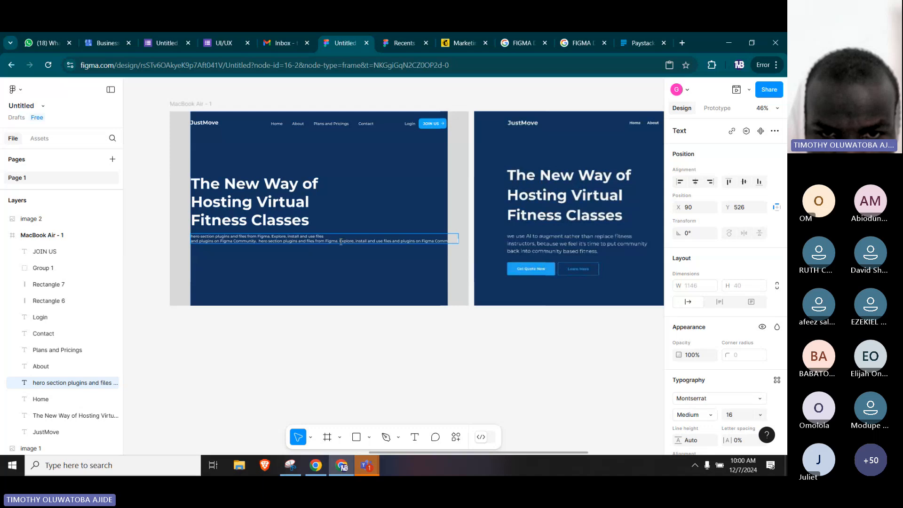
left_click(340, 242)
key("Return")
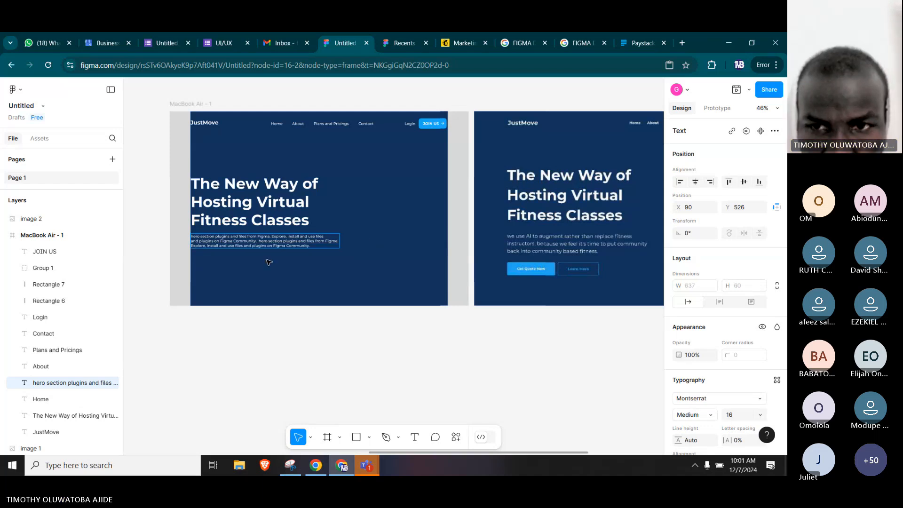
key("Escape")
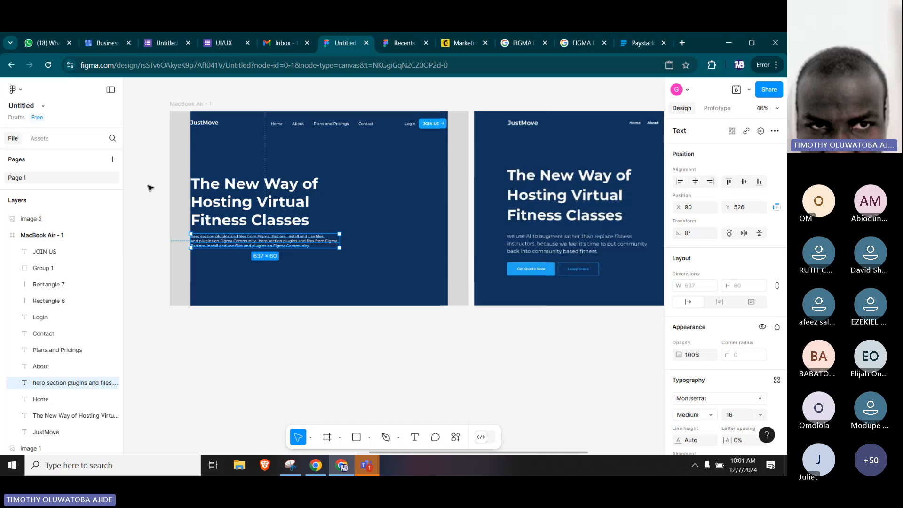
left_click(149, 188)
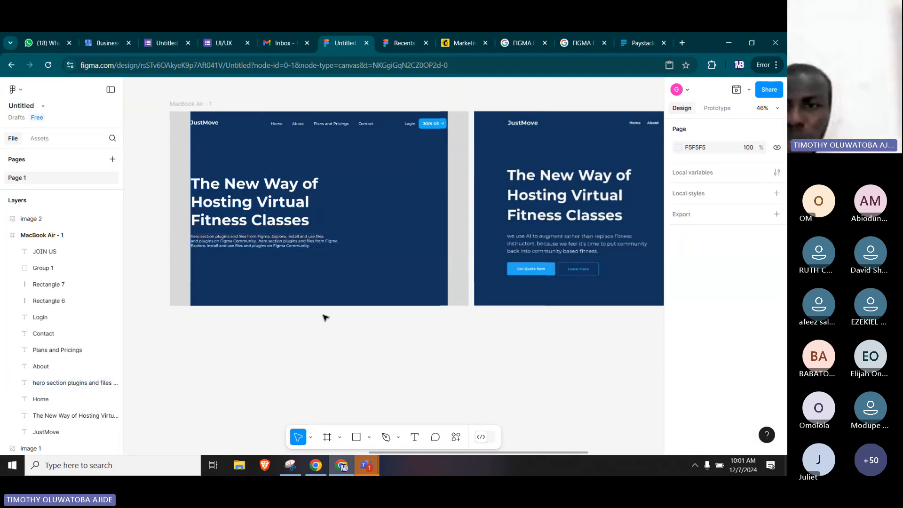
Examine the layout, typography and fill properties of the three-line paragraph beneath the heading.
left_click(297, 251)
scroll(748, 241, "down", 1)
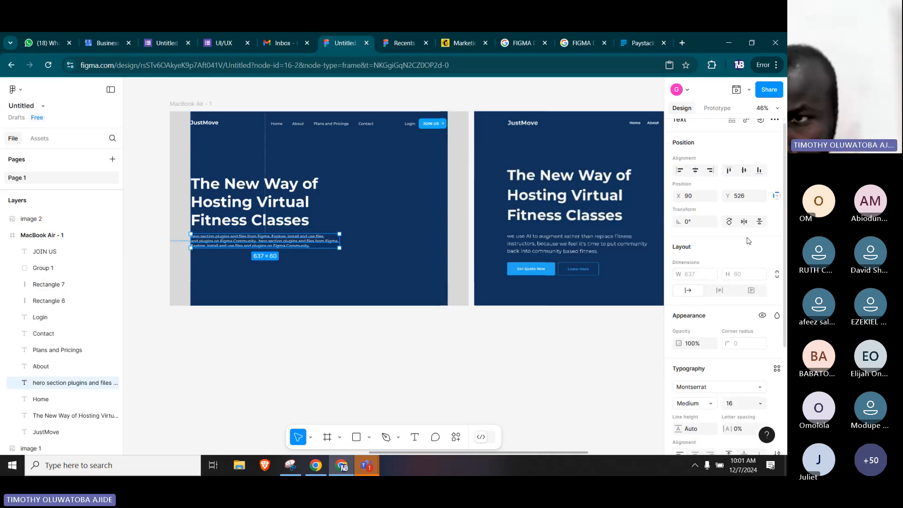
scroll(748, 241, "down", 3)
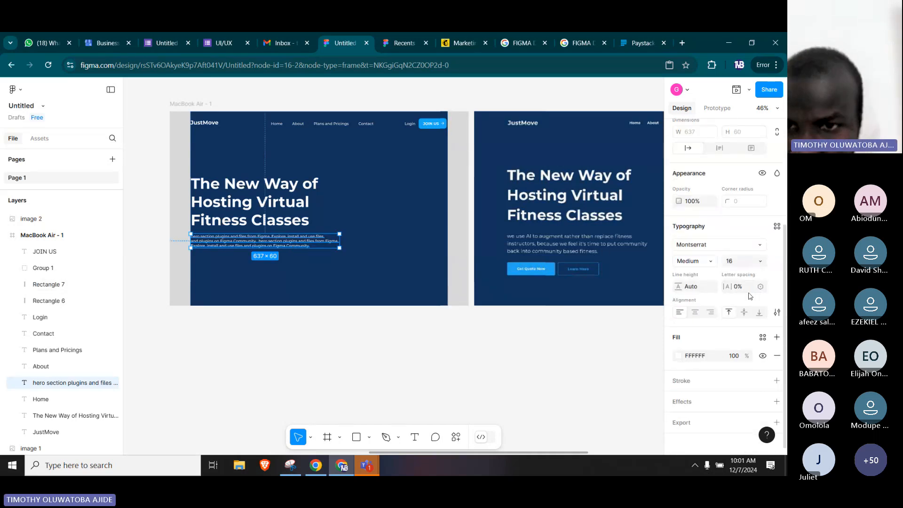
scroll(748, 310, "down", 1)
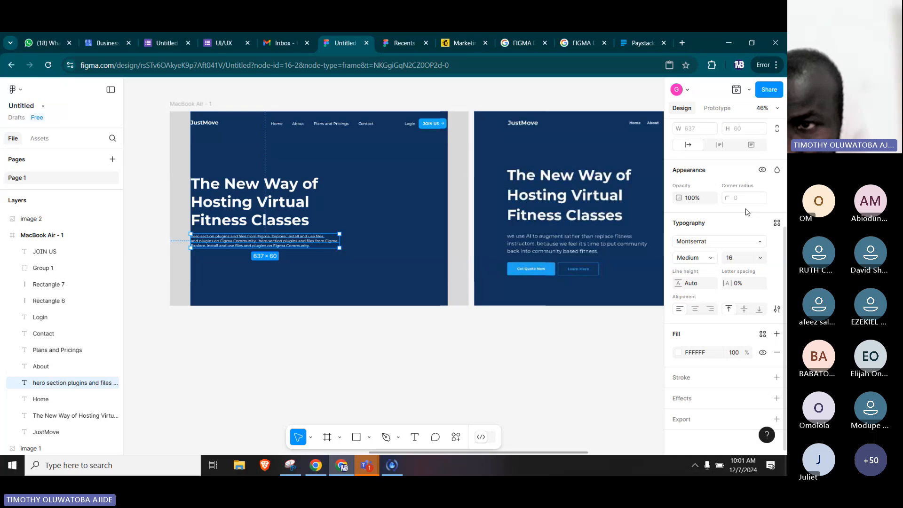
scroll(747, 211, "up", 4)
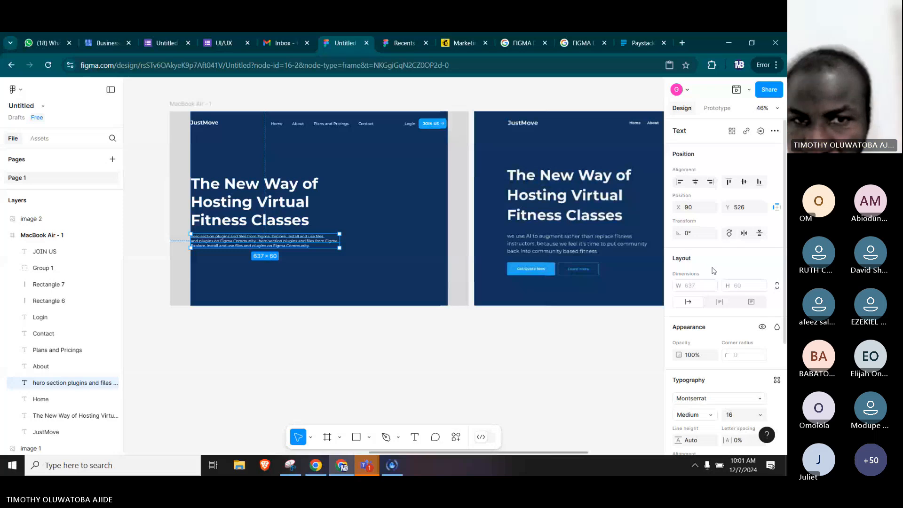
scroll(712, 271, "down", 3)
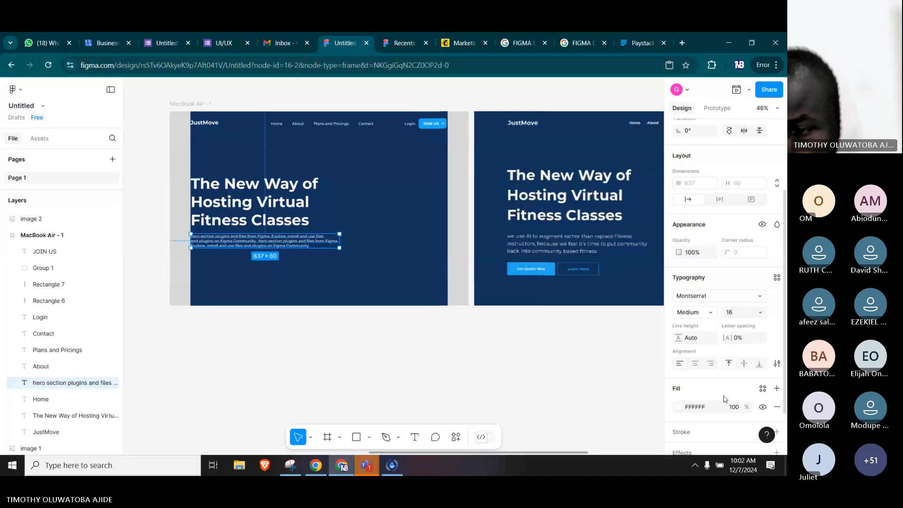
scroll(724, 399, "up", 1)
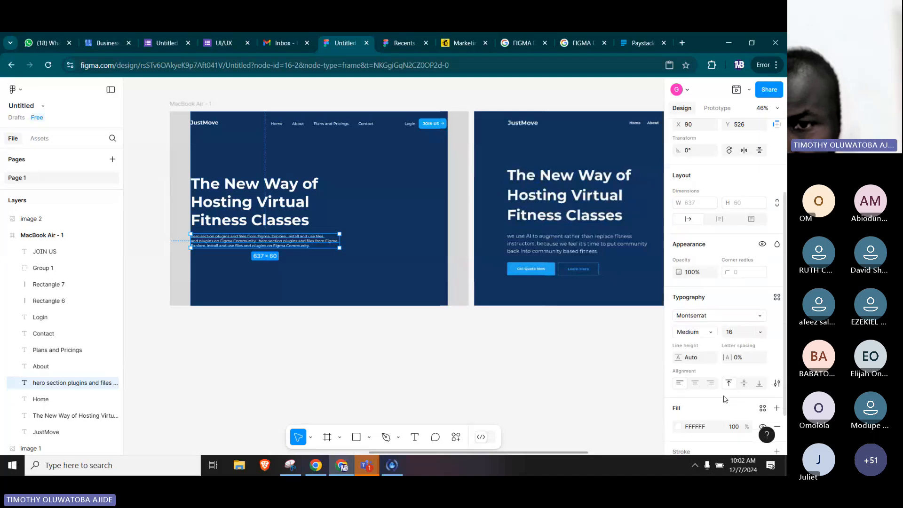
scroll(724, 399, "up", 2)
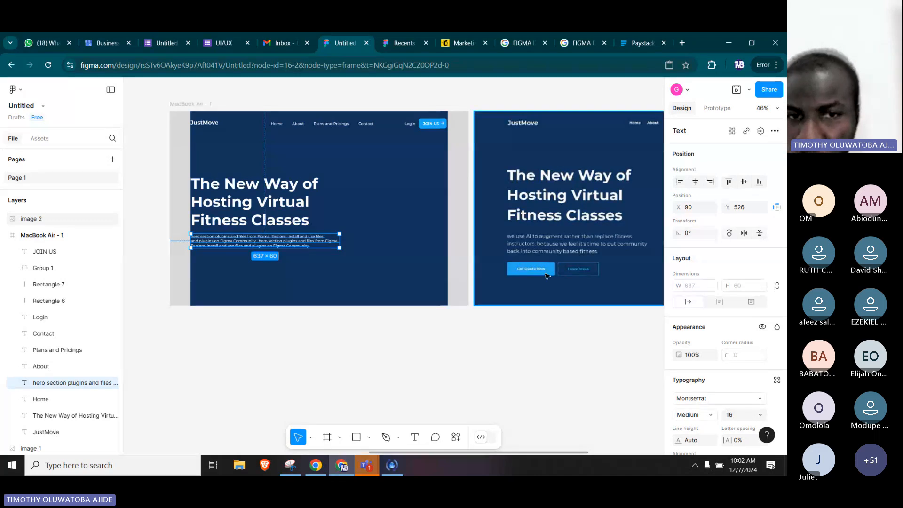
Draw a rectangle about 206 × 46 directly beneath the Get Quote Now button in the reference image, matching the button's width.
scroll(537, 288, "up", 2)
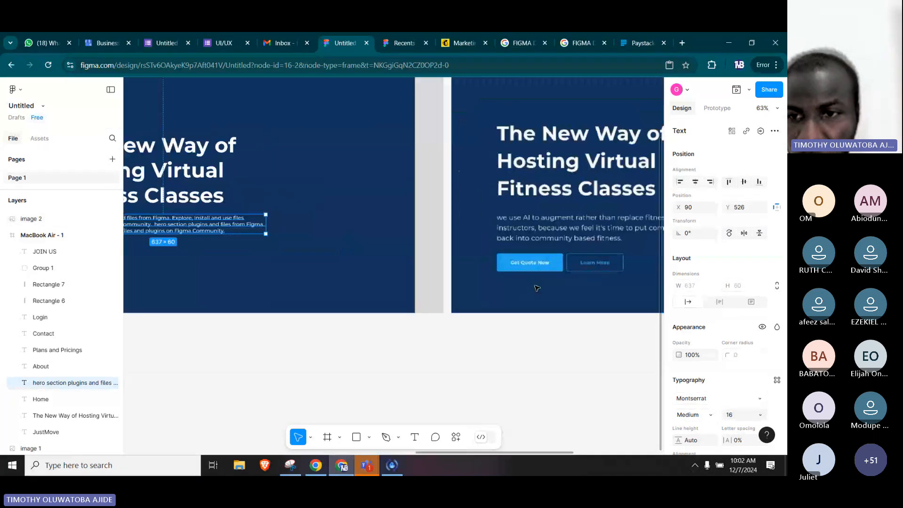
scroll(537, 288, "up", 1)
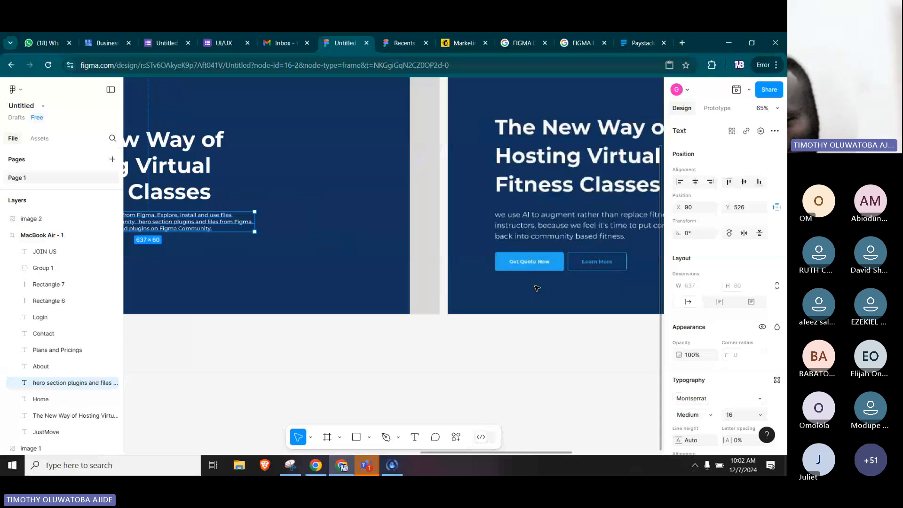
scroll(536, 288, "up", 3)
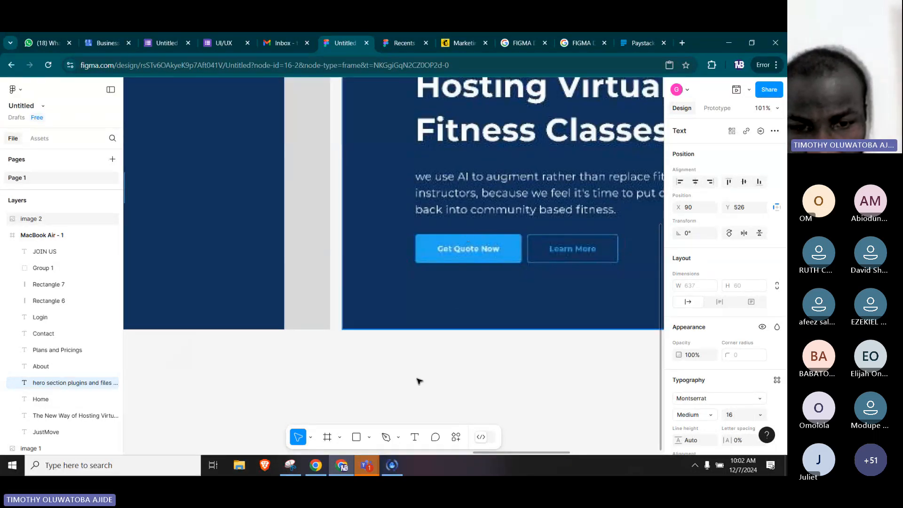
left_click(356, 436)
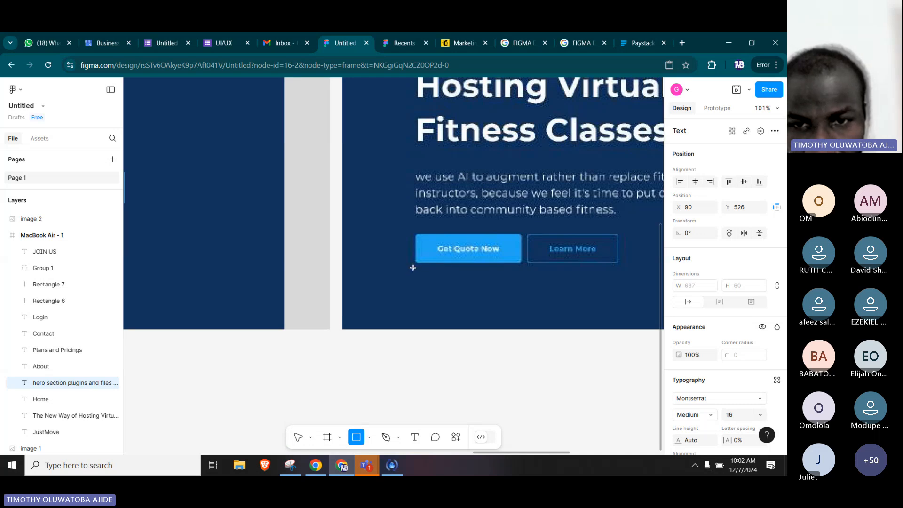
mouse_move(414, 267)
left_mouse_down()
mouse_move(535, 294)
mouse_move(521, 292)
left_mouse_up()
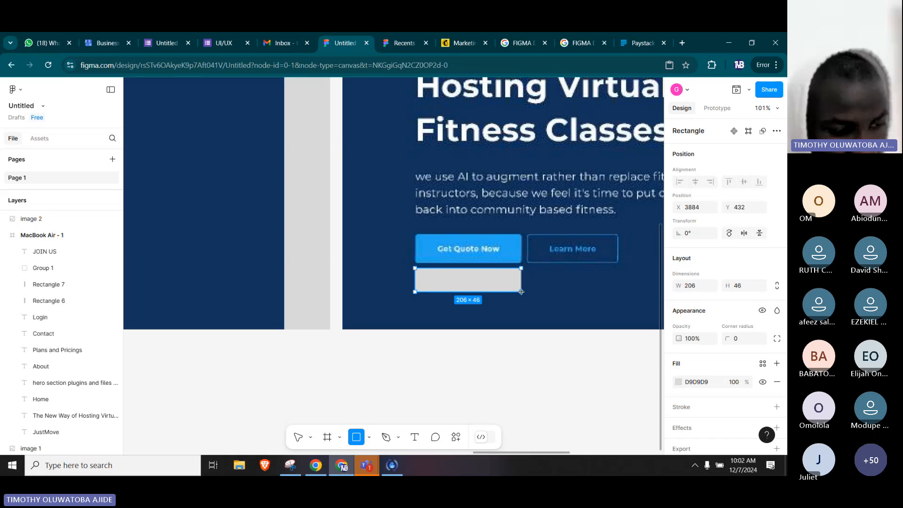
Give the grey rectangle beneath the Get Quote Now button a corner radius of 5 and a height of 48.
left_click_drag(521, 292, 521, 292)
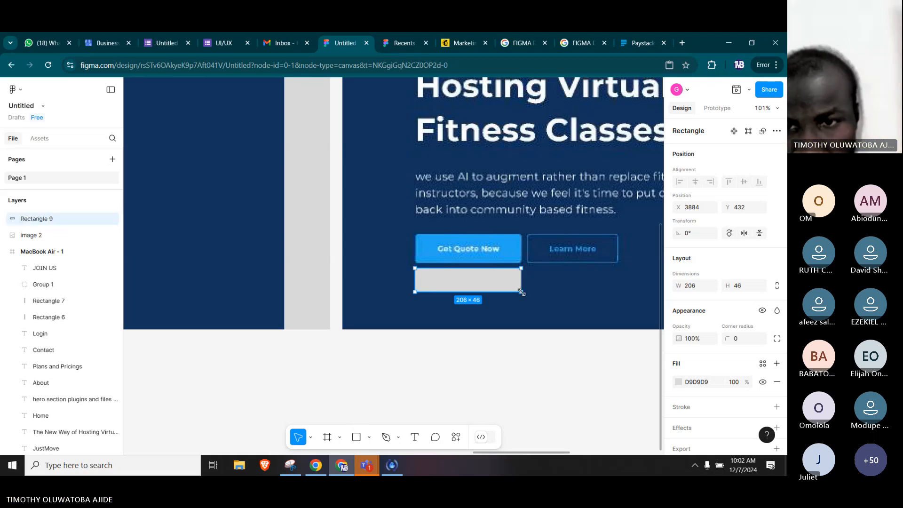
scroll(754, 321, "down", 1)
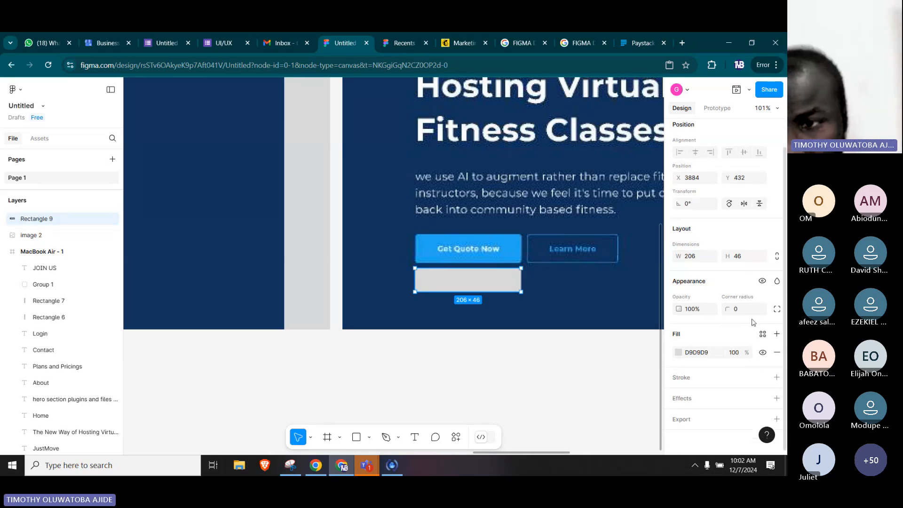
left_click(735, 306)
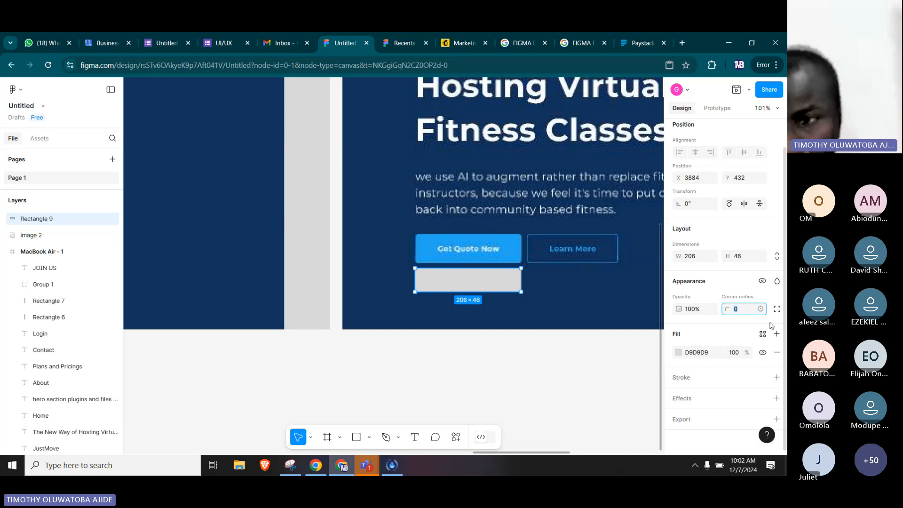
type("5")
key("Return")
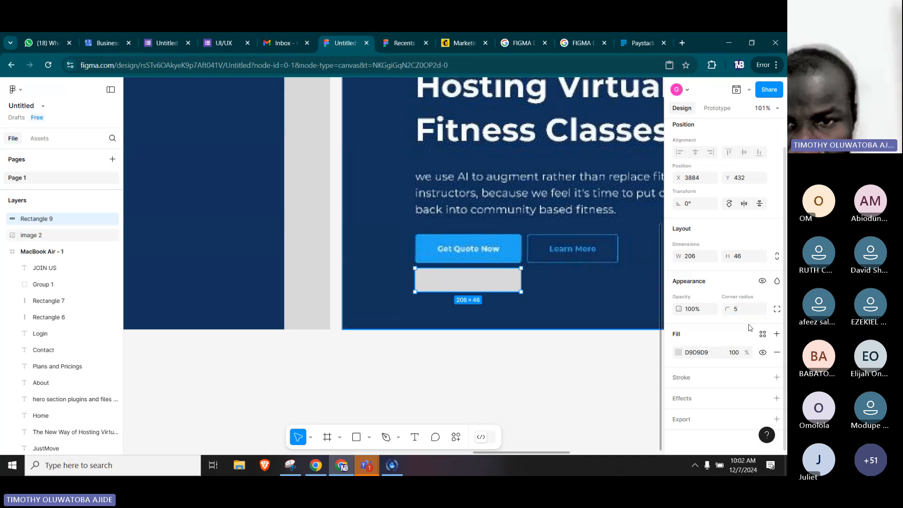
scroll(749, 327, "up", 1)
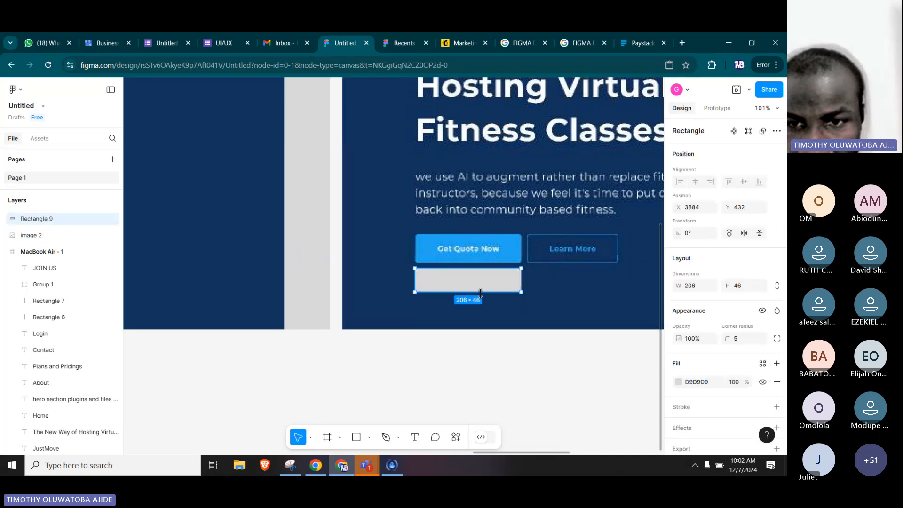
left_click_drag(483, 295, 485, 292)
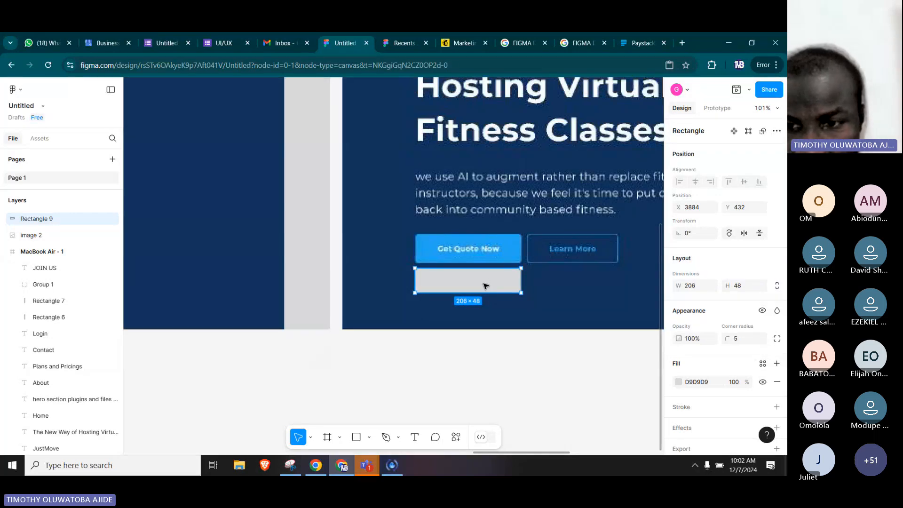
Fill the rectangle with the page's light blue, 1CA9F3.
left_click(678, 381)
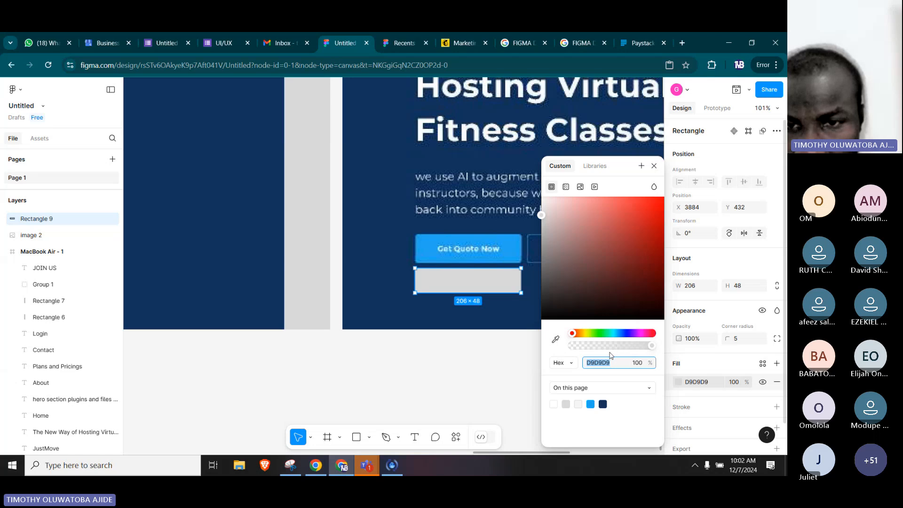
left_click(590, 404)
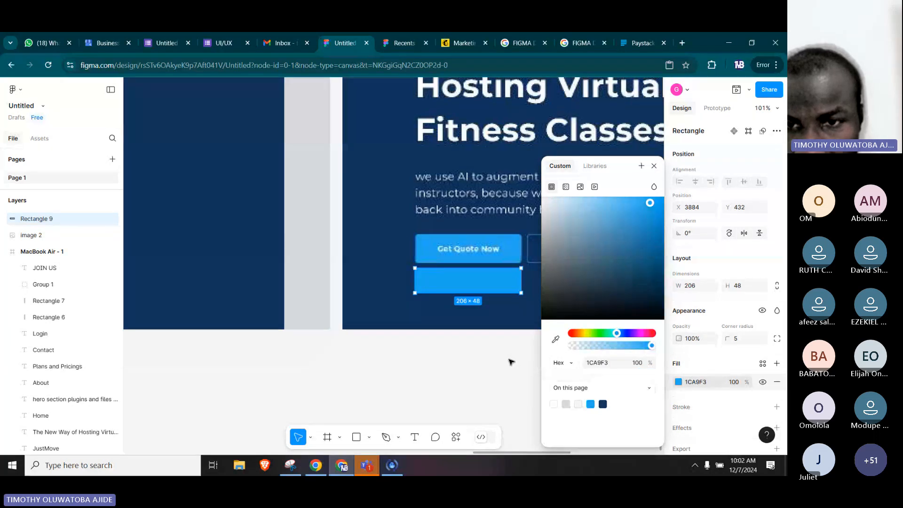
left_click(511, 362)
Duplicate the blue rectangle to X 4102 beneath the Learn More button and narrow the copy to a width of 178.
left_click(491, 284)
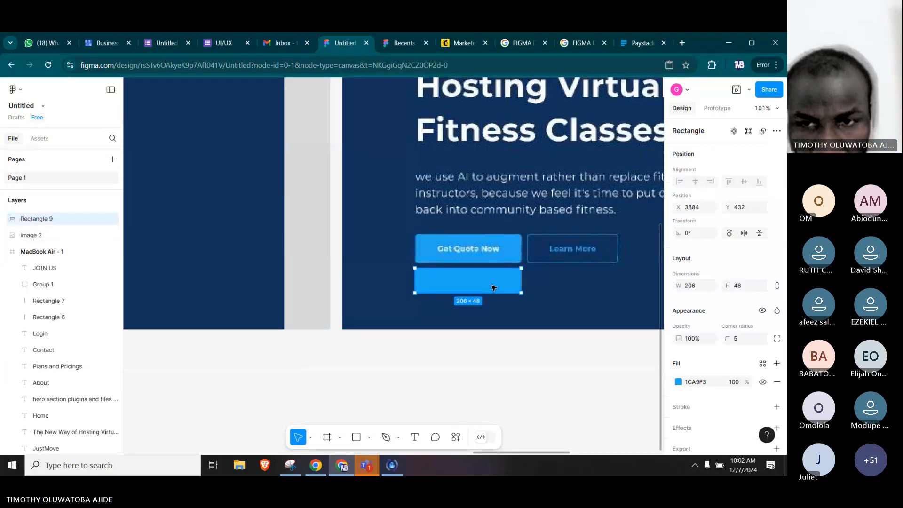
left_click_drag(492, 287, 606, 284)
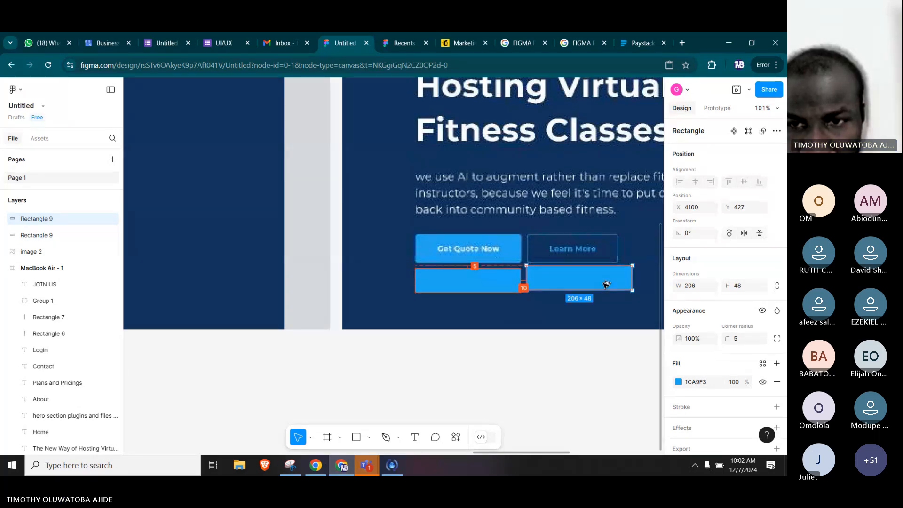
key("Right")
key("Right")
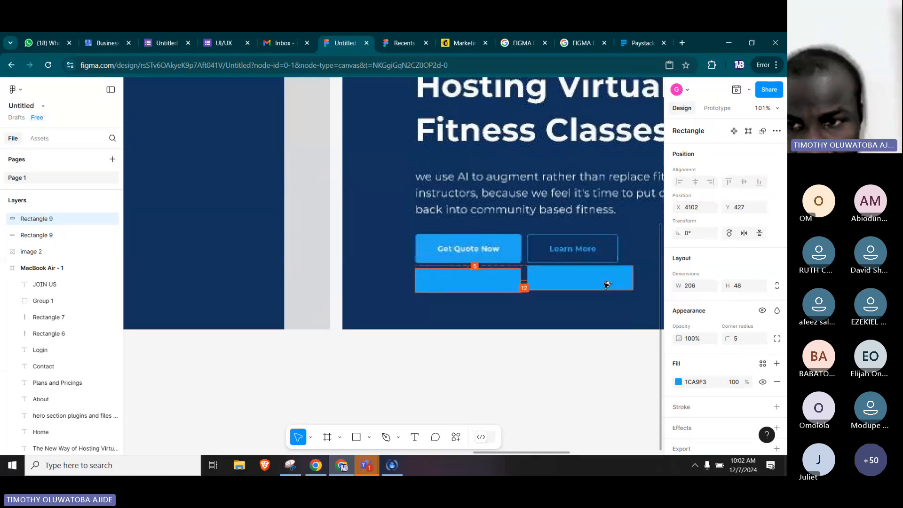
left_click_drag(633, 281, 619, 279)
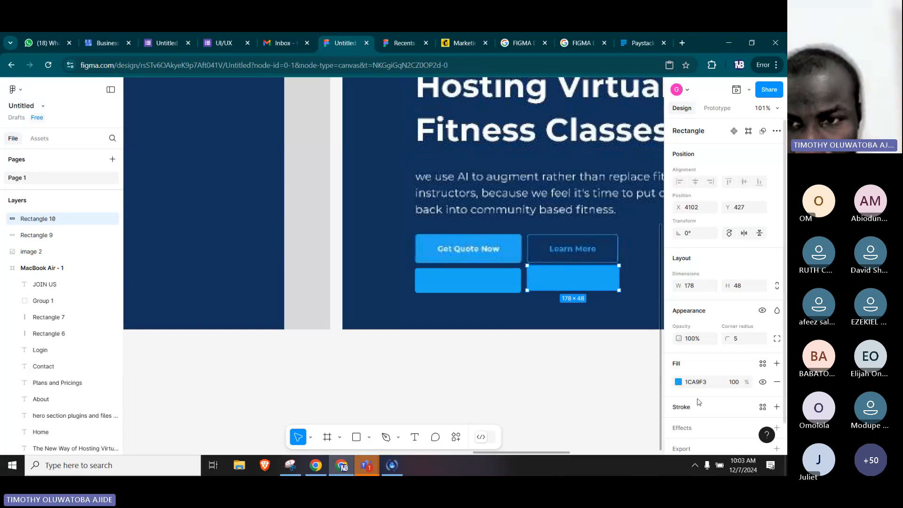
Set the duplicate rectangle's fill opacity to 0% and add a 1CA9F3 stroke around it.
left_click(678, 382)
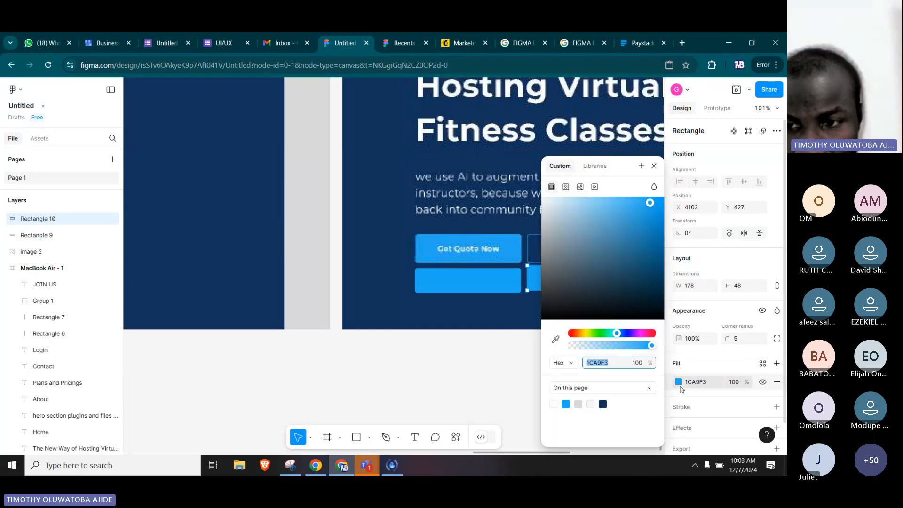
left_click_drag(651, 346, 563, 350)
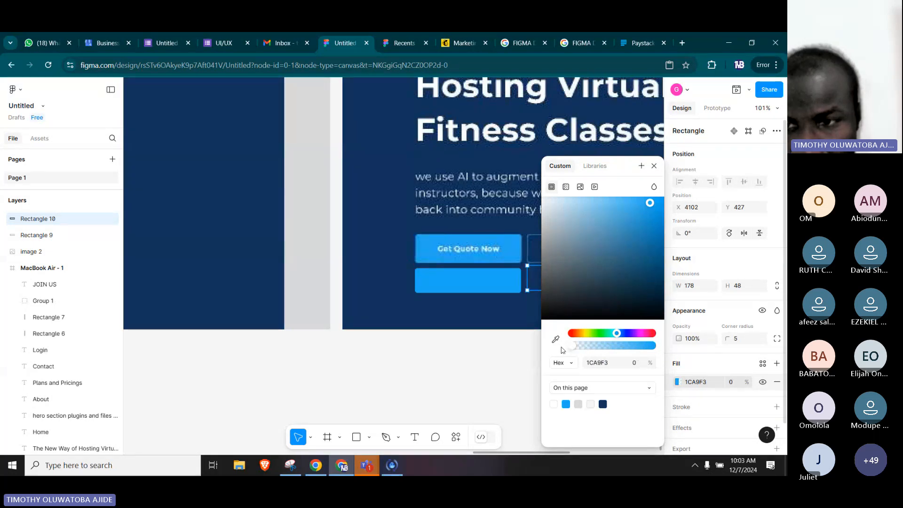
left_click(700, 366)
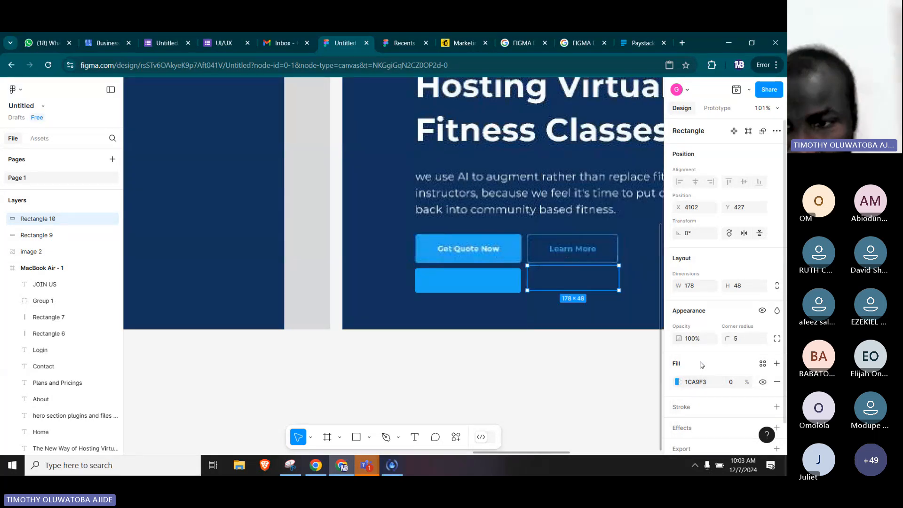
left_click(777, 407)
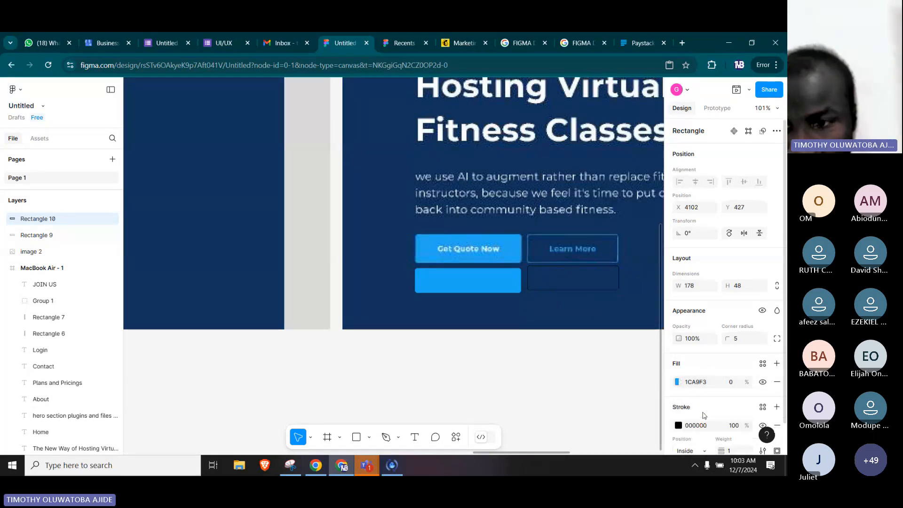
left_click(678, 425)
left_click(578, 404)
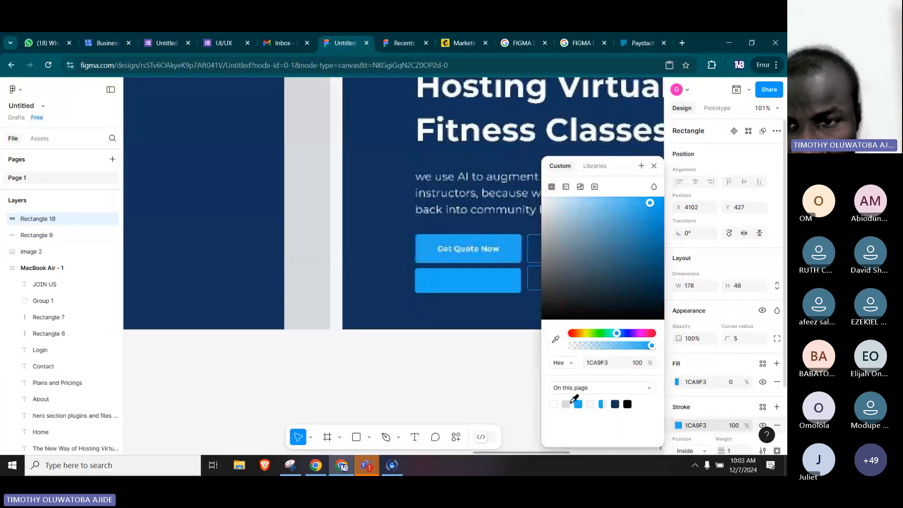
left_click(540, 336)
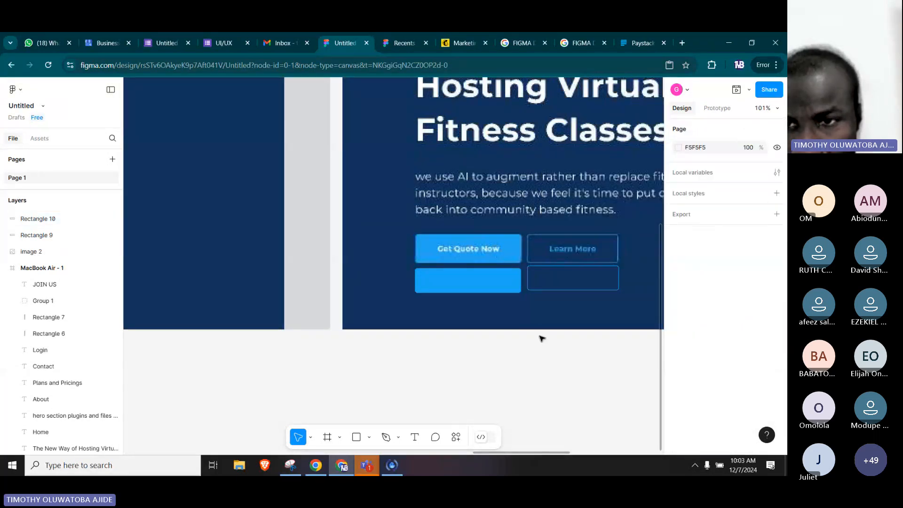
Nudge the outlined rectangle down to Y 432, level with the blue rectangle.
double_click(594, 298)
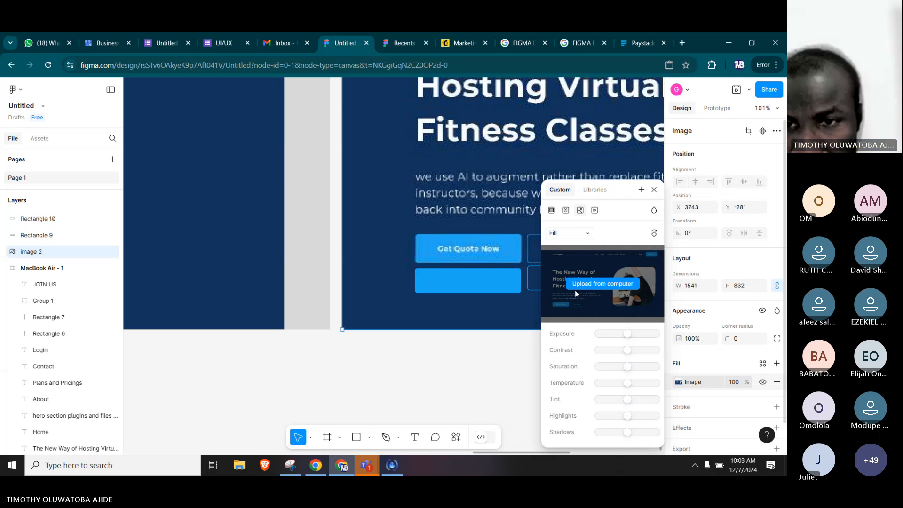
left_click(653, 190)
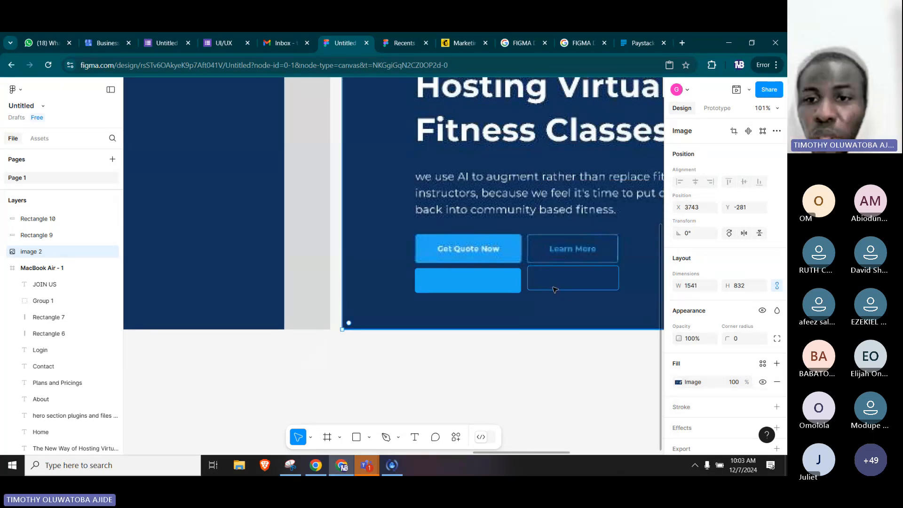
left_click(505, 285)
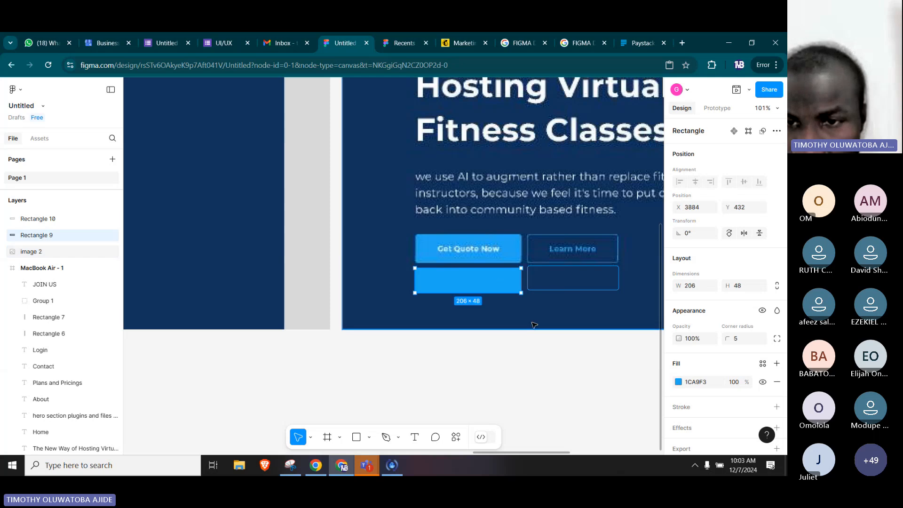
left_click(567, 278)
left_click(578, 291)
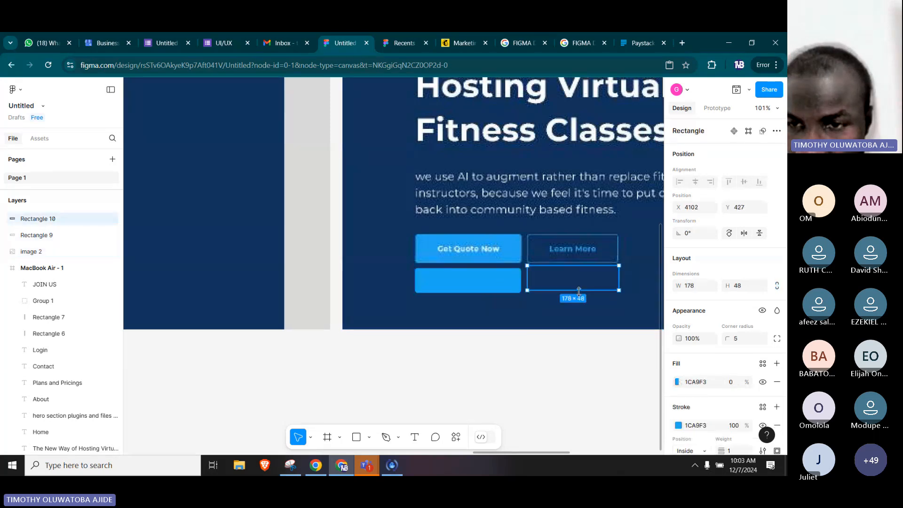
key("Down")
key("Down")
key("Down")
key("Down")
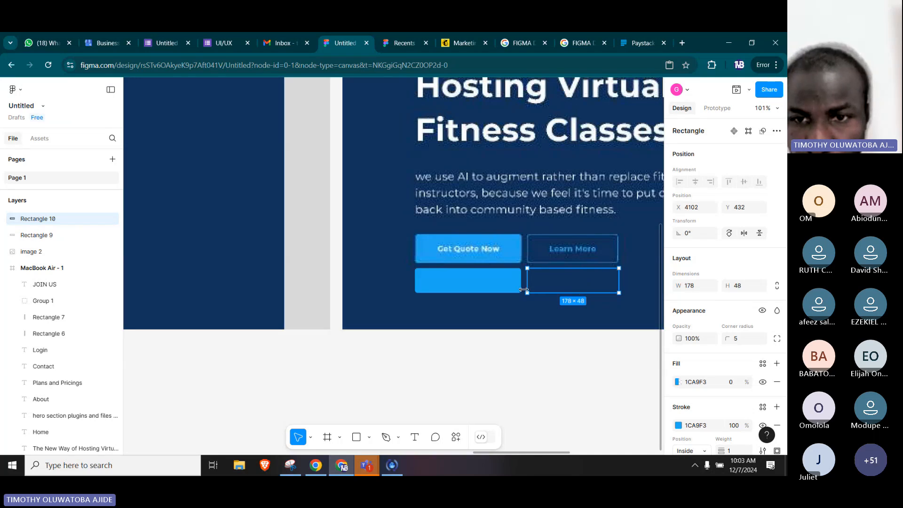
Move both button rectangles into the MacBook Air - 1 frame at Y 639, beneath the paragraph and aligned with its left edge.
left_click(477, 284, "shift")
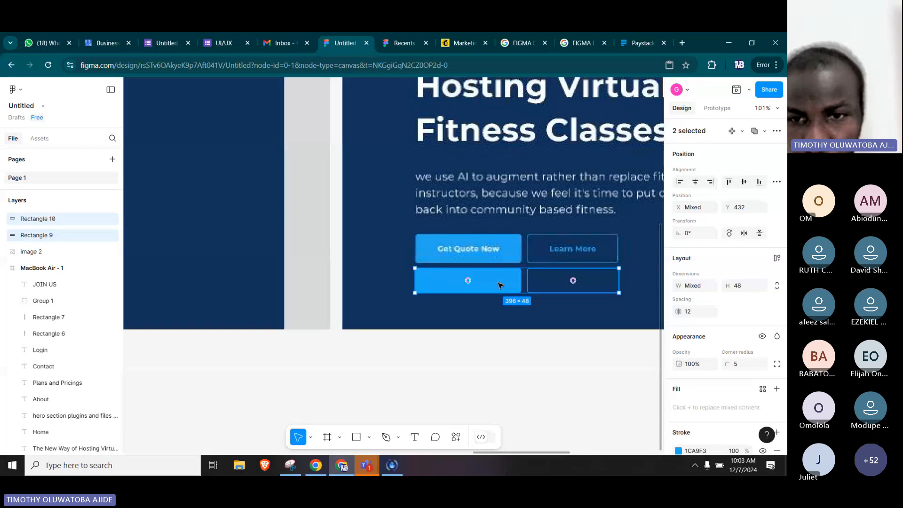
scroll(500, 286, "down", 3)
key("alt")
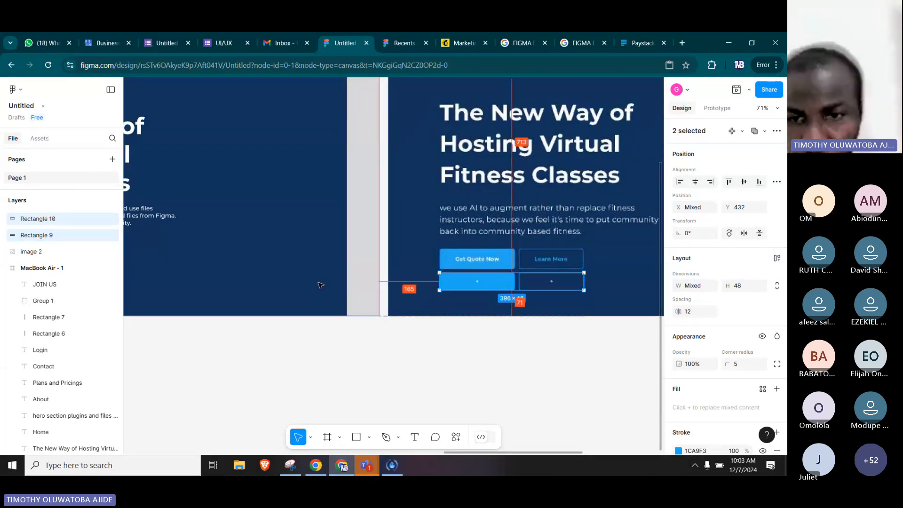
left_click_drag(304, 281, 482, 280)
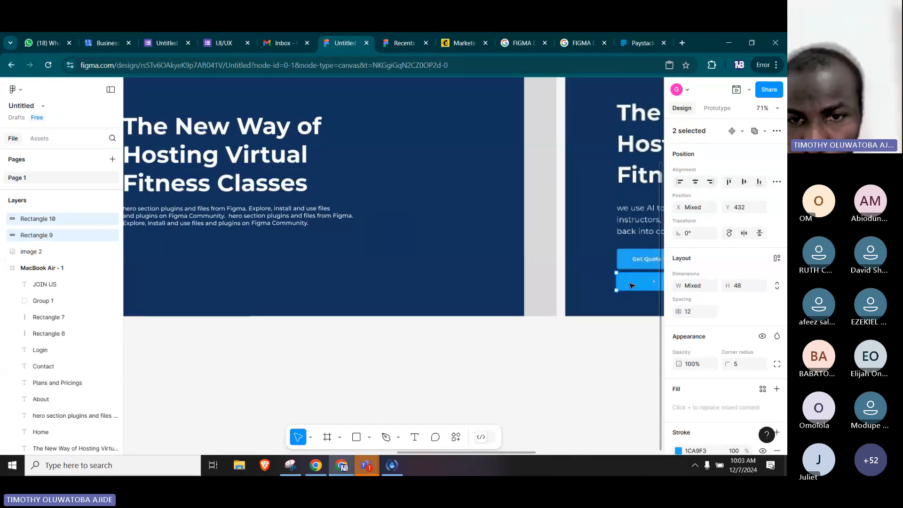
left_click_drag(631, 286, 141, 264)
left_click_drag(193, 295, 447, 300)
left_click_drag(443, 268, 439, 263)
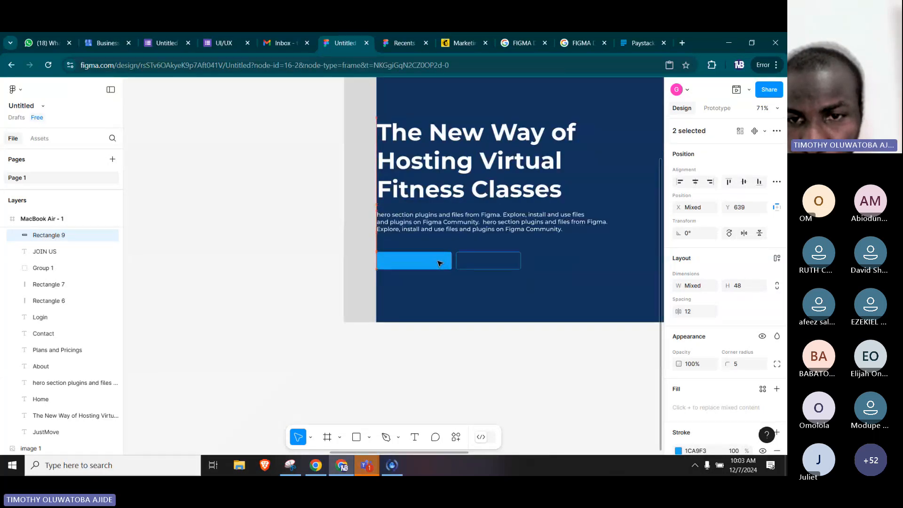
left_click(493, 352)
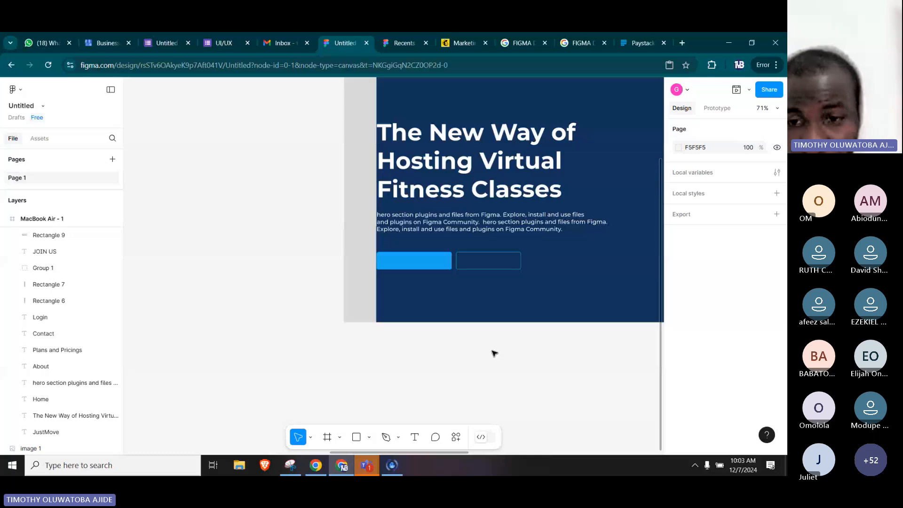
Duplicate the paragraph to about X 108, Y 772 below the button shapes and replace the copy's text with "Get free Quote".
scroll(562, 302, "right", 6)
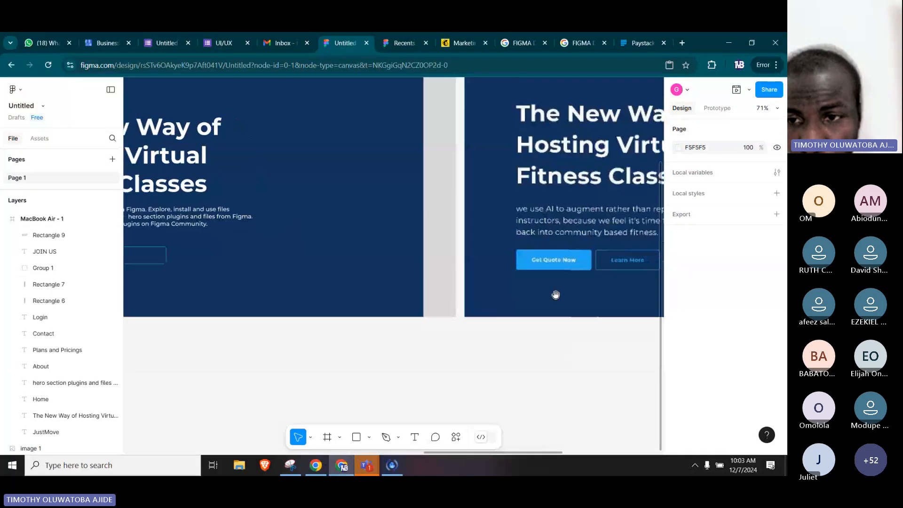
scroll(564, 287, "right", 1)
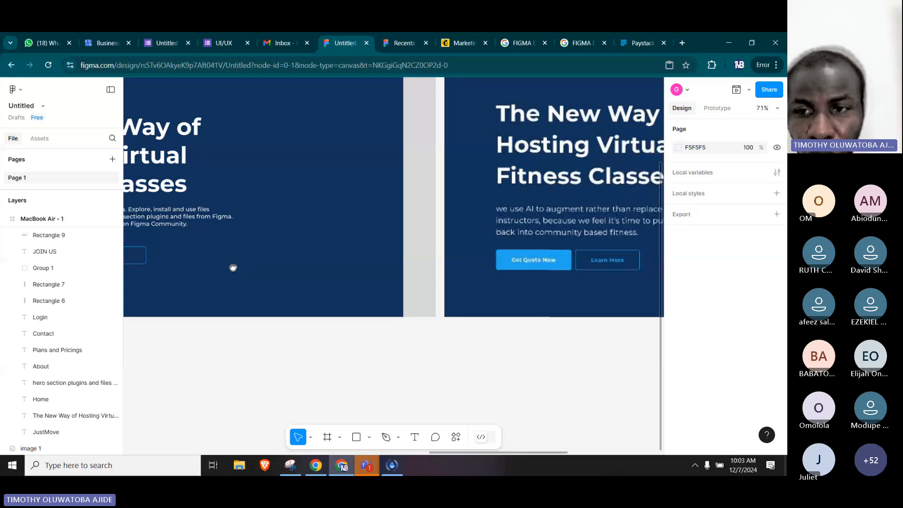
left_click_drag(233, 268, 535, 266)
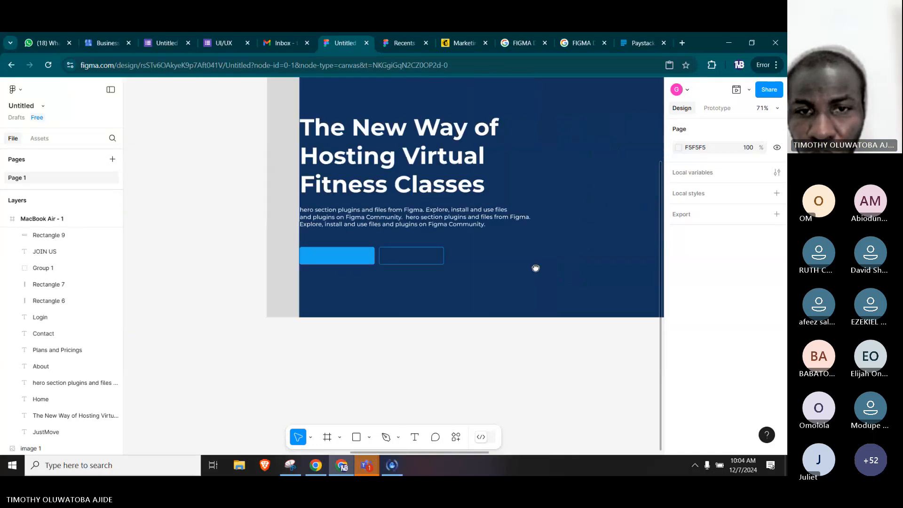
left_click(384, 222)
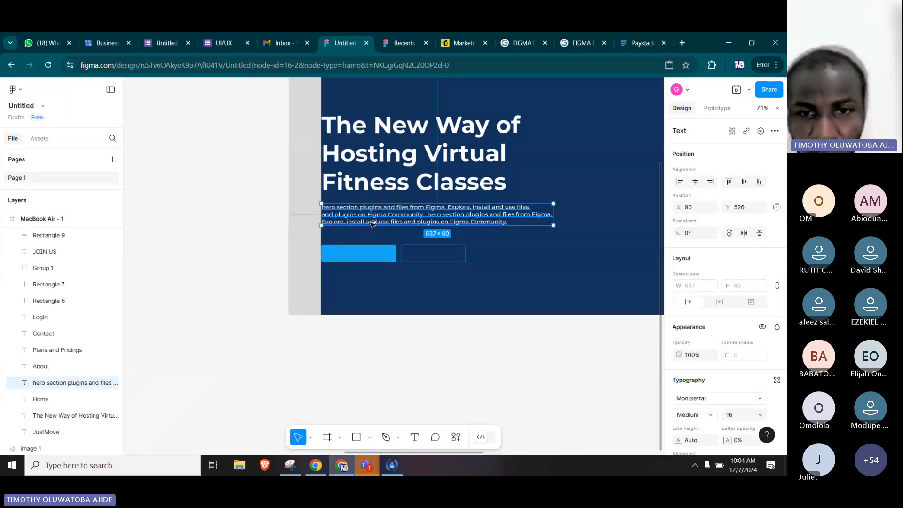
left_click_drag(385, 222, 380, 308)
double_click(379, 308)
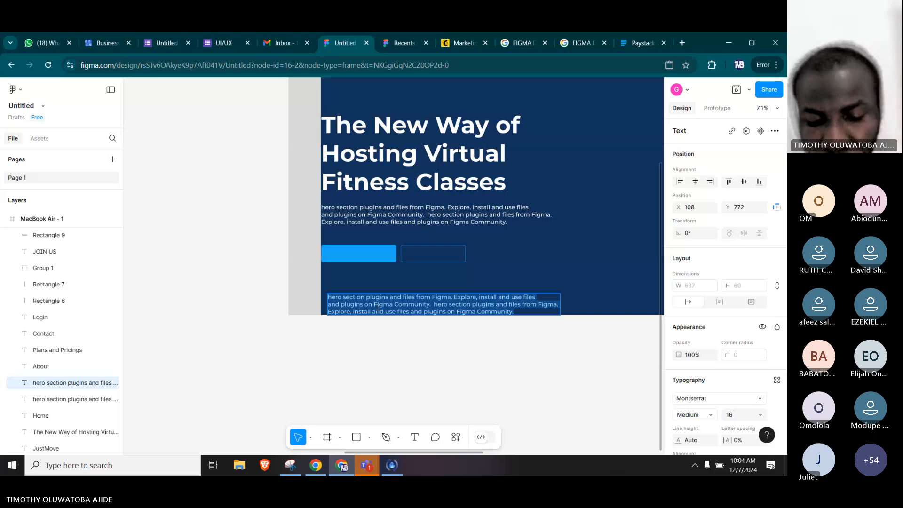
type("G")
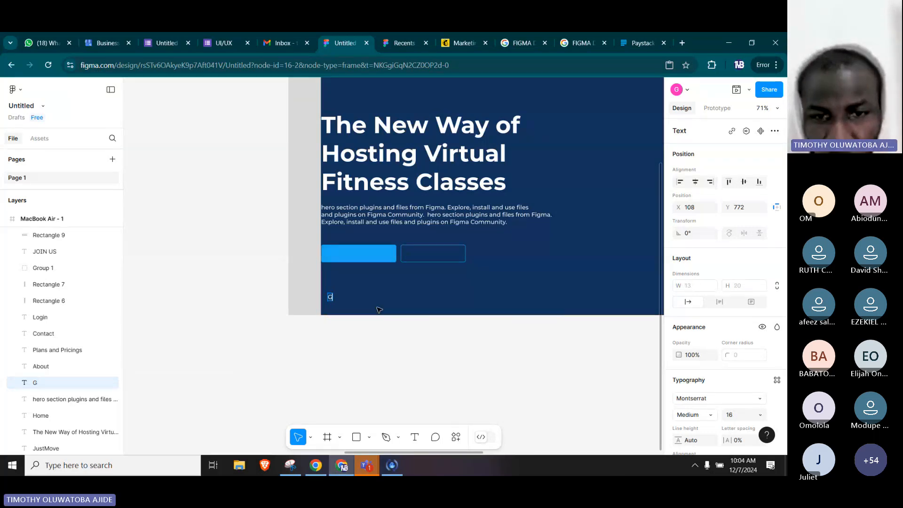
type("et free Quote")
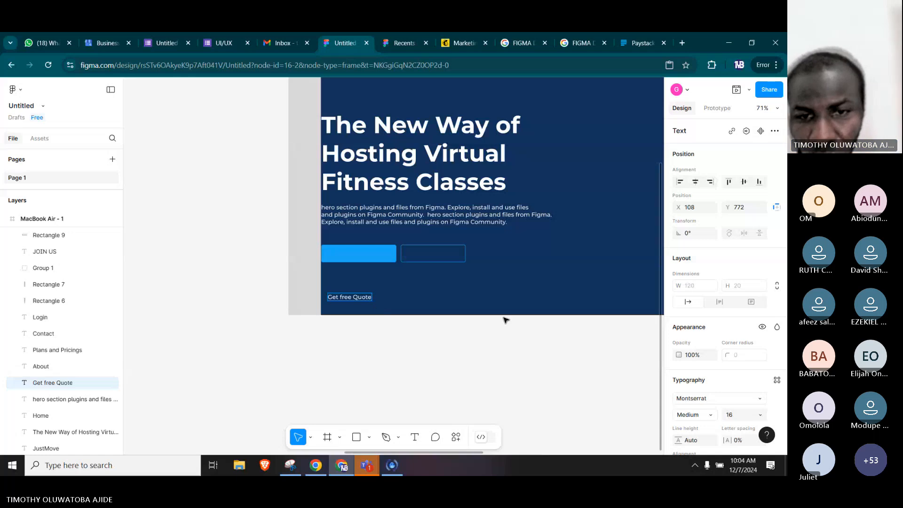
Change the "Get free Quote" label's text to "Get Quote Now".
key("Escape")
left_click_drag(557, 297, 441, 266)
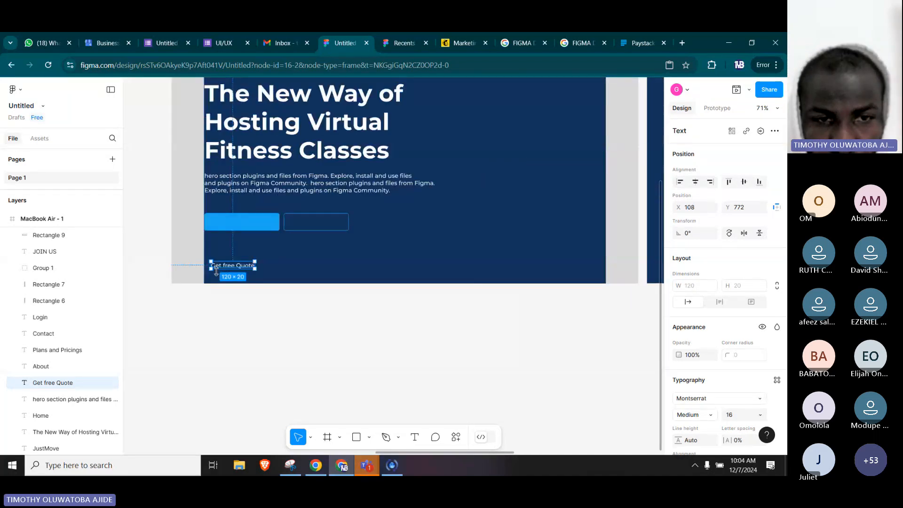
double_click(235, 265)
left_click(245, 265)
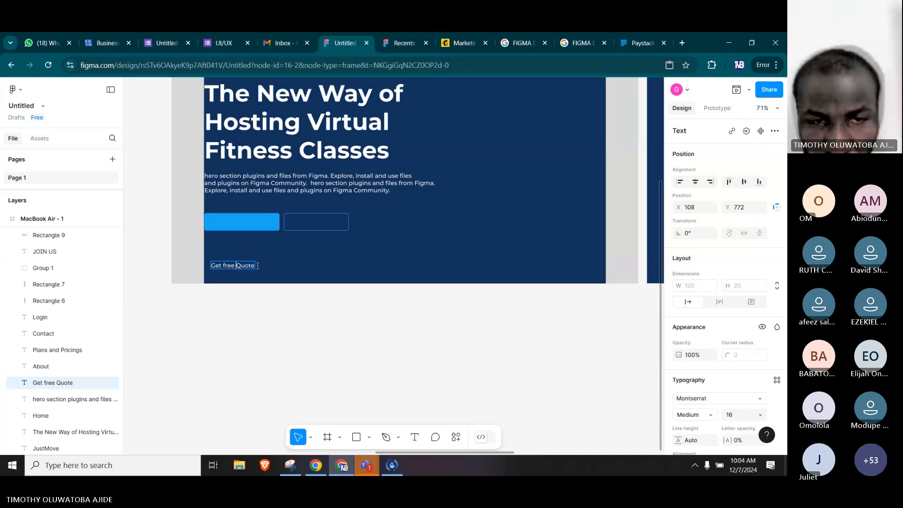
key("BackSpace")
key("BackSpace")
key("BackSpace")
key("BackSpace")
key("BackSpace")
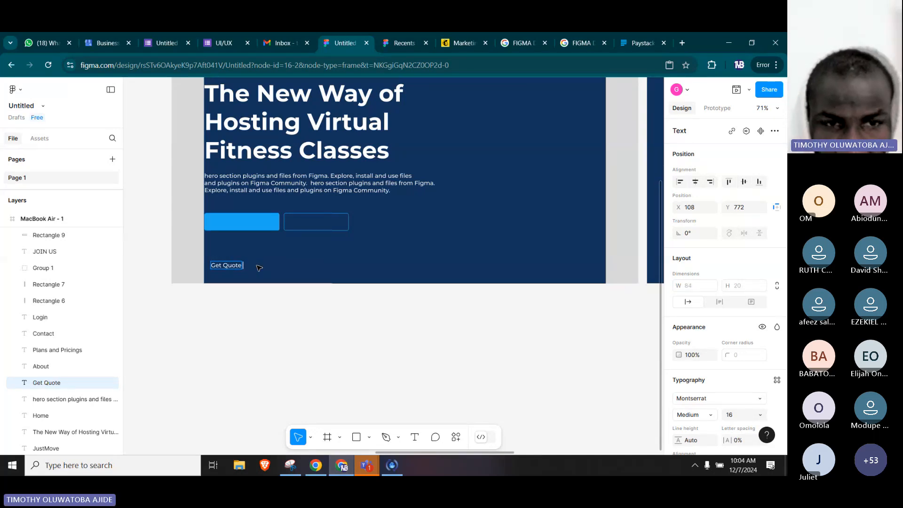
type("Now")
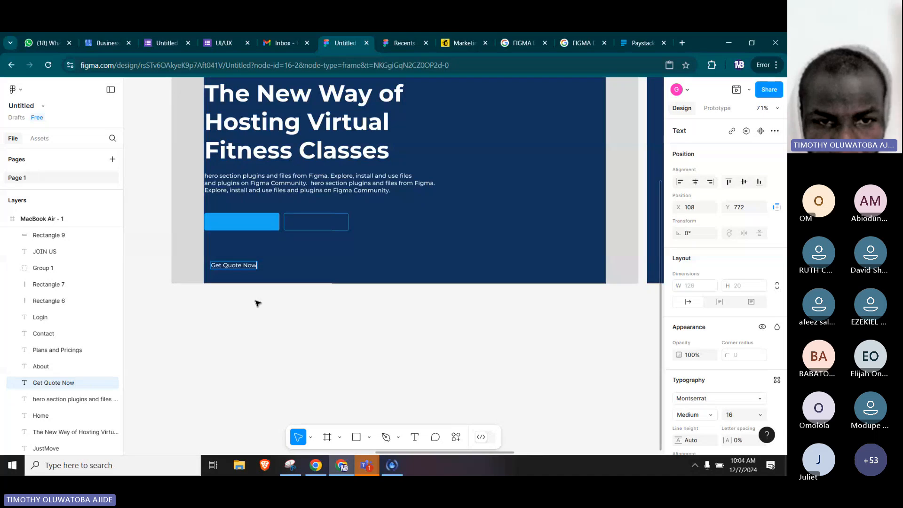
key("Escape")
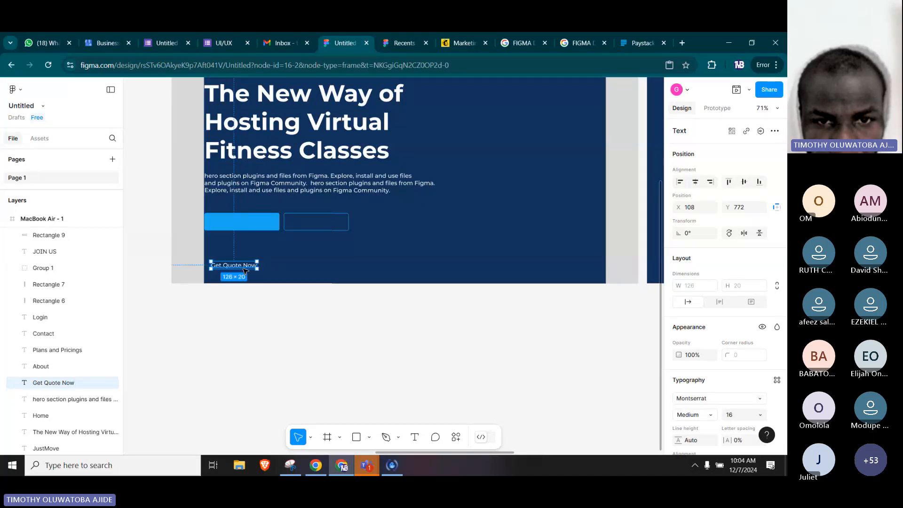
Duplicate the "Get Quote Now" label to about X 360, Y 726 and replace the copy's text with "Learn More".
left_click_drag(244, 271, 335, 254, "alt")
key("Return")
type("L")
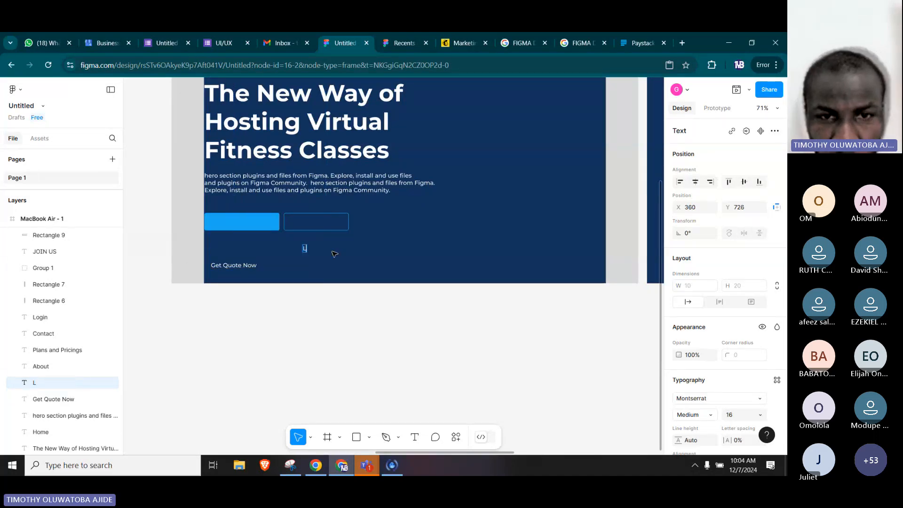
type("ea")
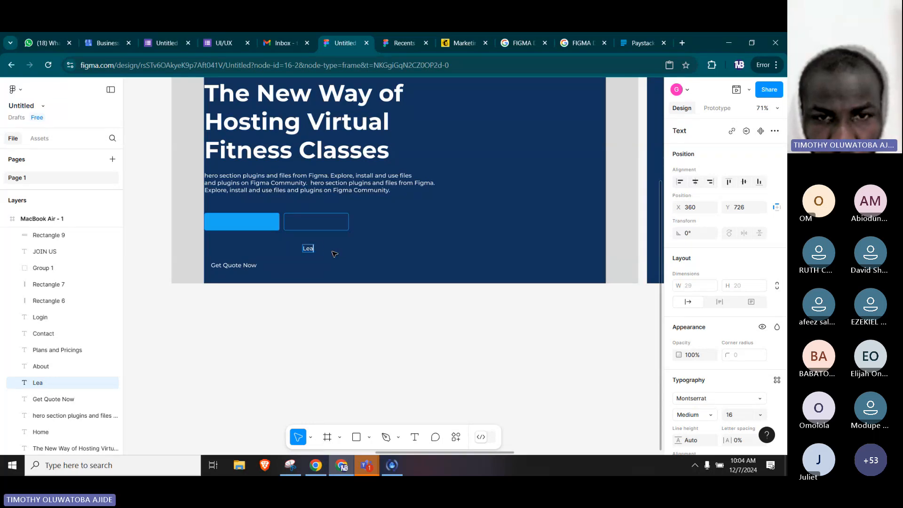
type("rn More")
key("Escape")
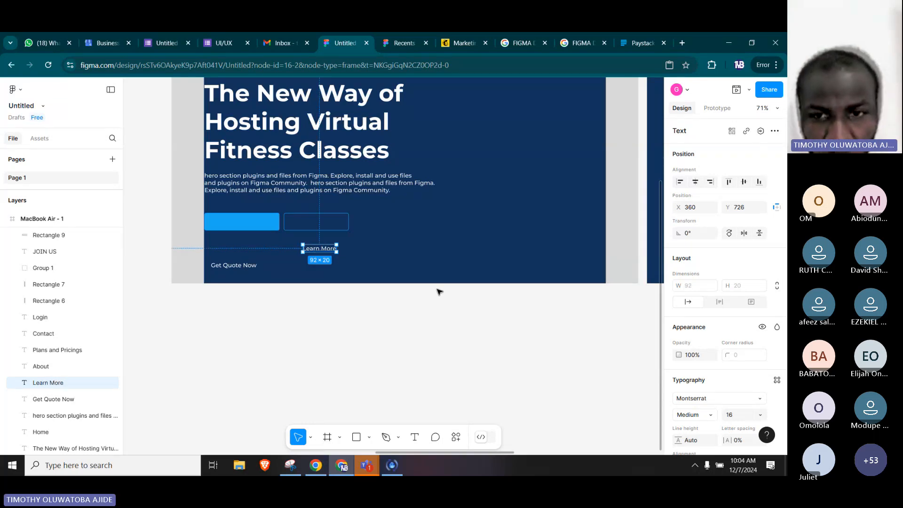
Centre the "Get Quote Now" label on the solid blue button and bring it to the front.
left_click_drag(639, 294, 372, 292)
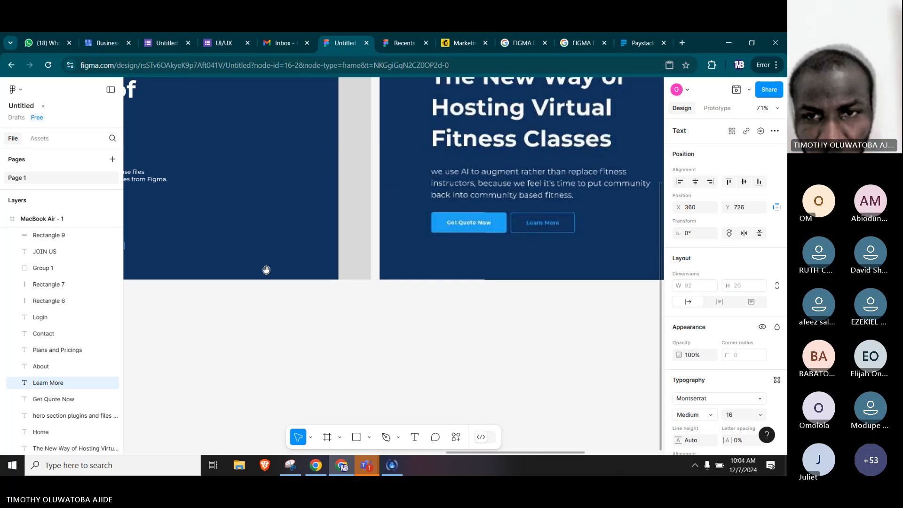
left_click_drag(238, 262, 530, 275)
left_click_drag(390, 274, 478, 274)
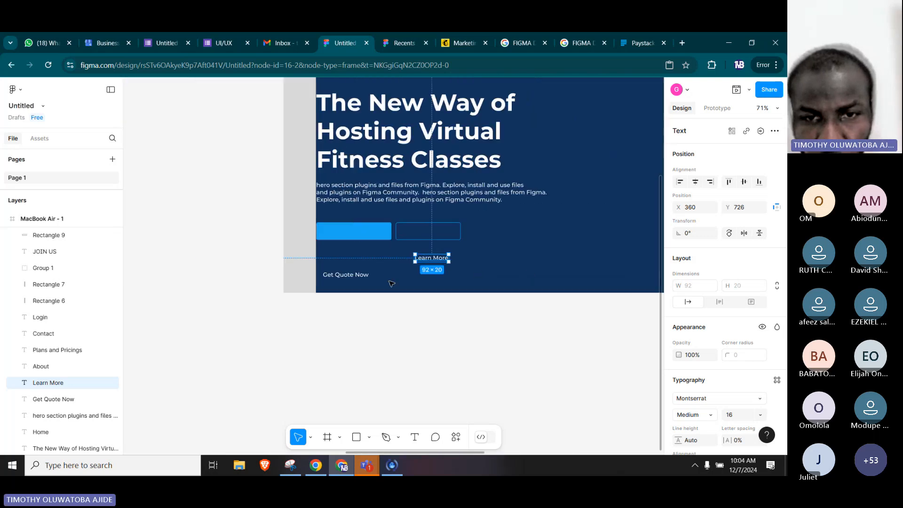
scroll(344, 275, "up", 5)
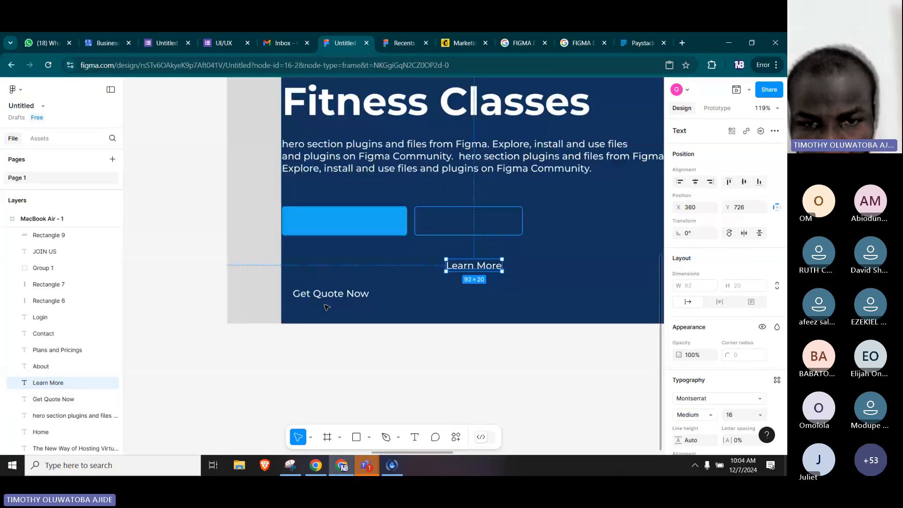
left_click(329, 291)
left_click_drag(329, 291, 354, 229)
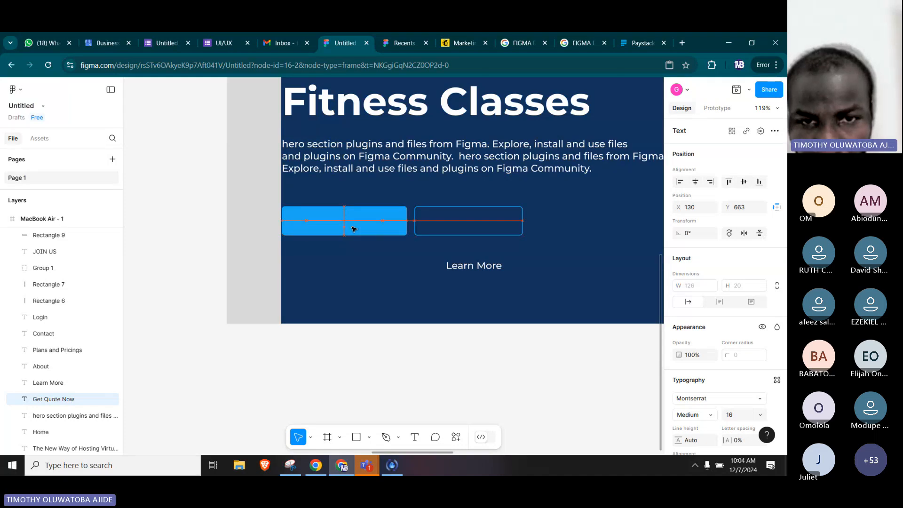
left_click_drag(354, 229, 356, 222)
key("bracketright")
Centre the "Learn More" label in the outlined button at X 351, Y 653 and recolour its text with the page's blue.
left_click(499, 264)
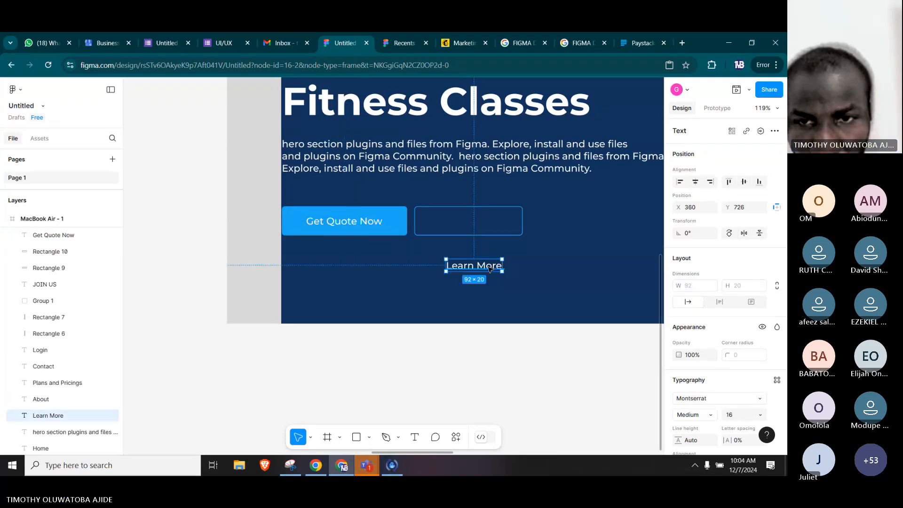
left_click_drag(483, 269, 473, 225)
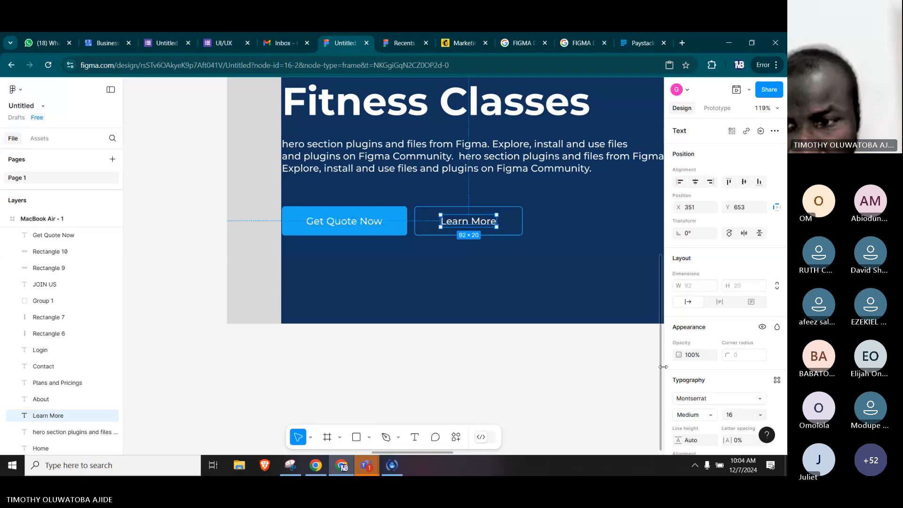
scroll(693, 365, "down", 3)
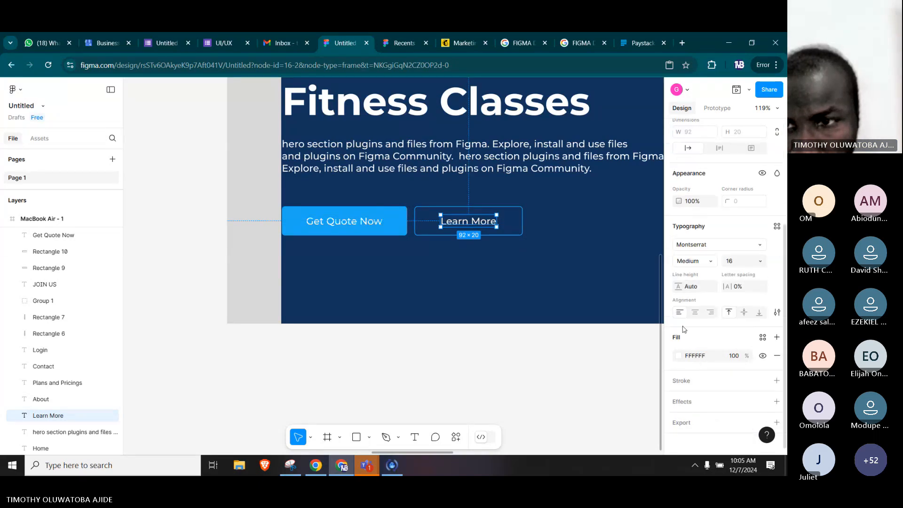
scroll(684, 329, "up", 3)
scroll(685, 343, "down", 3)
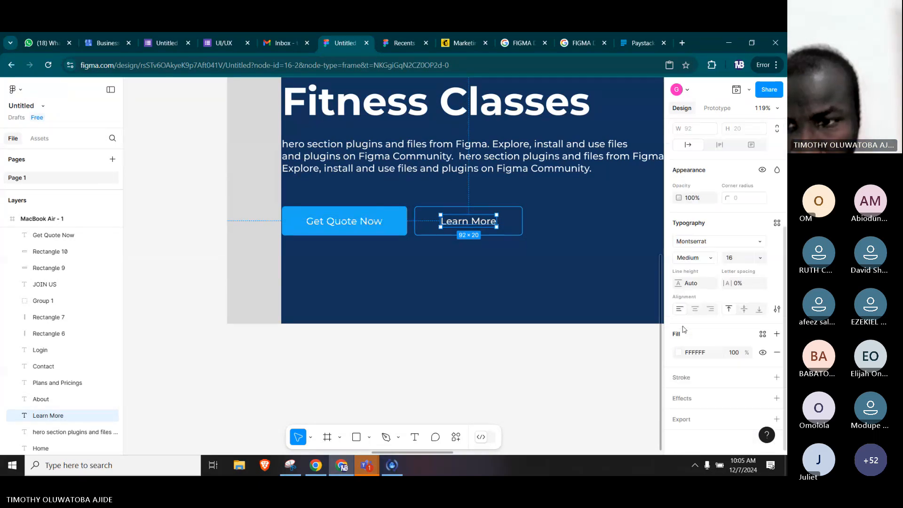
left_click(679, 353)
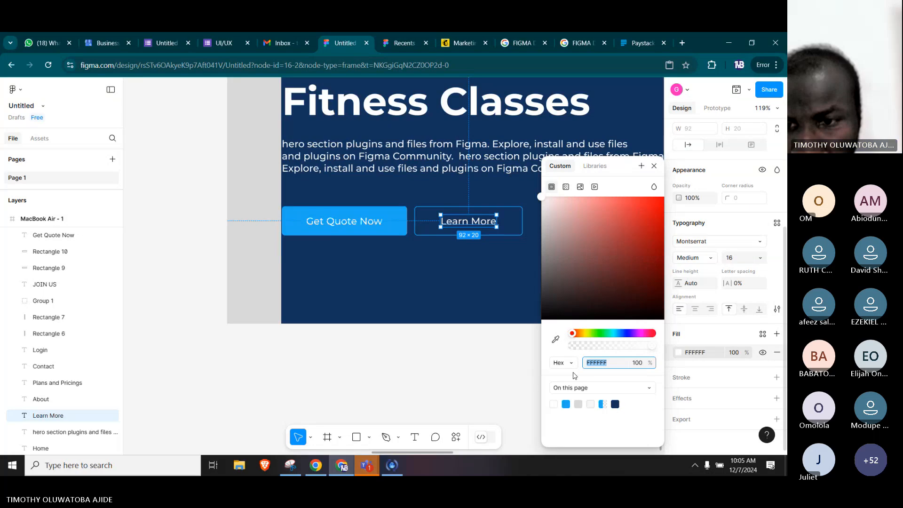
left_click(566, 404)
left_click(497, 375)
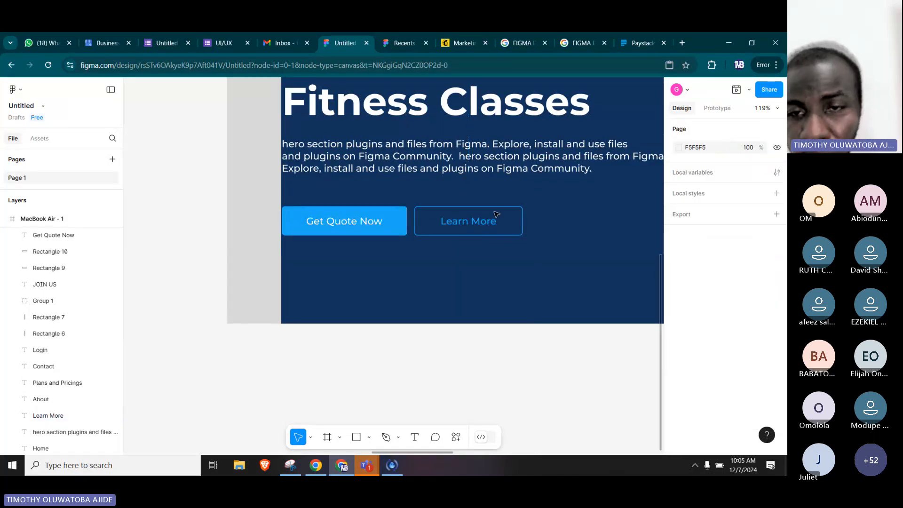
Stretch the paragraph's text box downward to a height of 87, keeping its width at 637.
left_click(519, 170)
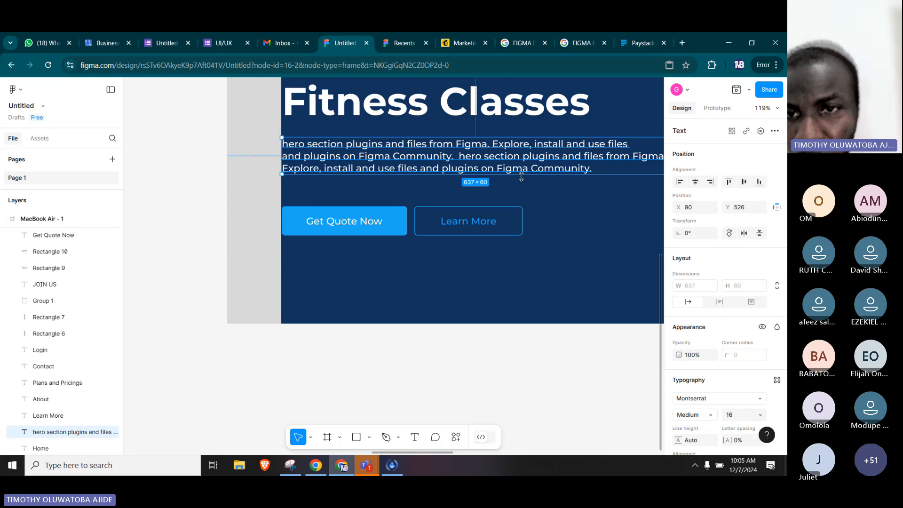
left_click_drag(521, 174, 521, 190)
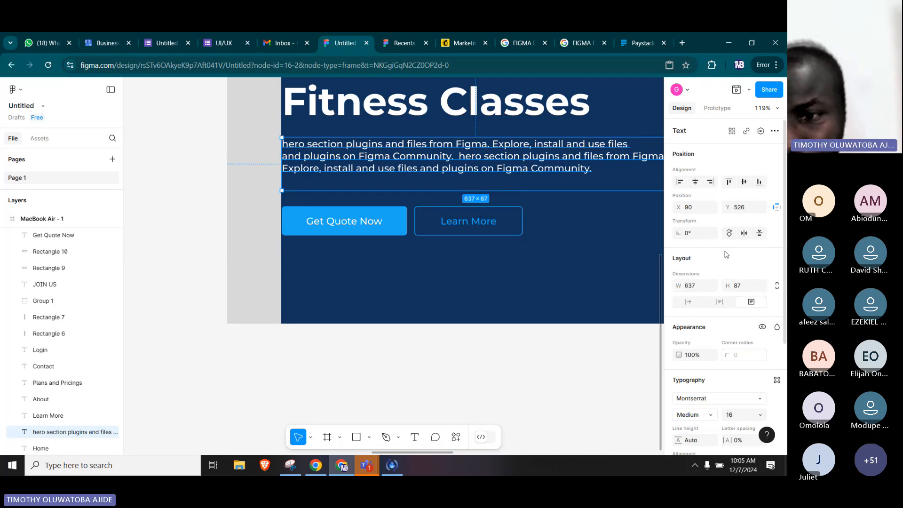
Adjust the paragraph's line height, trying 2 and 10 before settling on 28.
scroll(726, 256, "down", 3)
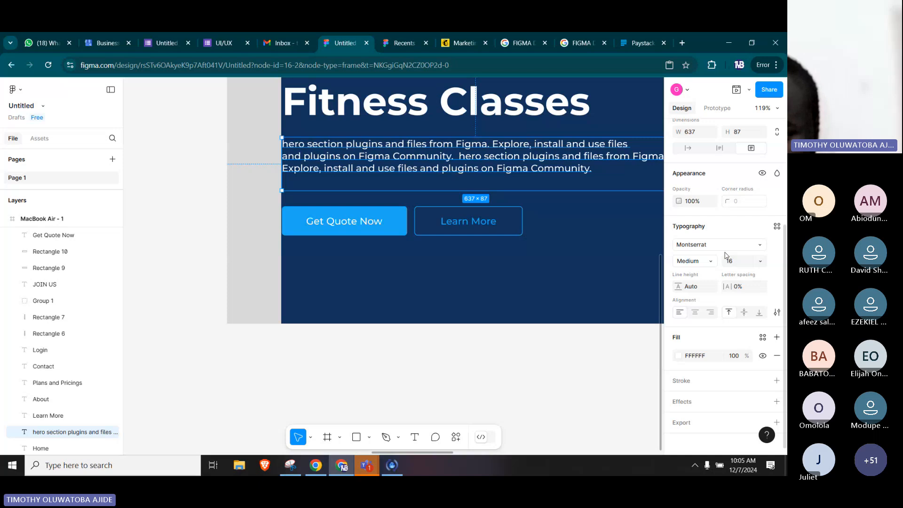
scroll(725, 282, "up", 3)
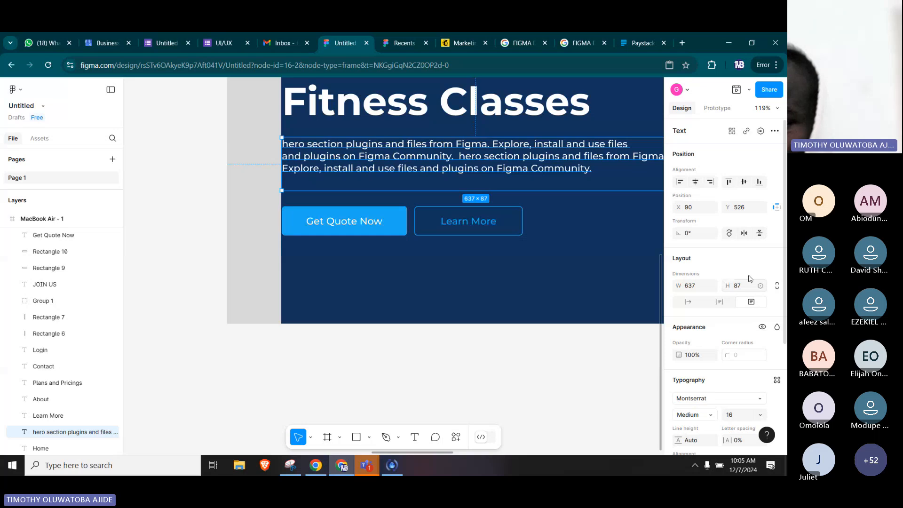
scroll(740, 265, "down", 3)
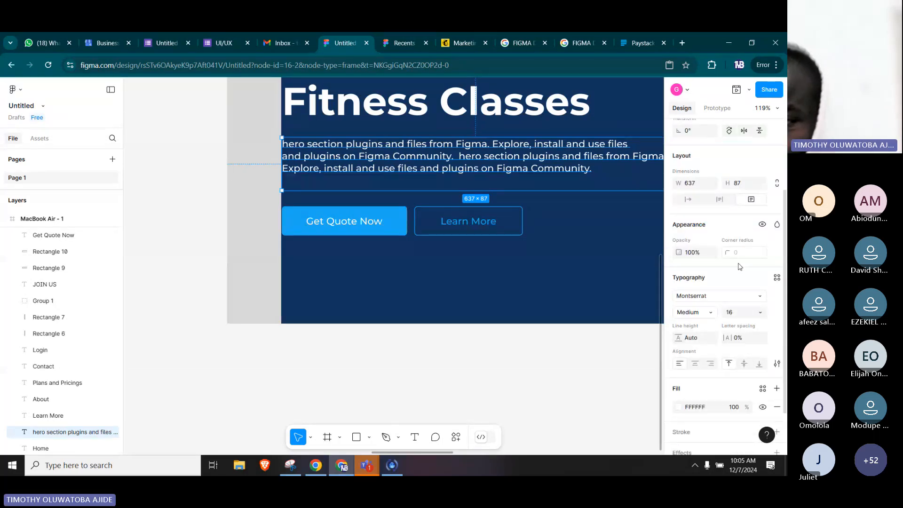
scroll(741, 266, "down", 1)
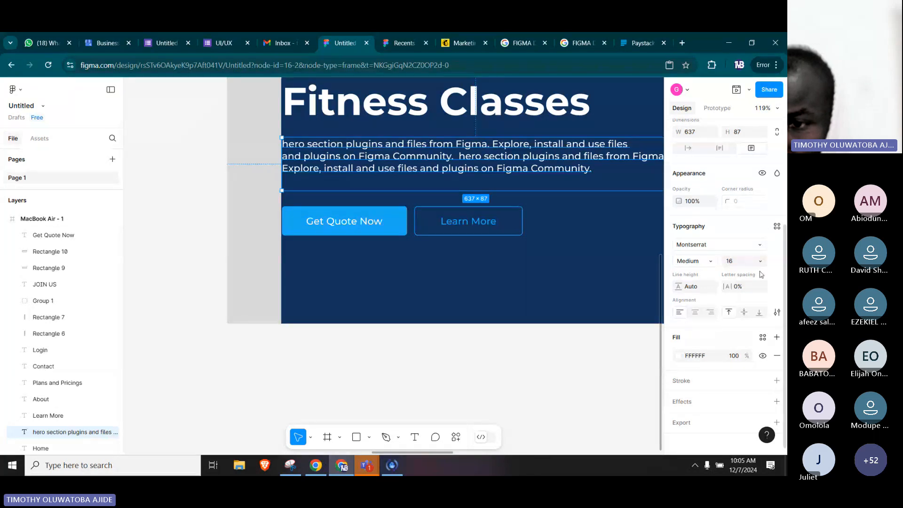
scroll(711, 234, "down", 1)
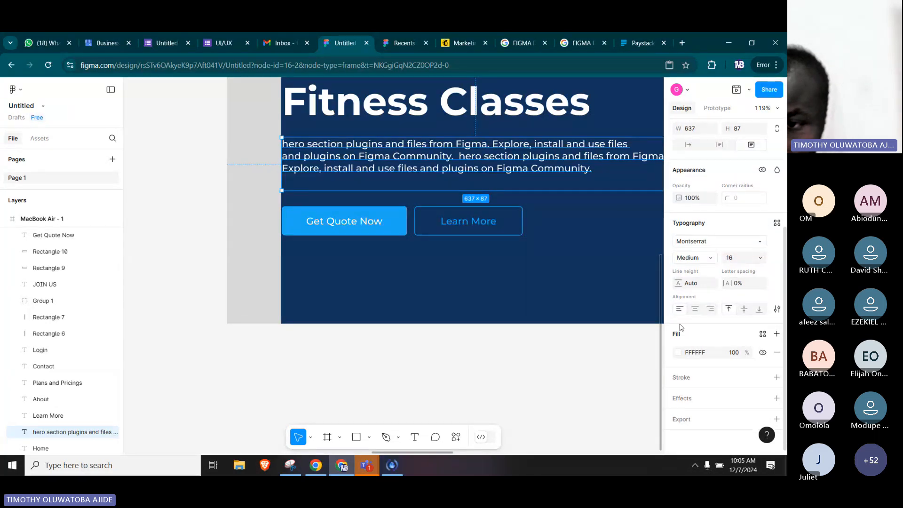
left_click(709, 284)
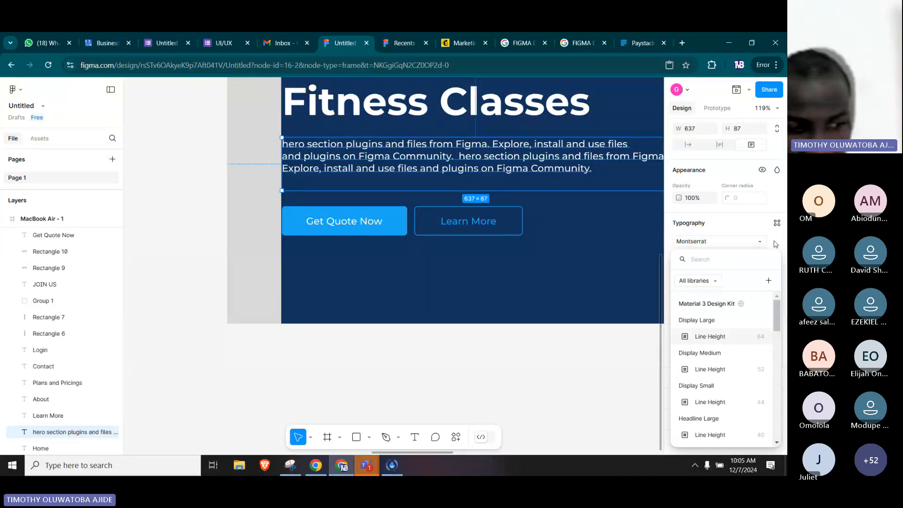
key("Escape")
left_click(691, 284)
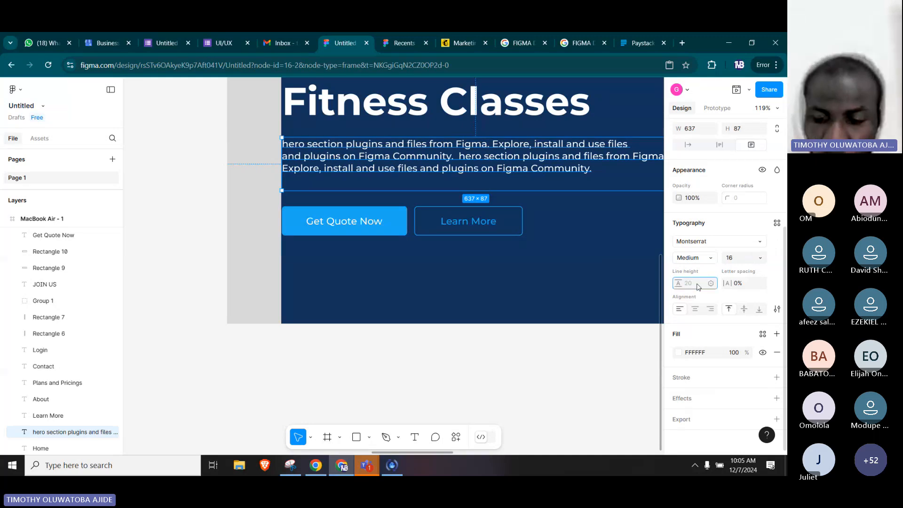
type("2")
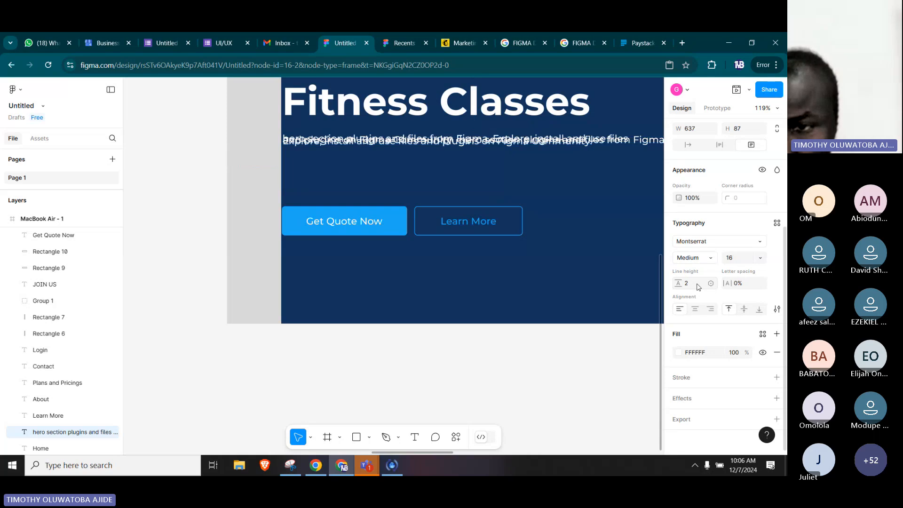
left_click(698, 286)
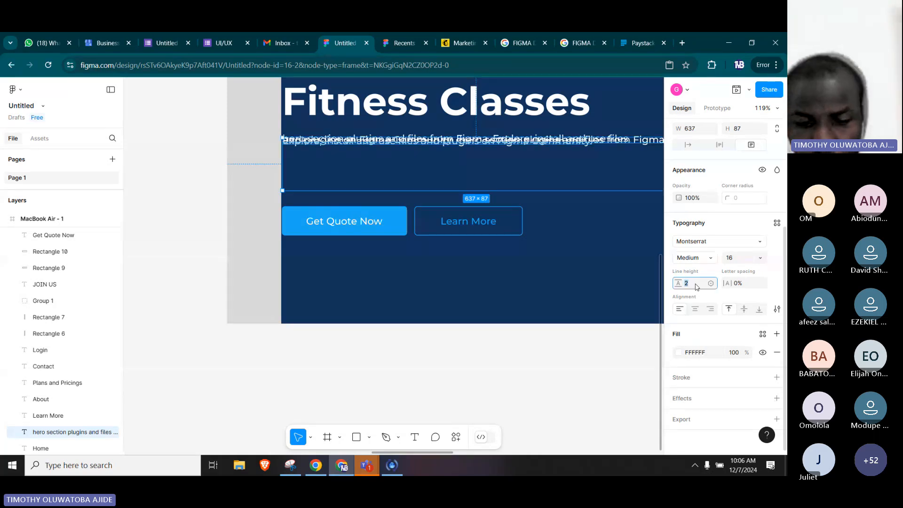
type("10")
key("Return")
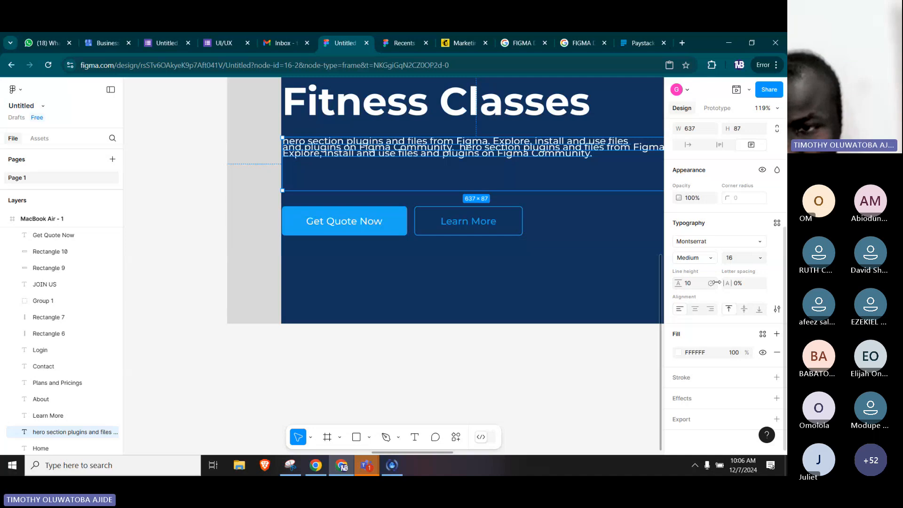
left_click_drag(715, 282, 735, 283)
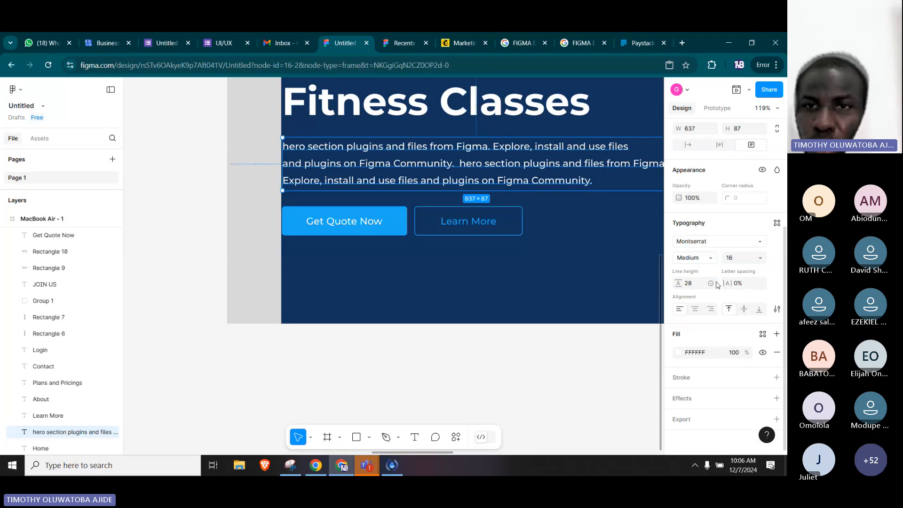
Adjust the line height of the "The New Way of Hosting Virtual Fitness Classes" heading, trying 15 before settling on 85.
scroll(555, 170, "down", 3)
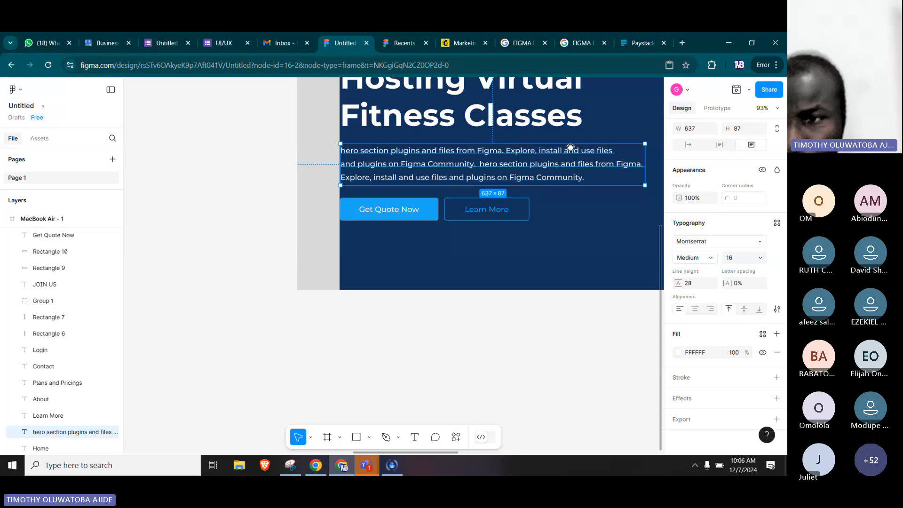
left_click_drag(570, 148, 460, 251)
left_click(442, 219)
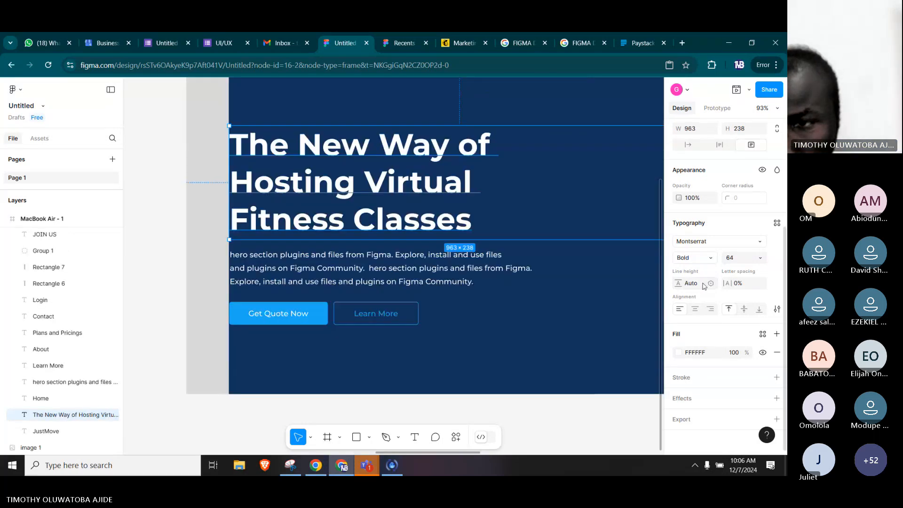
left_click(704, 284)
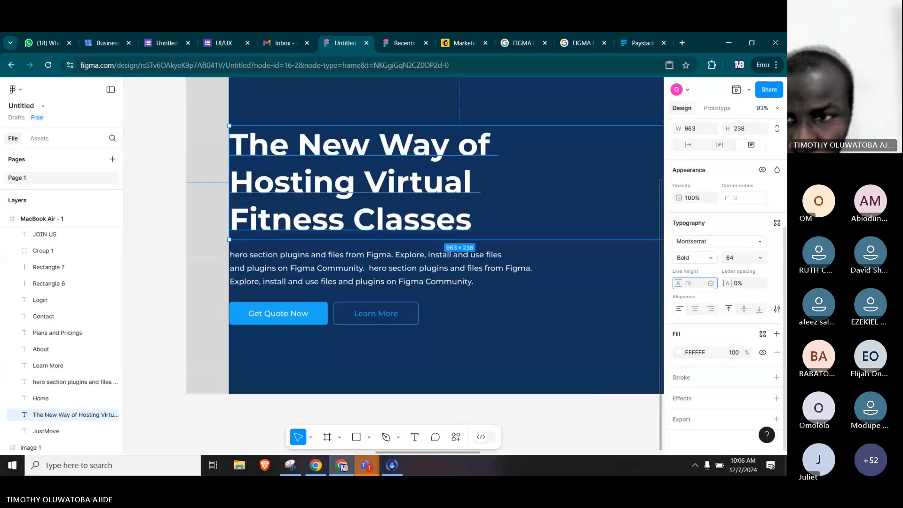
type("15")
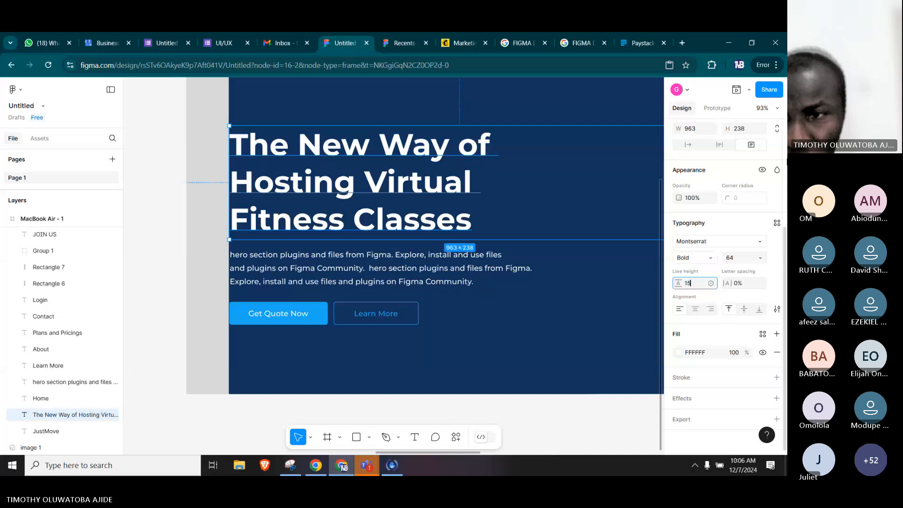
key("Return")
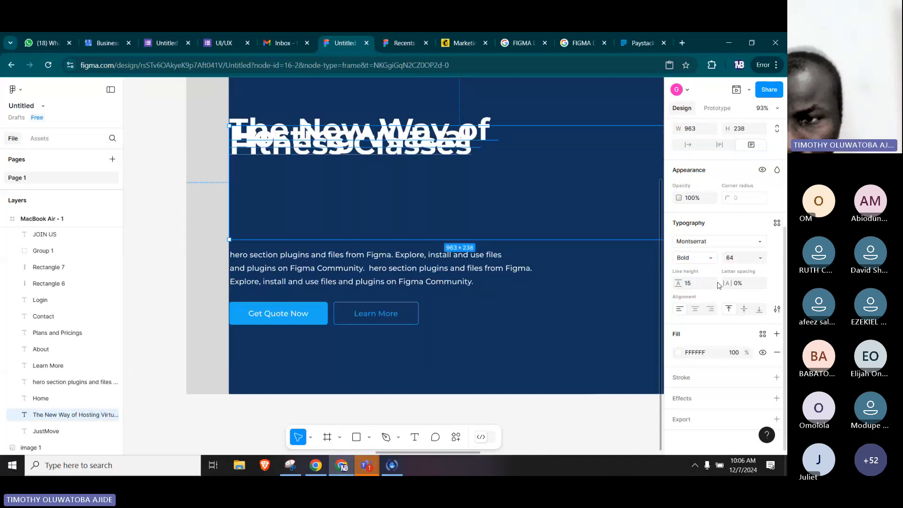
left_click_drag(715, 282, 787, 307)
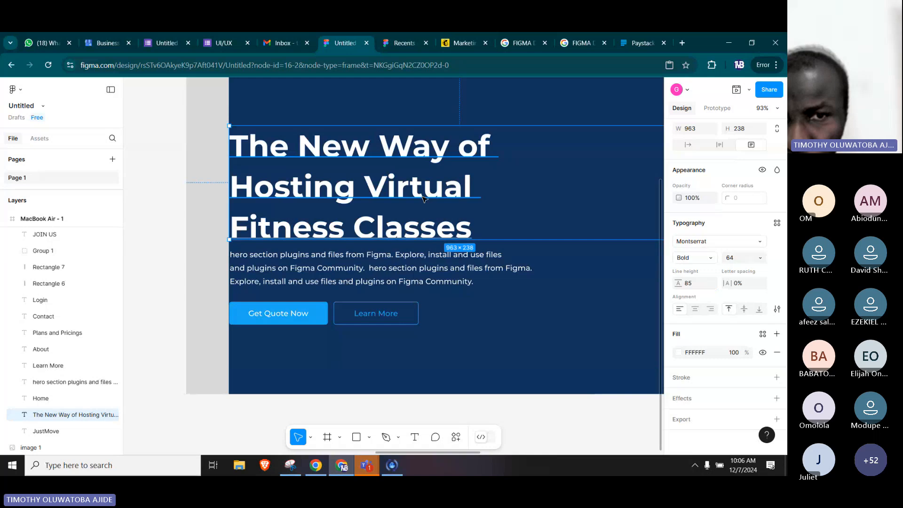
Move the heading upward to leave a gap above the paragraph, and nudge the paragraph slightly up from the buttons.
left_click_drag(422, 197, 422, 178)
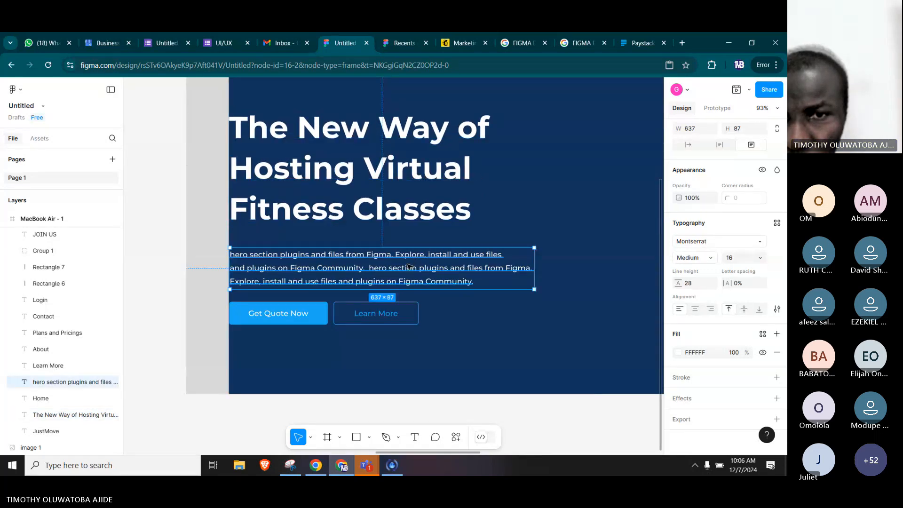
left_click_drag(412, 261, 411, 257)
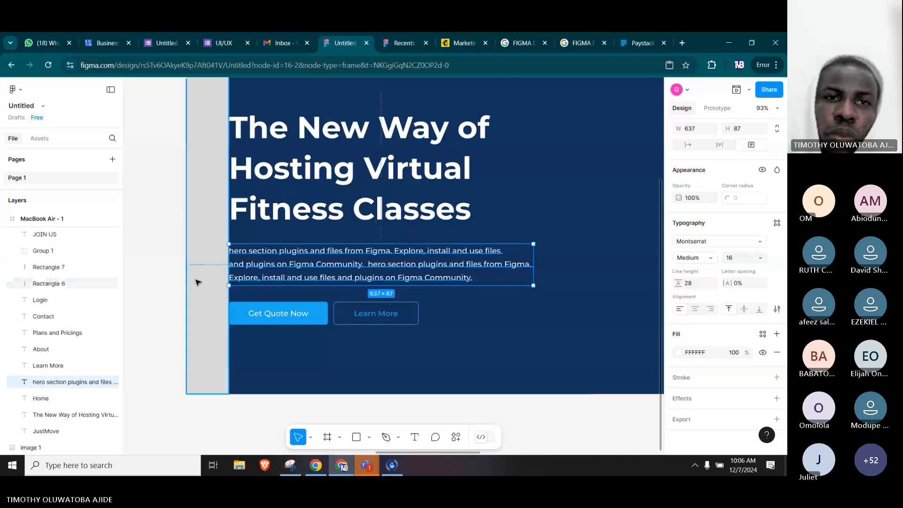
left_click(146, 262)
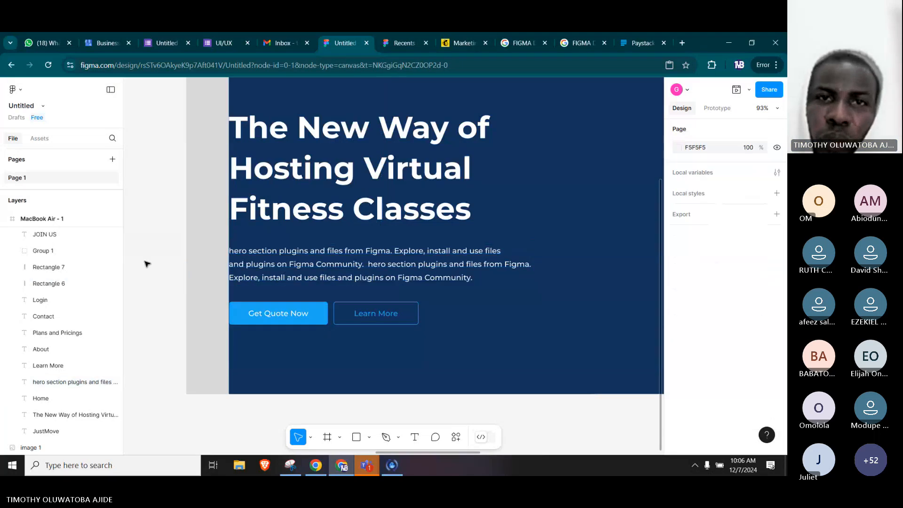
Create a new Figma design file from the recents page and add a MacBook Air frame of 1280 × 832.
left_click(408, 44)
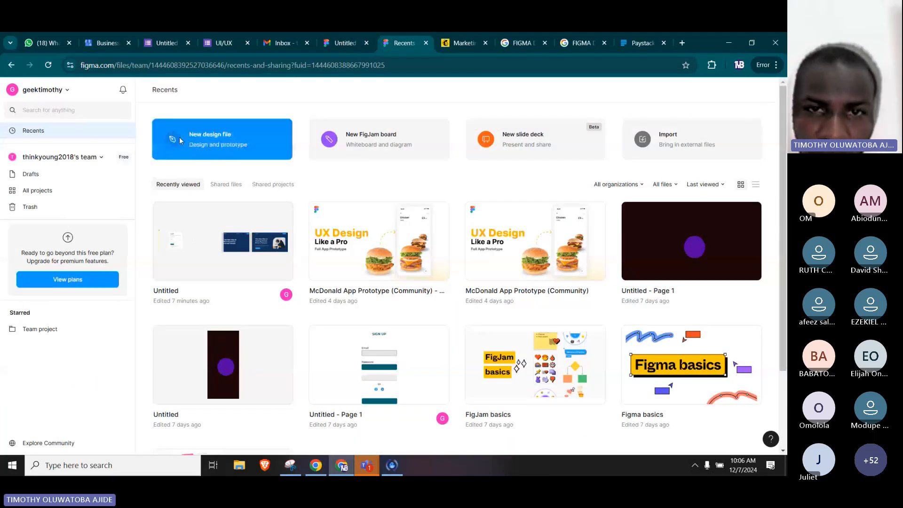
left_click(224, 135)
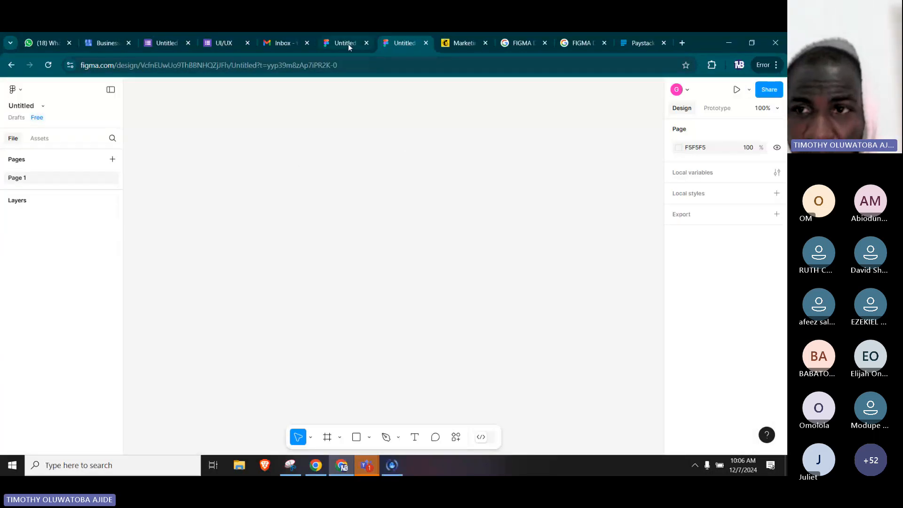
left_click(718, 109)
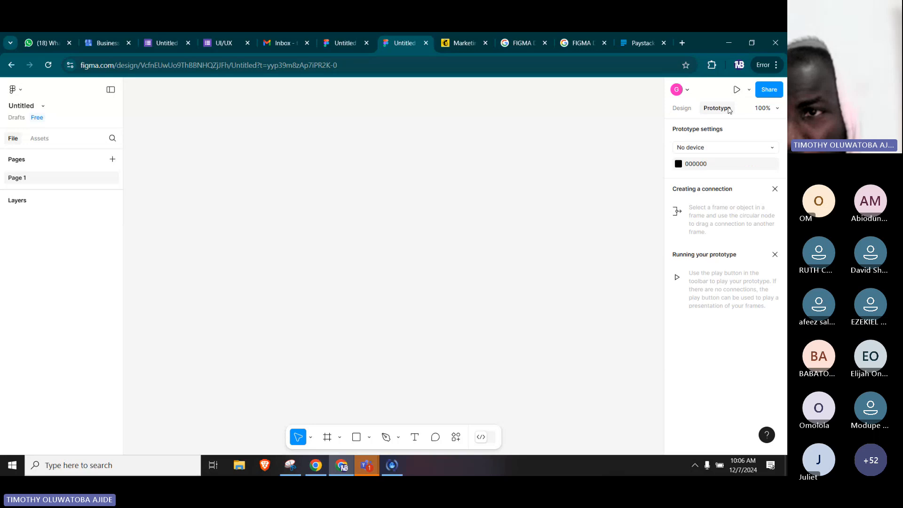
left_click(682, 108)
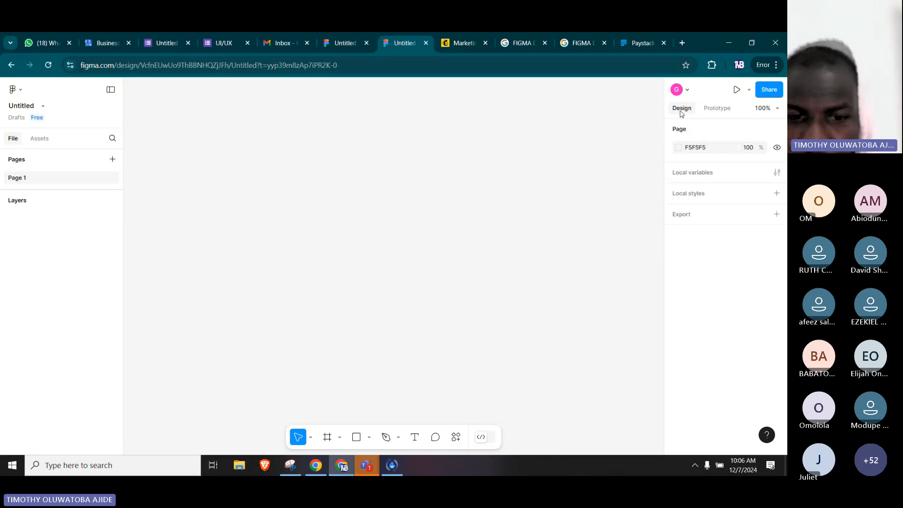
left_click(328, 441)
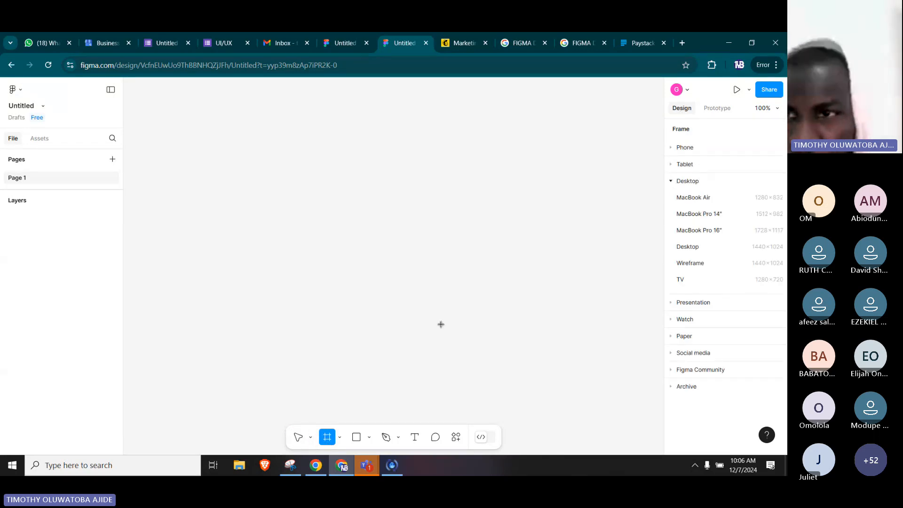
left_click(698, 199)
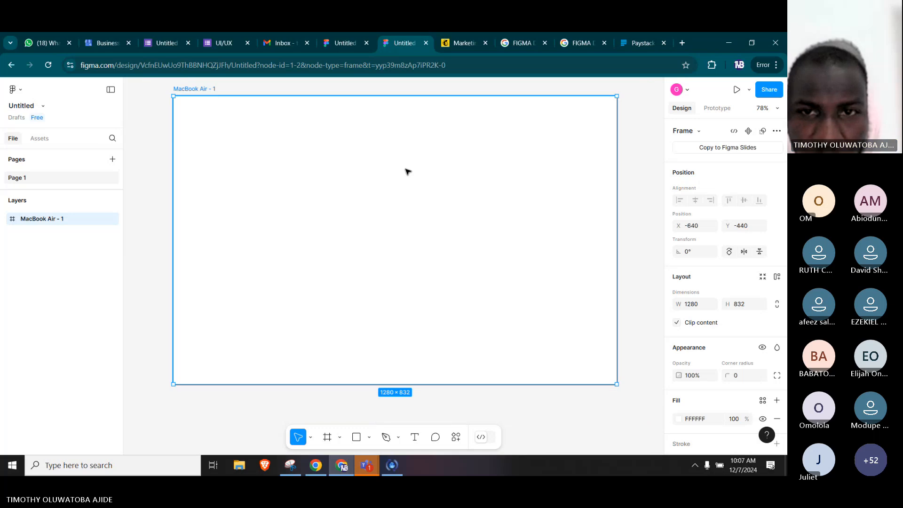
scroll(407, 171, "down", 3)
Copy the recreated hero section frame from the original file into the new file, beside the empty MacBook Air frame.
left_click(338, 45)
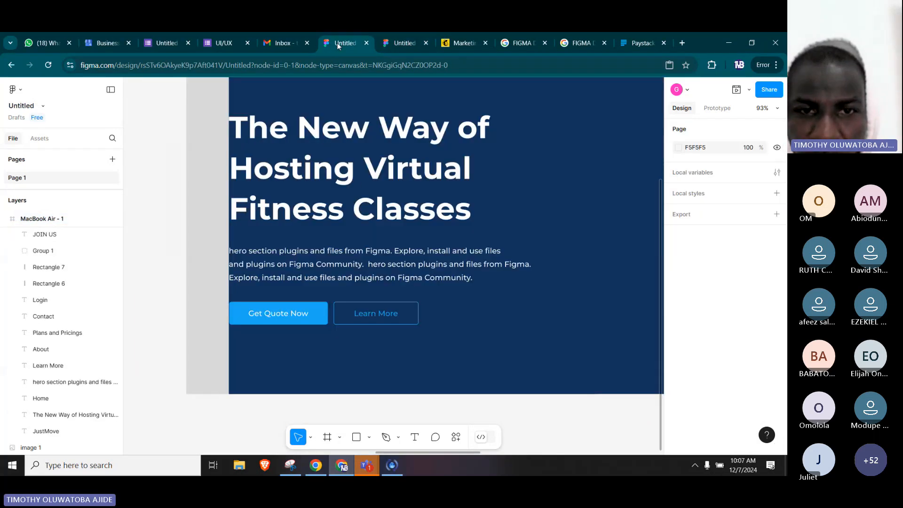
scroll(364, 188, "down", 2)
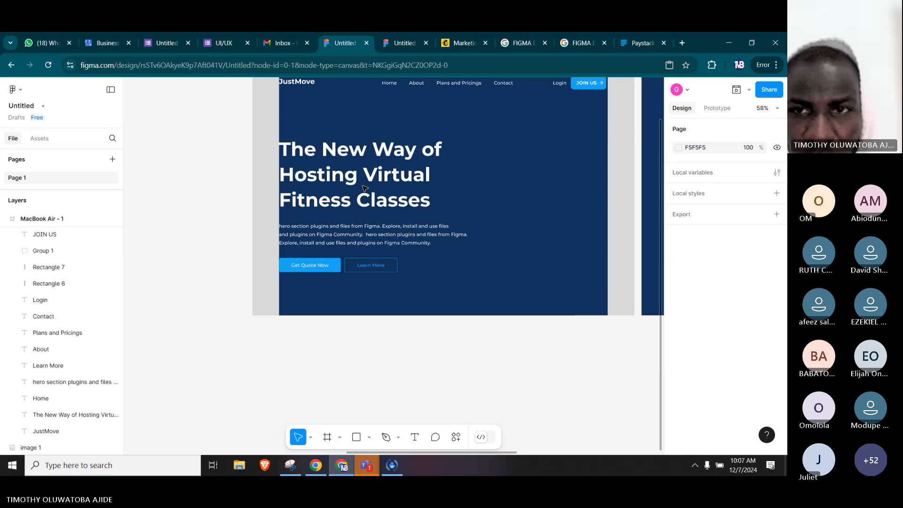
scroll(364, 188, "down", 2)
left_click_drag(259, 97, 564, 301)
key("ctrl+c")
left_click(405, 43)
key("ctrl+v")
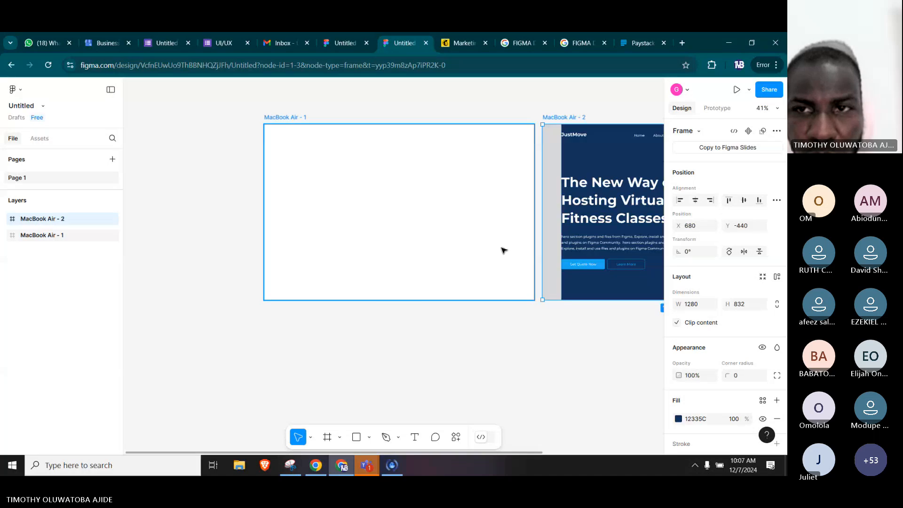
left_click(574, 348)
left_click_drag(593, 333, 296, 329)
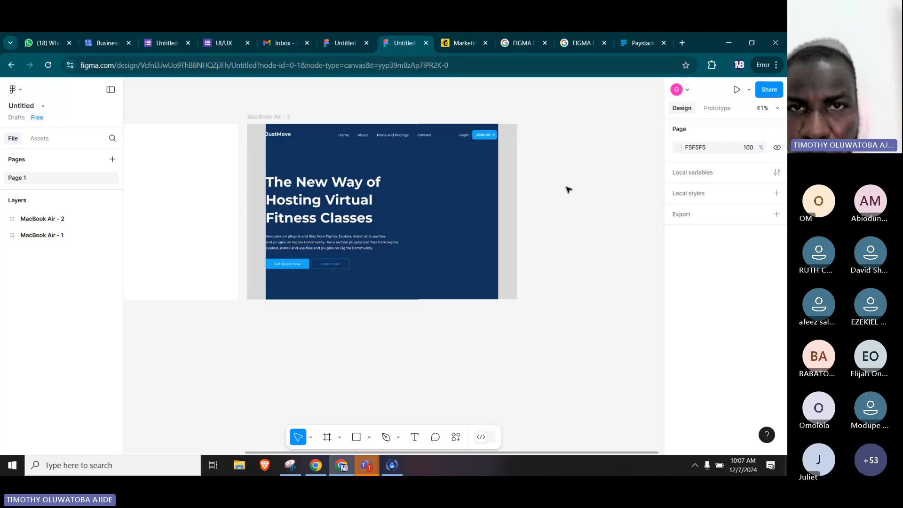
Copy the reference hero image from the original file into the new one and place it beside the hero frame at X 2000, Y -440.
left_click(377, 34)
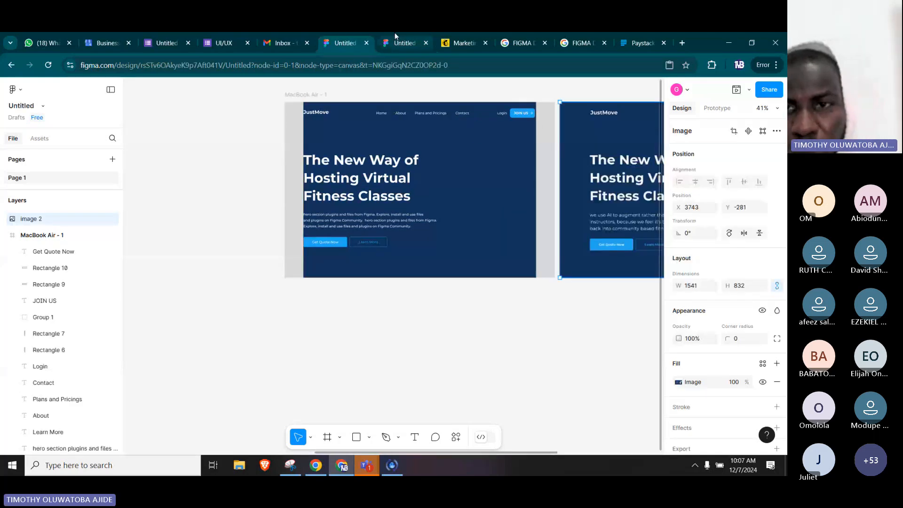
left_click(394, 35)
key("ctrl+v")
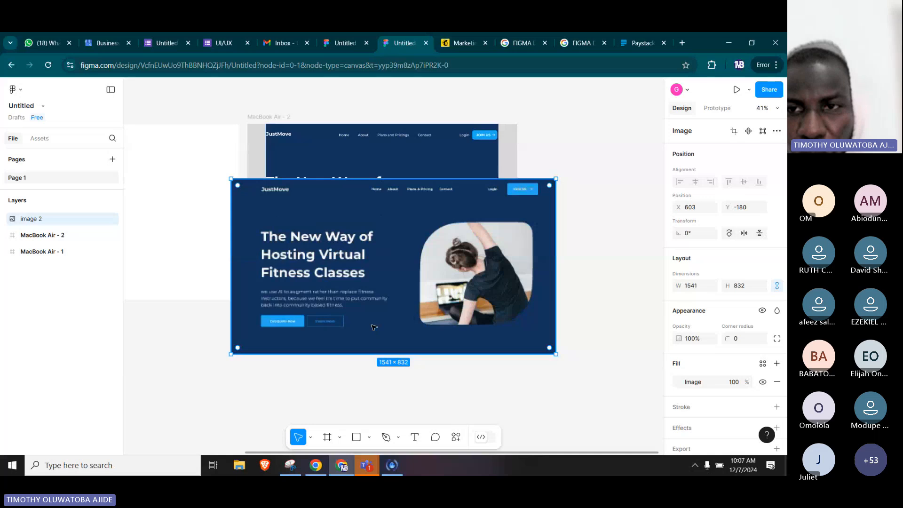
left_click_drag(374, 327, 627, 278)
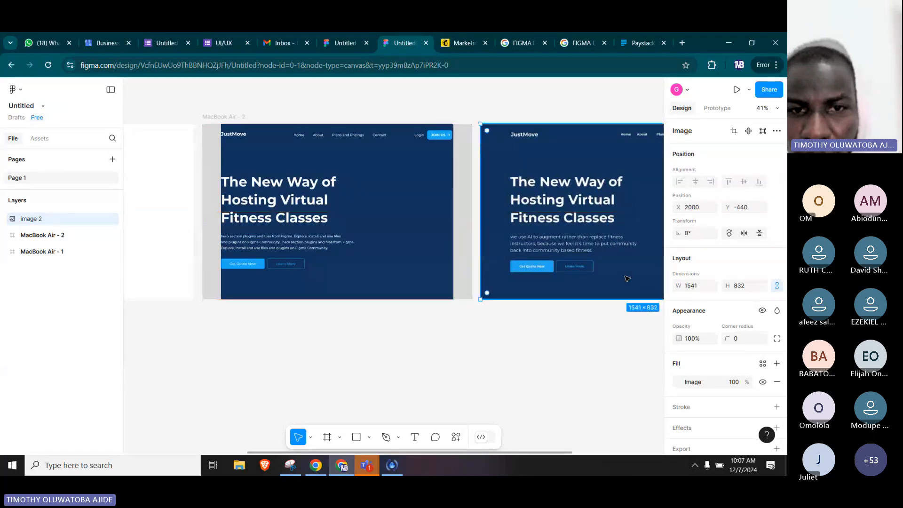
key("Escape")
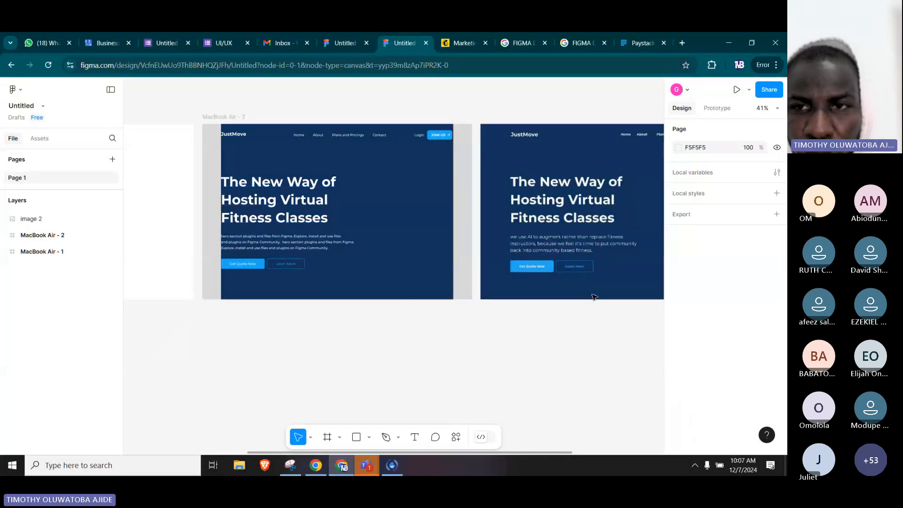
View the reference image's photo beside the recreated hero frame, and open pexels.com in a new browser tab.
left_click_drag(656, 266, 511, 259)
left_click(511, 261)
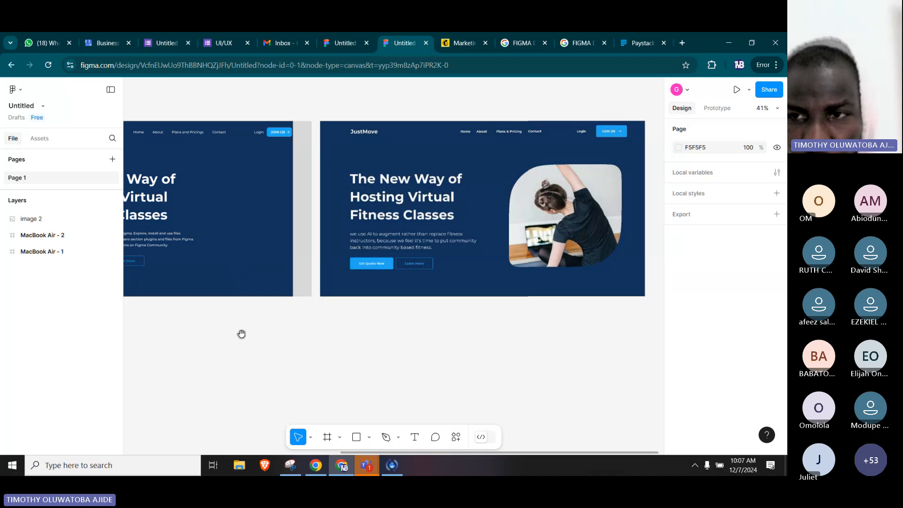
left_click_drag(242, 335, 412, 325)
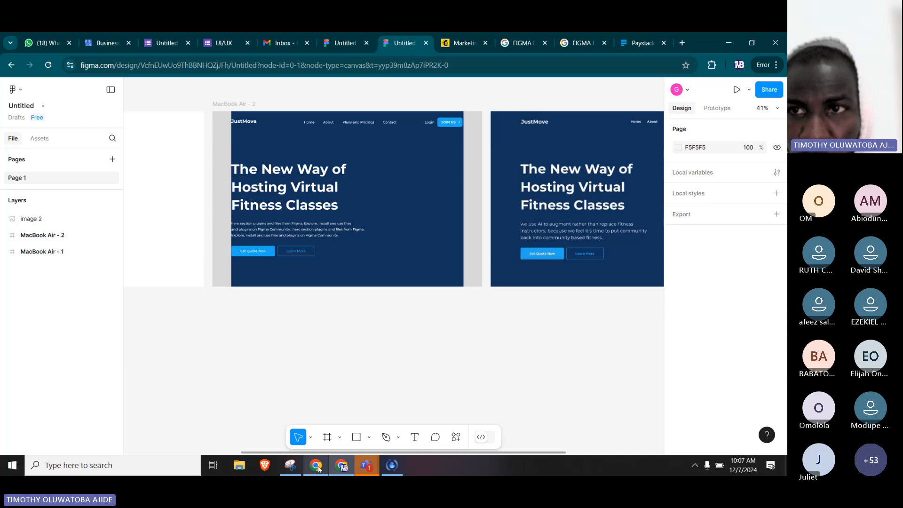
left_click(681, 42)
type("PE")
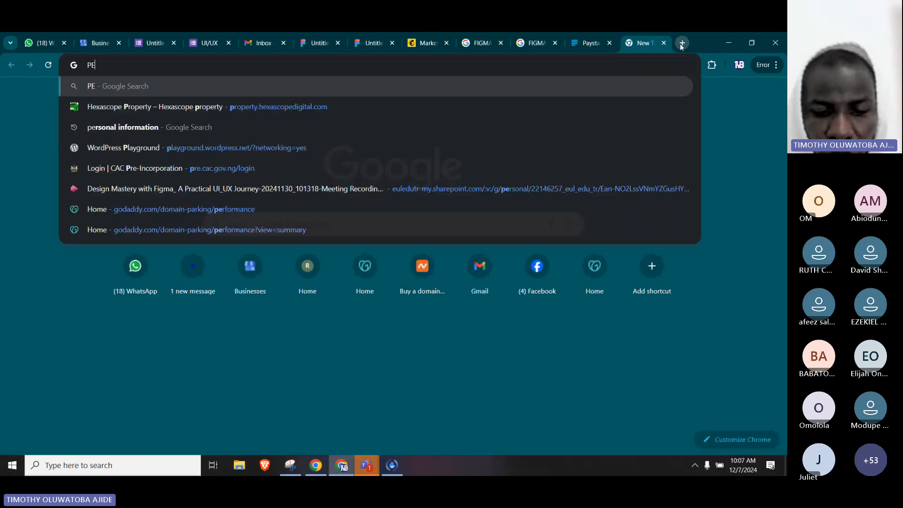
type("XELS")
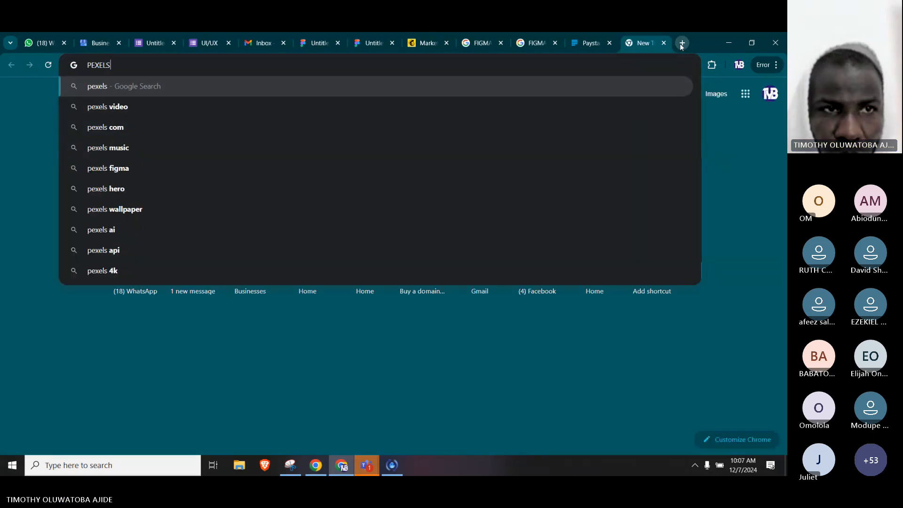
type(".com")
key("Return")
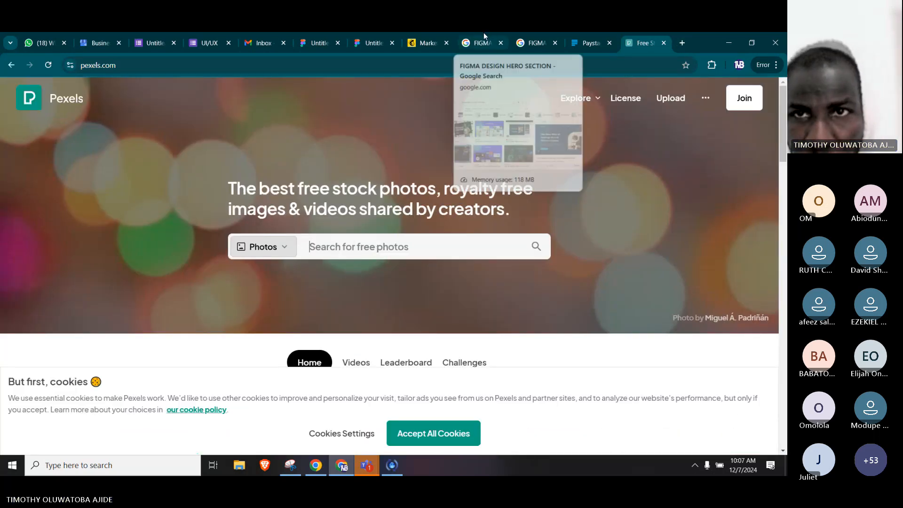
Recheck the reference design in Figma, search Pexels photos for "virtual presenter" and browse the results.
left_click(353, 43)
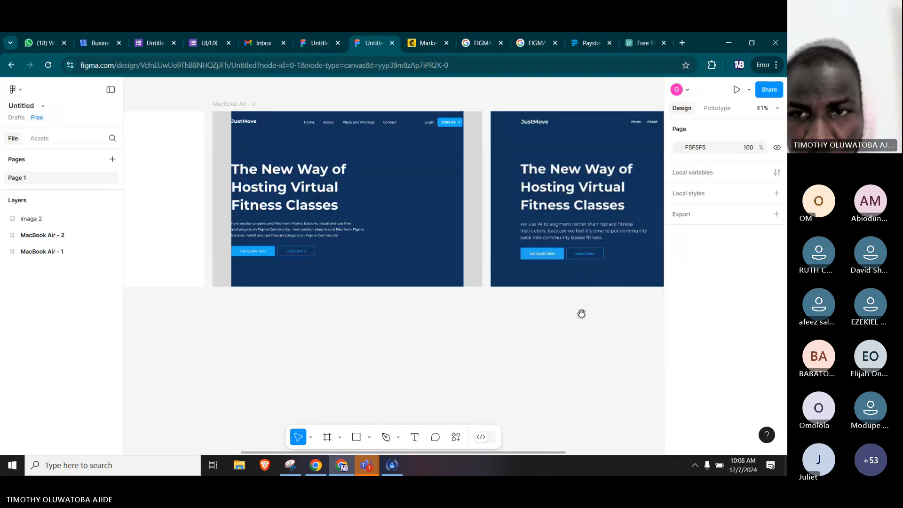
left_click_drag(581, 313, 510, 304)
left_click(632, 40)
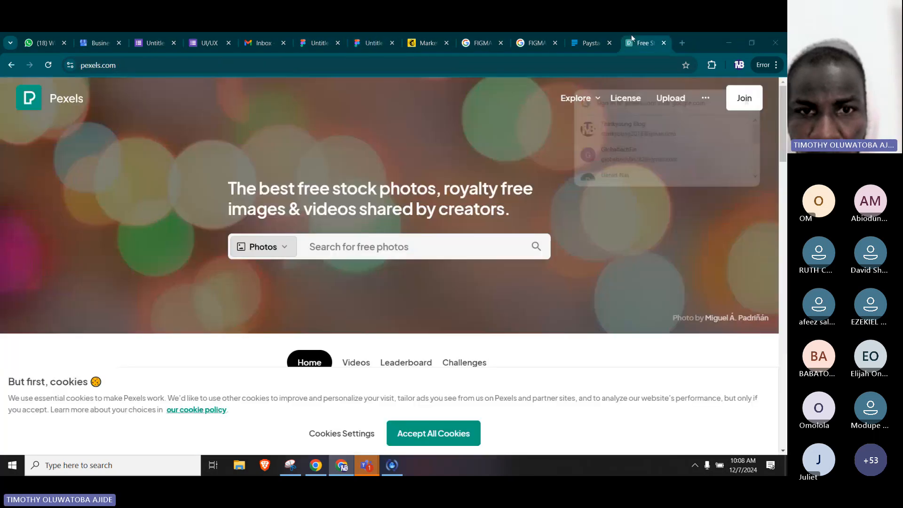
left_click(339, 251)
type("v")
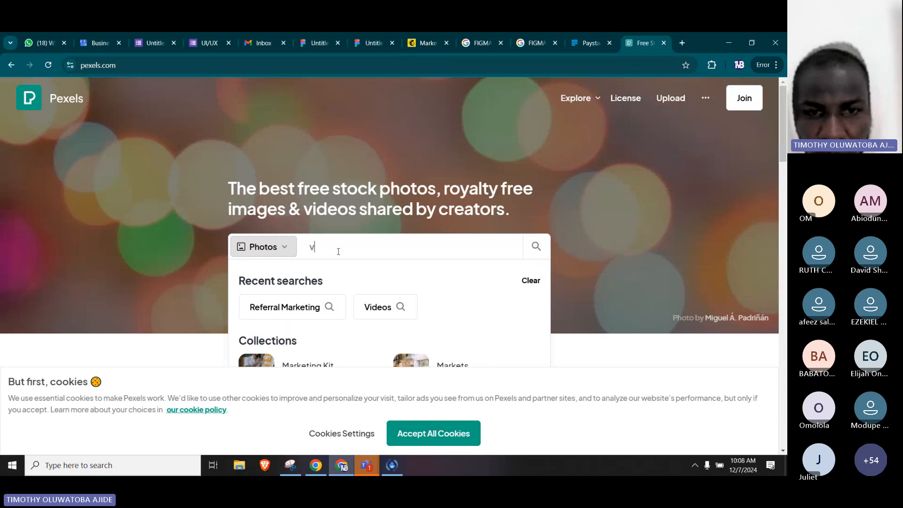
type("irtual p")
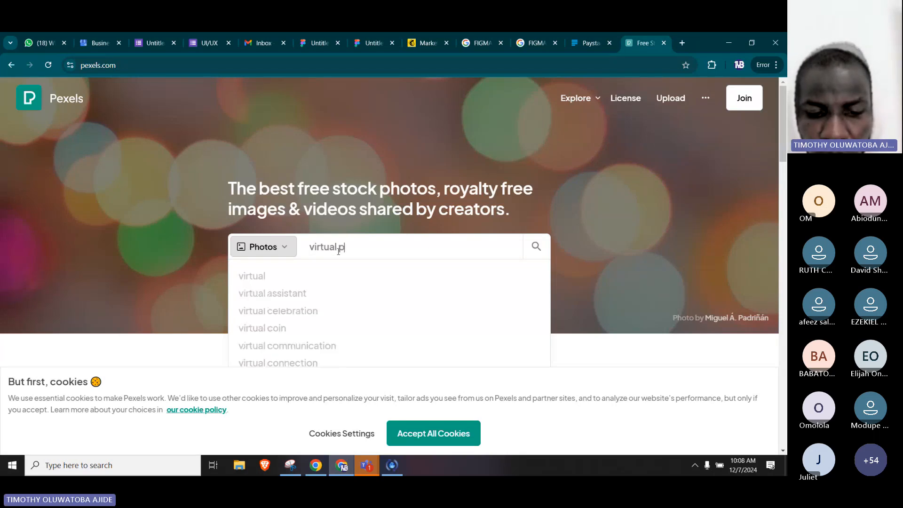
type("resenter")
key("Return")
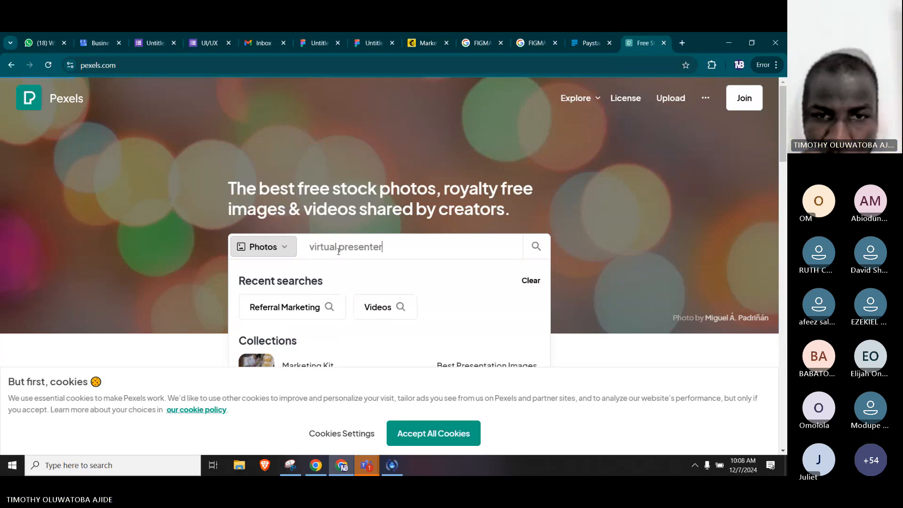
scroll(433, 177, "down", 1)
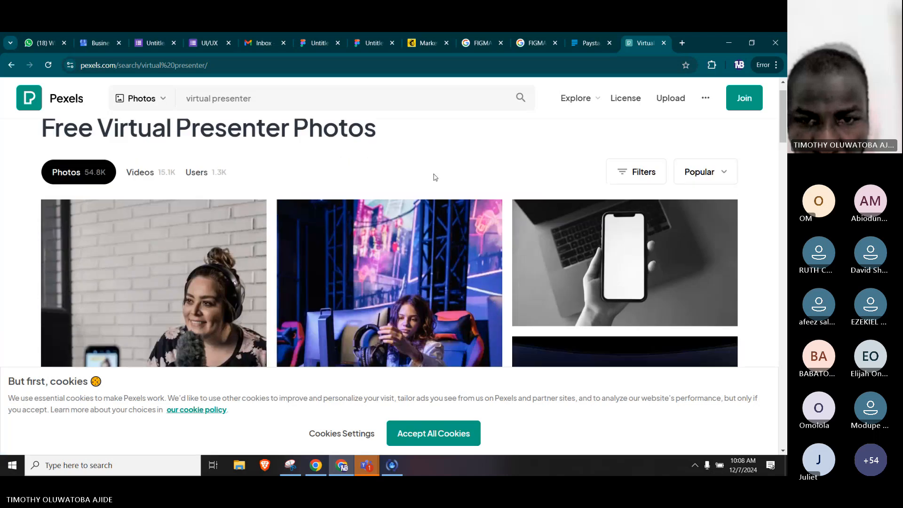
scroll(435, 178, "down", 10)
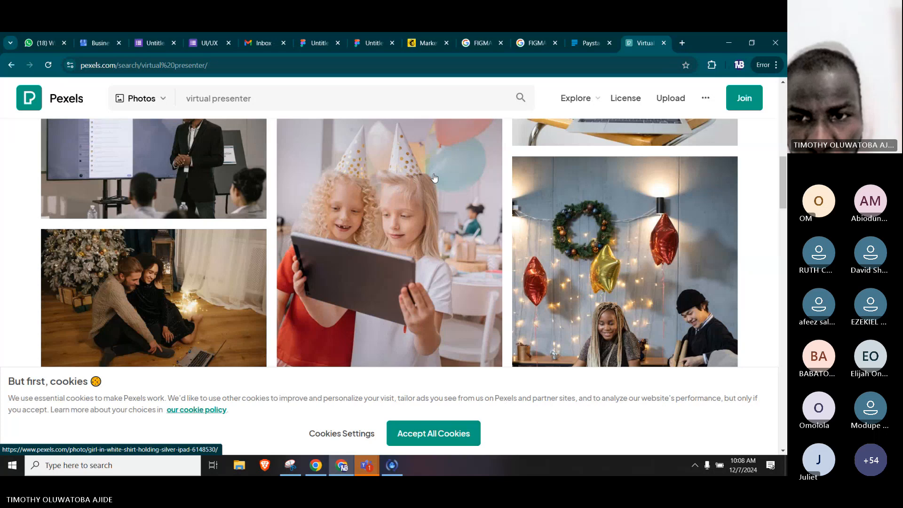
Browse the Pexels results for the photo "A Woman in Black Long Sleeve Shirt", open it and copy the image.
scroll(434, 178, "down", 8)
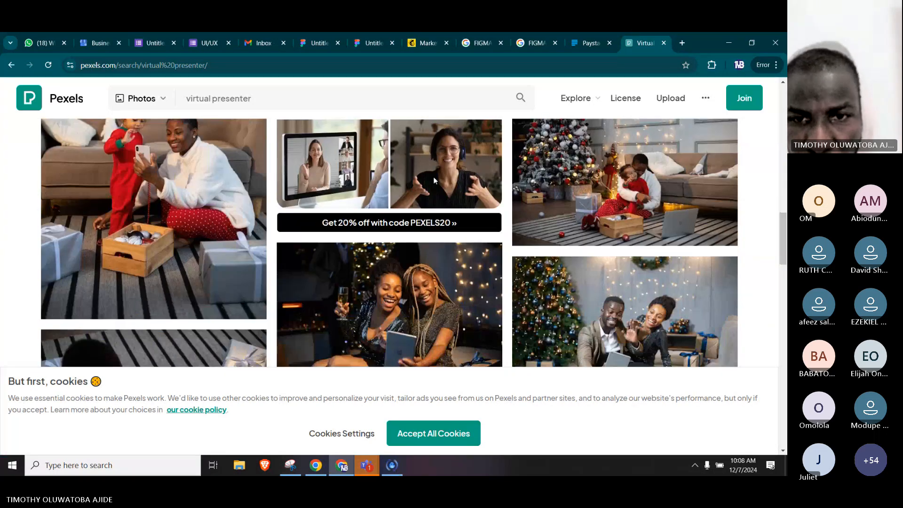
scroll(434, 180, "down", 5)
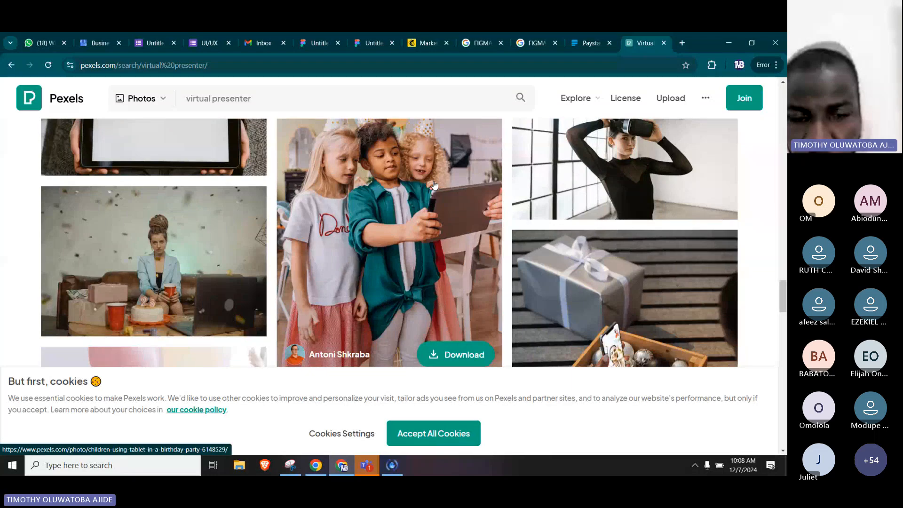
scroll(434, 185, "down", 4)
scroll(434, 185, "up", 1)
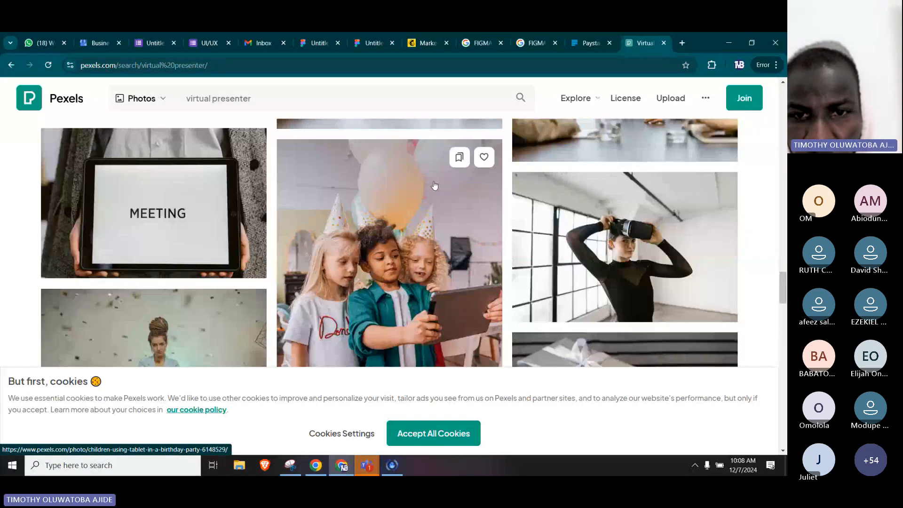
left_click(434, 185)
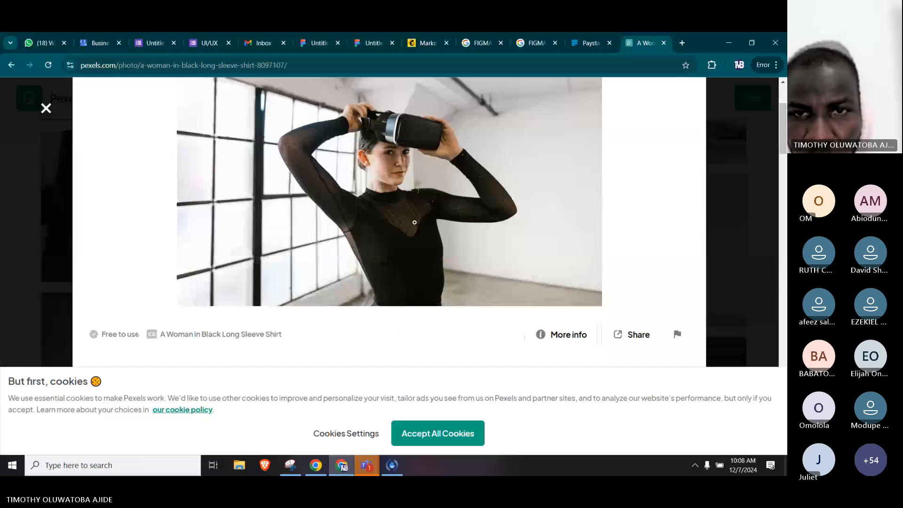
right_click(416, 216)
left_click(439, 316)
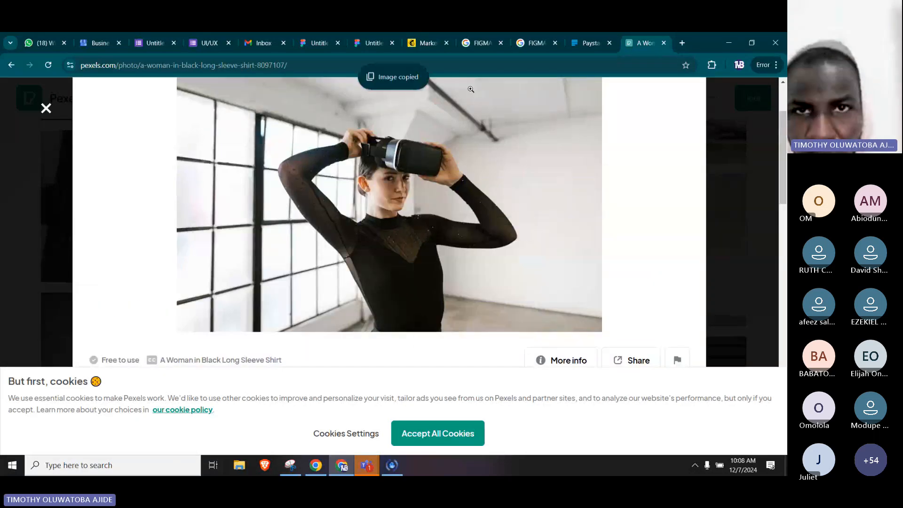
Switch to the new Figma file, paste the copied photo onto the canvas and resize it to about 446 × 626.
left_click(363, 46)
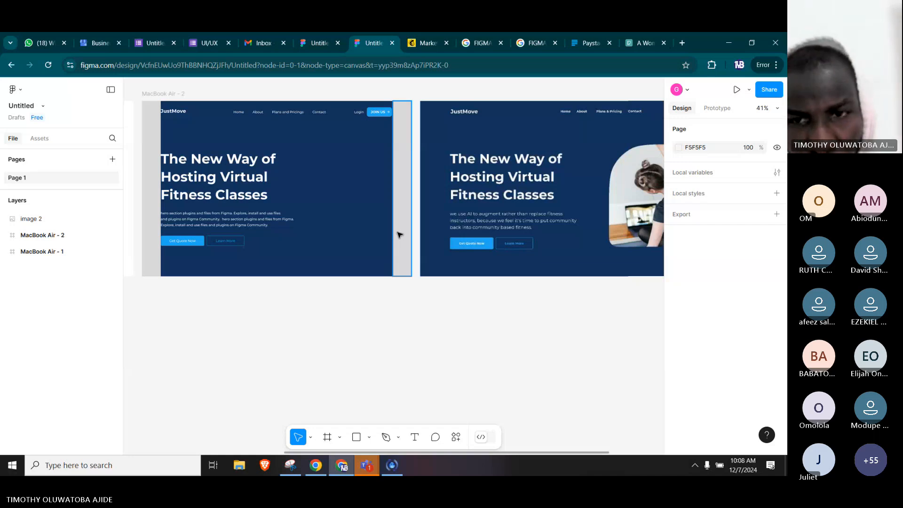
key("ctrl+v")
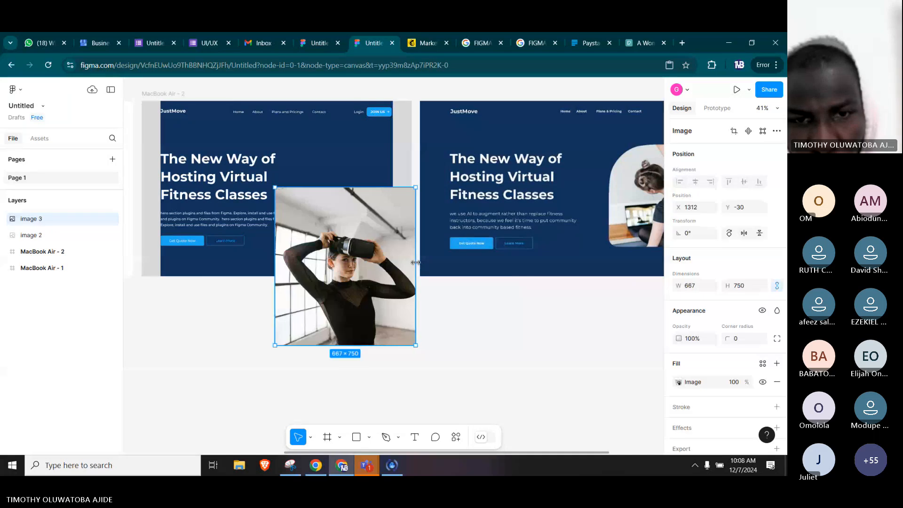
mouse_move(417, 262)
left_mouse_down()
mouse_move(393, 261)
mouse_move(402, 262)
left_mouse_up()
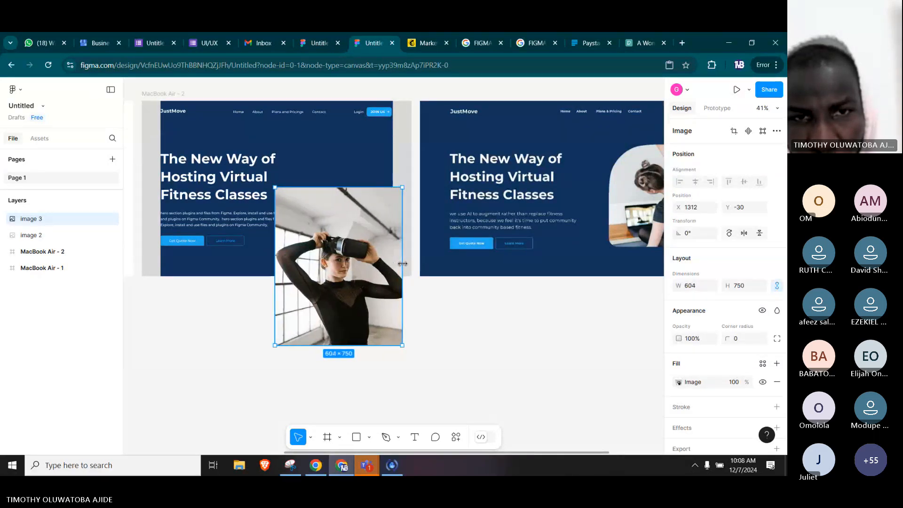
left_click_drag(398, 343, 357, 306)
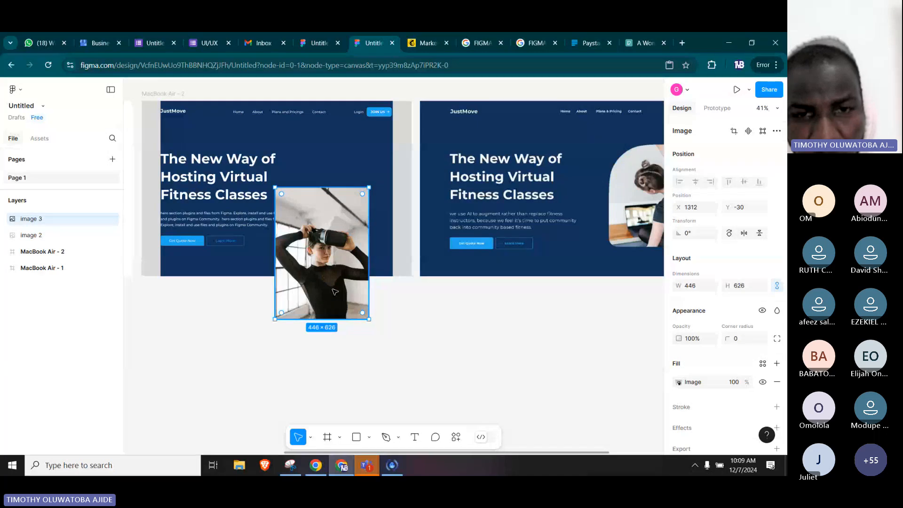
Place the photo inside the hero frame beside the heading and resize it to about 404 × 567.
left_click_drag(328, 278, 346, 224)
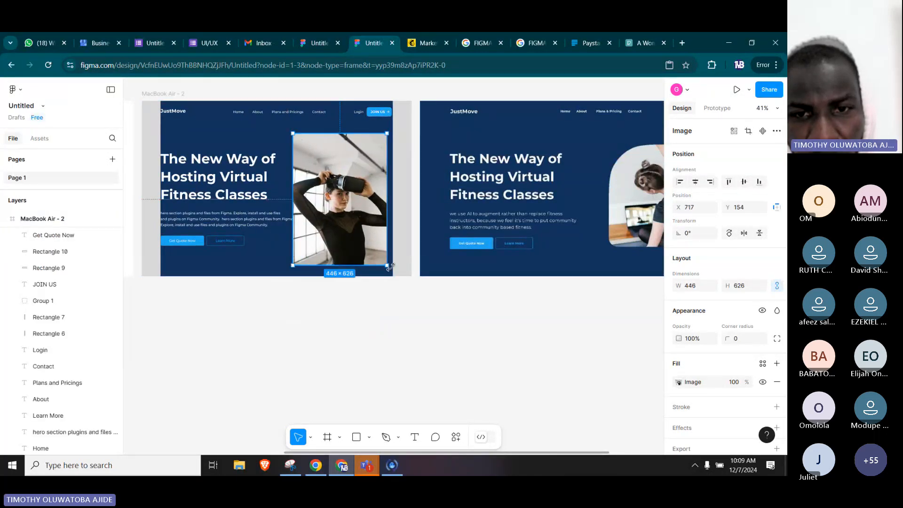
left_click_drag(388, 266, 371, 249)
left_click_drag(341, 211, 344, 214)
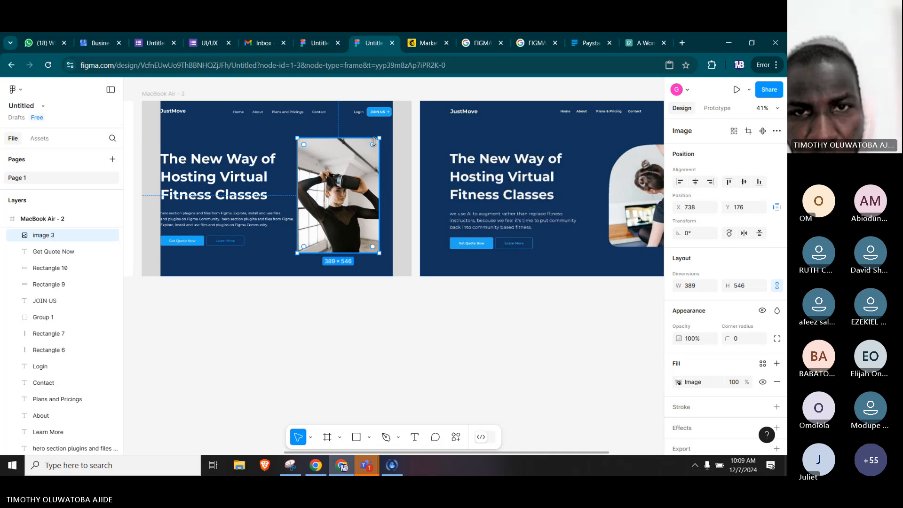
left_click_drag(374, 141, 365, 159)
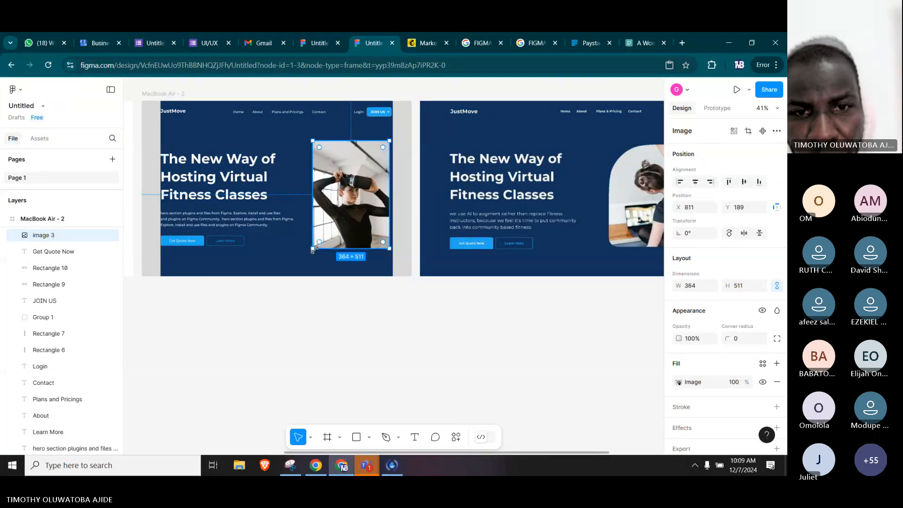
left_click_drag(313, 248, 306, 261)
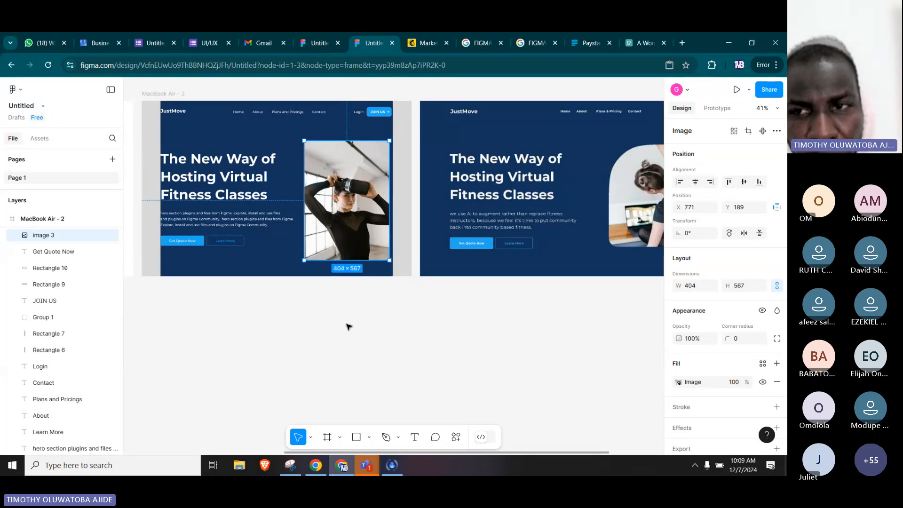
left_click(349, 325)
Round all four corners of the hero photo to a radius of about 157.
left_click(355, 205)
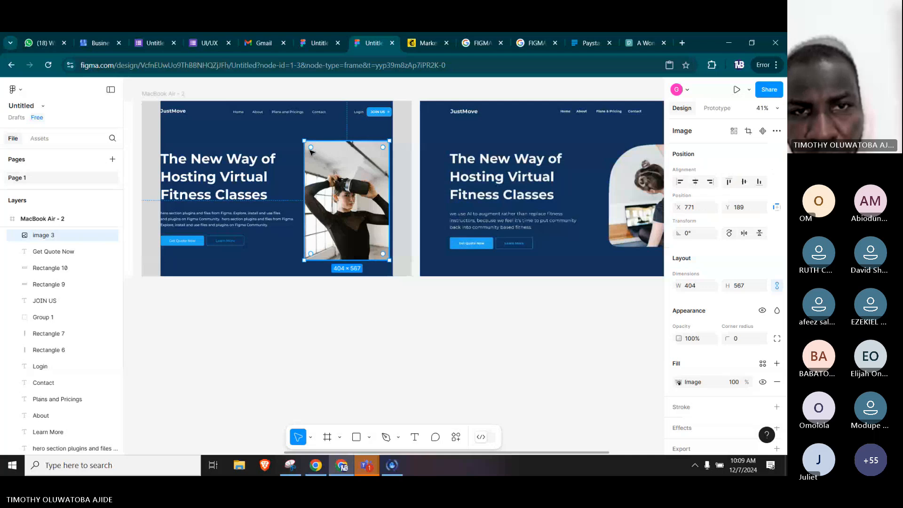
left_click_drag(311, 149, 331, 170)
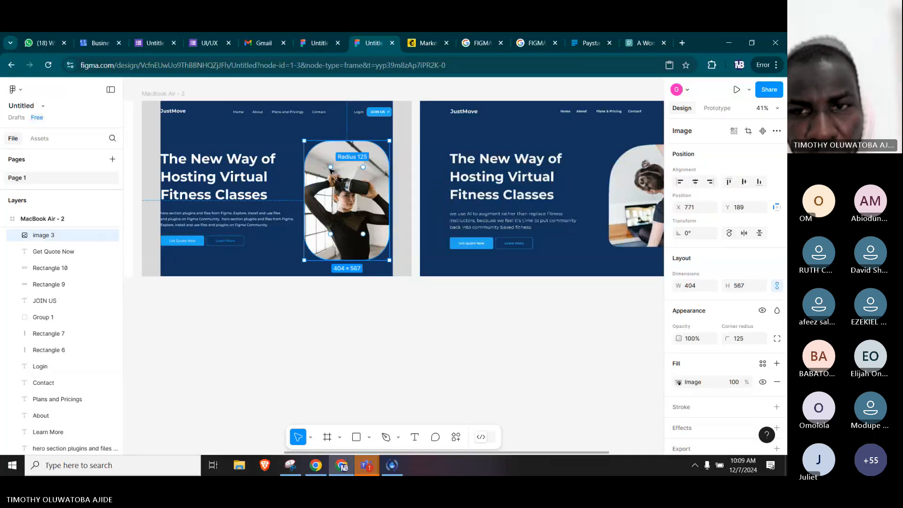
left_click_drag(331, 169, 336, 175)
Set the hero photo's top-right and bottom-left corner radii to 50 individually, following the reference image's shape.
key("space")
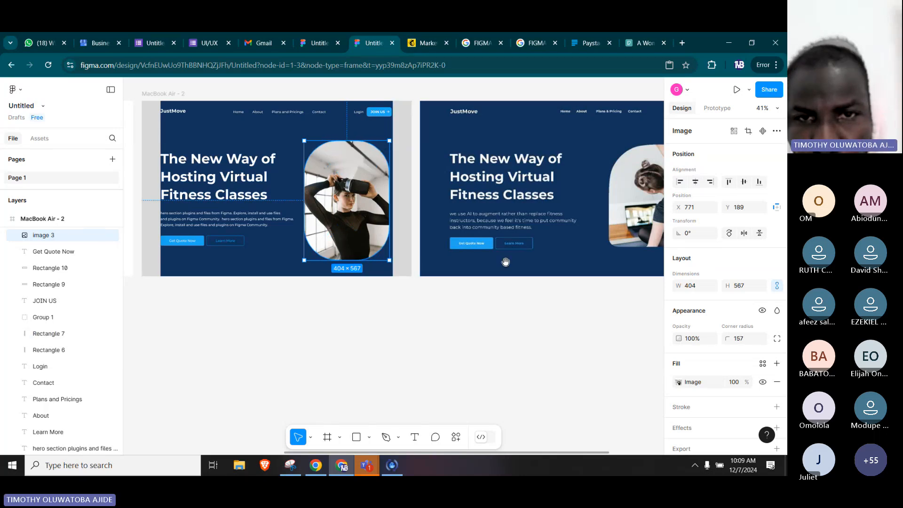
left_click_drag(506, 288, 428, 298)
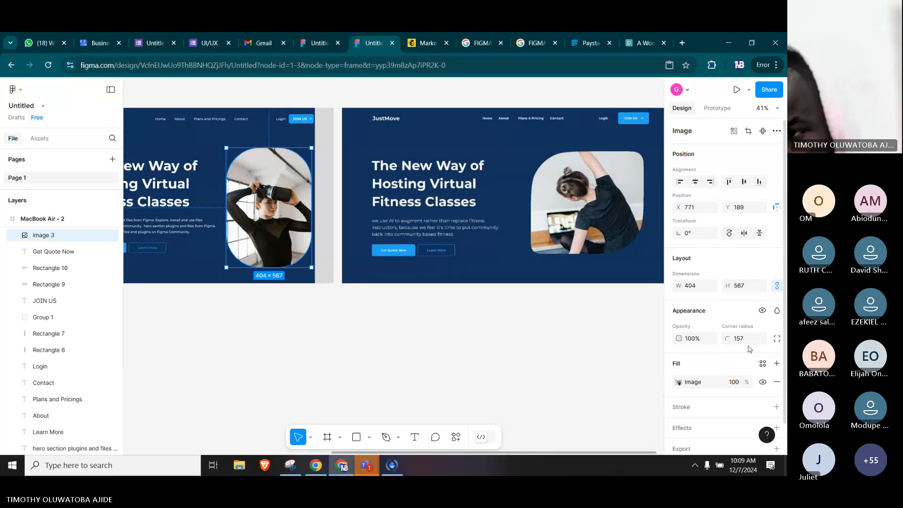
scroll(736, 324, "down", 1)
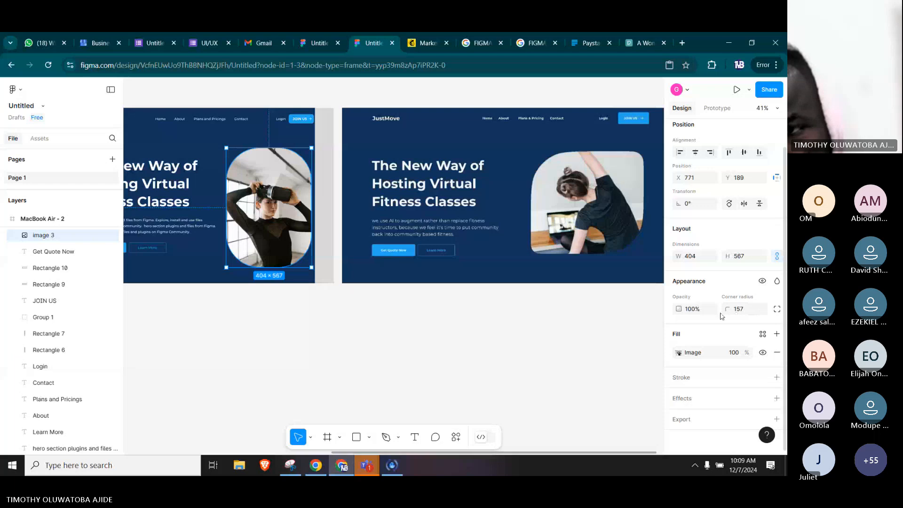
left_click(777, 310)
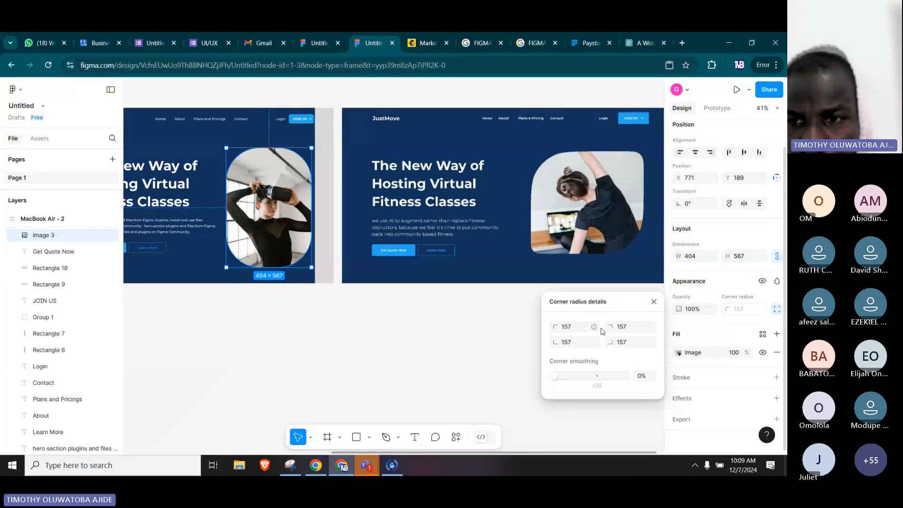
left_click(626, 327)
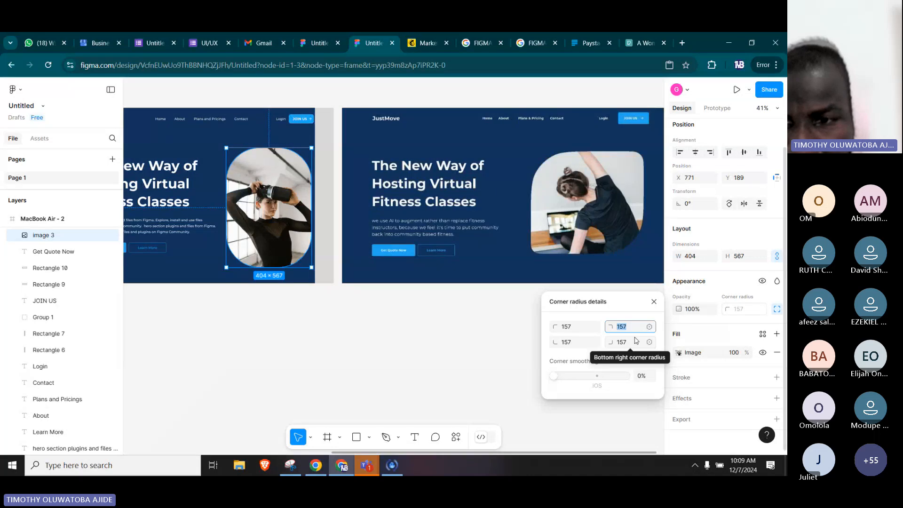
type("50")
key("Return")
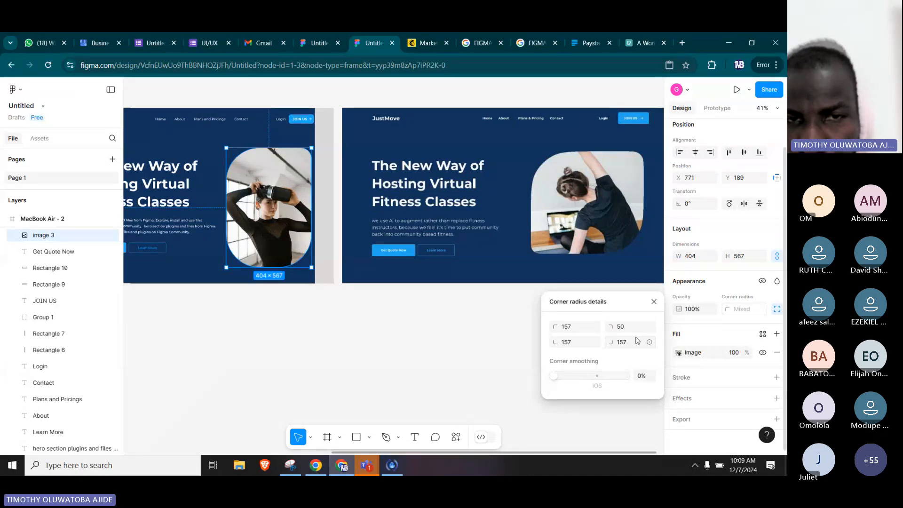
left_click(574, 347)
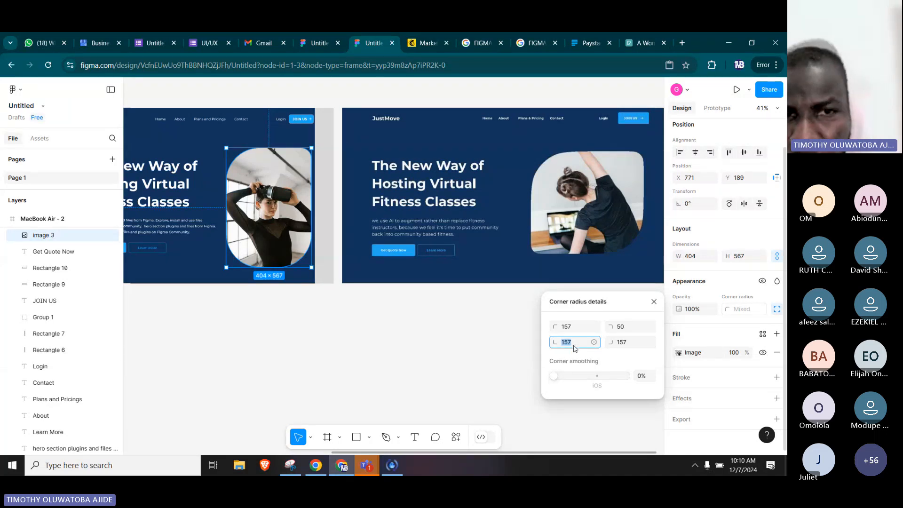
type("50")
key("Return")
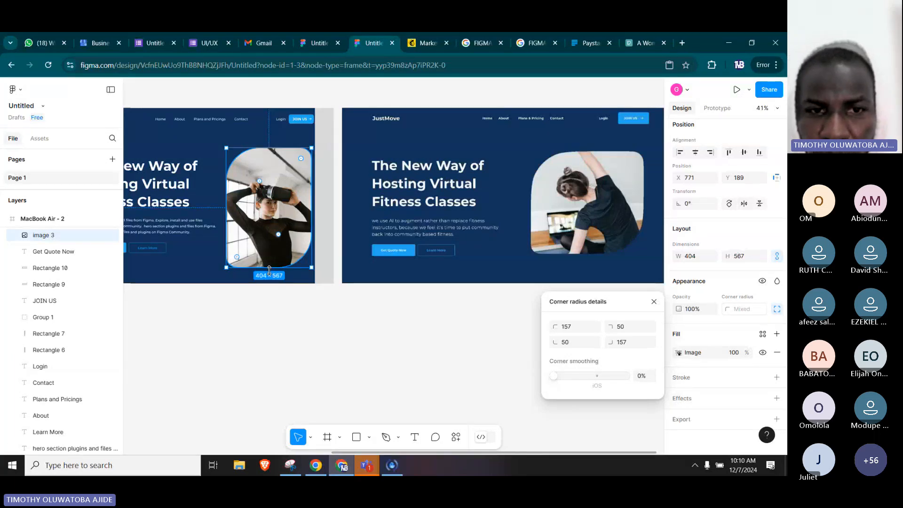
Resize the hero photo to about 420 × 407, with its right edge in line with the JOIN US button.
left_click_drag(269, 268, 275, 240)
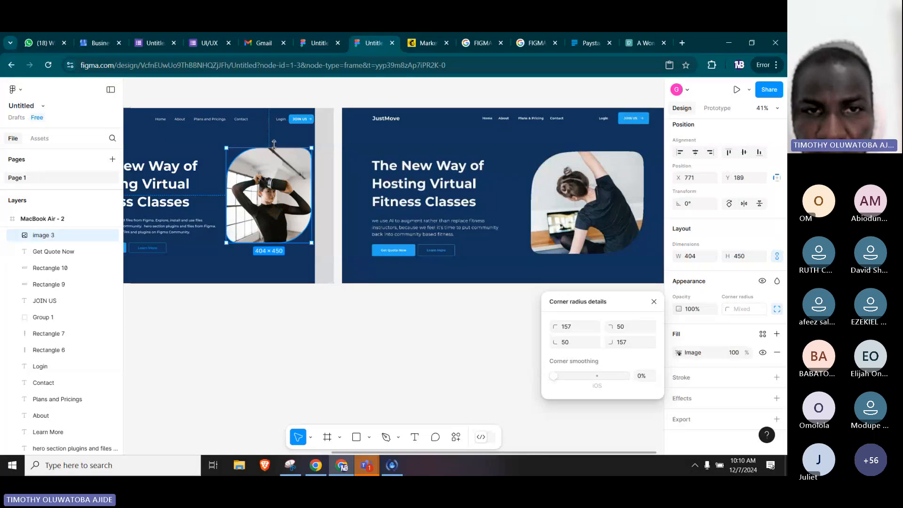
left_click_drag(275, 144, 273, 161)
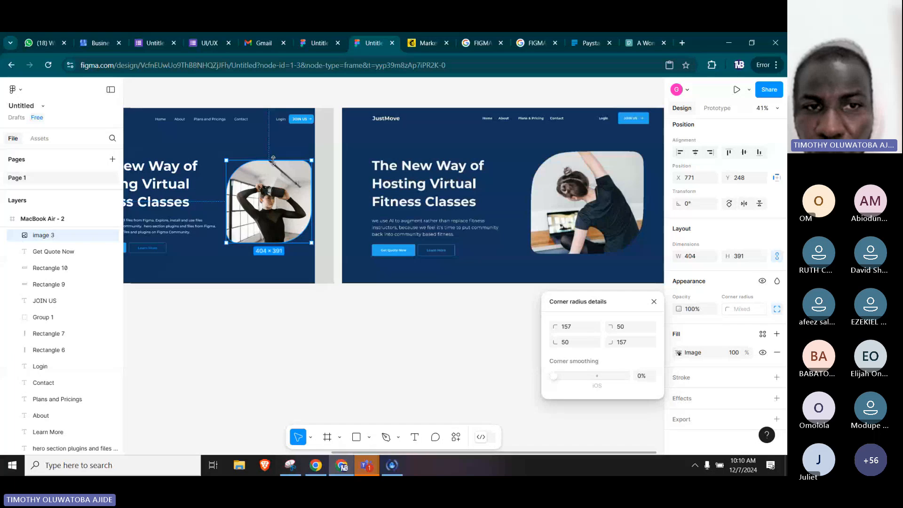
left_click_drag(314, 161, 315, 154)
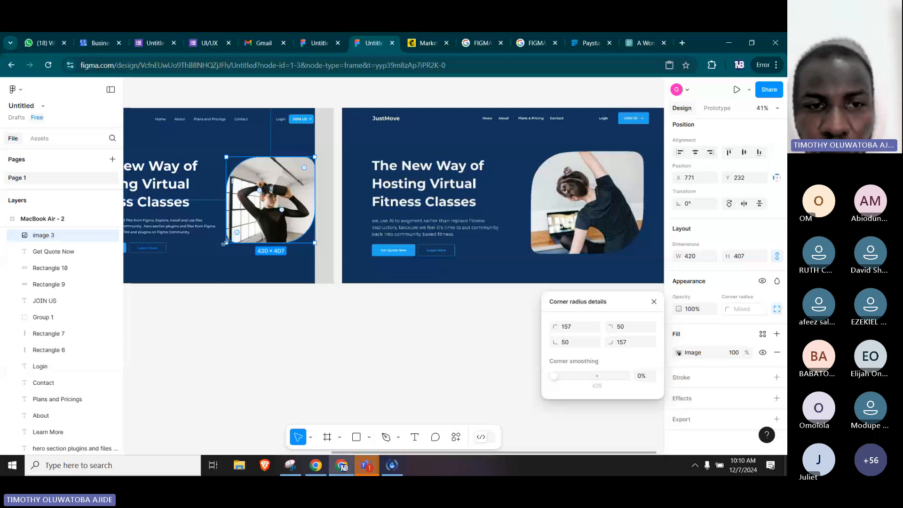
left_click(291, 345)
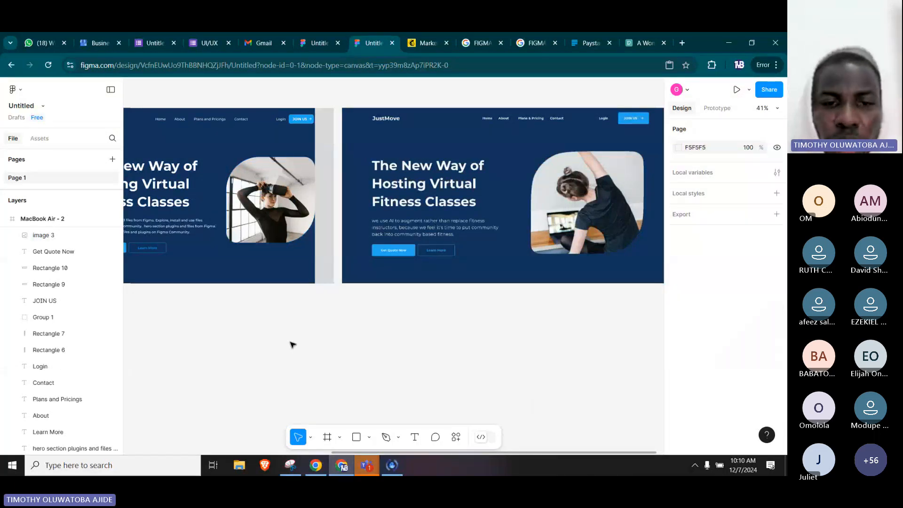
Narrow the hero's description text box to a width of about 588.
left_click_drag(270, 306, 363, 300)
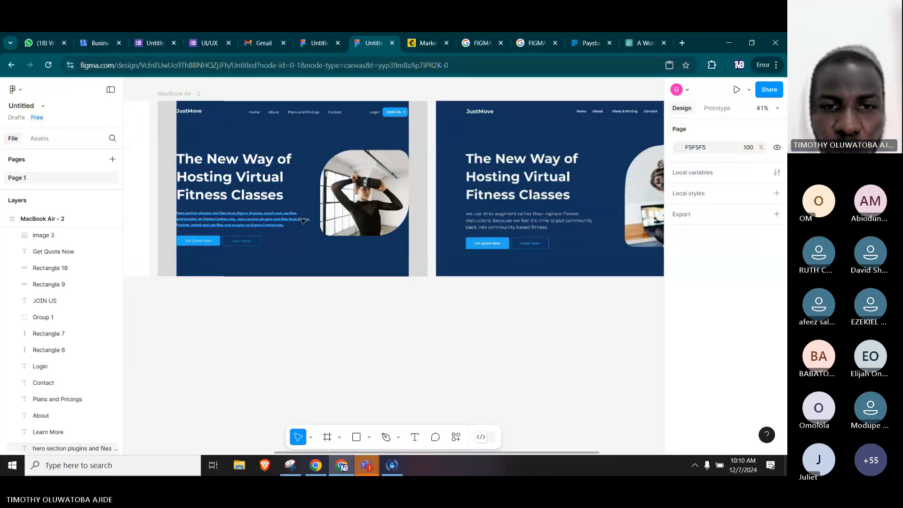
left_click(305, 220)
left_click_drag(309, 220, 300, 219)
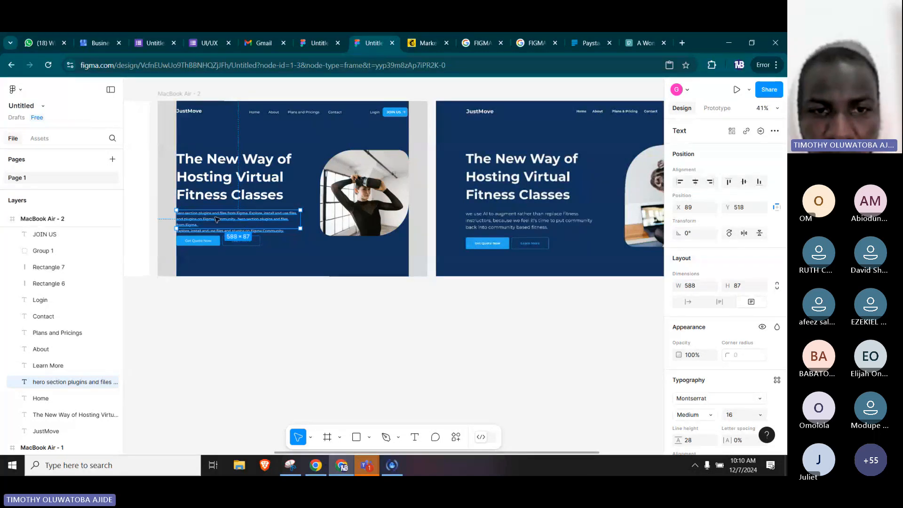
Remove the line break before the last "Explore, install and use files" sentence so it continues after "from Figma.".
scroll(215, 218, "up", 2)
left_click_drag(220, 230, 319, 226)
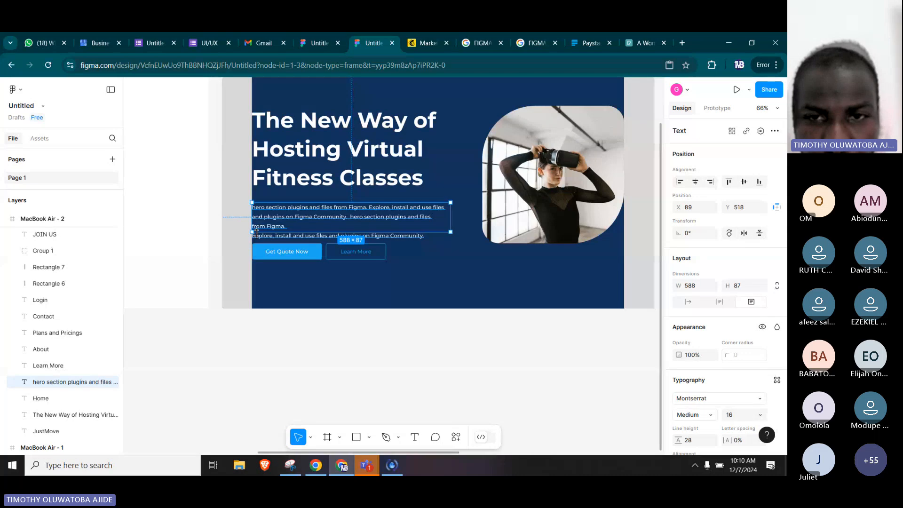
scroll(291, 238, "up", 2)
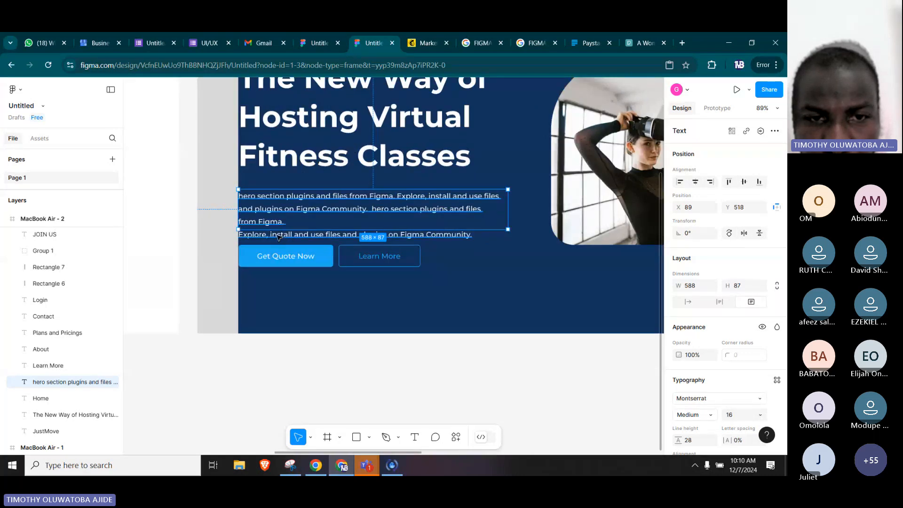
double_click(277, 237)
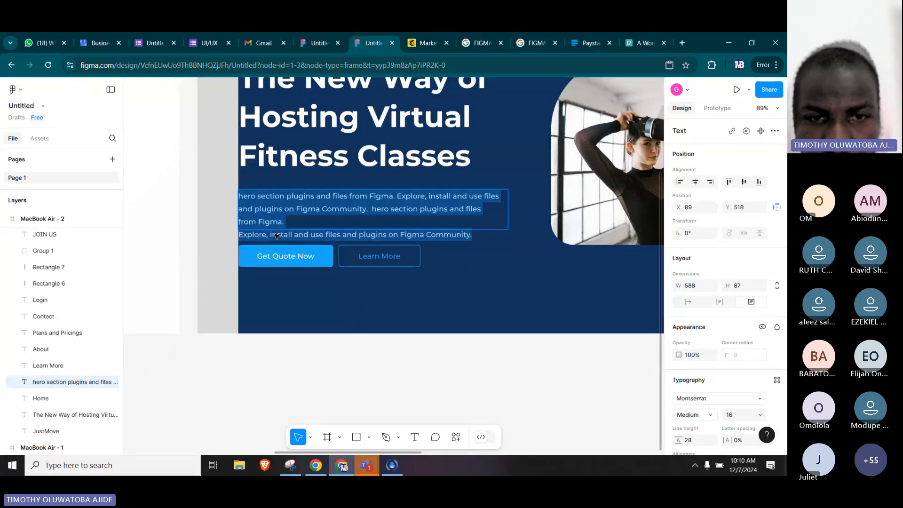
left_click(283, 235)
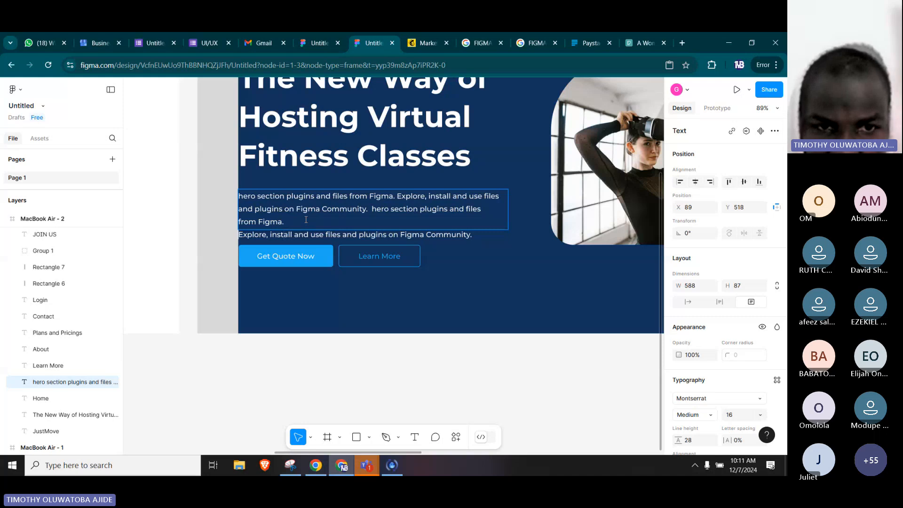
key("ctrl+Left")
key("Right")
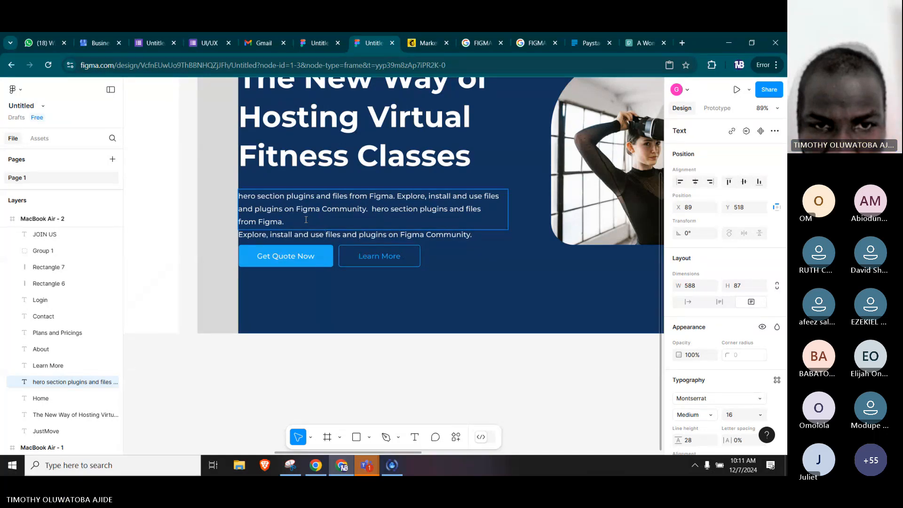
key("Home")
key("BackSpace")
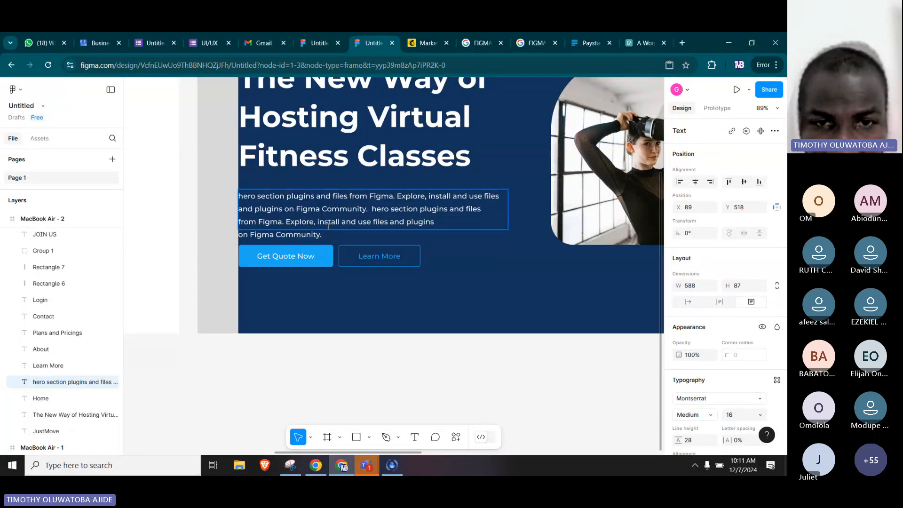
Widen the hero's description text box slightly so the whole last sentence fits on the third line.
key("Escape")
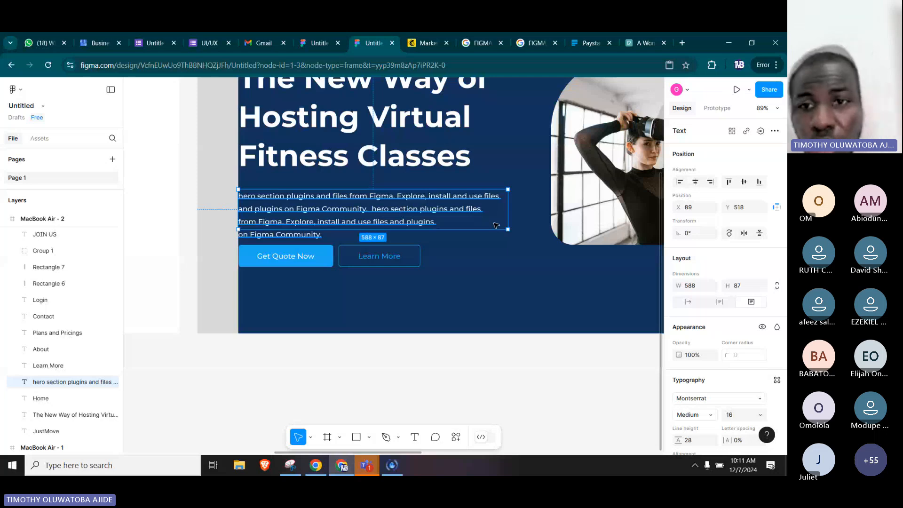
left_click_drag(507, 221, 522, 221)
left_click(491, 364)
Compare the recreated hero section with the reference image beside it.
scroll(571, 239, "down", 3)
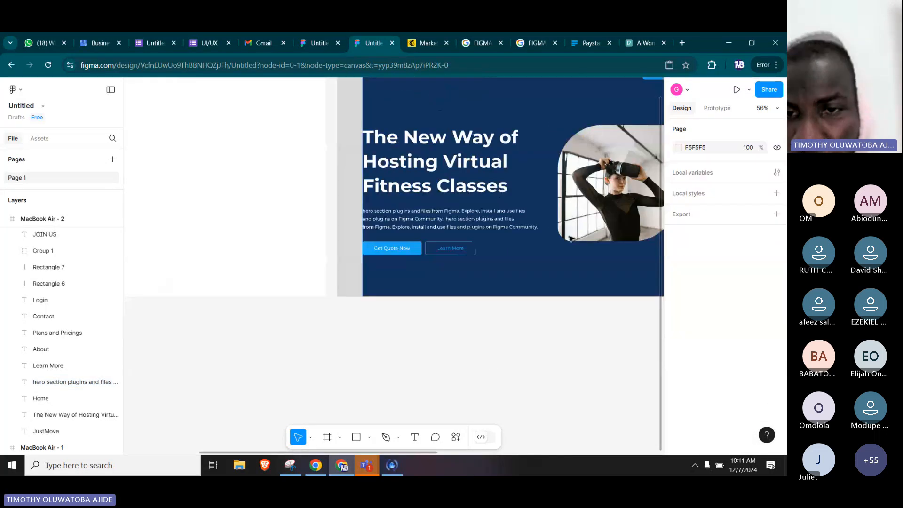
scroll(571, 238, "down", 2)
scroll(571, 238, "right", 3)
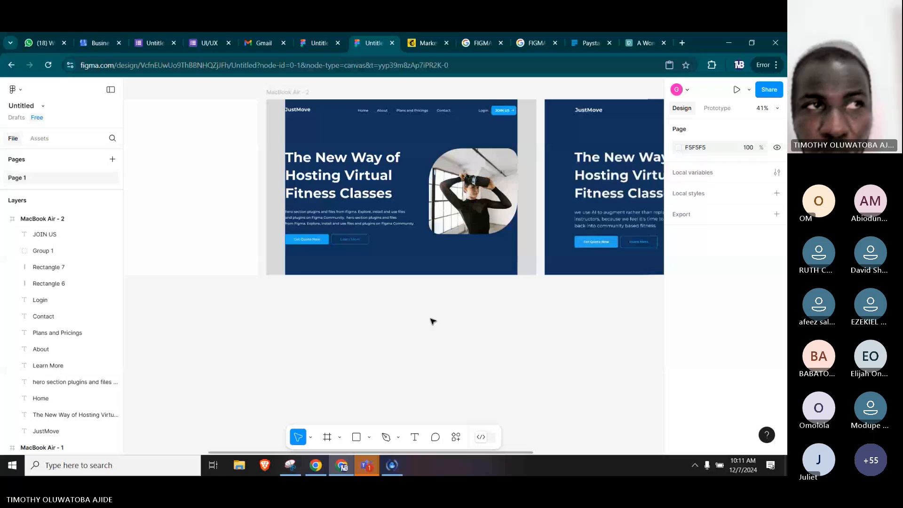
left_click(490, 303)
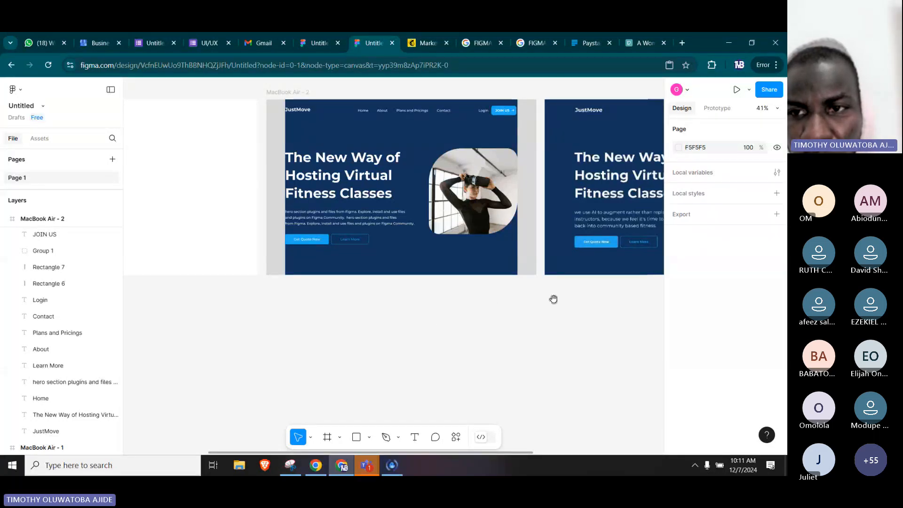
left_click_drag(554, 299, 451, 323)
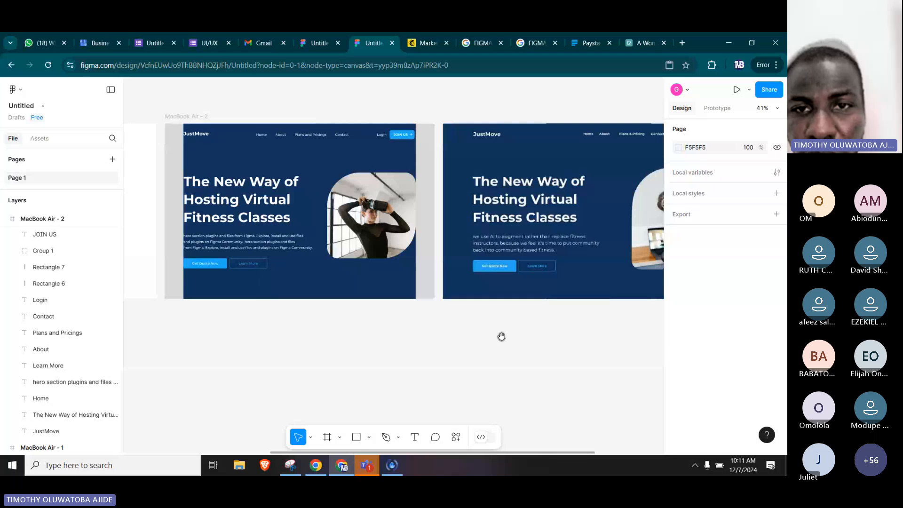
scroll(475, 336, "right", 3)
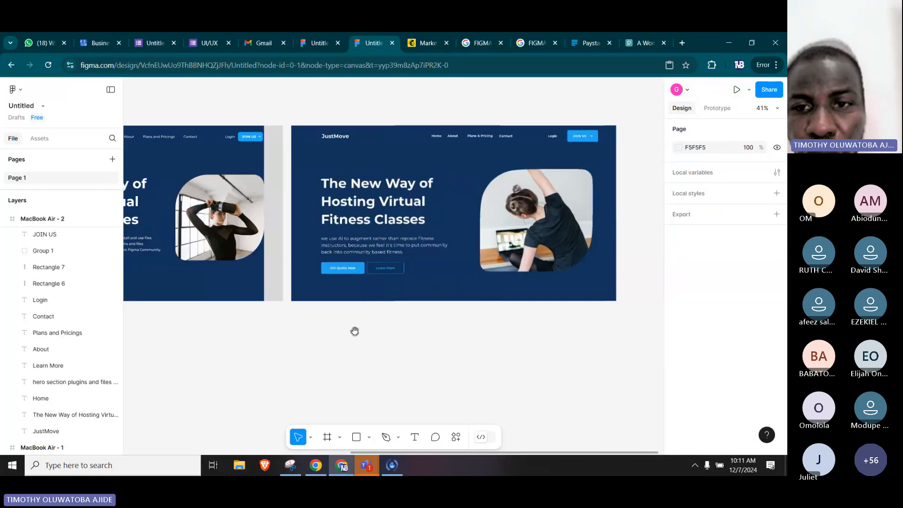
left_click_drag(355, 331, 407, 330)
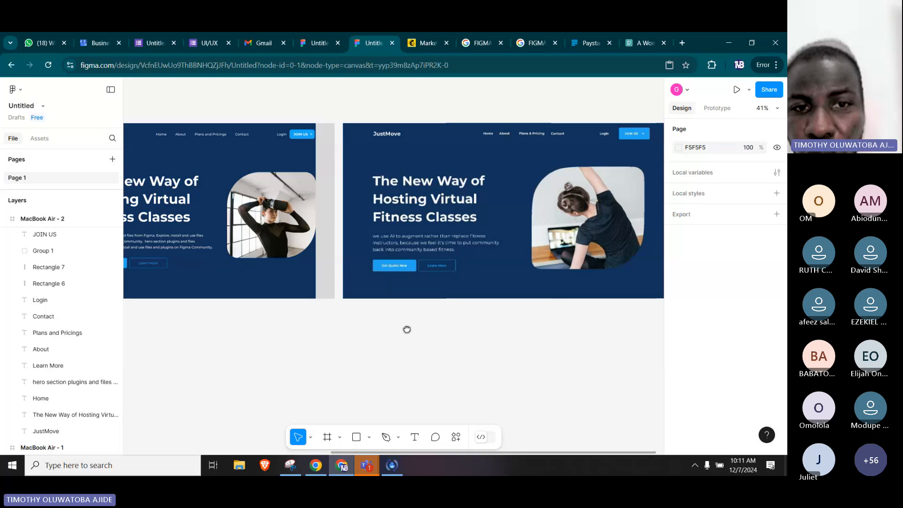
left_click_drag(407, 329, 611, 357)
Delete the two grey margin rectangles along the left and right edges of the MacBook Air - 2 frame.
left_click(298, 142)
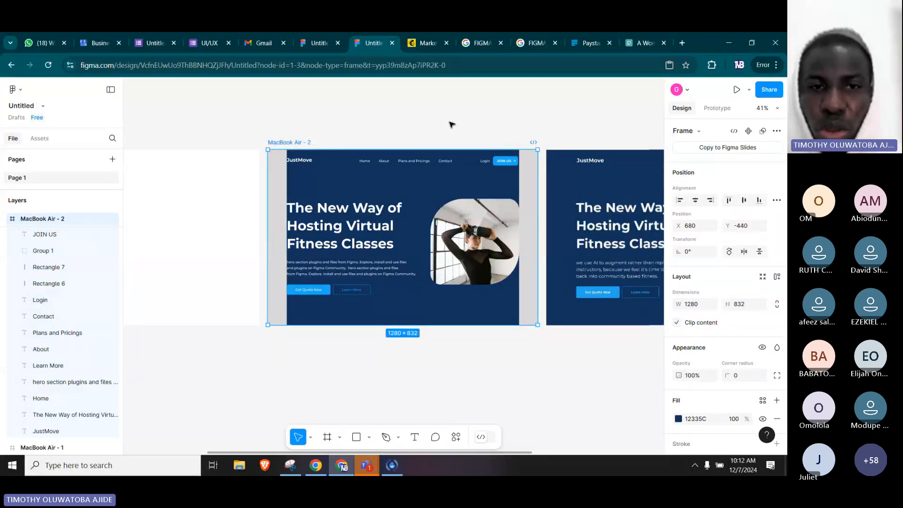
left_click(337, 134)
left_click(282, 193)
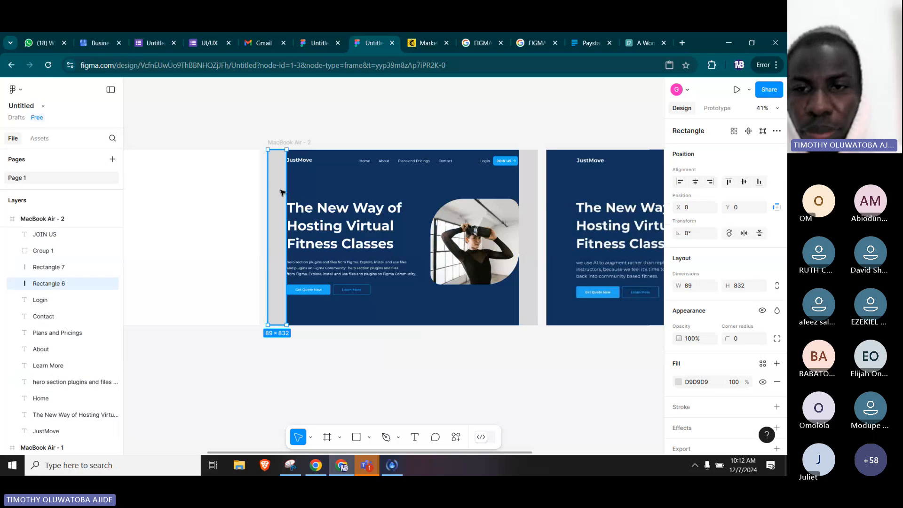
left_click(529, 193, "shift")
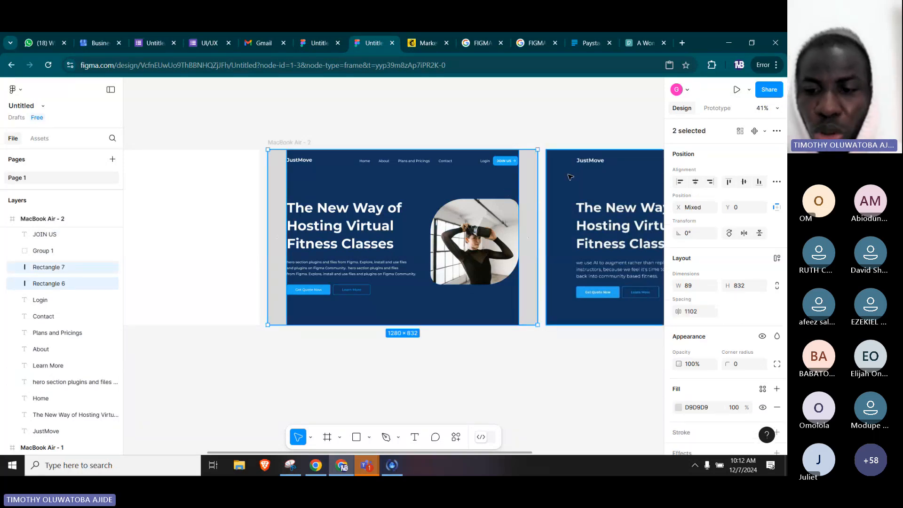
key("Delete")
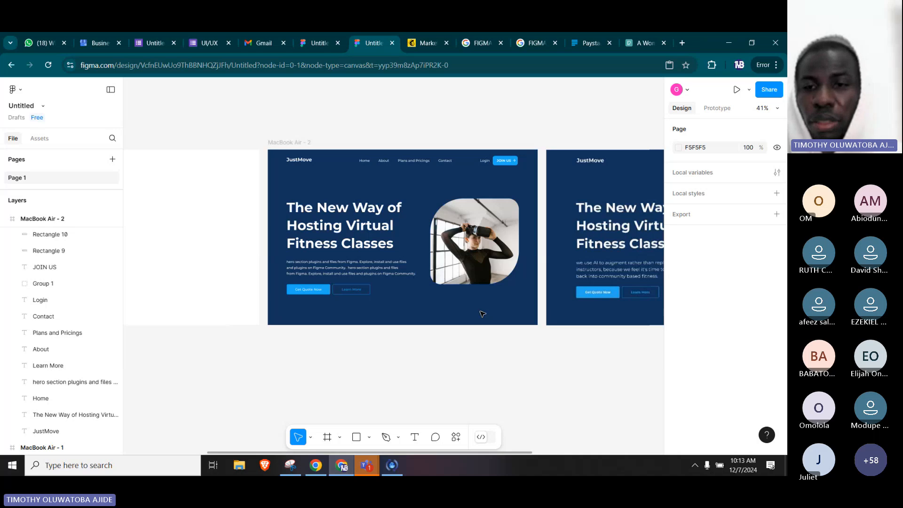
Present the MacBook Air - 2 frame as a prototype in its own browser tab.
left_click(296, 143)
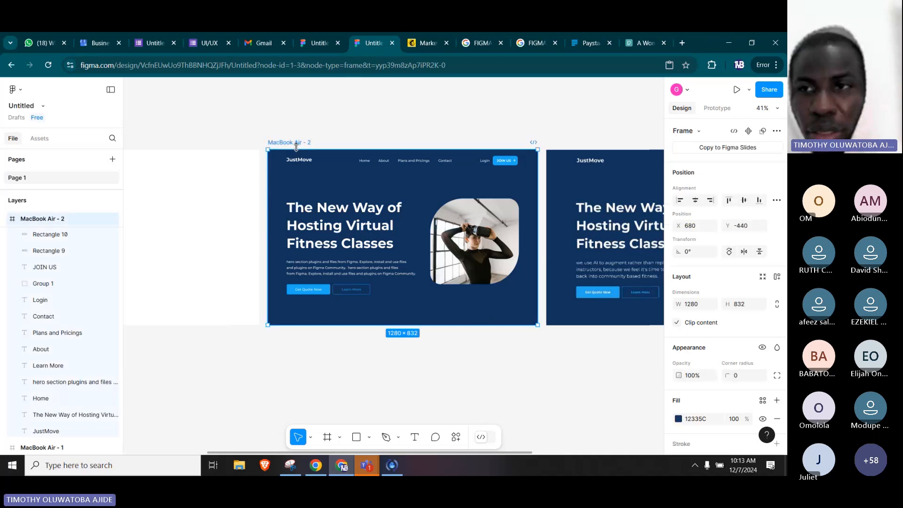
left_click(748, 91)
left_click(709, 113)
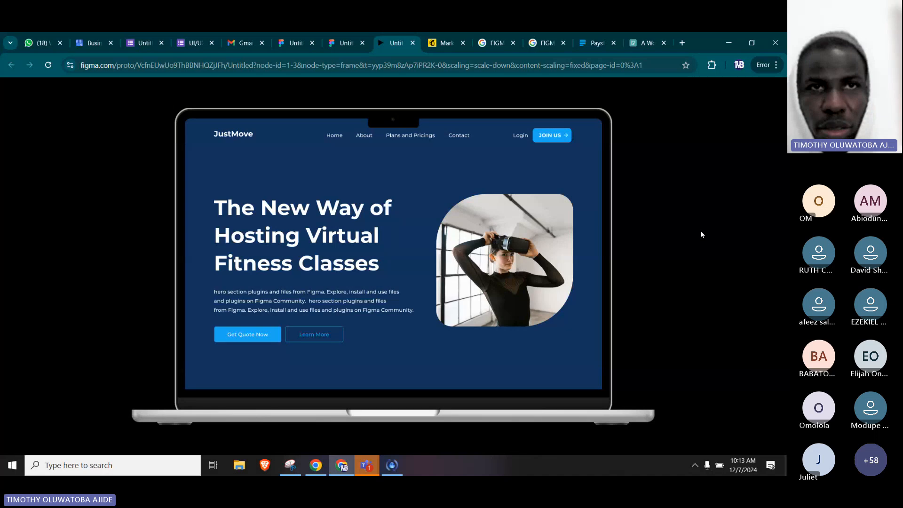
Open laranova.agency in a new browser tab and look over its home page.
left_click(683, 43)
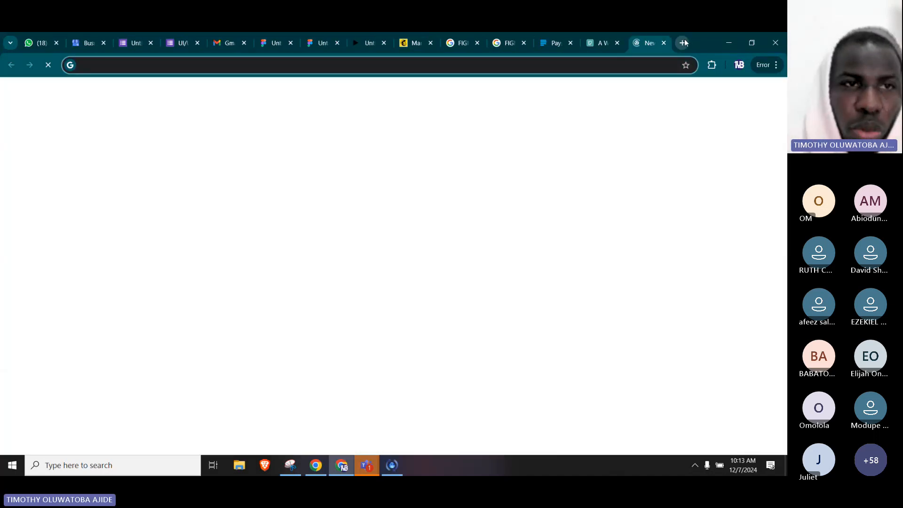
type("lara")
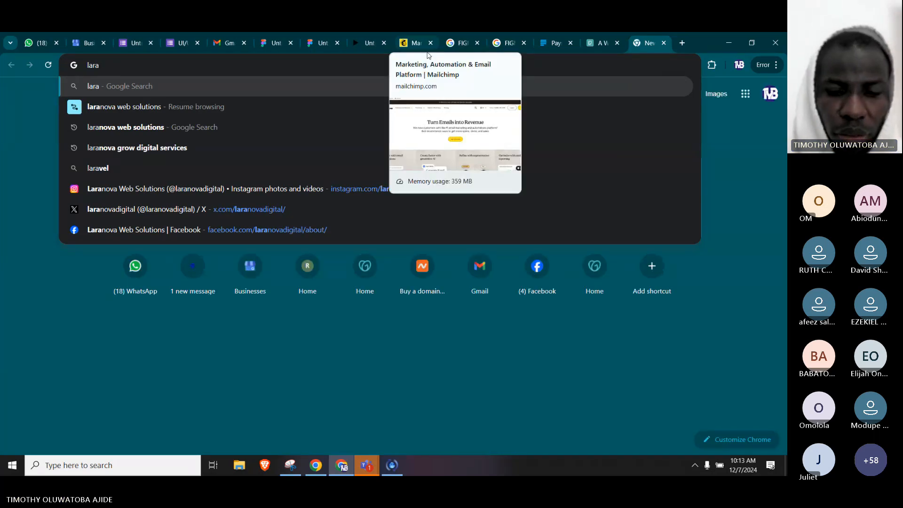
type("nova")
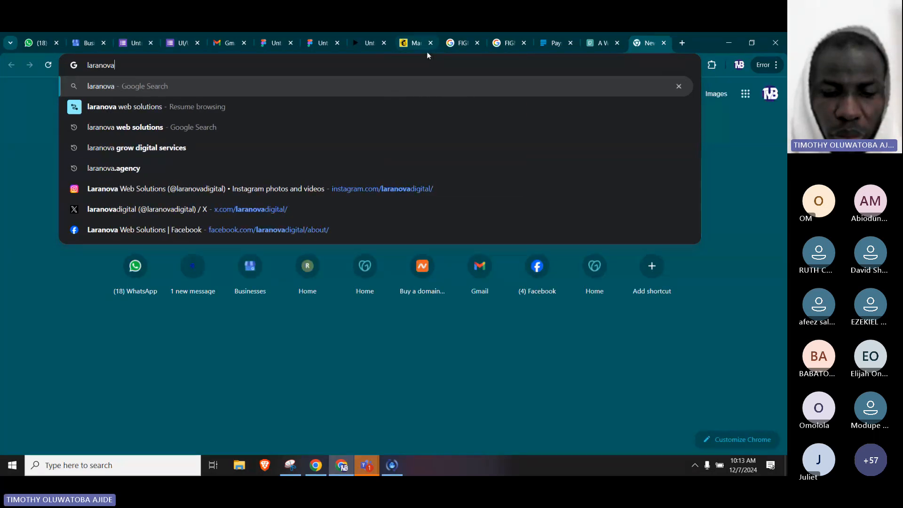
type(".agem")
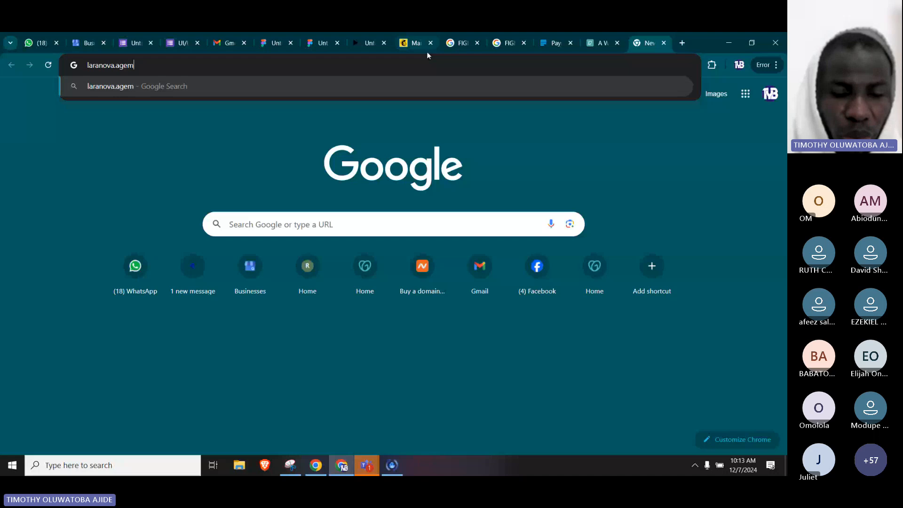
key("BackSpace")
type("ncy")
key("Return")
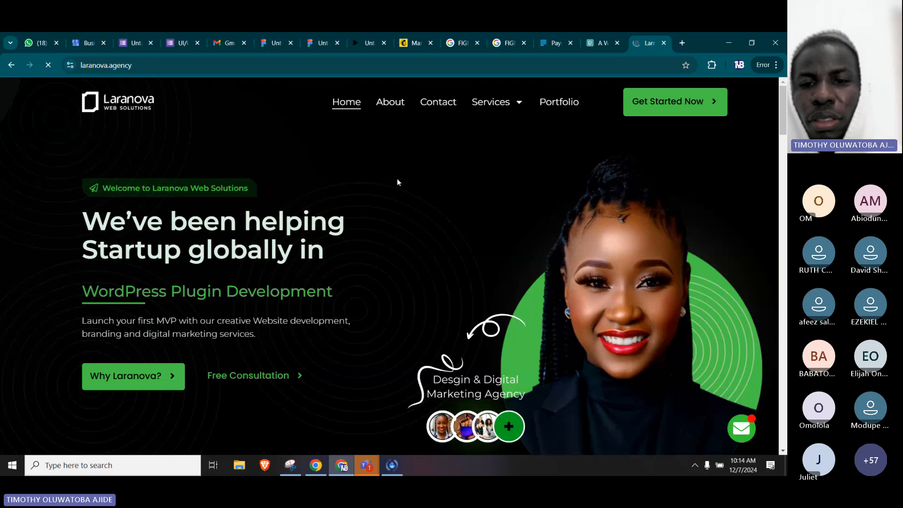
scroll(401, 183, "down", 3)
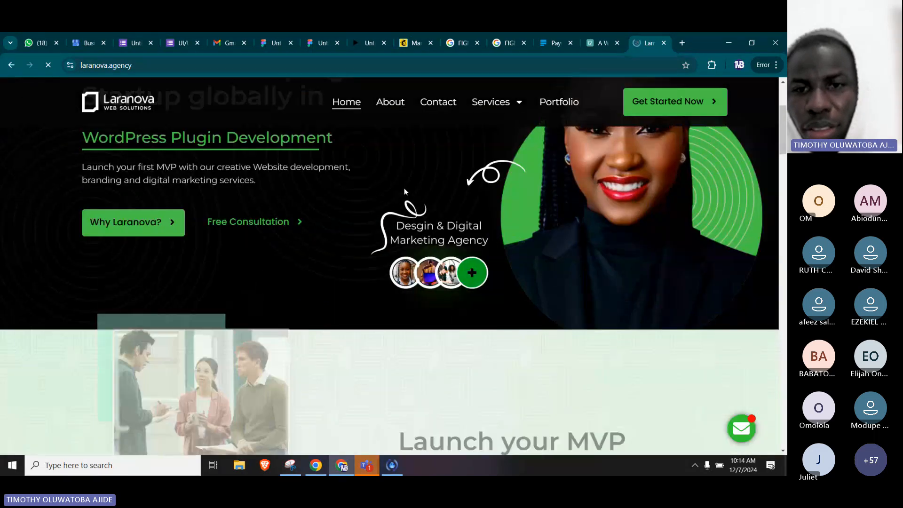
scroll(423, 226, "down", 1)
scroll(451, 257, "up", 5)
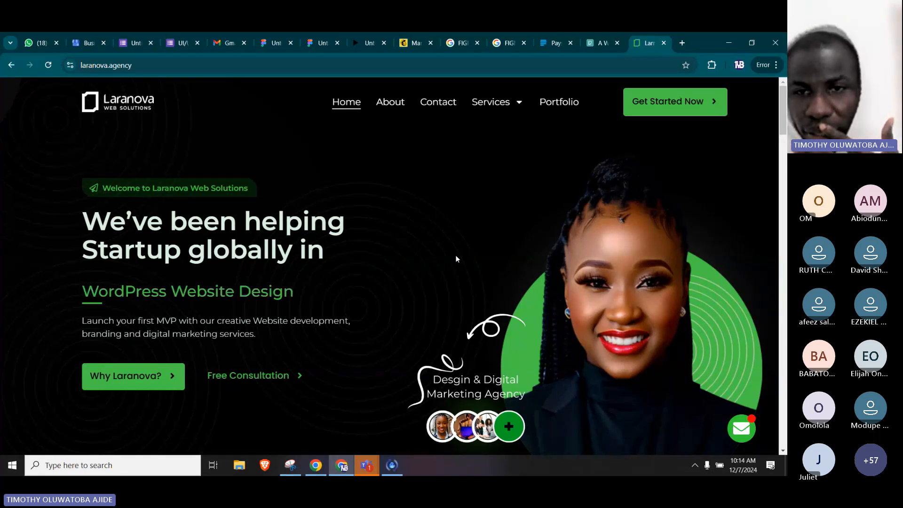
Inspect the page's source files and expand wp-content, uploads, 2024 and 08 under laranova.agency.
right_click(455, 255)
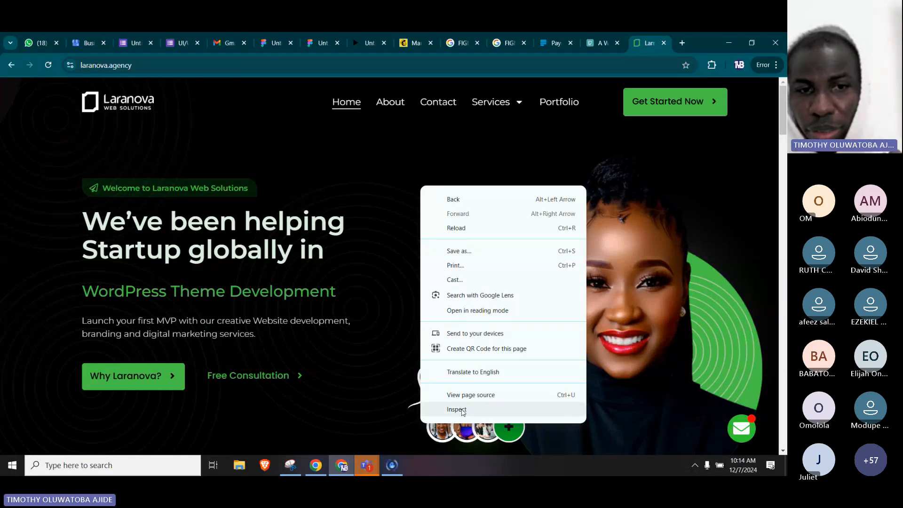
left_click(462, 412)
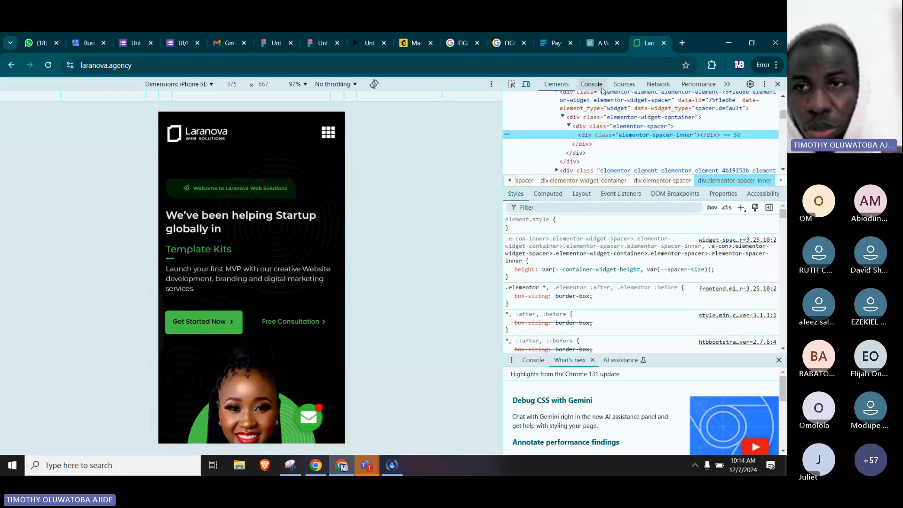
left_click(623, 85)
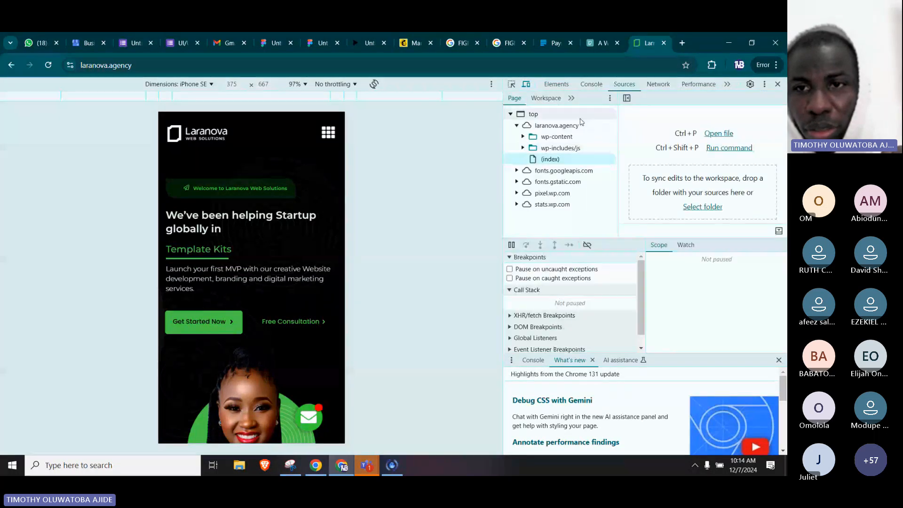
left_click(524, 137)
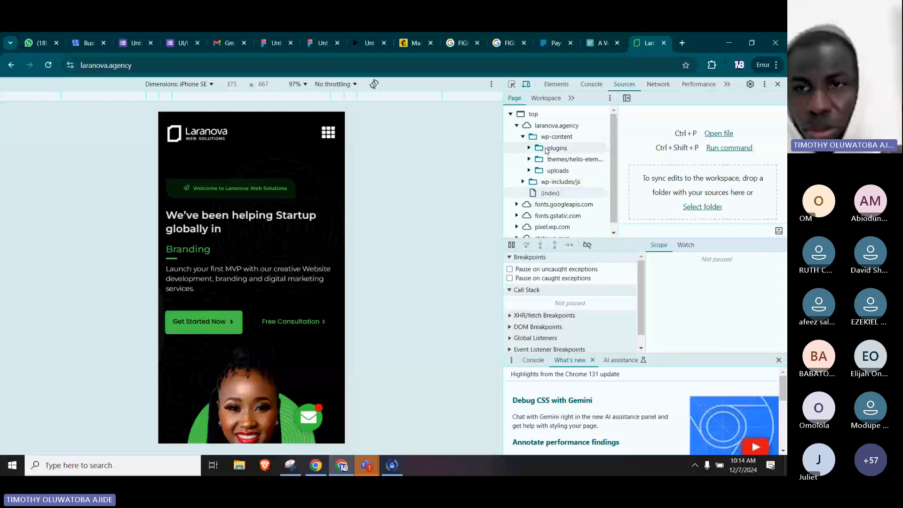
scroll(528, 160, "down", 1)
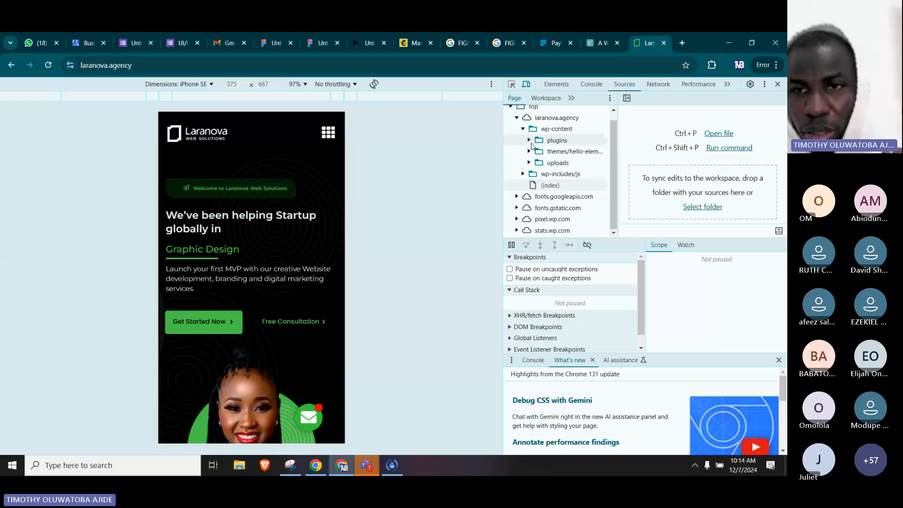
left_click(538, 163)
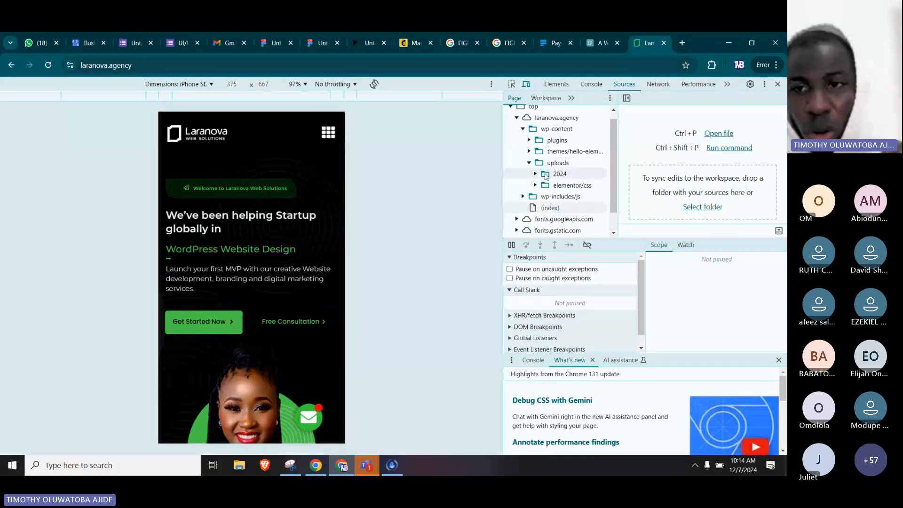
left_click(536, 175)
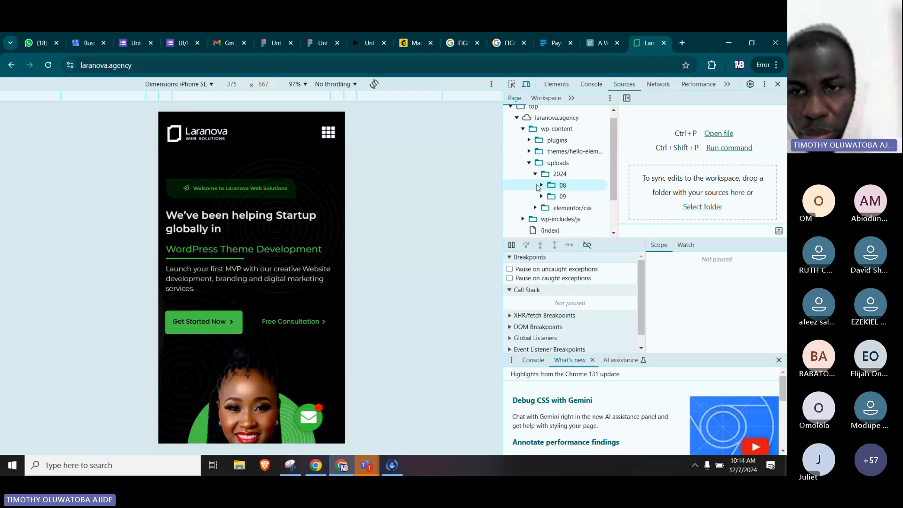
left_click(541, 186)
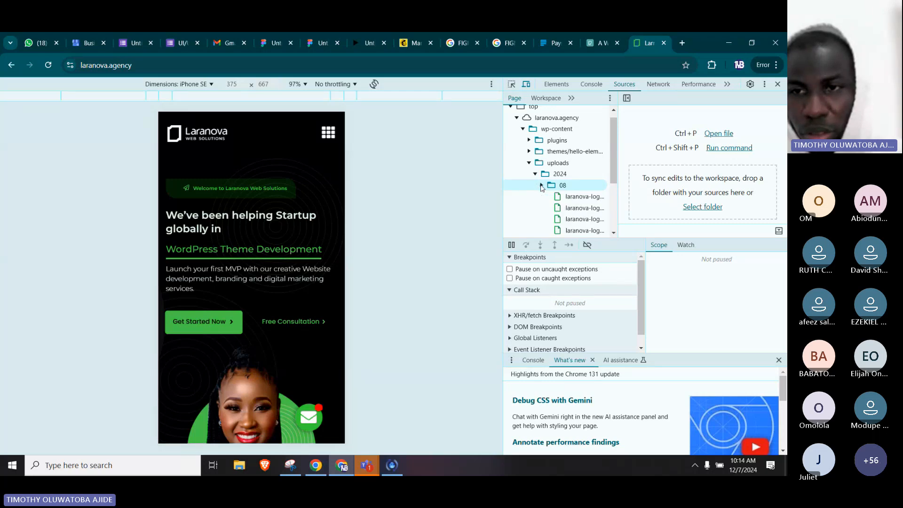
Preview the four Laranova logo images in the 08 uploads folder one after another.
left_click(587, 198)
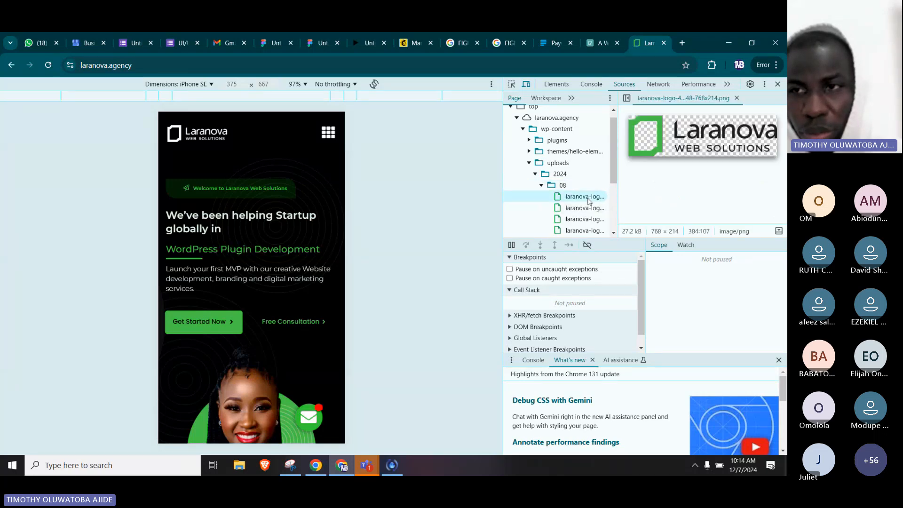
left_click(587, 211)
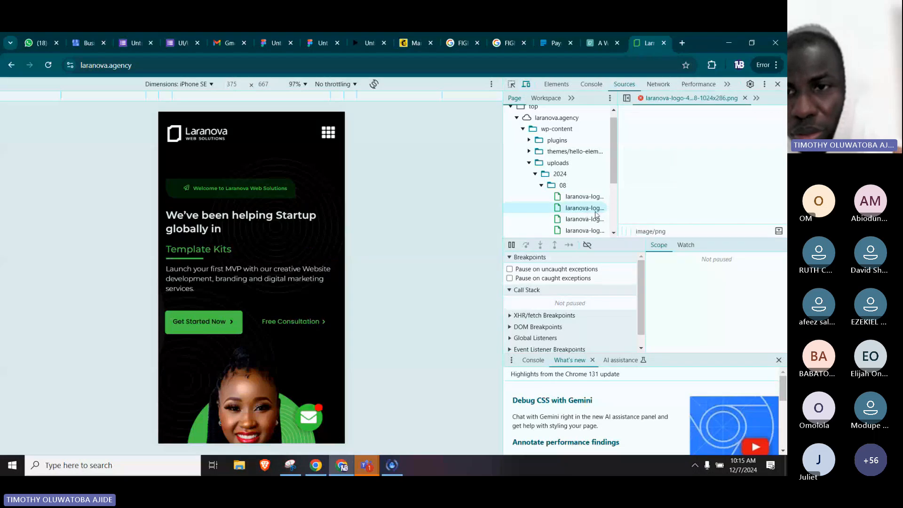
left_click(590, 219)
scroll(588, 207, "down", 2)
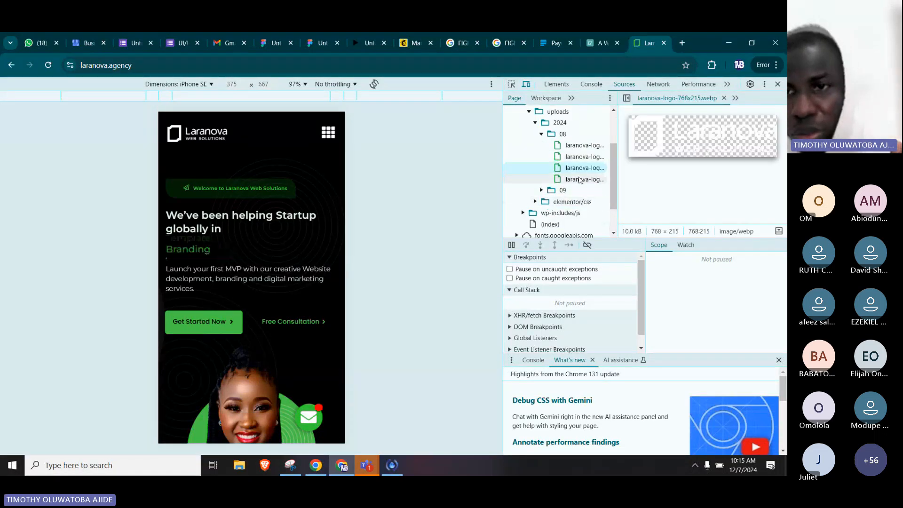
left_click(580, 180)
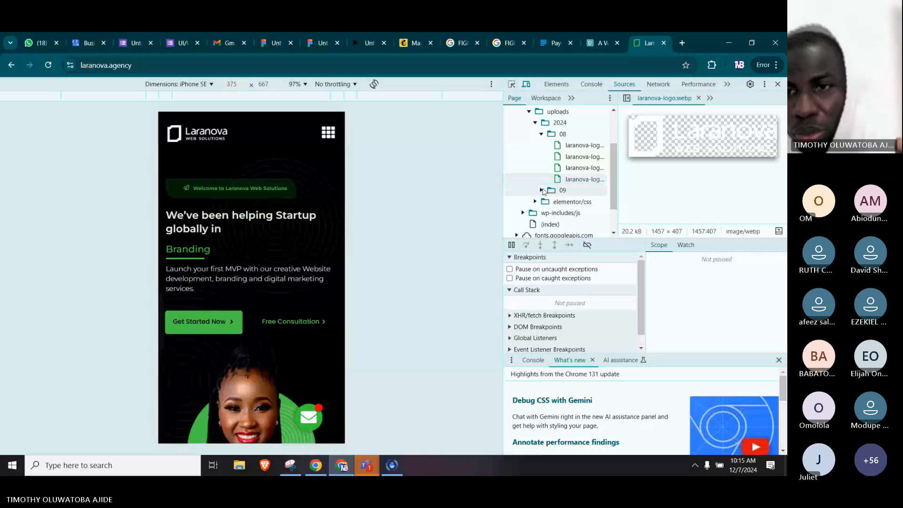
Expand the 09 uploads folder, preview Logos-2.png and save that image to the computer.
left_click(542, 190)
left_click(580, 201)
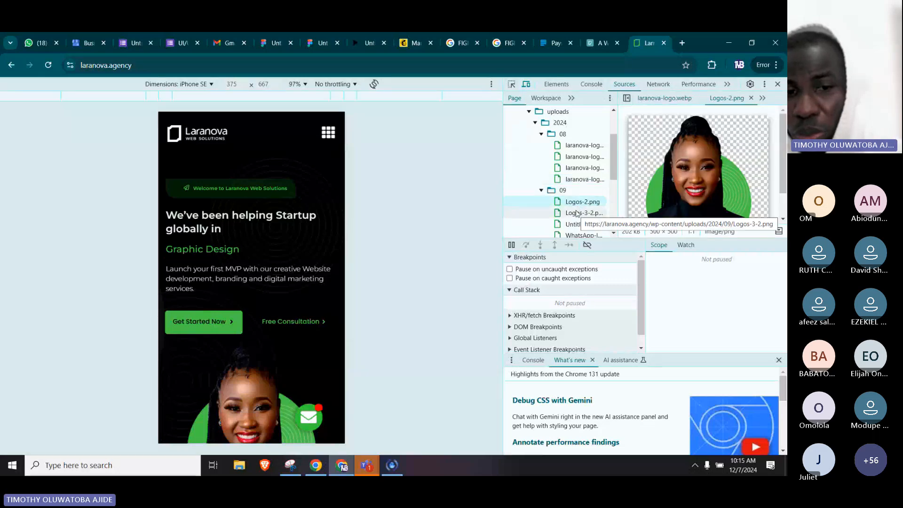
left_click(705, 168)
right_click(705, 168)
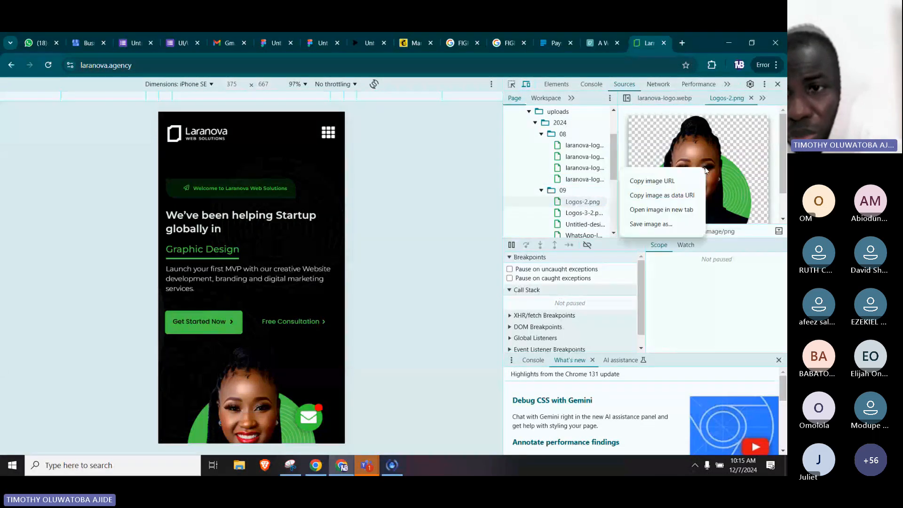
left_click(650, 224)
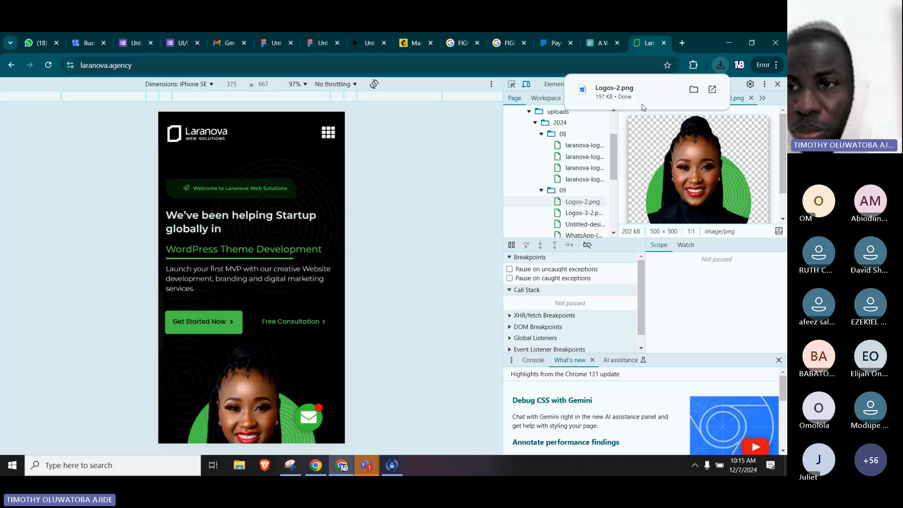
Preview Logos-3-2.png, Untitled-design-3-1.png and the two WhatsApp images in the 09 uploads folder one after another.
left_click(574, 214)
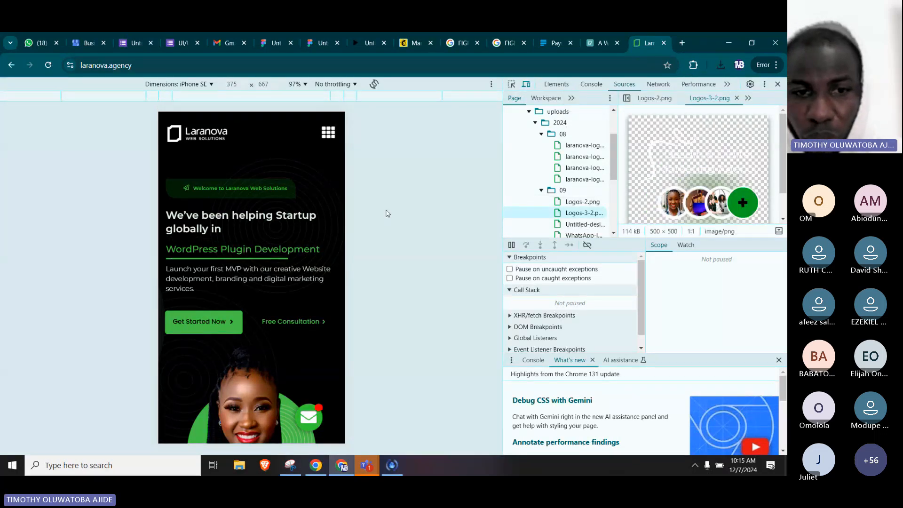
scroll(251, 278, "down", 4)
scroll(251, 277, "up", 4)
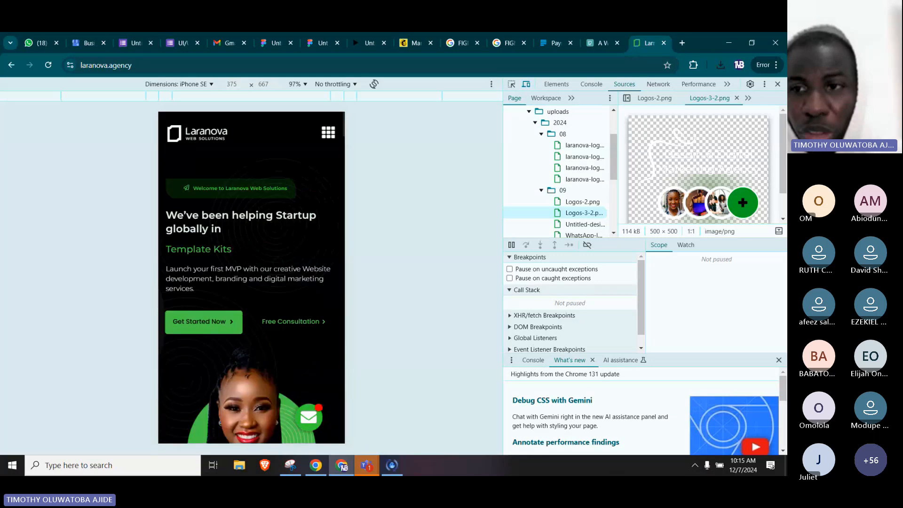
left_click(586, 225)
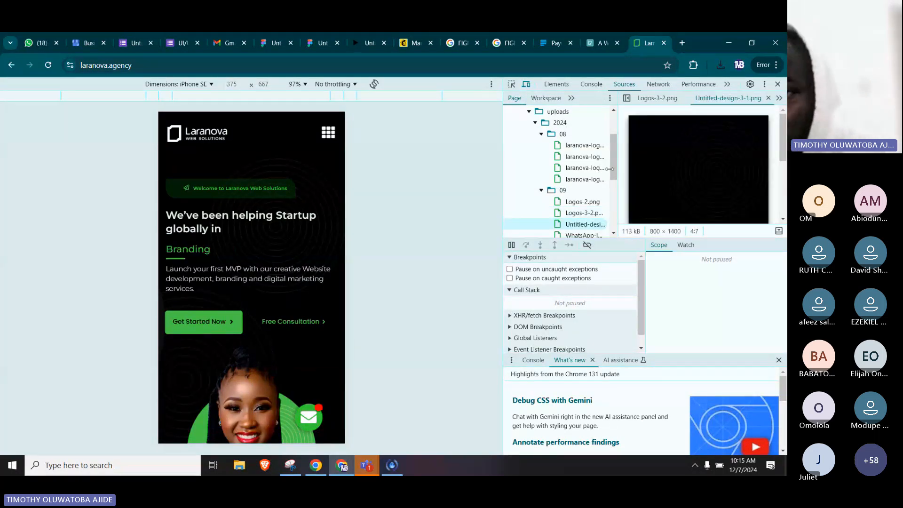
left_click_drag(612, 169, 611, 177)
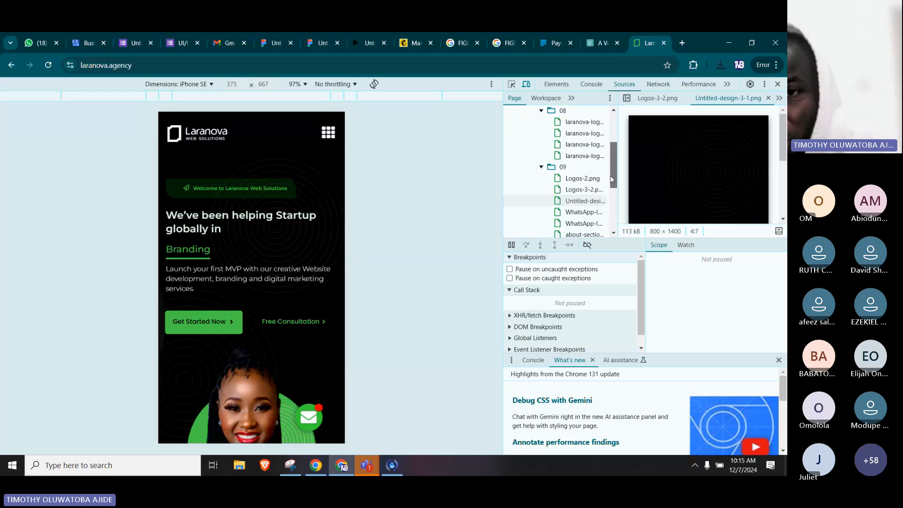
left_click(579, 214)
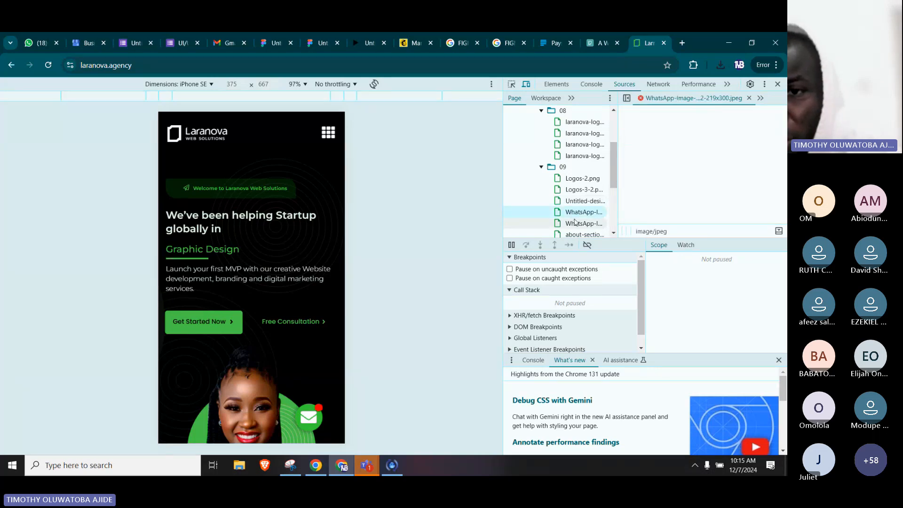
left_click(575, 221)
Preview the about-section, Laranova flyer and laranova-hero-section-1-3.png images further down the 09 uploads folder.
scroll(578, 197, "down", 3)
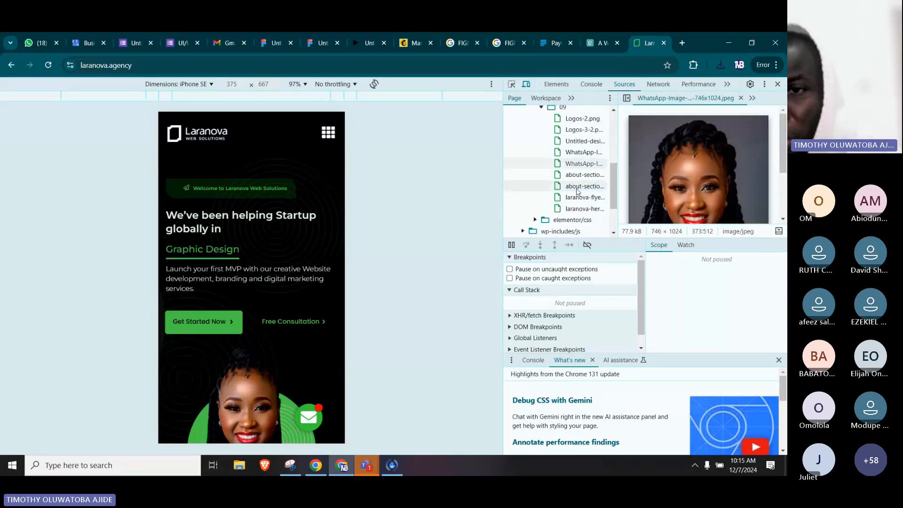
left_click(581, 176)
left_click(583, 199)
left_click(583, 209)
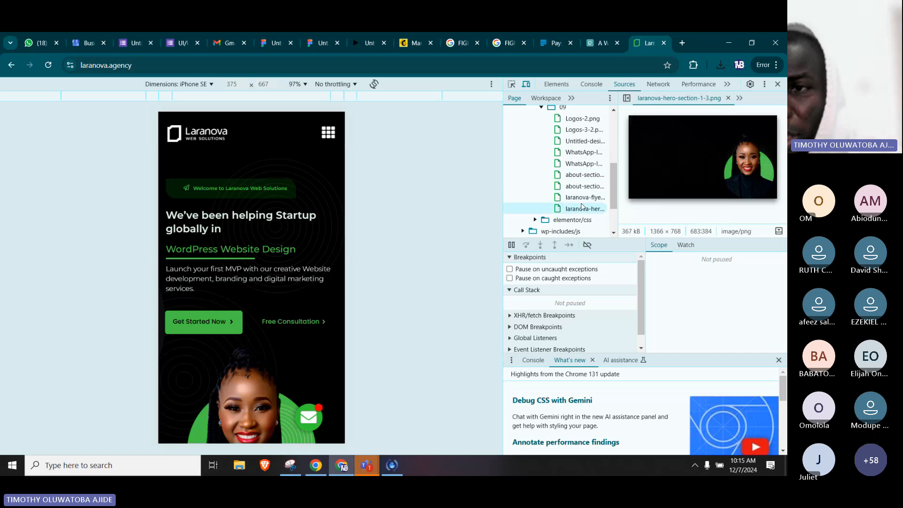
scroll(590, 169, "up", 5)
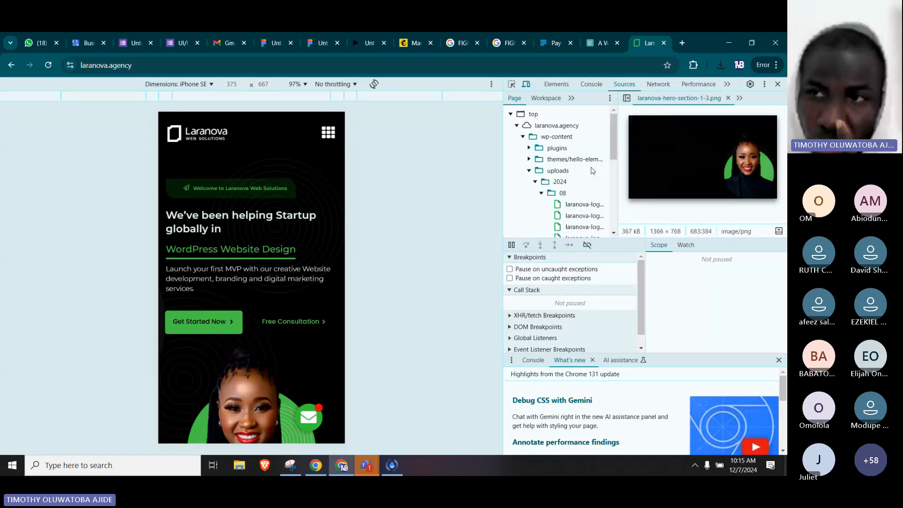
Close the developer tools and look over the hero section of the Laranova desktop home page.
left_click(777, 84)
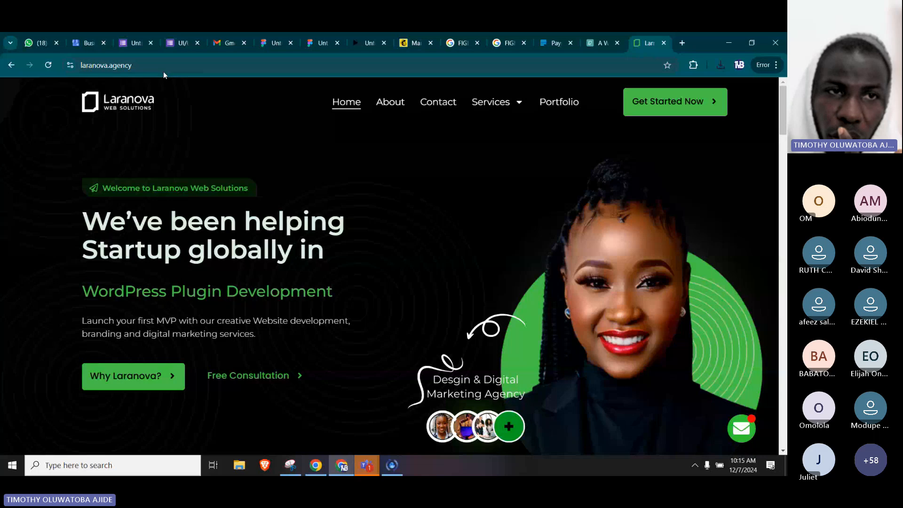
left_click(163, 72)
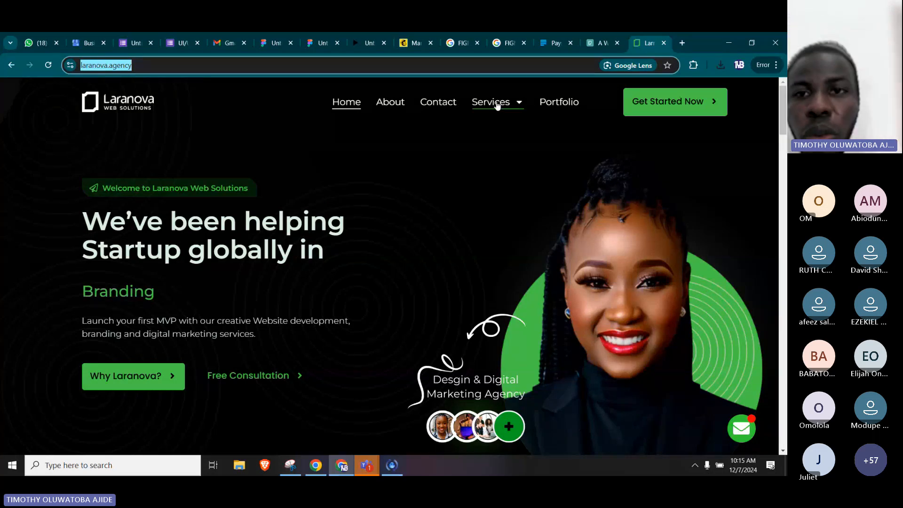
left_click(201, 192)
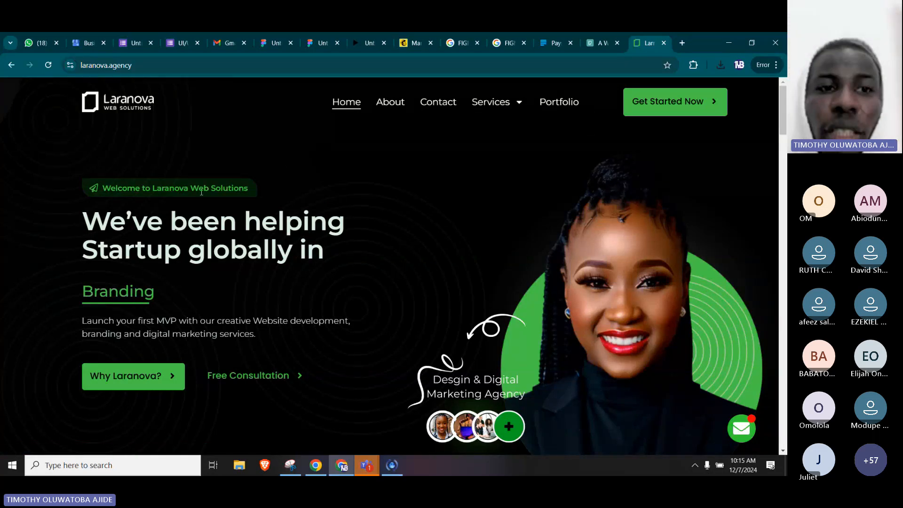
double_click(122, 190)
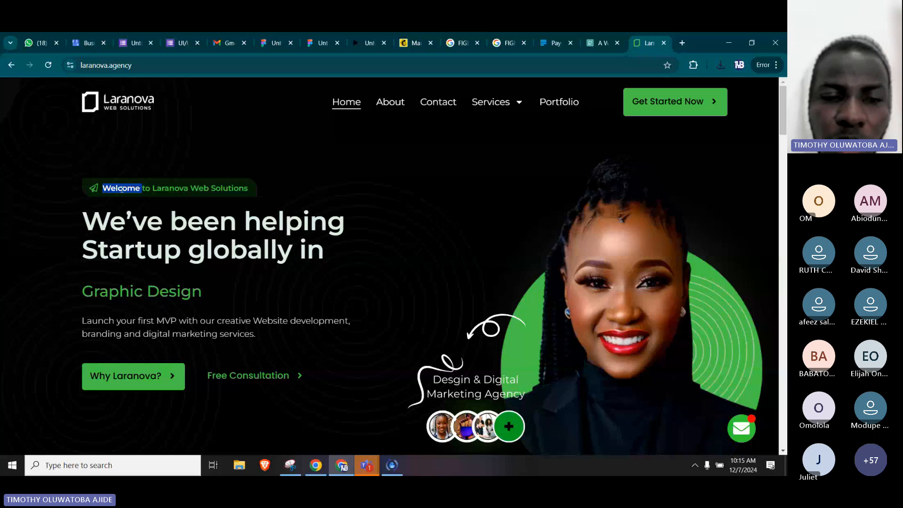
left_click(221, 244)
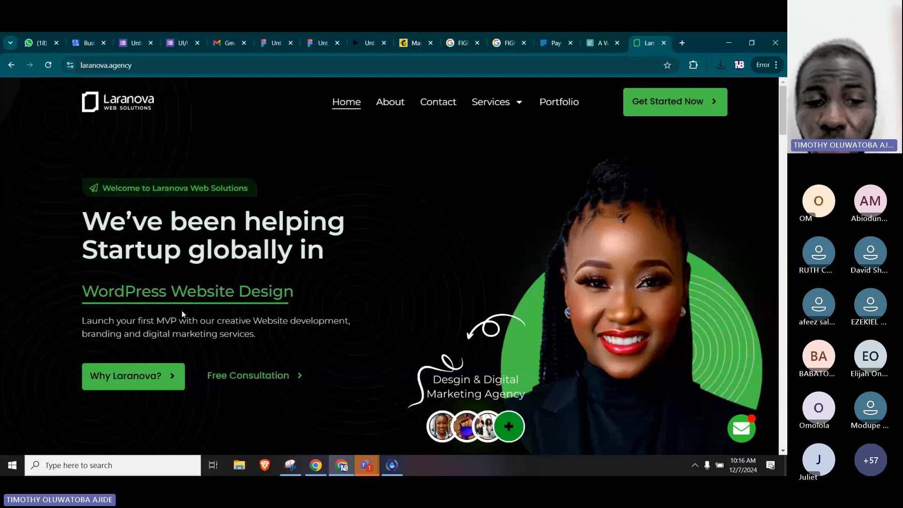
scroll(386, 310, "down", 2)
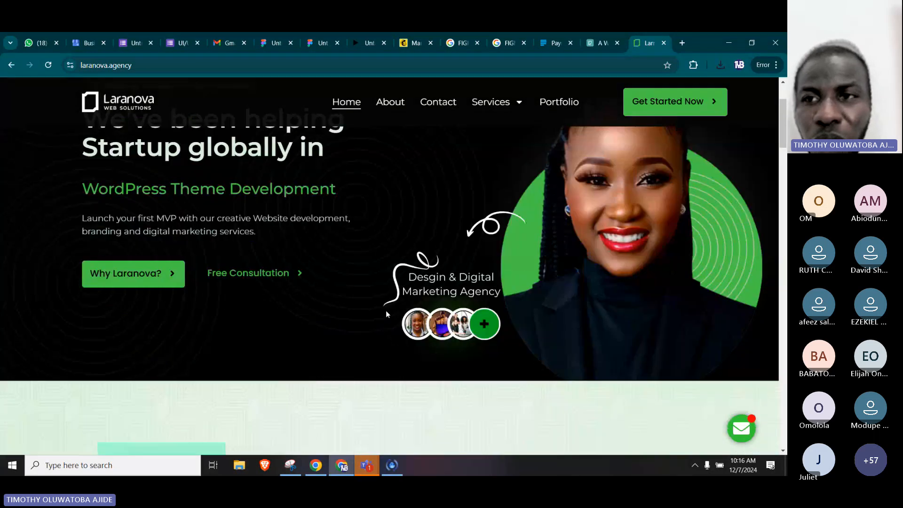
scroll(385, 310, "up", 2)
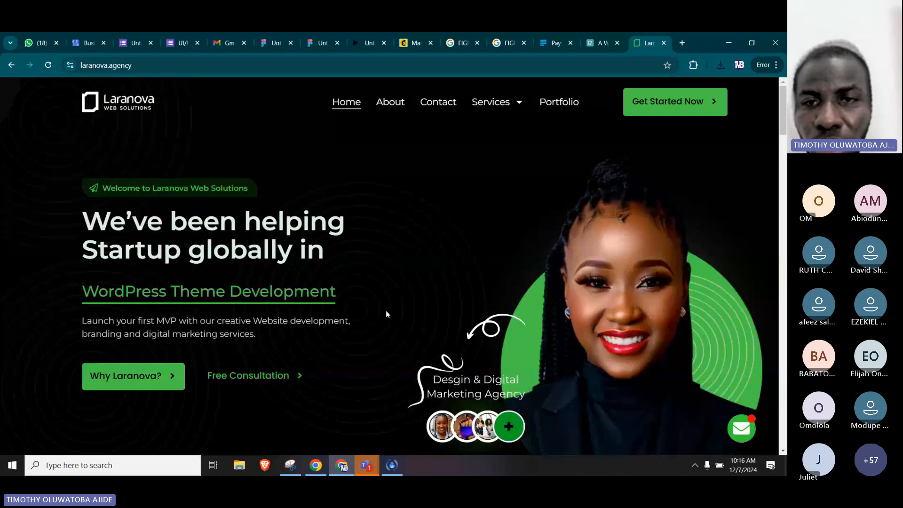
Inspect the home page in the iPhone SE view again, open its mobile navigation menu and look through it.
right_click(351, 156)
left_click(418, 381)
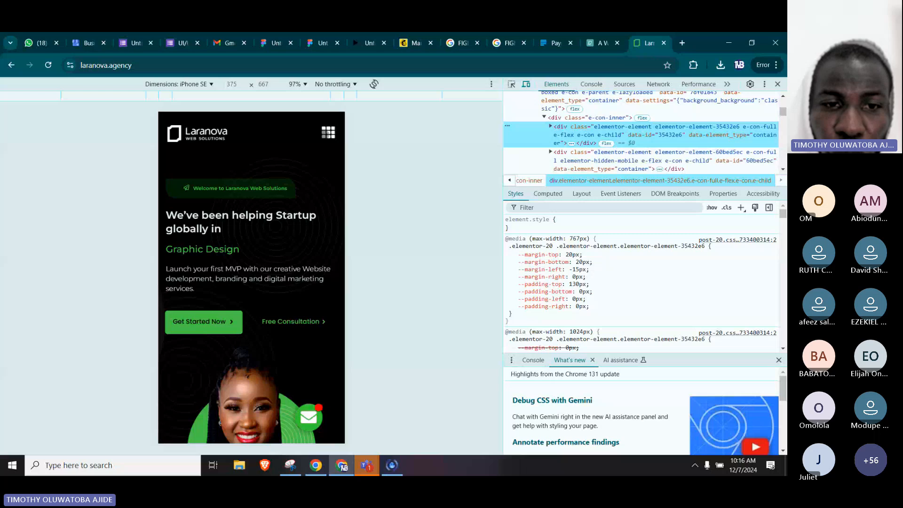
left_click(328, 133)
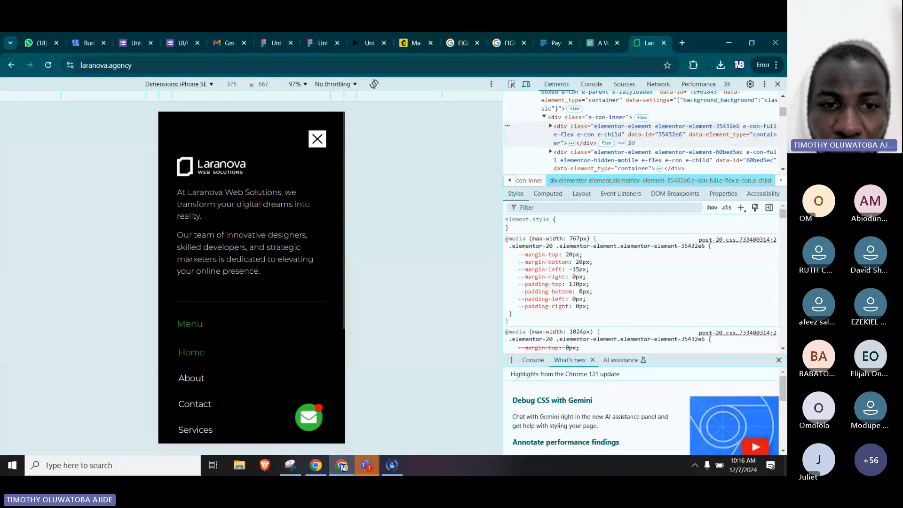
scroll(252, 278, "down", 4)
scroll(251, 278, "up", 4)
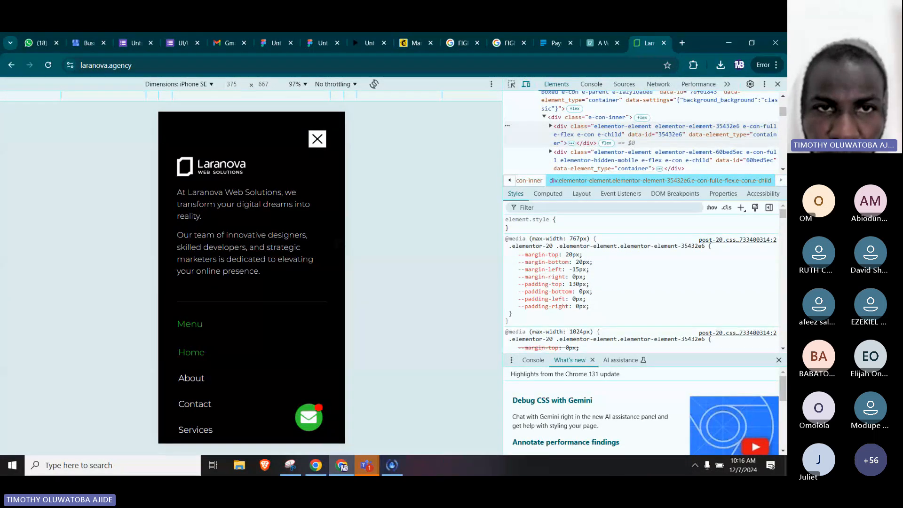
Close the surplus Figma browser tab, switch to the JustMove design file and clear the frame selection.
left_click(290, 43)
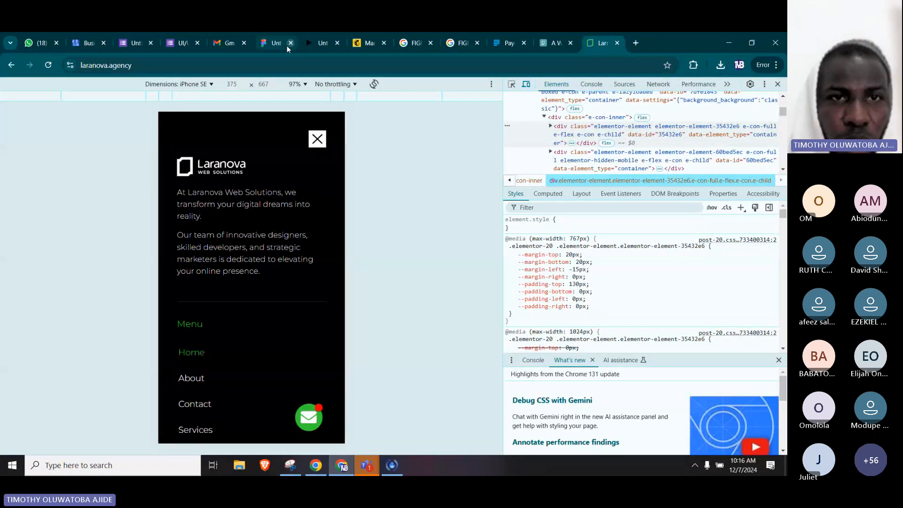
left_click(283, 44)
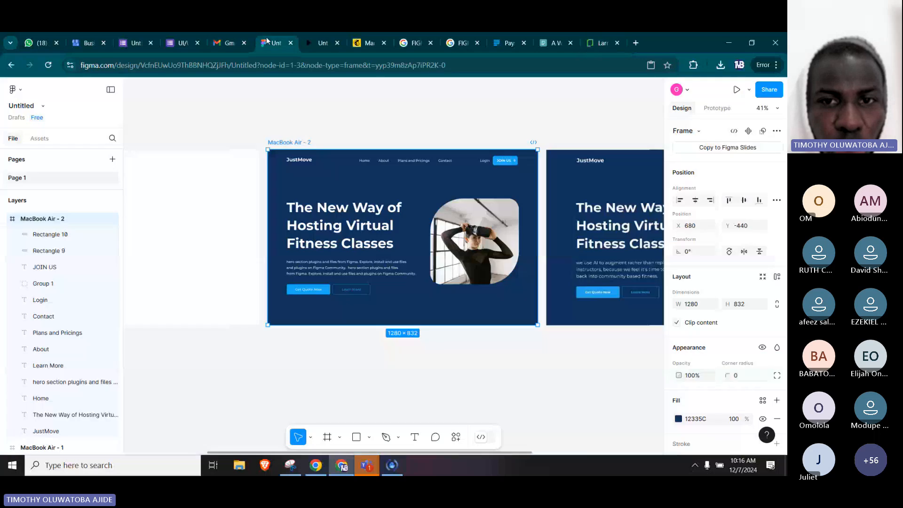
left_click(155, 119)
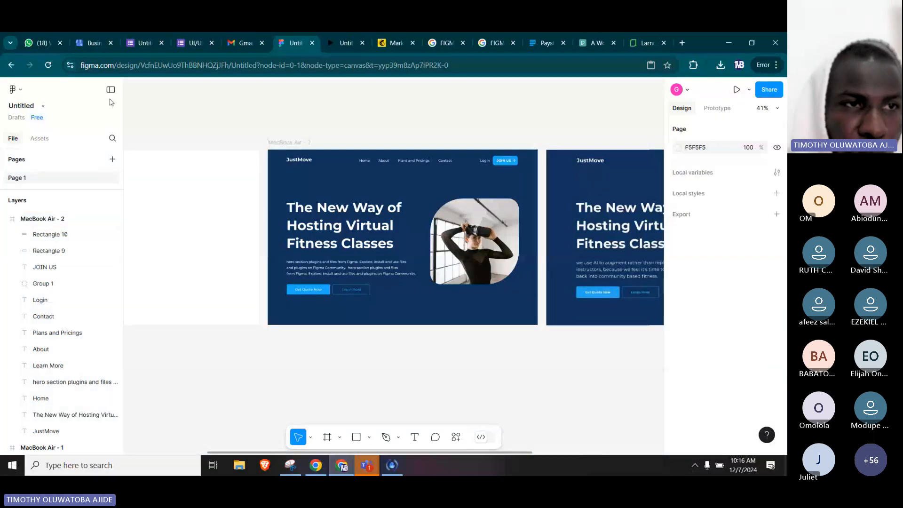
Go back to the Figma file list and reopen the first recently viewed Untitled file, the JustMove design.
left_click(10, 90)
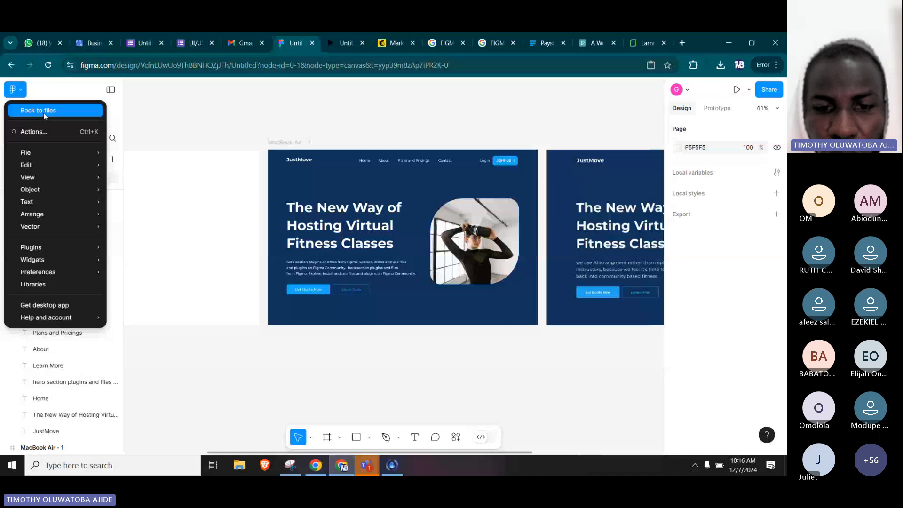
left_click(43, 112)
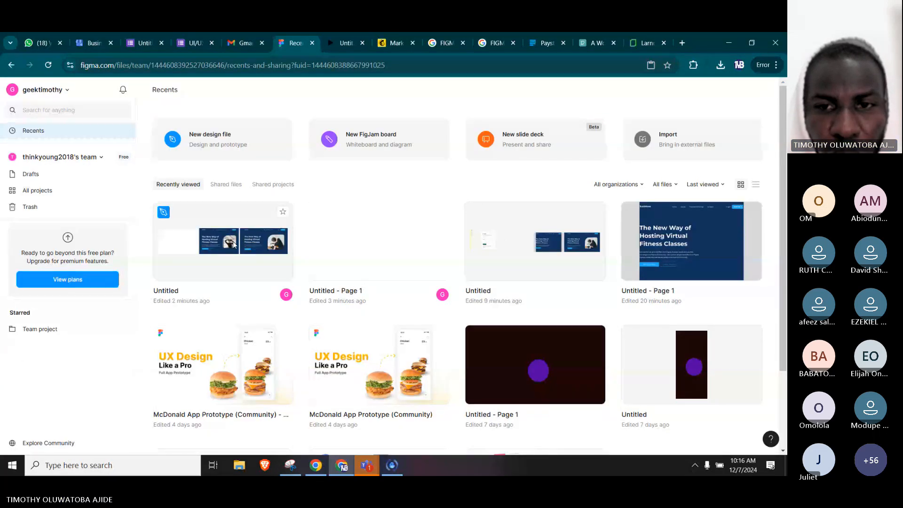
left_click(273, 238)
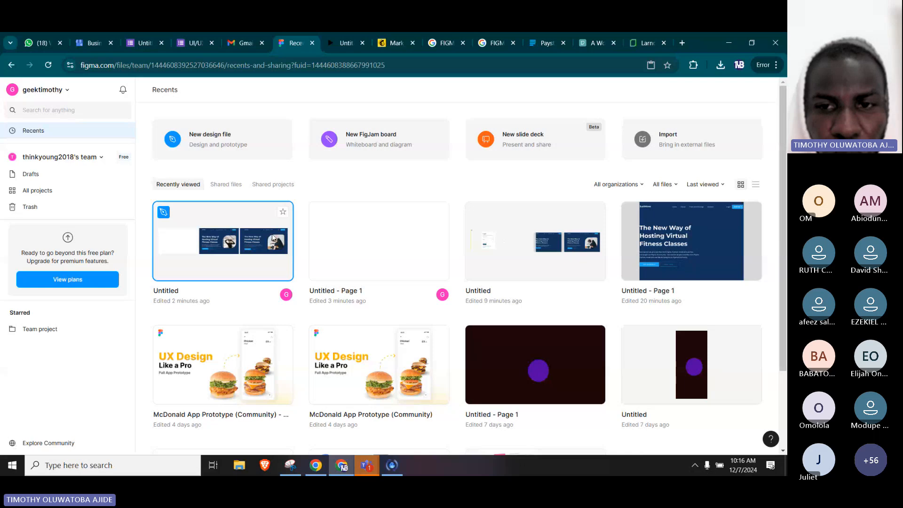
double_click(273, 238)
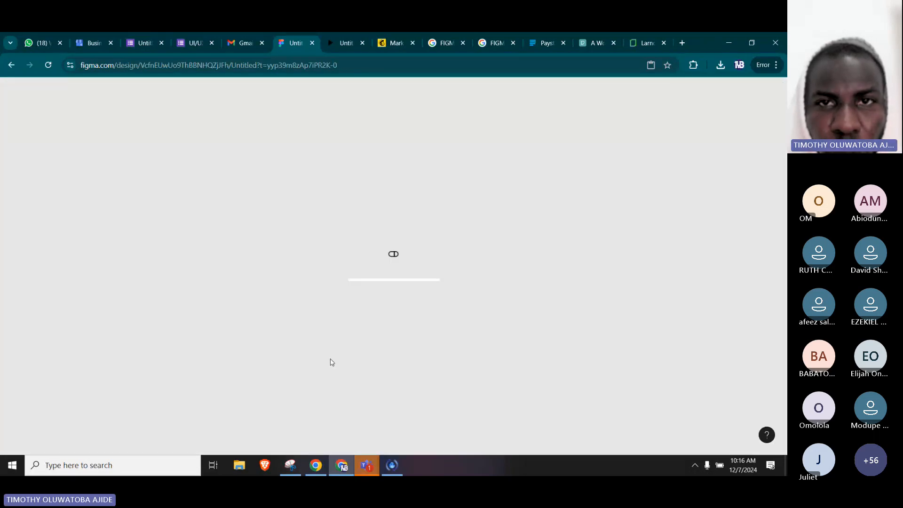
Switch to the other Chrome window, open the Interaction Design - LMS file in Figma and look over its app screens.
left_click(315, 465)
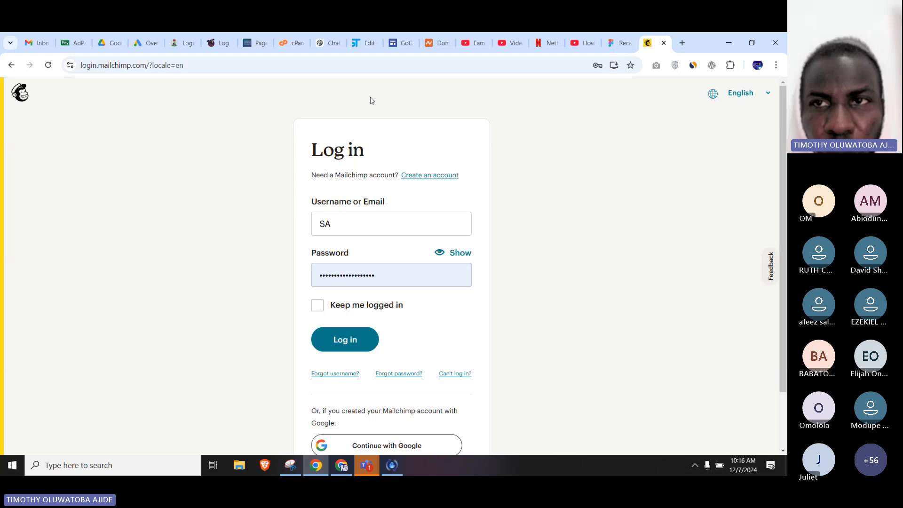
left_click(611, 36)
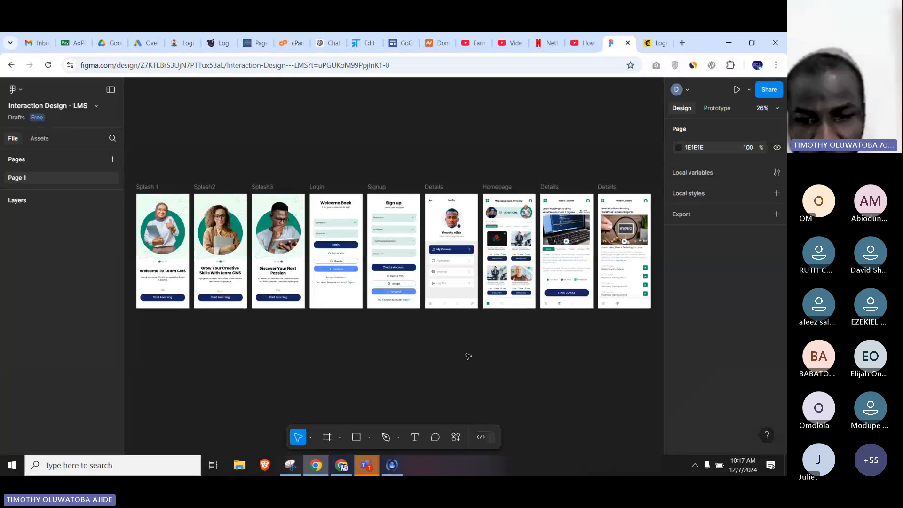
left_click_drag(296, 336, 129, 343)
Duplicate the last Details frame to its right and delete the copy's contents between the Video Classes header and the bottom navigation.
left_click(463, 194)
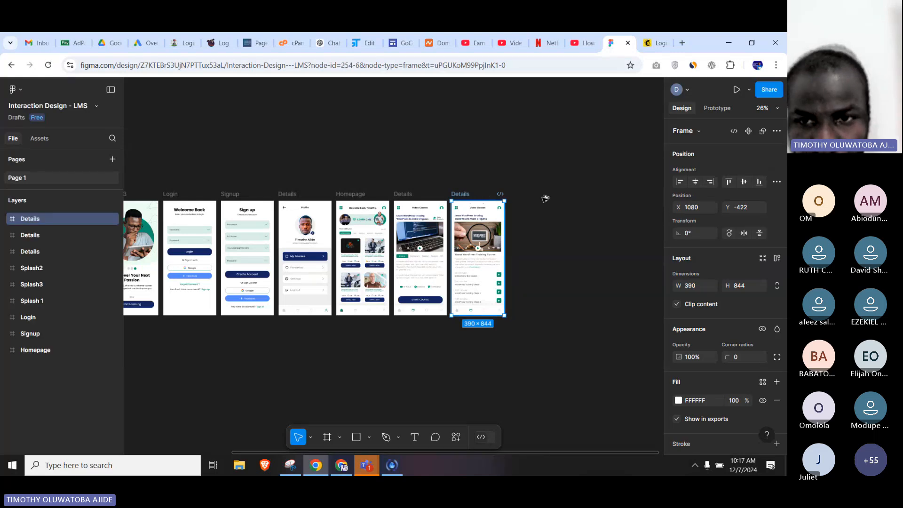
key("ctrl+d")
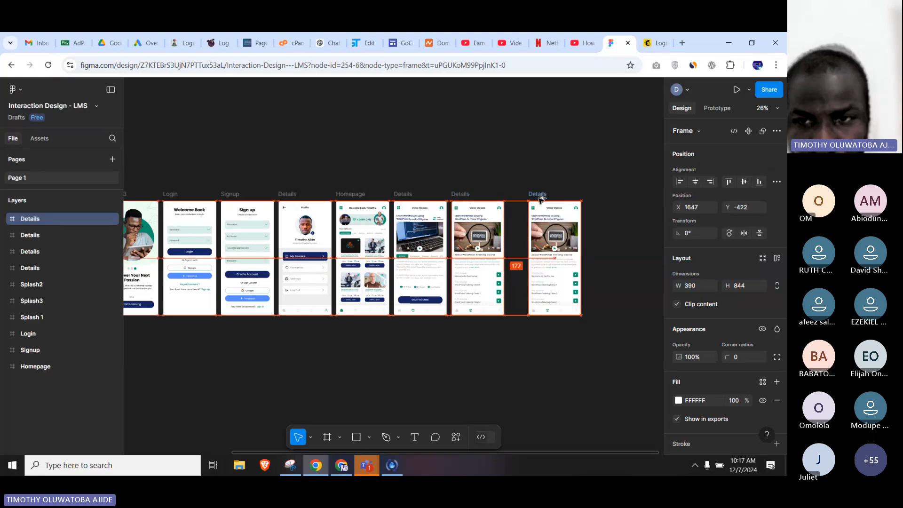
left_click(611, 218)
left_click_drag(609, 215, 534, 308)
key("Delete")
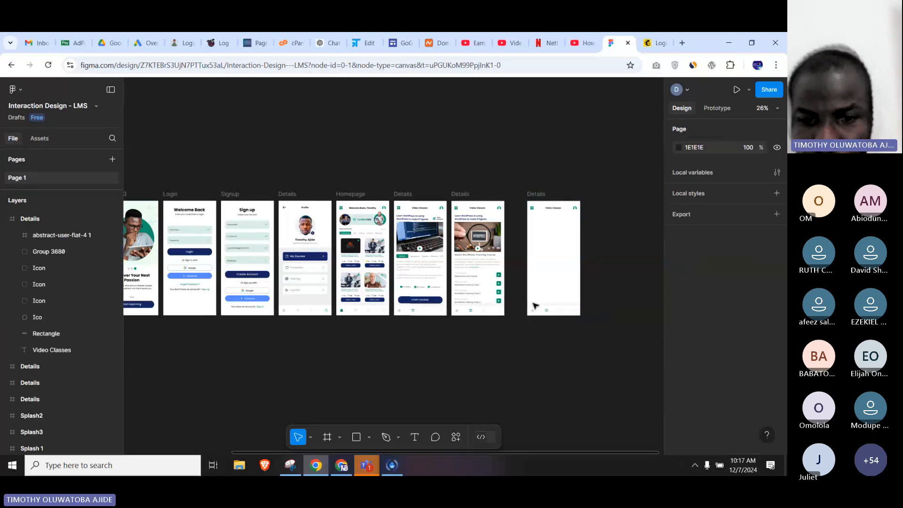
Switch back to the laranova.agency tab in the first Chrome window and look through the mobile menu down to the newsletter form.
left_click(341, 465)
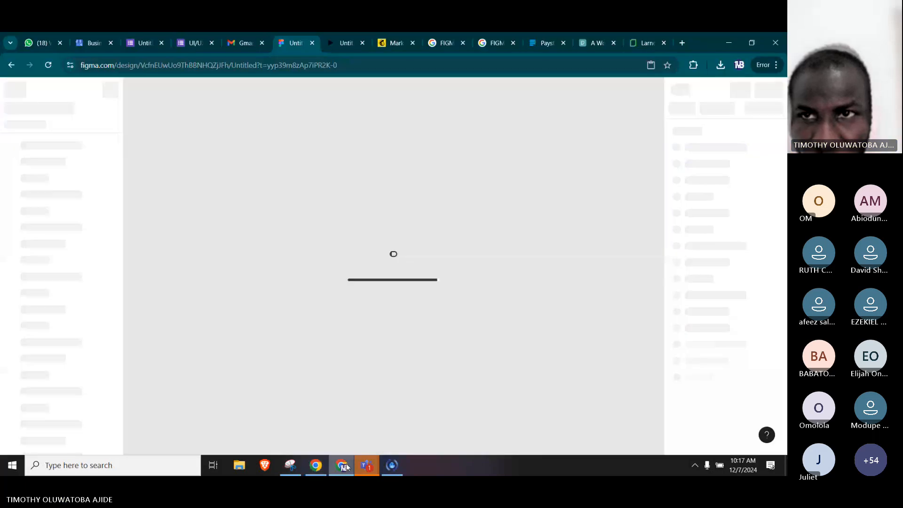
left_click(649, 41)
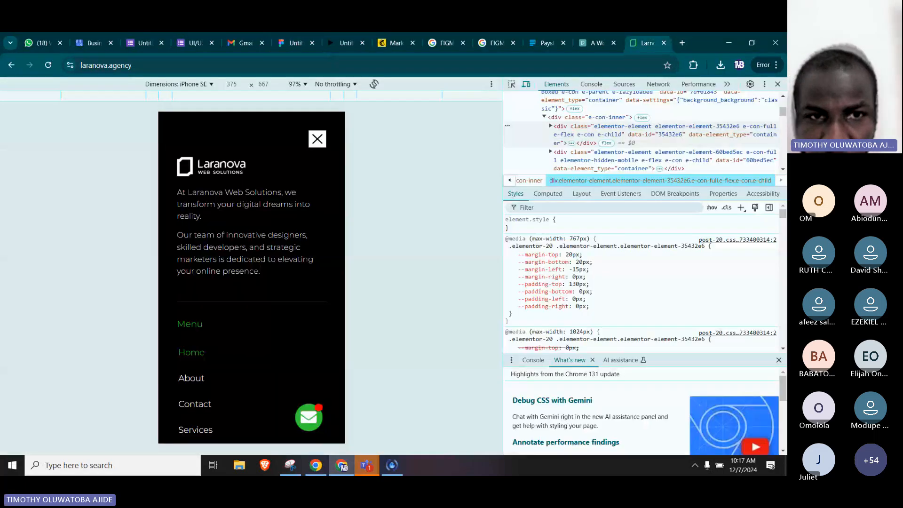
scroll(252, 277, "down", 1)
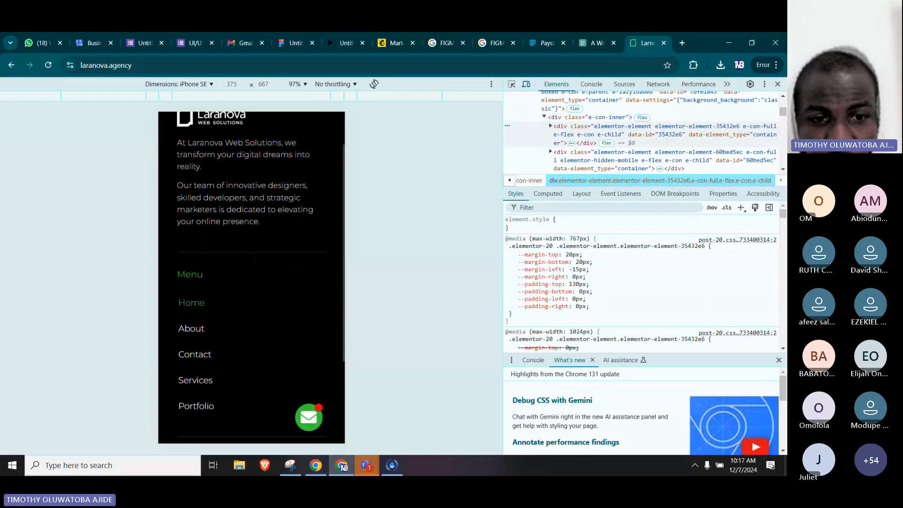
scroll(252, 278, "down", 3)
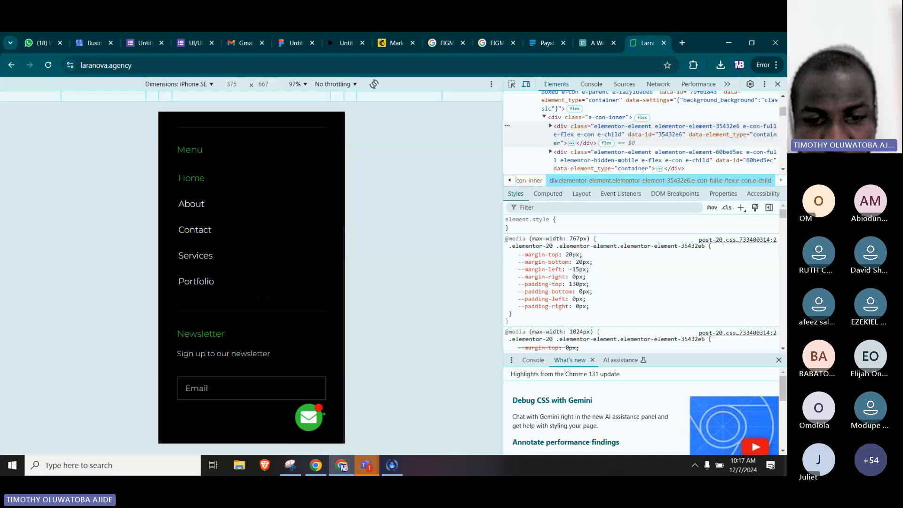
scroll(252, 277, "up", 4)
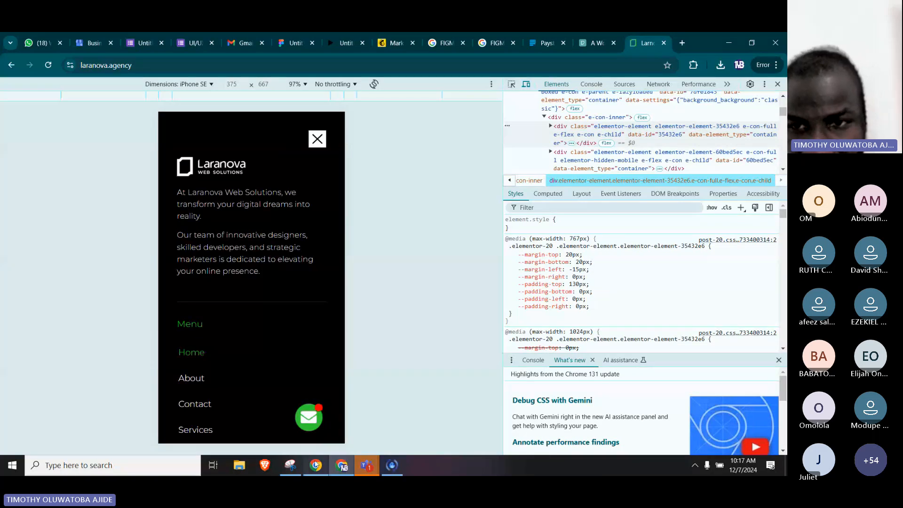
Compare the copied Details frame in Figma with the laranova.agency mobile menu in the other Chrome window.
left_click(339, 463)
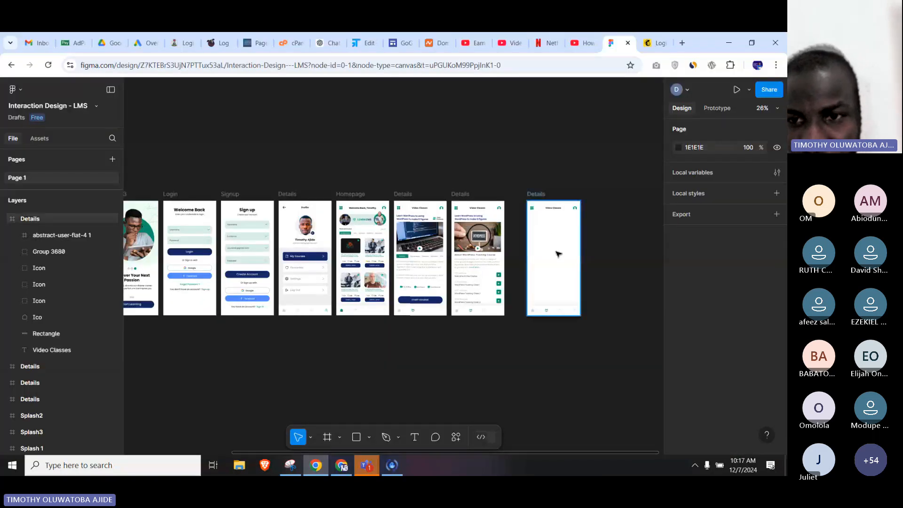
scroll(557, 250, "up", 10)
scroll(527, 294, "down", 6)
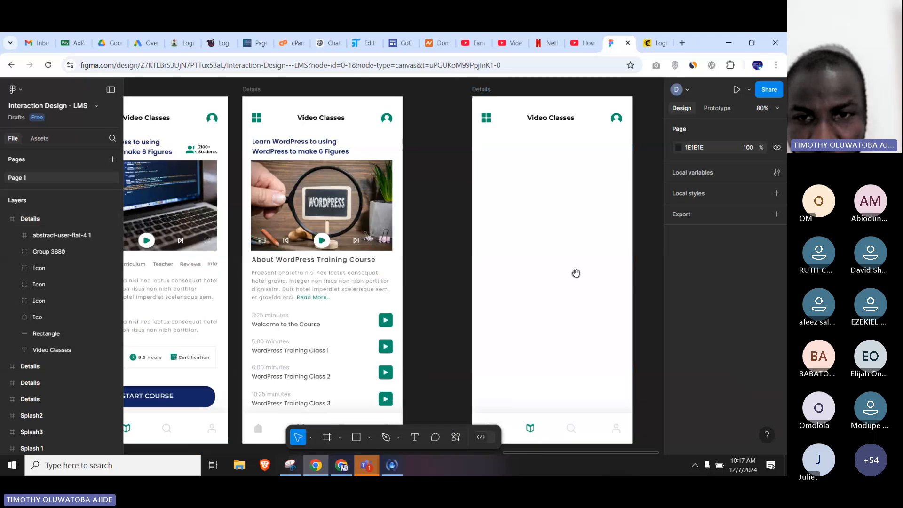
key("alt+Tab")
scroll(284, 312, "down", 4)
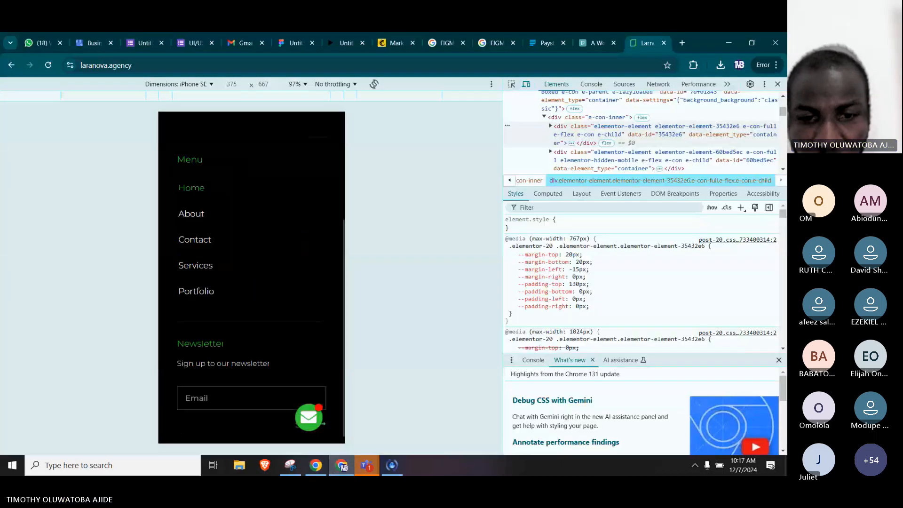
scroll(284, 313, "up", 4)
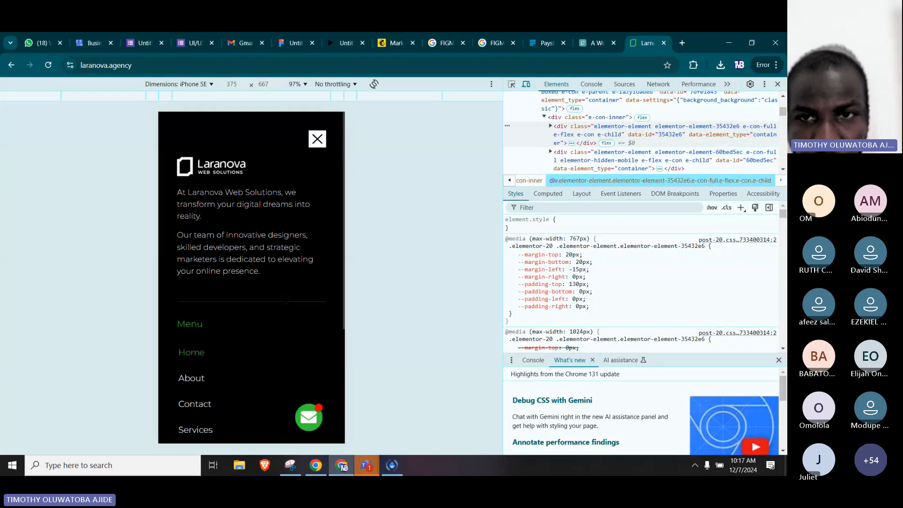
Switch to the Figma window and delete the bottom navigation bar with its four icons from the copied Details frame.
left_click(320, 474)
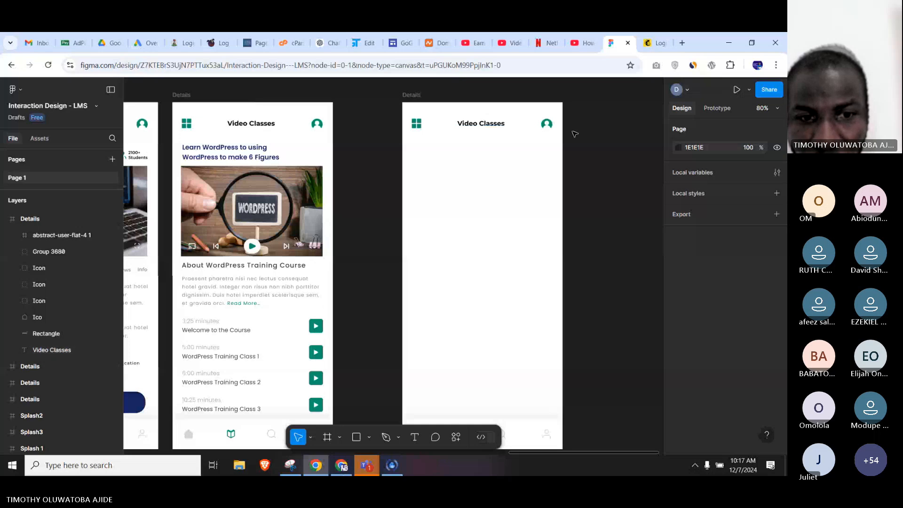
scroll(494, 308, "down", 3)
scroll(495, 310, "up", 5)
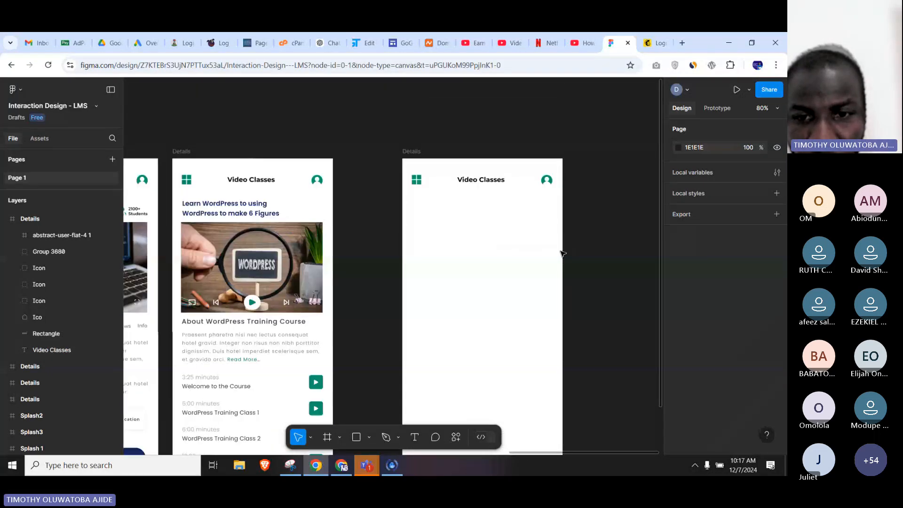
scroll(518, 245, "down", 4)
scroll(556, 278, "up", 3)
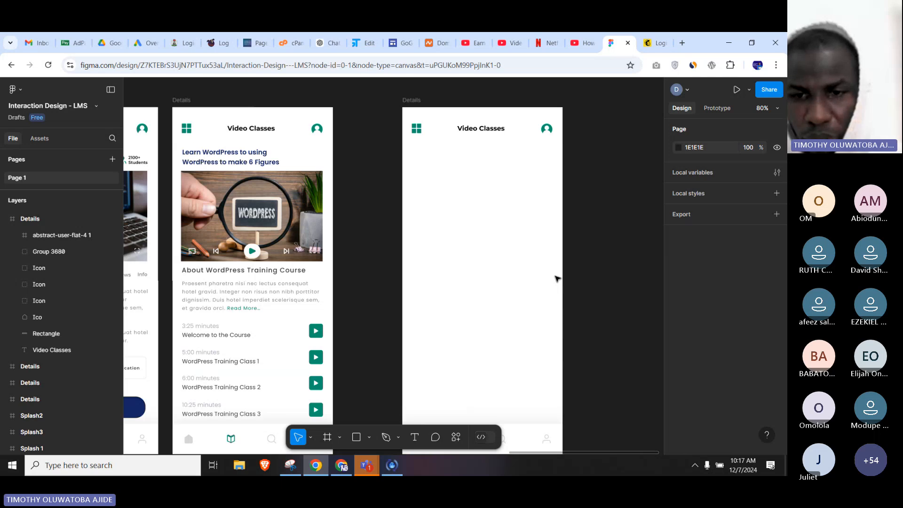
scroll(520, 383, "down", 1)
left_click_drag(616, 365, 383, 400)
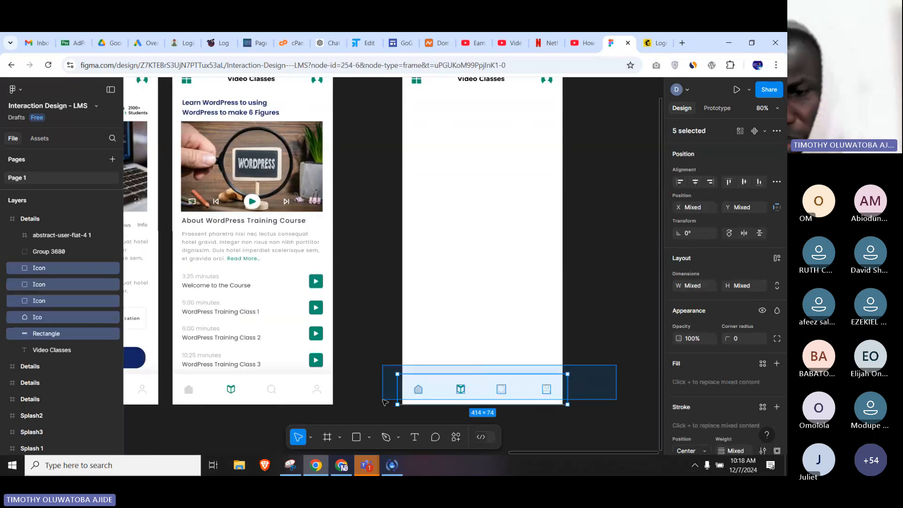
key("Delete")
Delete the Video Classes title and the grid and profile icons beside it from the copied Details frame.
scroll(490, 328, "up", 2)
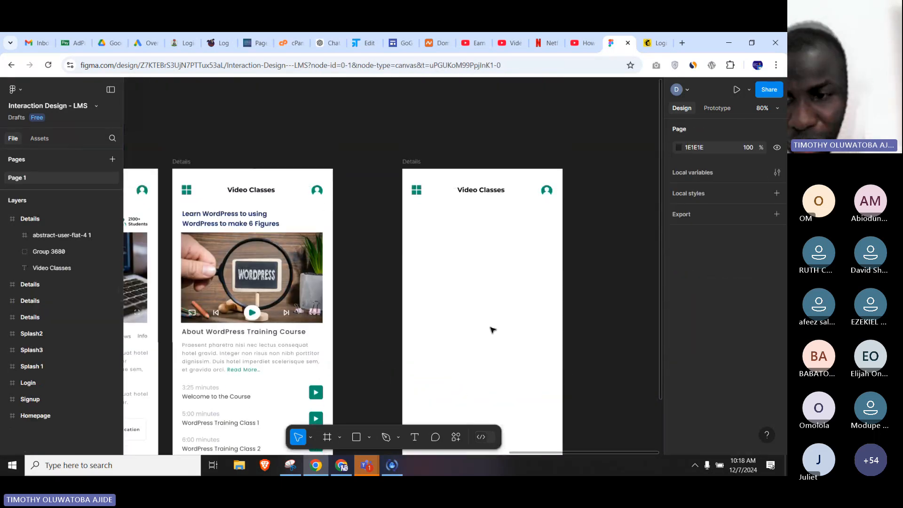
left_click_drag(386, 208, 567, 177)
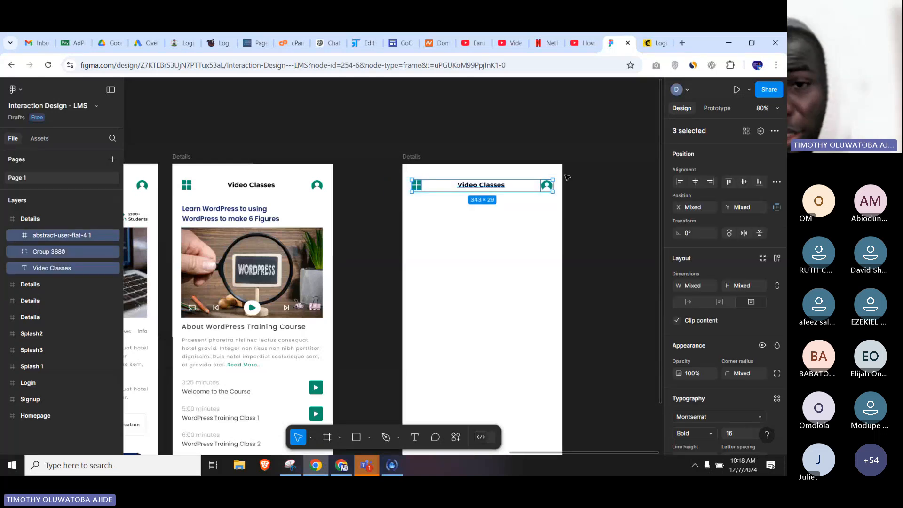
key("Delete")
scroll(565, 211, "down", 5)
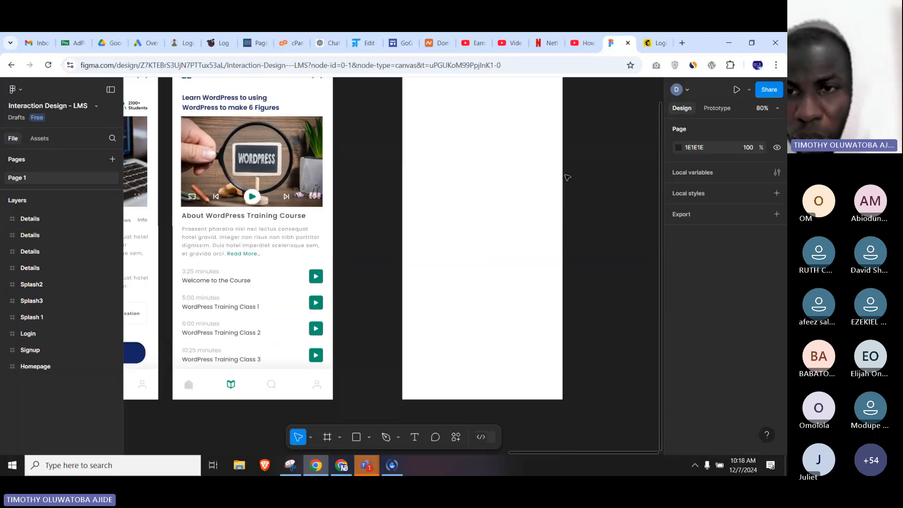
Set the fill of the emptied Details frame to black, 000000.
scroll(563, 226, "down", 1)
scroll(563, 225, "down", 2)
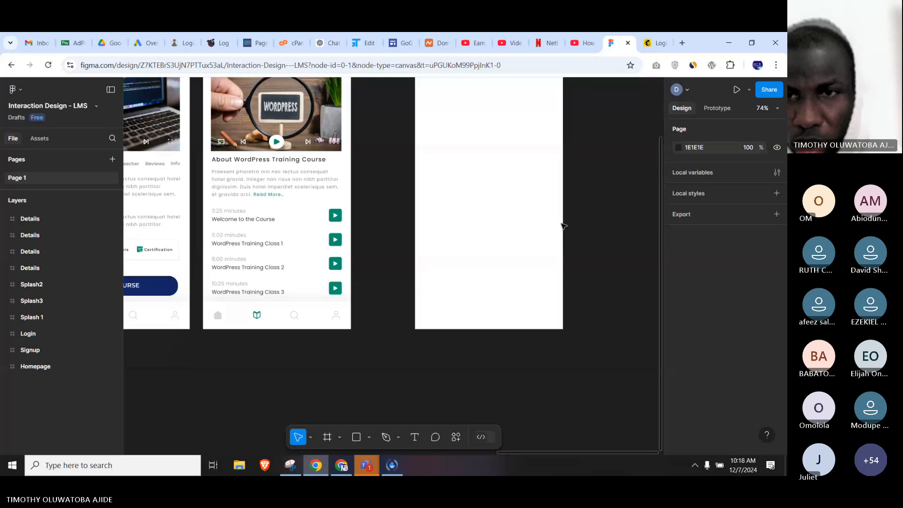
left_click_drag(577, 169, 558, 243)
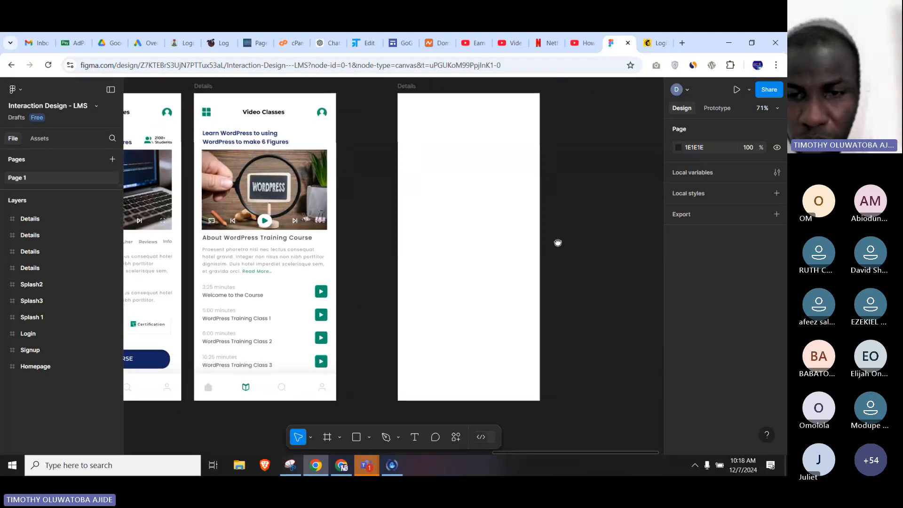
left_click(407, 87)
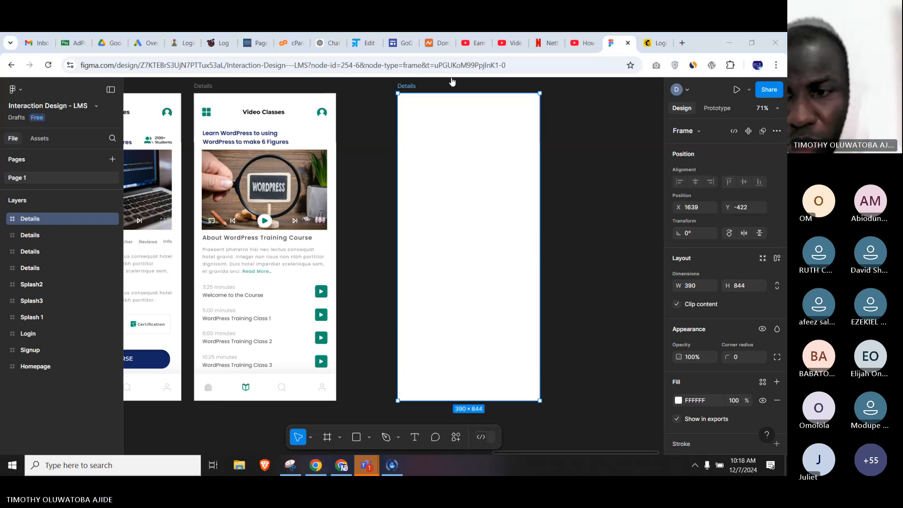
scroll(679, 258, "down", 3)
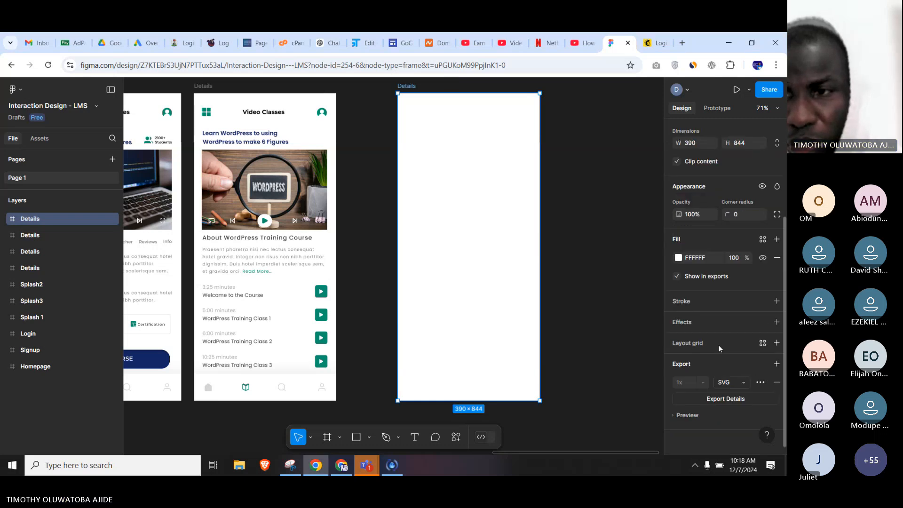
left_click(678, 257)
left_click_drag(596, 232, 492, 335)
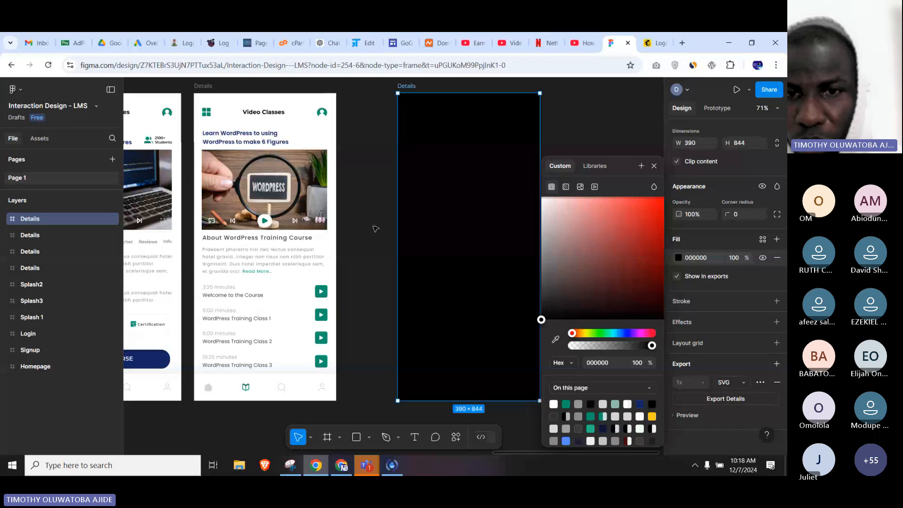
left_click(371, 429)
Switch to the laranova.agency window and review the mobile menu from the logo down to the newsletter form.
left_click(341, 465)
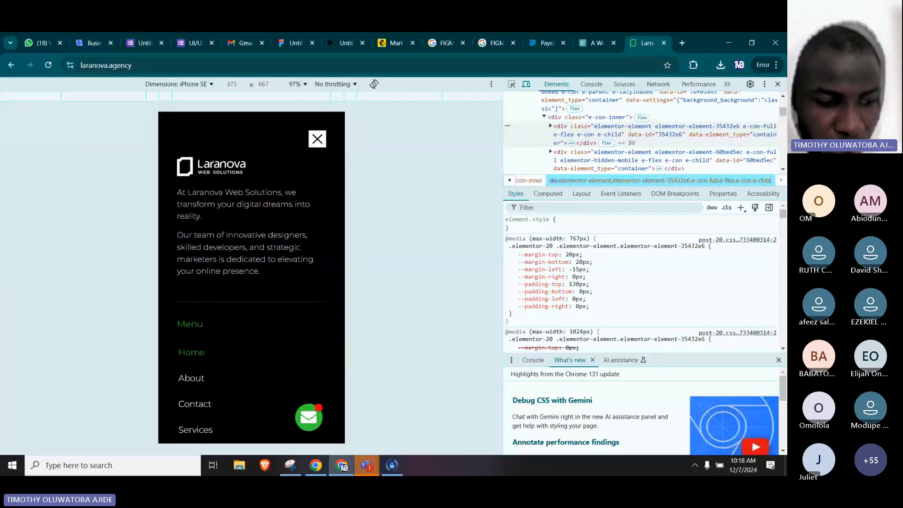
scroll(257, 258, "down", 1)
scroll(220, 295, "down", 4)
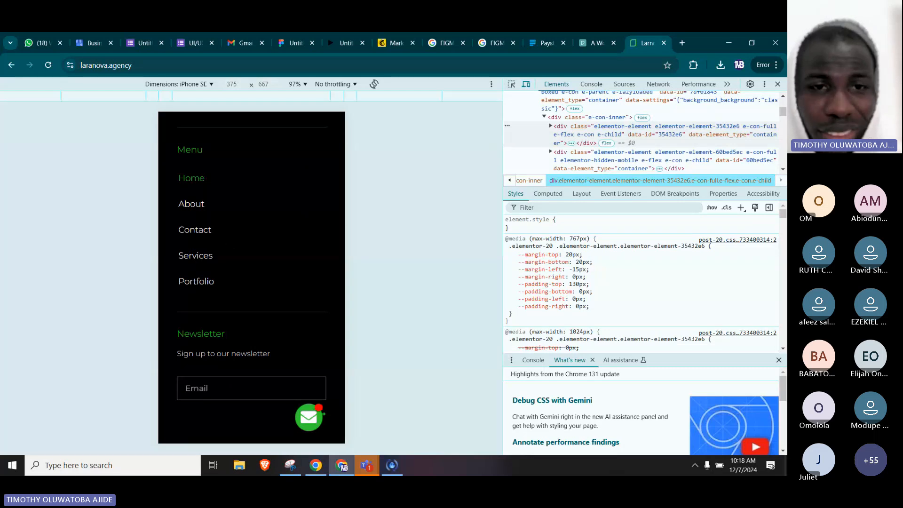
scroll(252, 282, "up", 4)
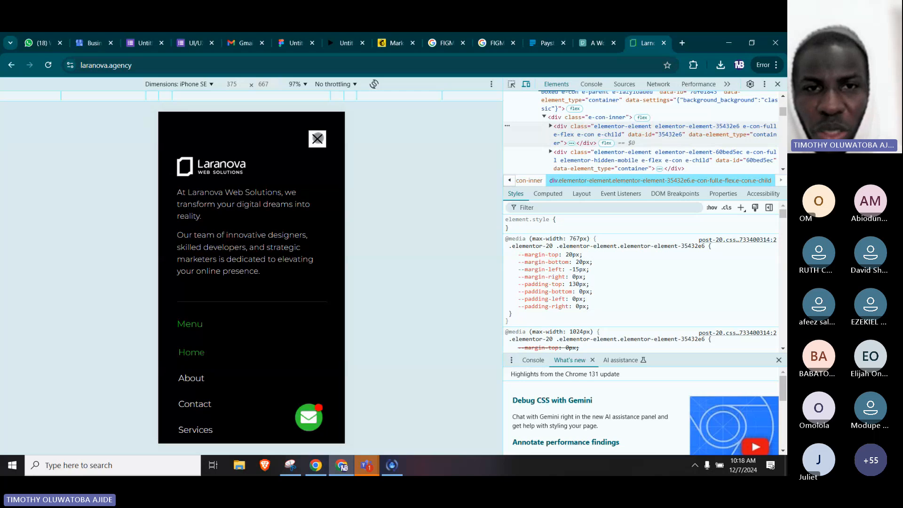
Close the mobile menu, return to the top of the laranova.agency home page, and open and close the menu from the header.
left_click(318, 139)
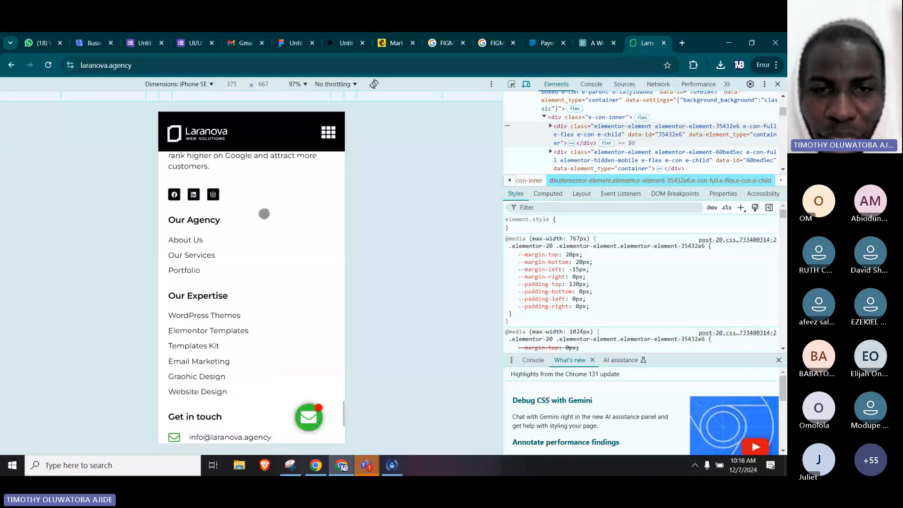
scroll(264, 213, "up", 10)
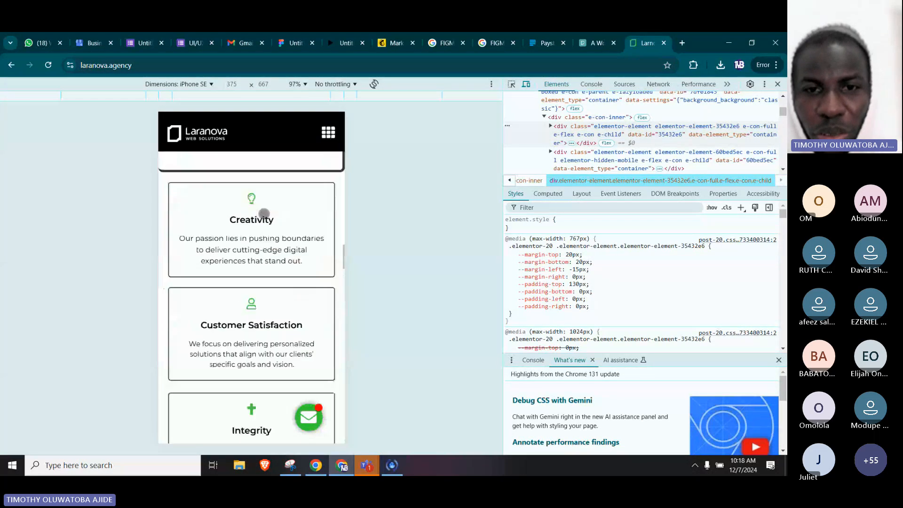
scroll(264, 213, "up", 5)
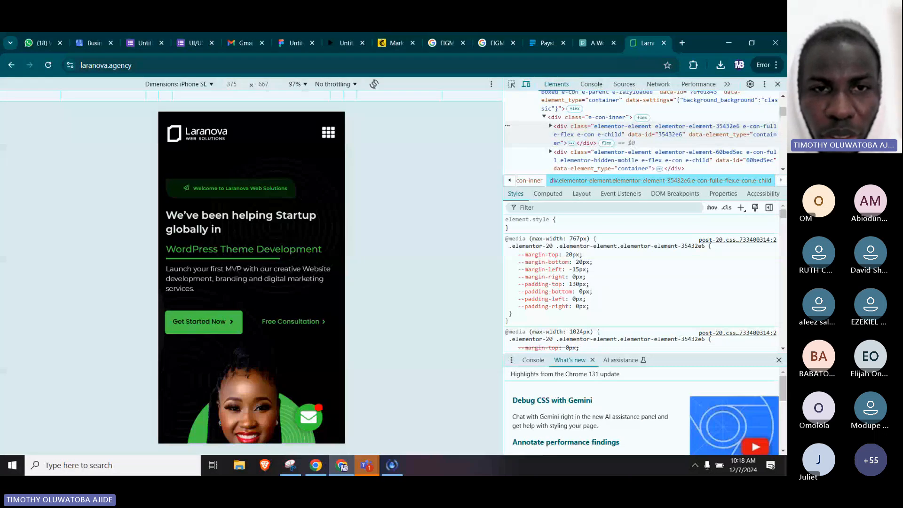
left_click(328, 132)
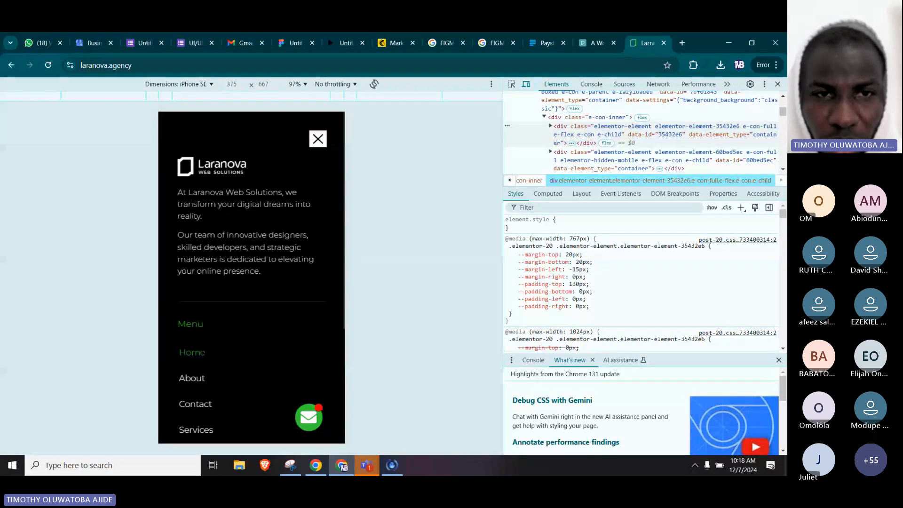
left_click(318, 139)
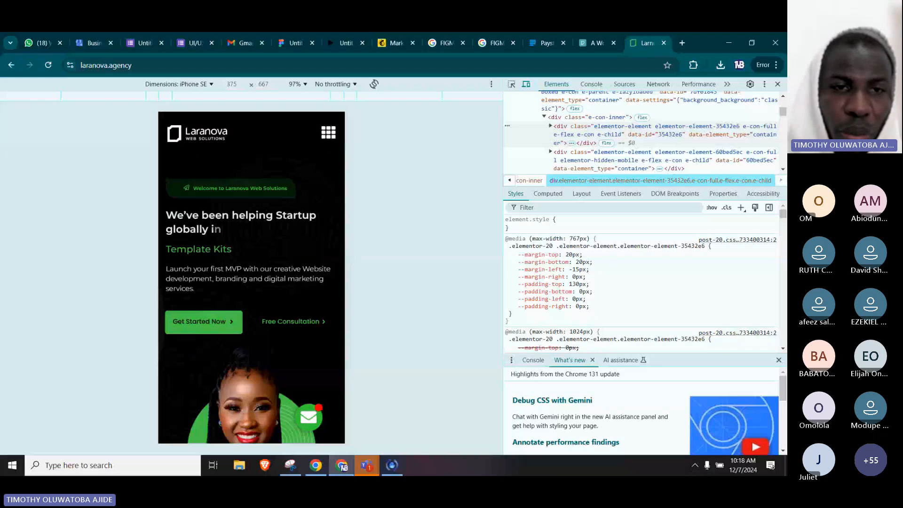